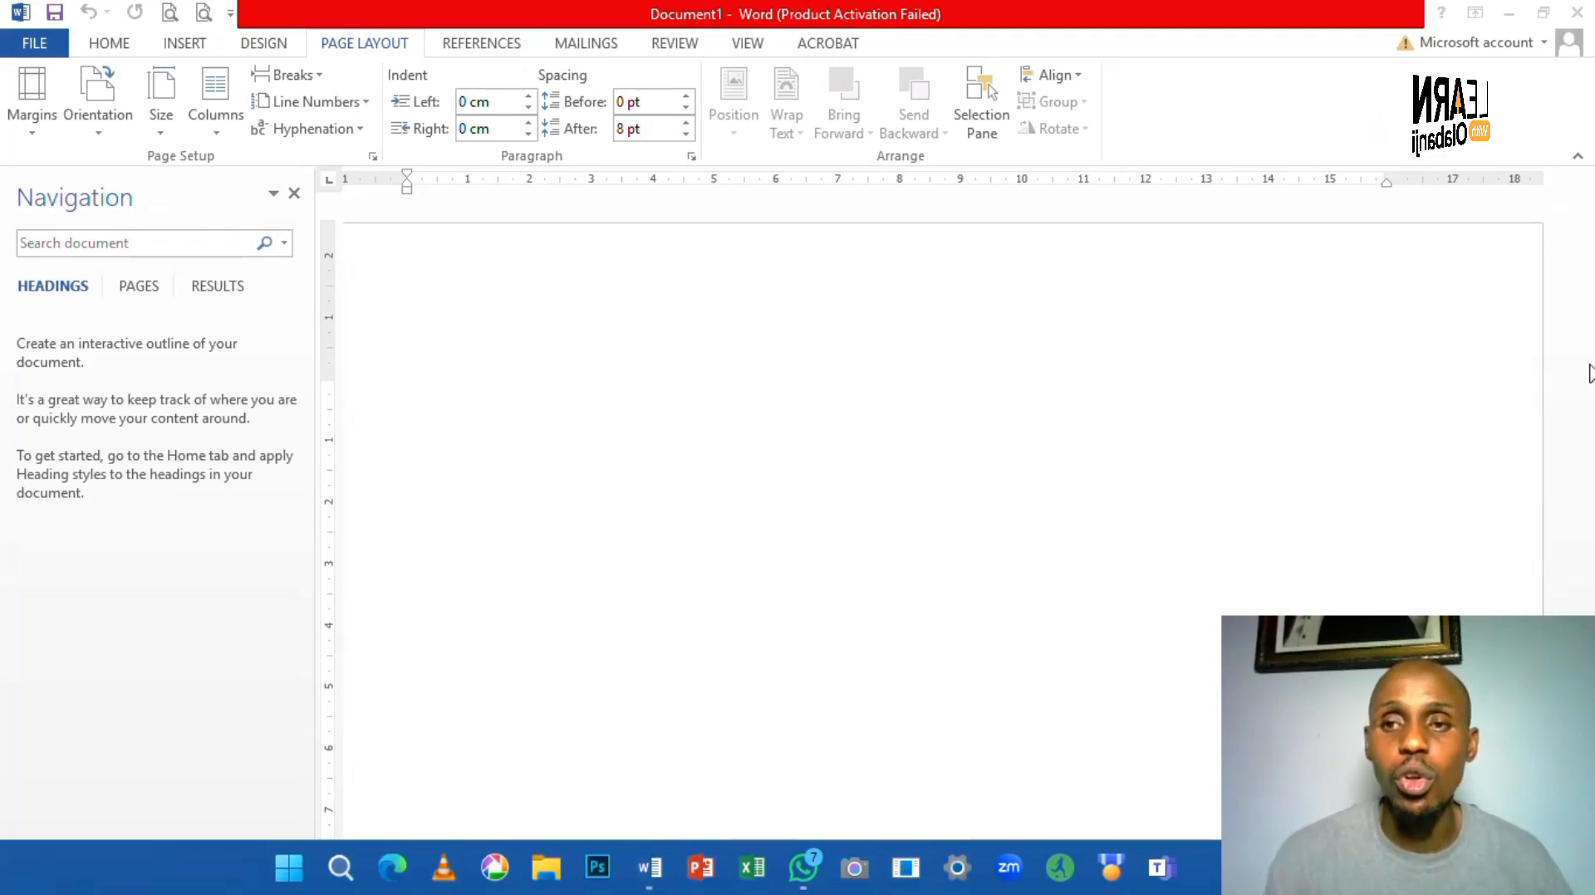
- Type 'Here's what we'll cover today:' followed by five topic lines, from 'Line spacing and paragraph spacing' to 'Aligning paragraphs'
type("Here's what we'll")
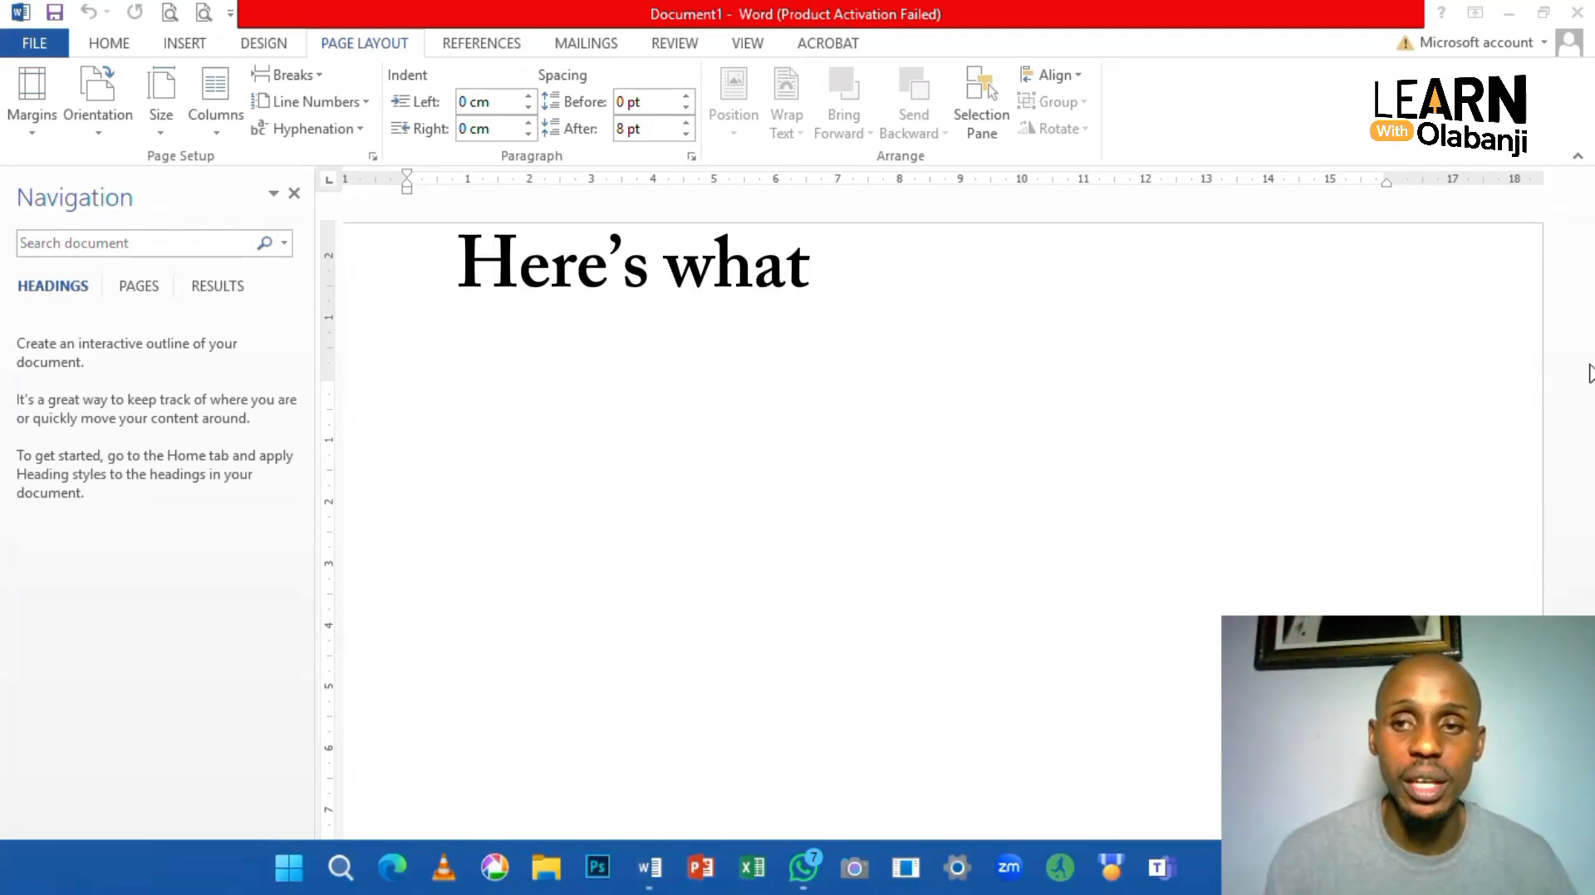
type(" cover today:")
key("Return")
type("Line")
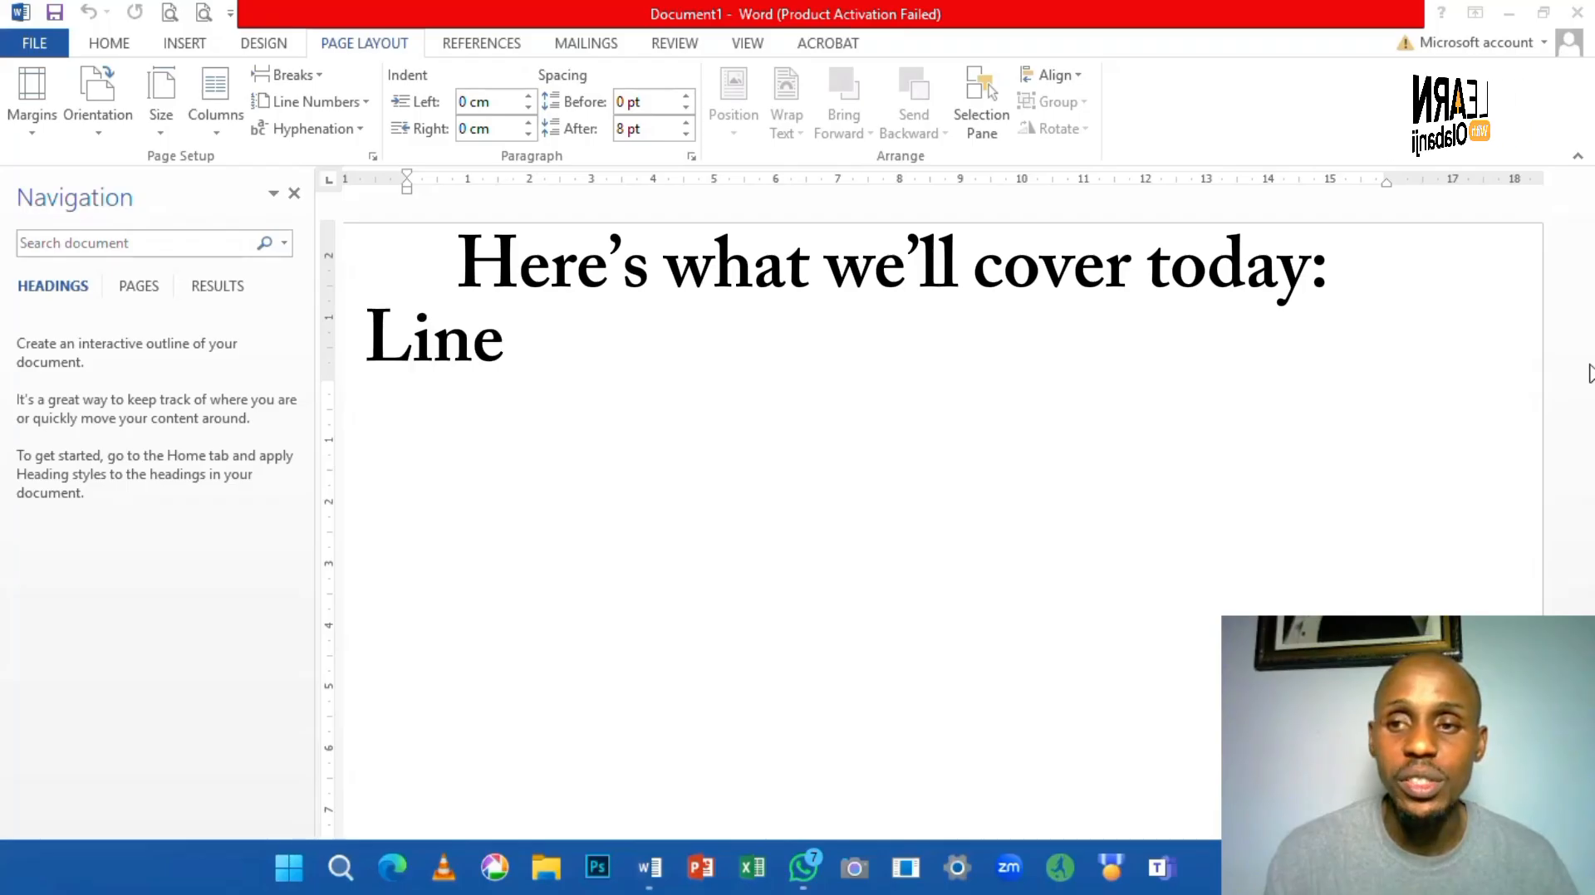
type(" spacing and paragraph s")
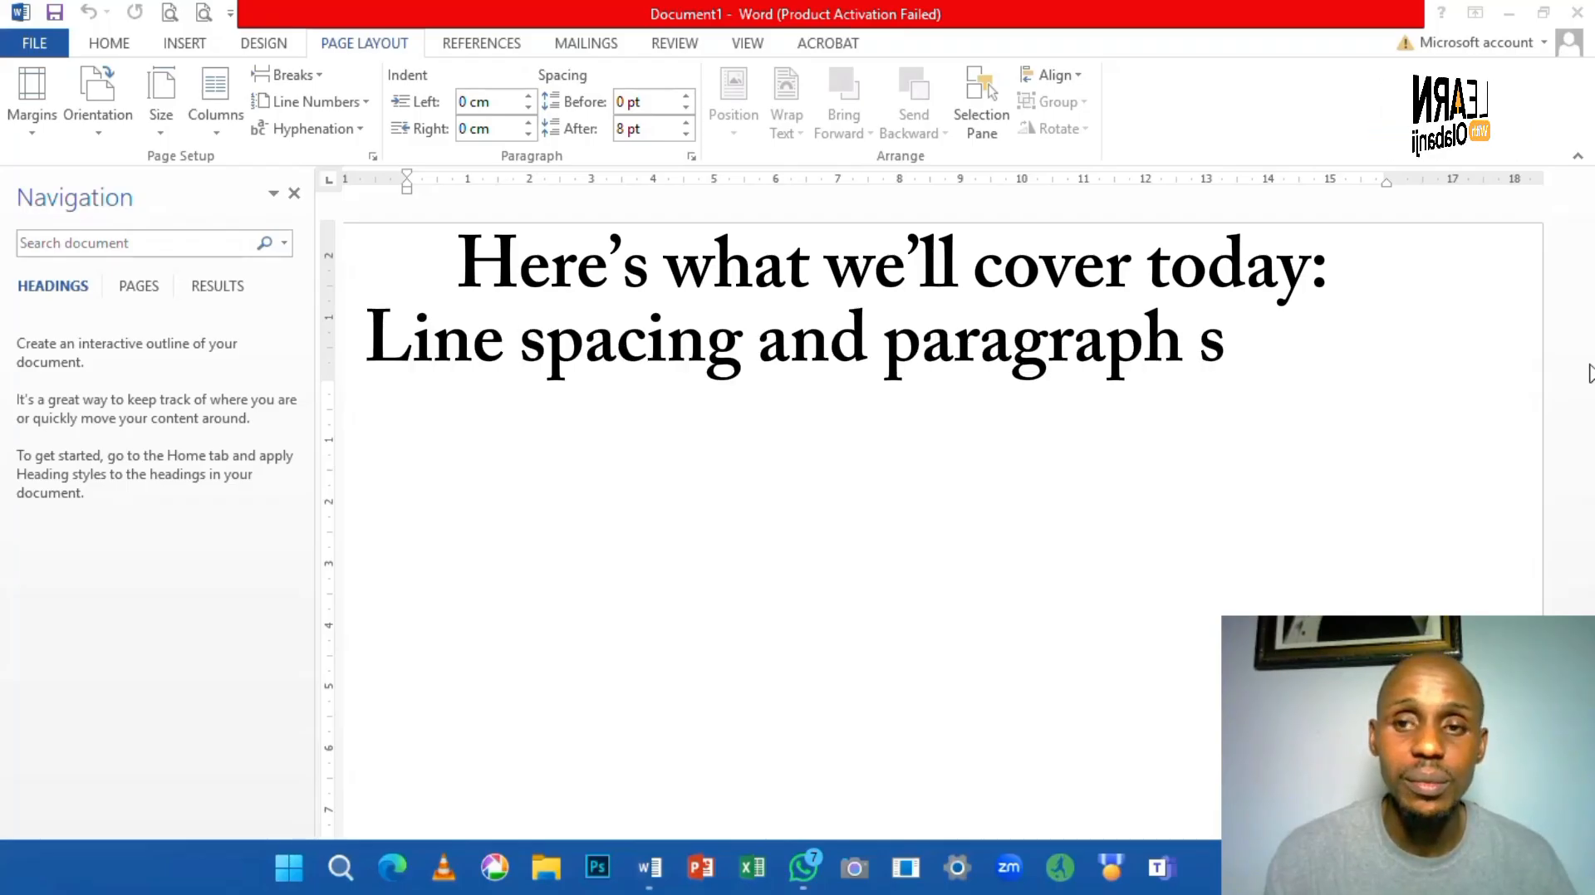
type("pacing")
key("Return")
type("Indents")
key("Return")
type("Bul")
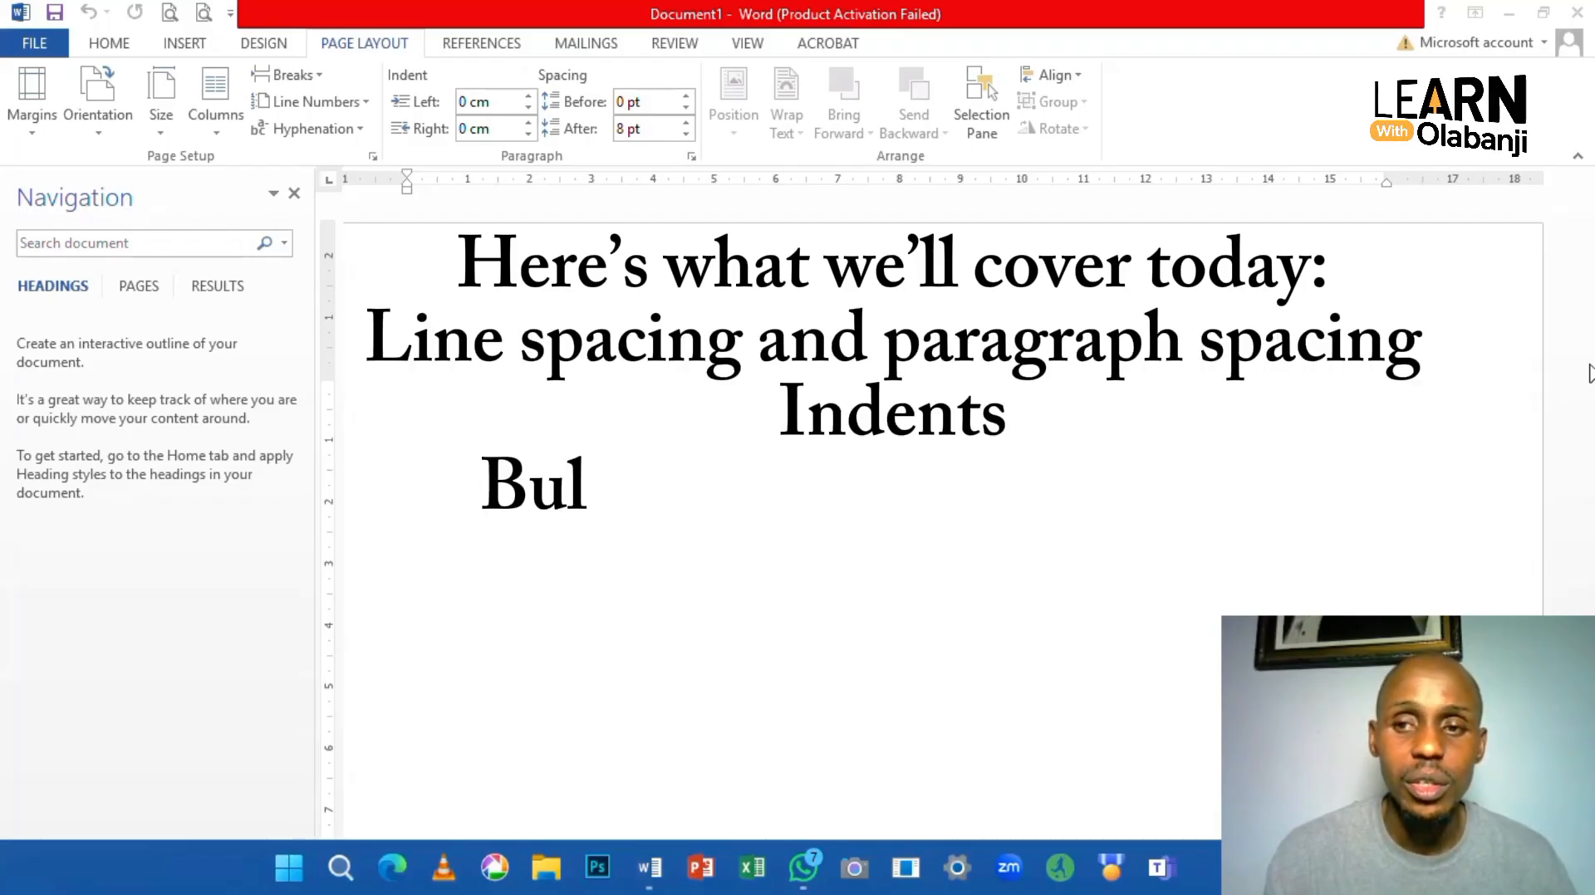
type("leted and numbered lists")
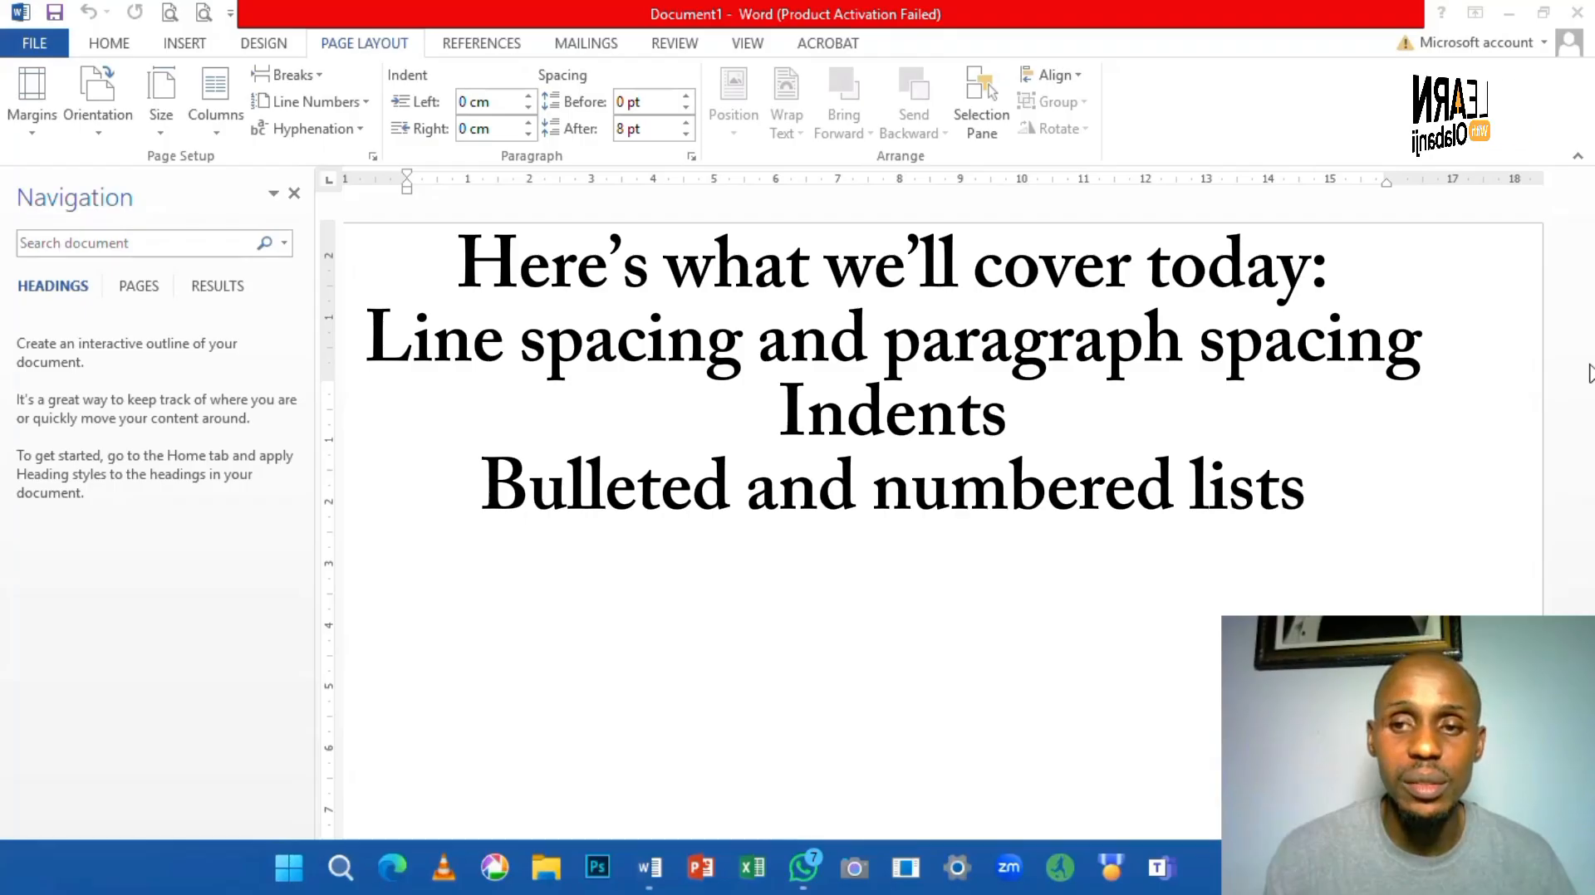
key("Return")
type("Multilevel lists")
key("Return")
type("Aligning p")
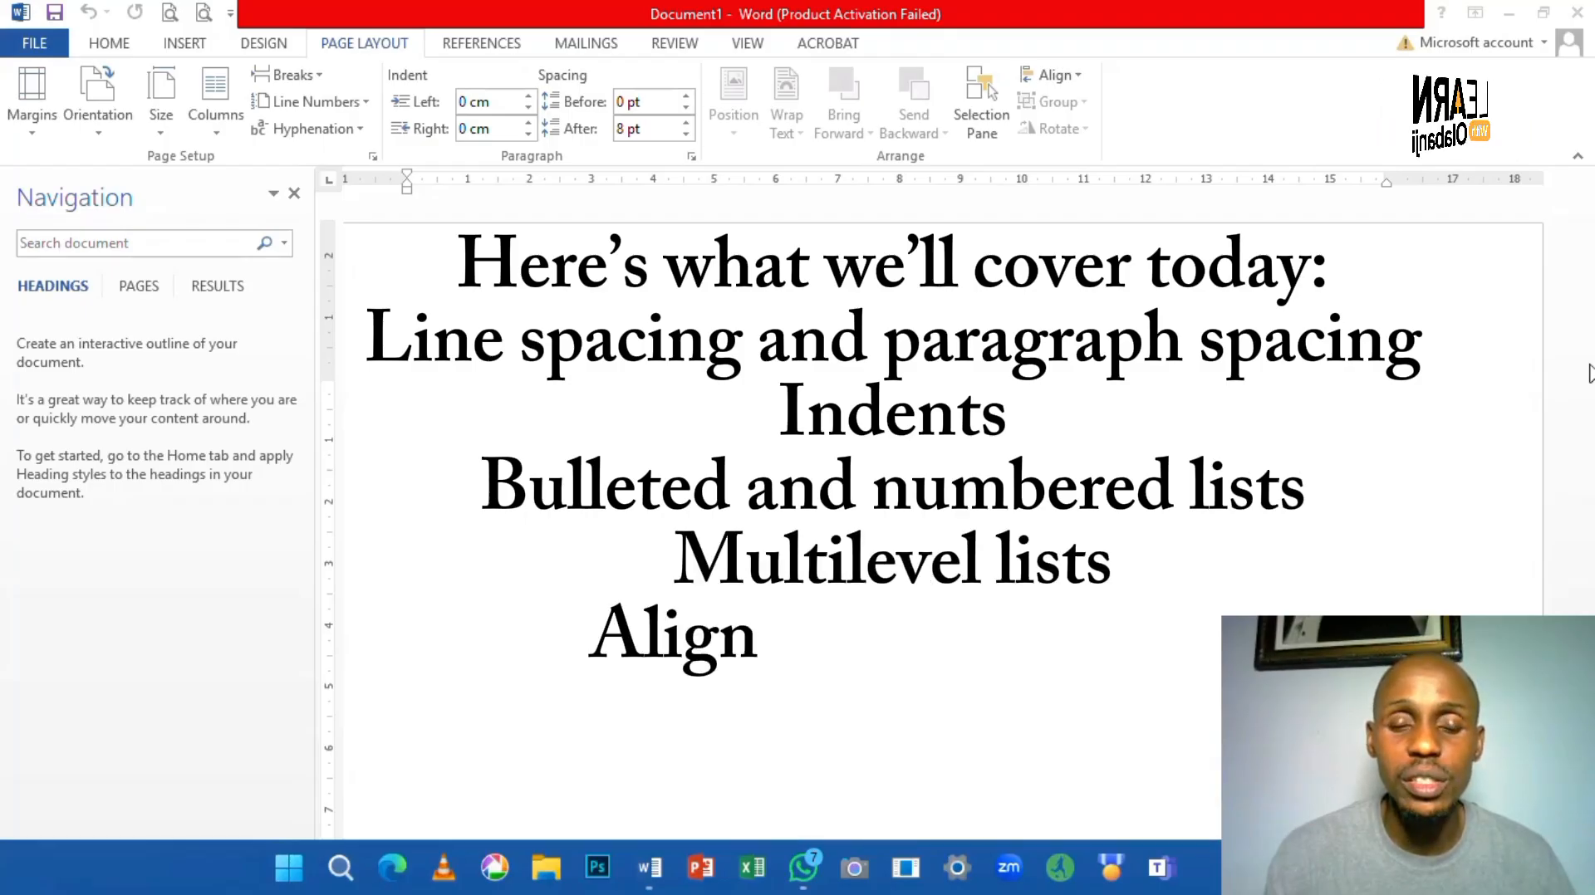
type("aragraphs")
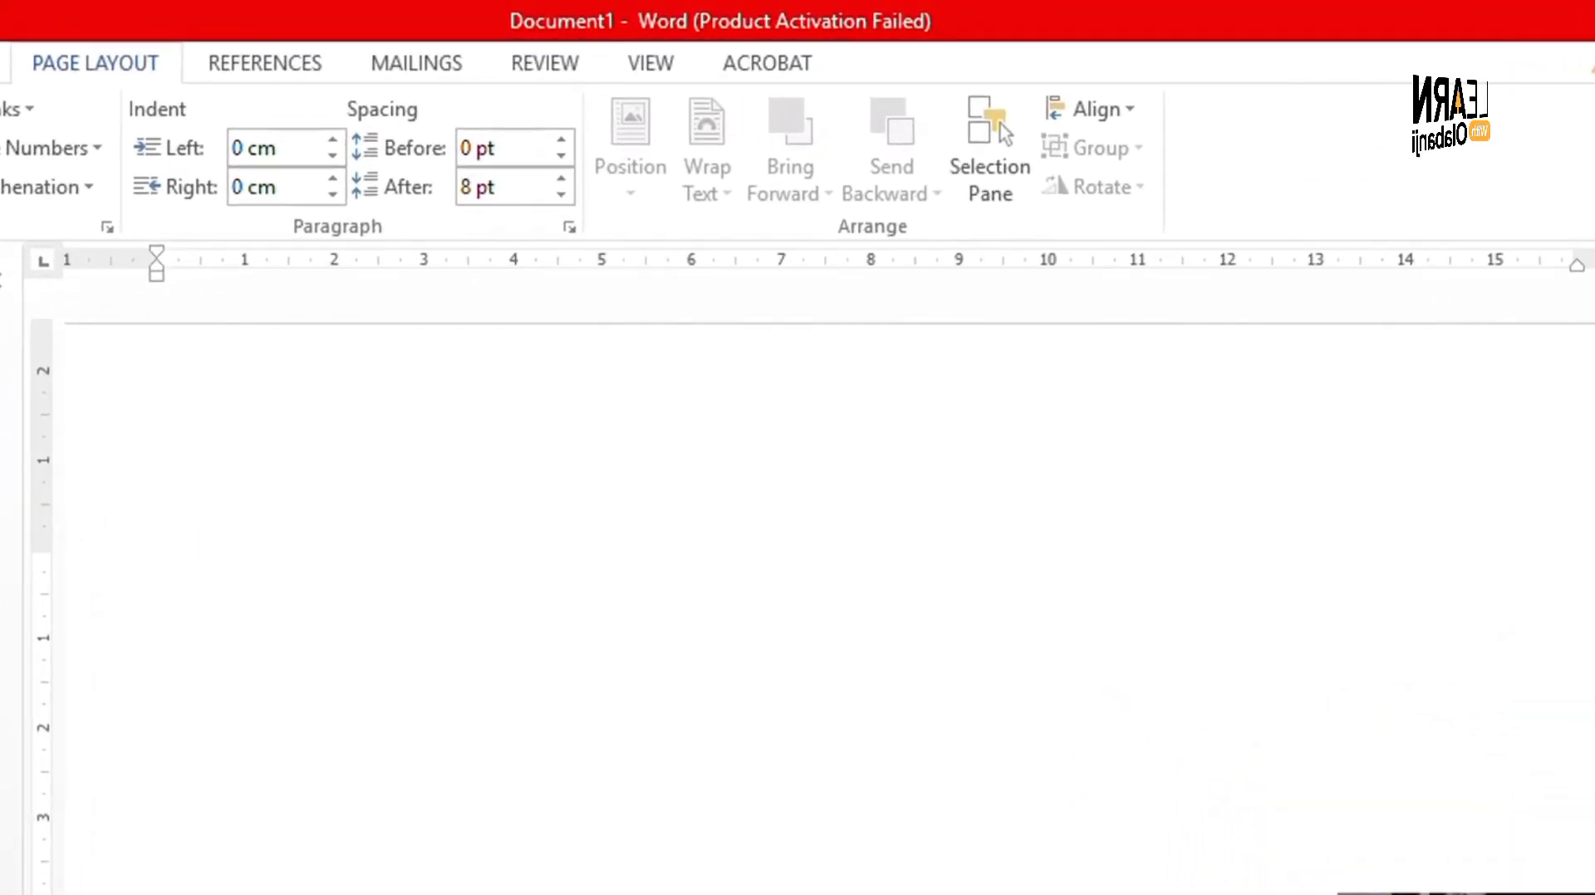
- Type 'Microsoft Word gives you many tools…' through 'professional-looking reports, letters, and assignment.' as one paragraph
type("Micros")
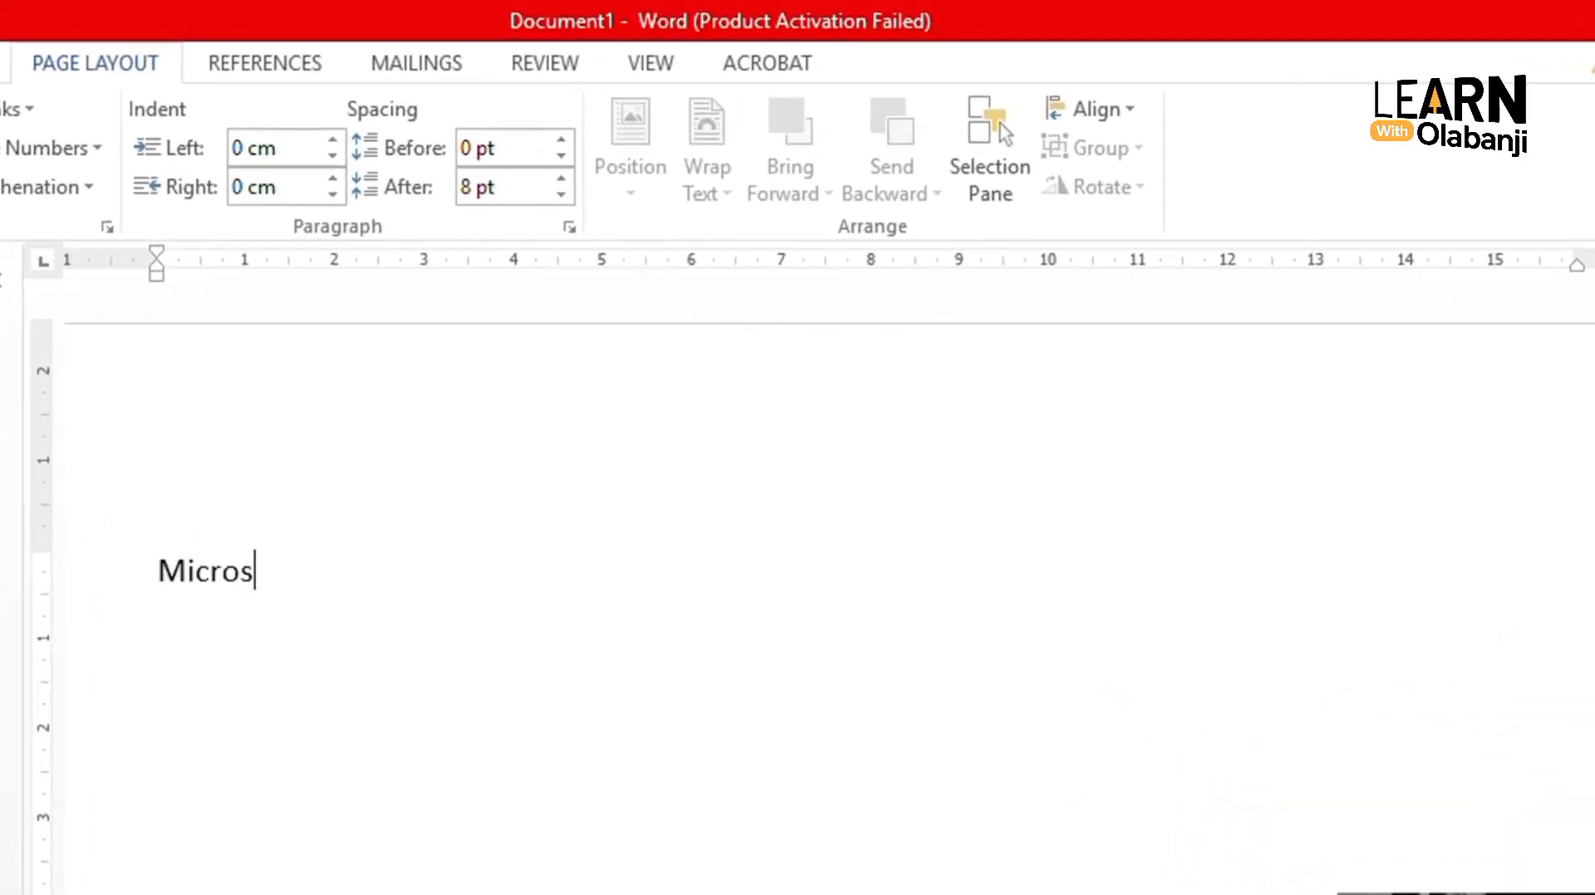
type("oft")
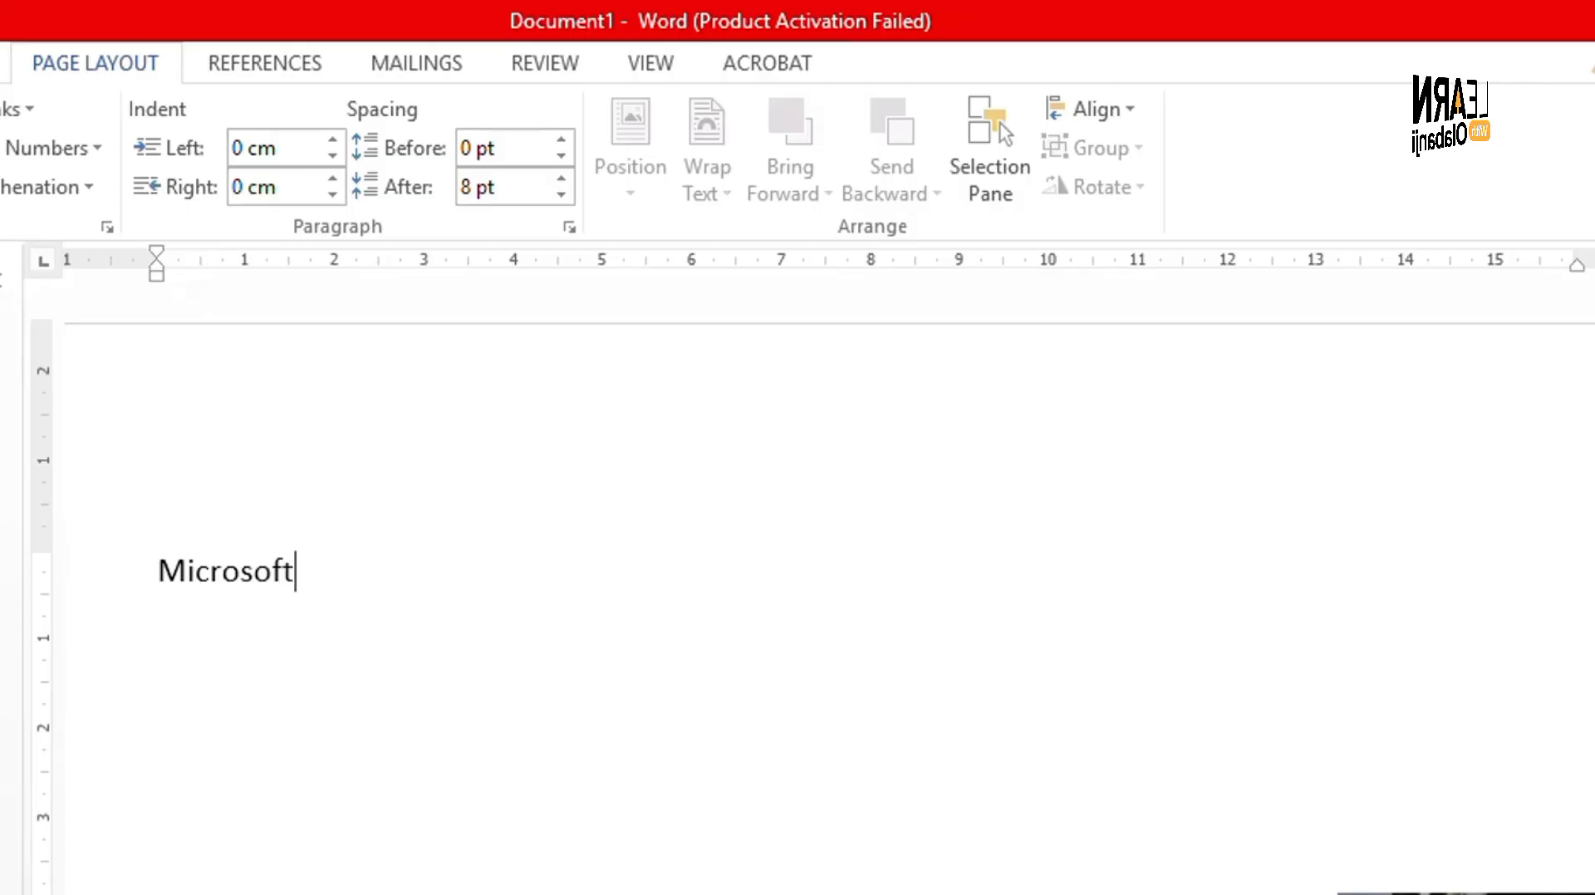
type(" Word give")
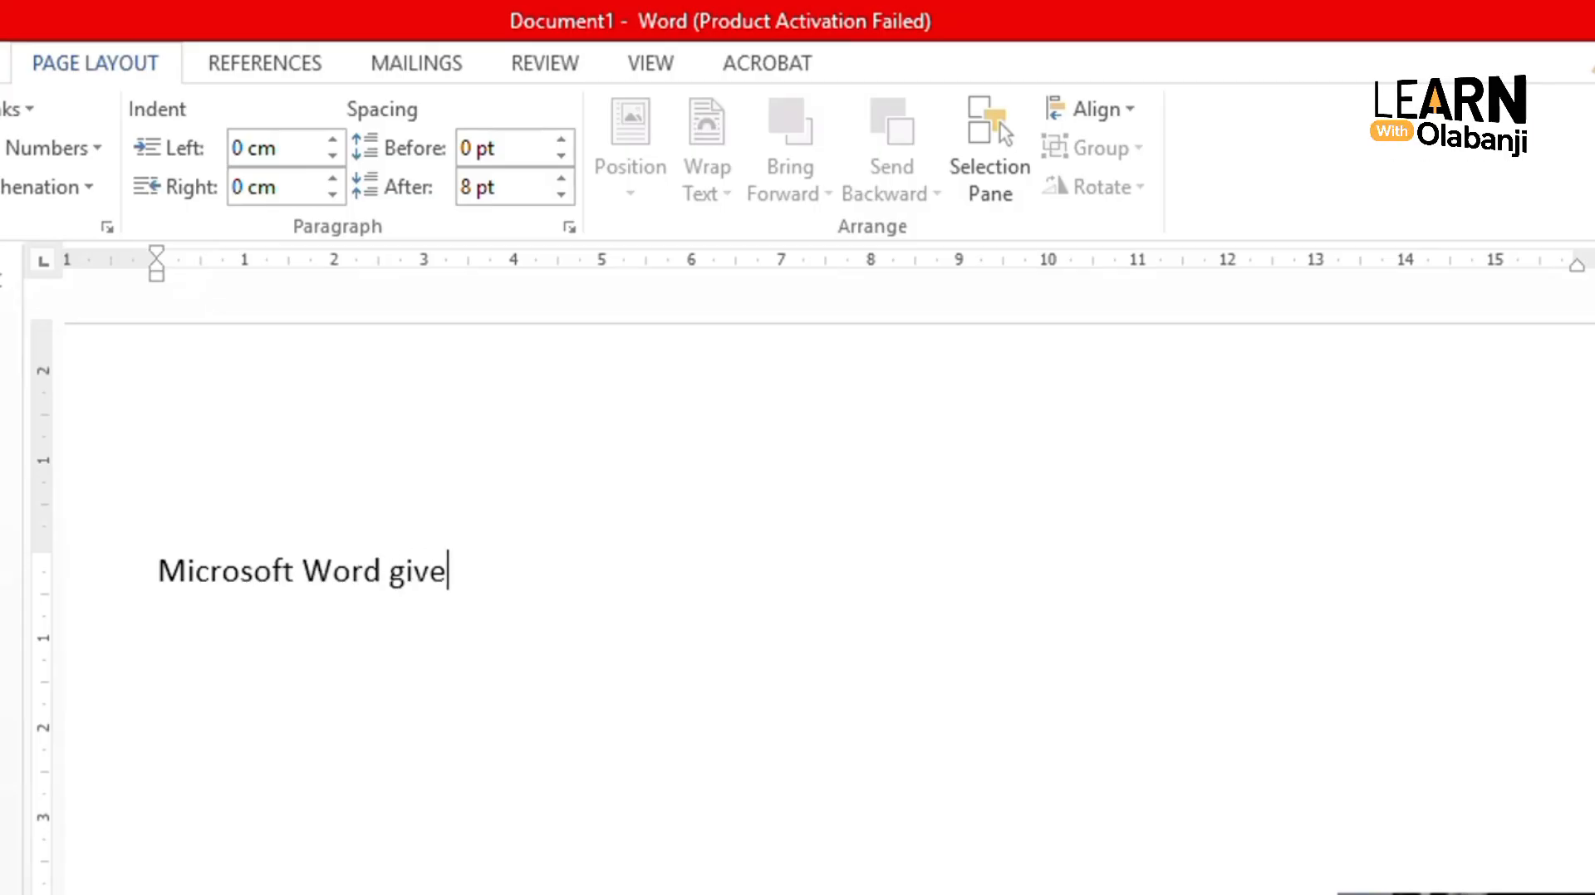
type("s you")
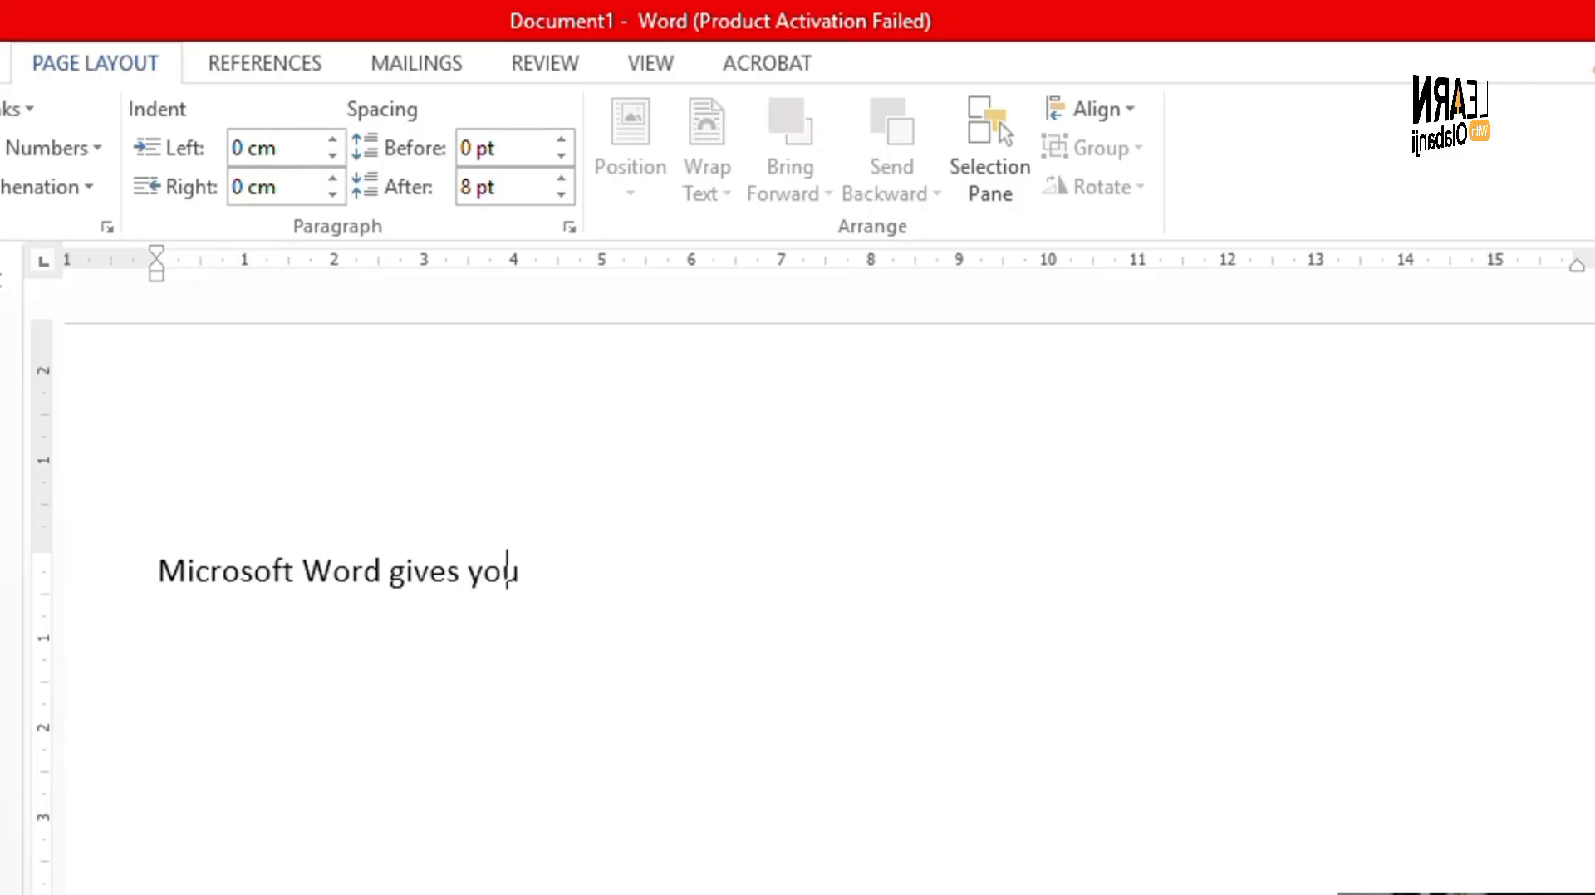
type(" many too")
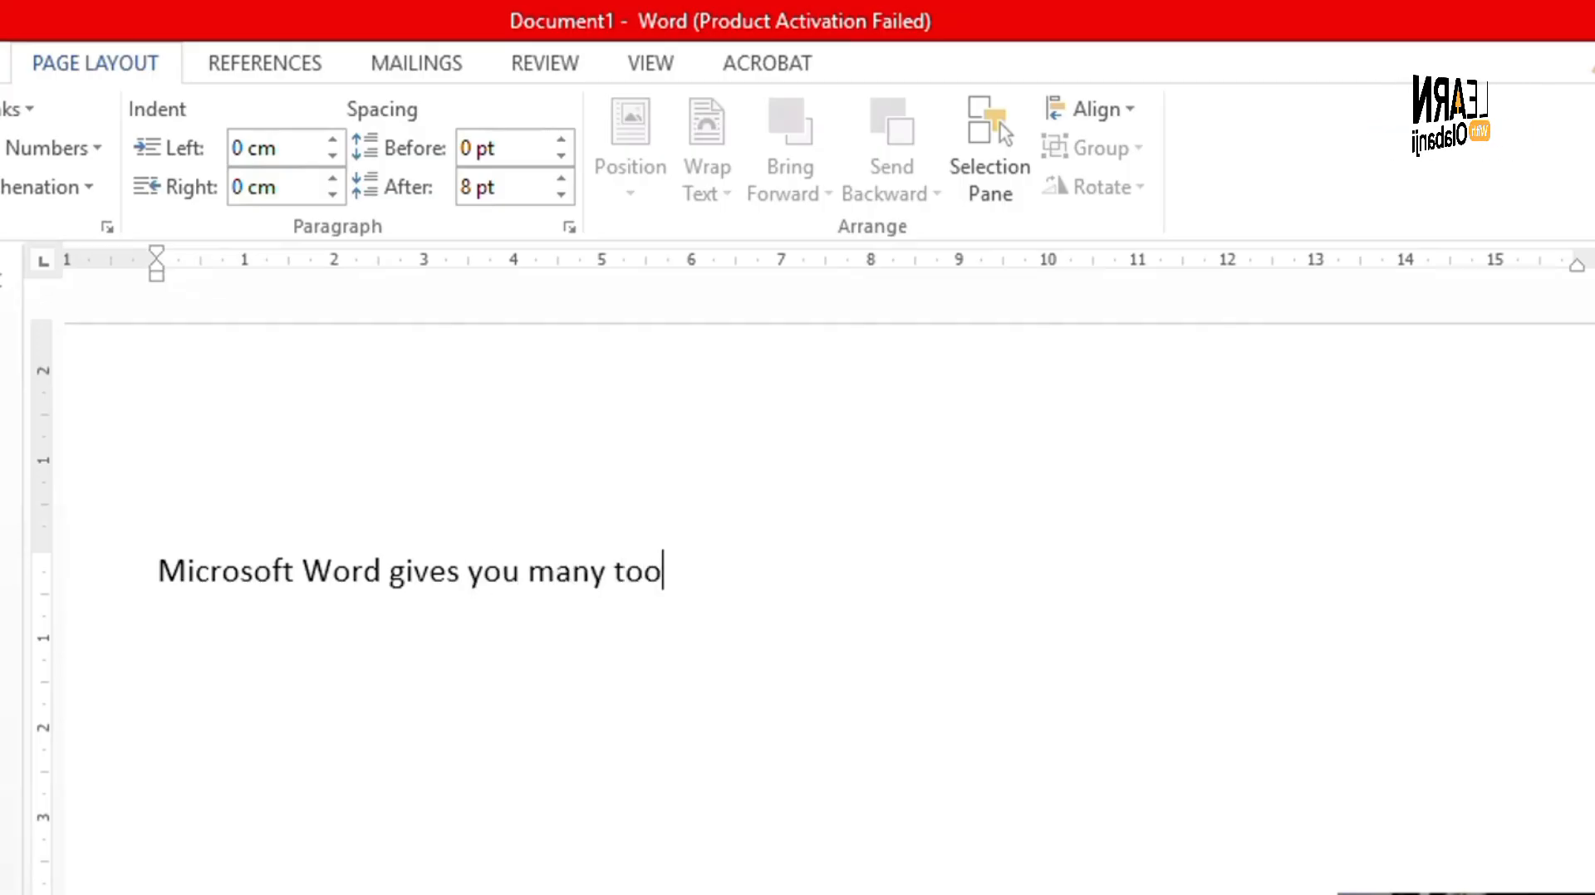
type("ls to make")
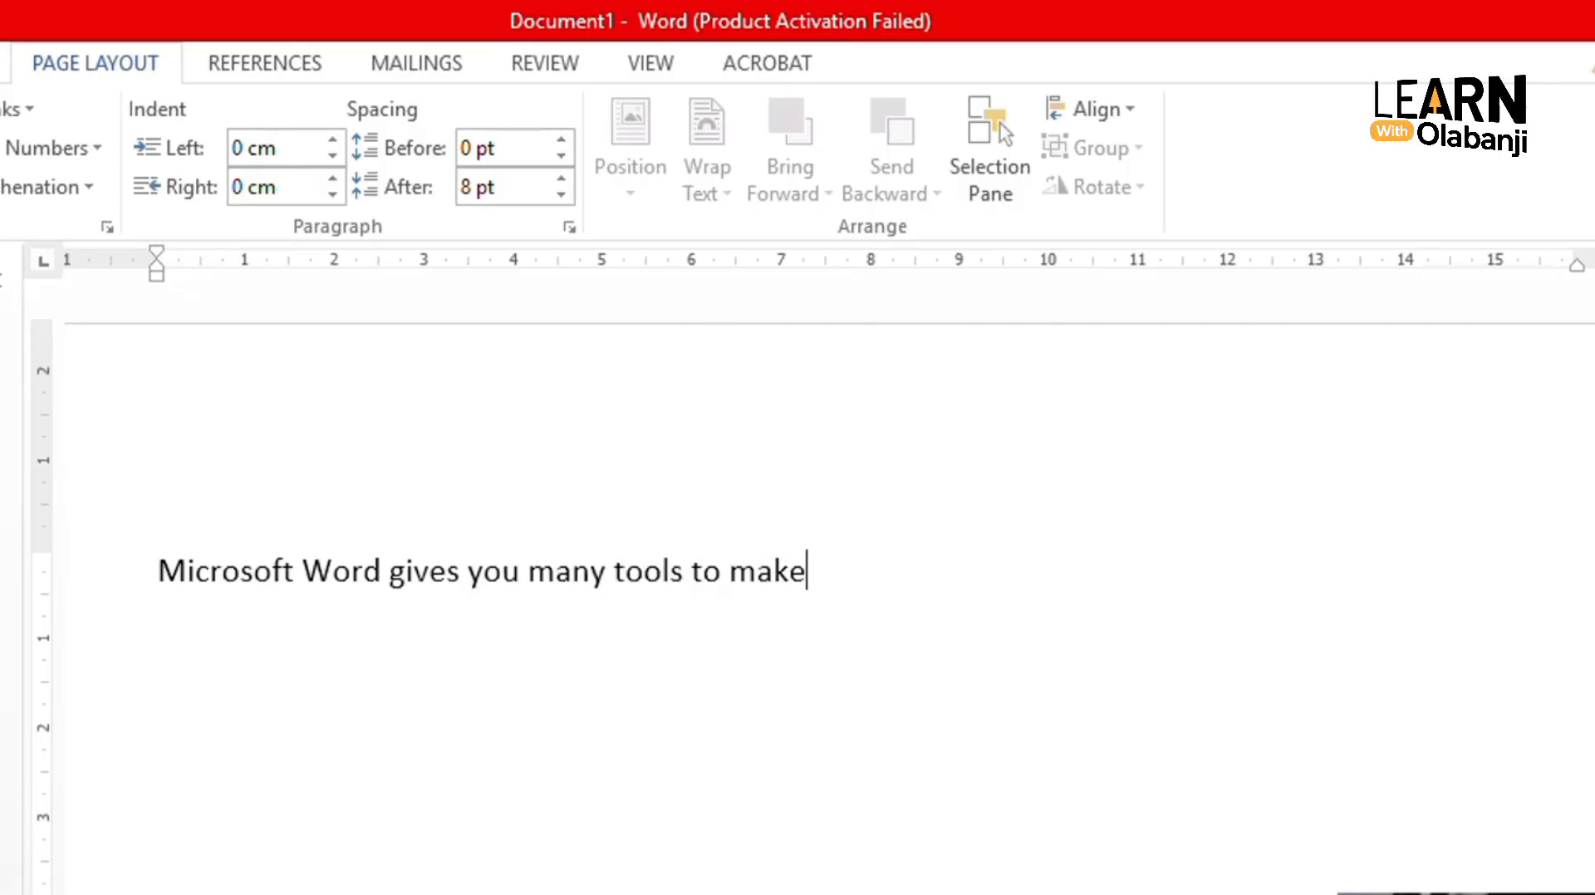
type(" you")
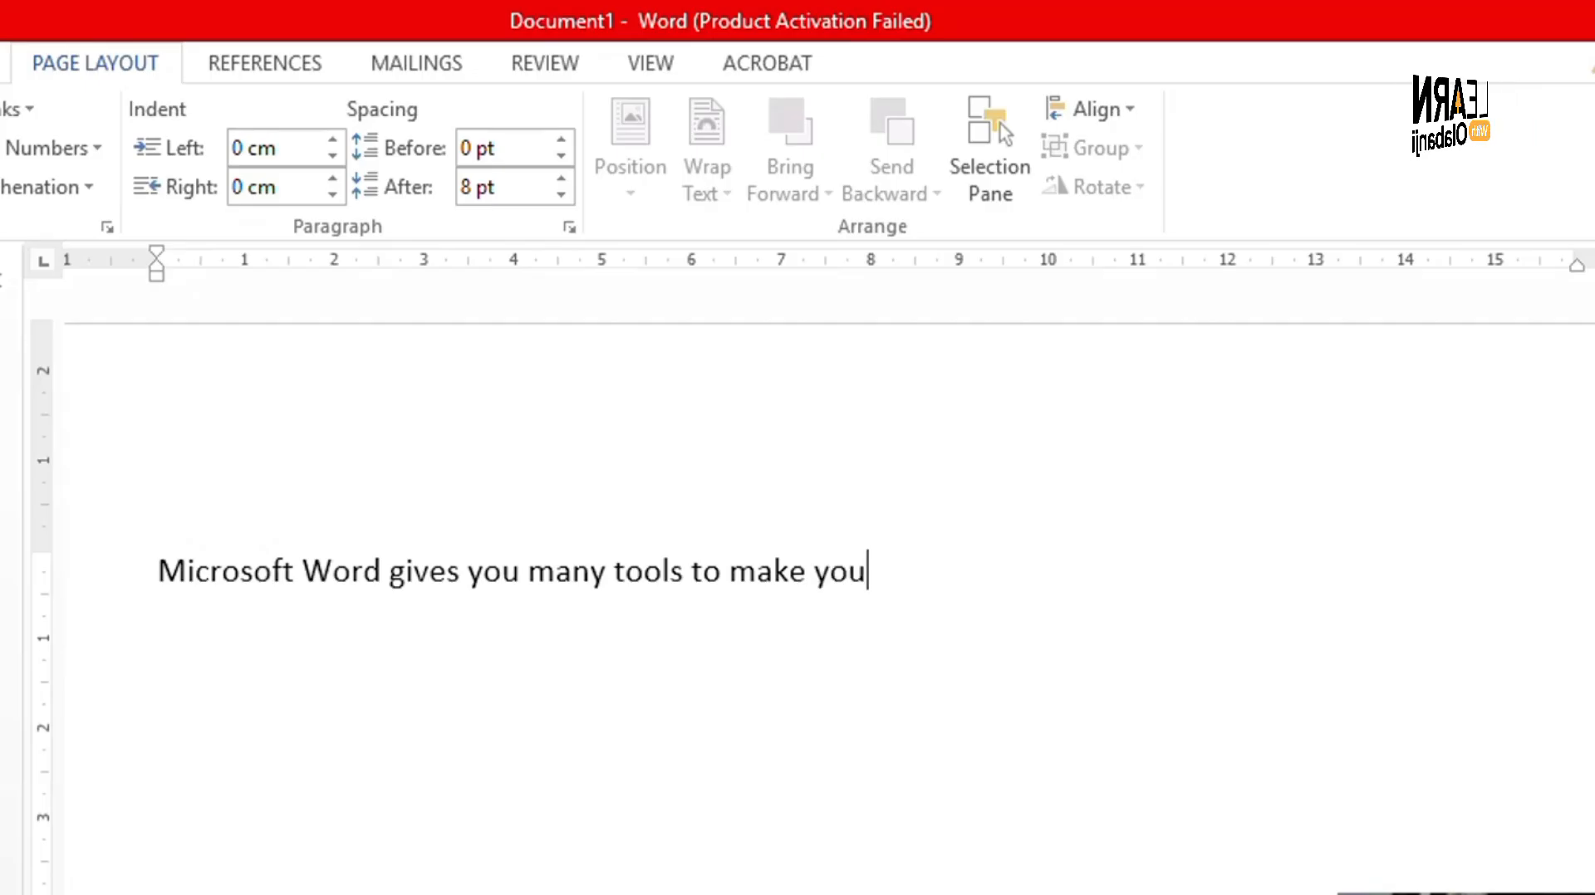
type("r document")
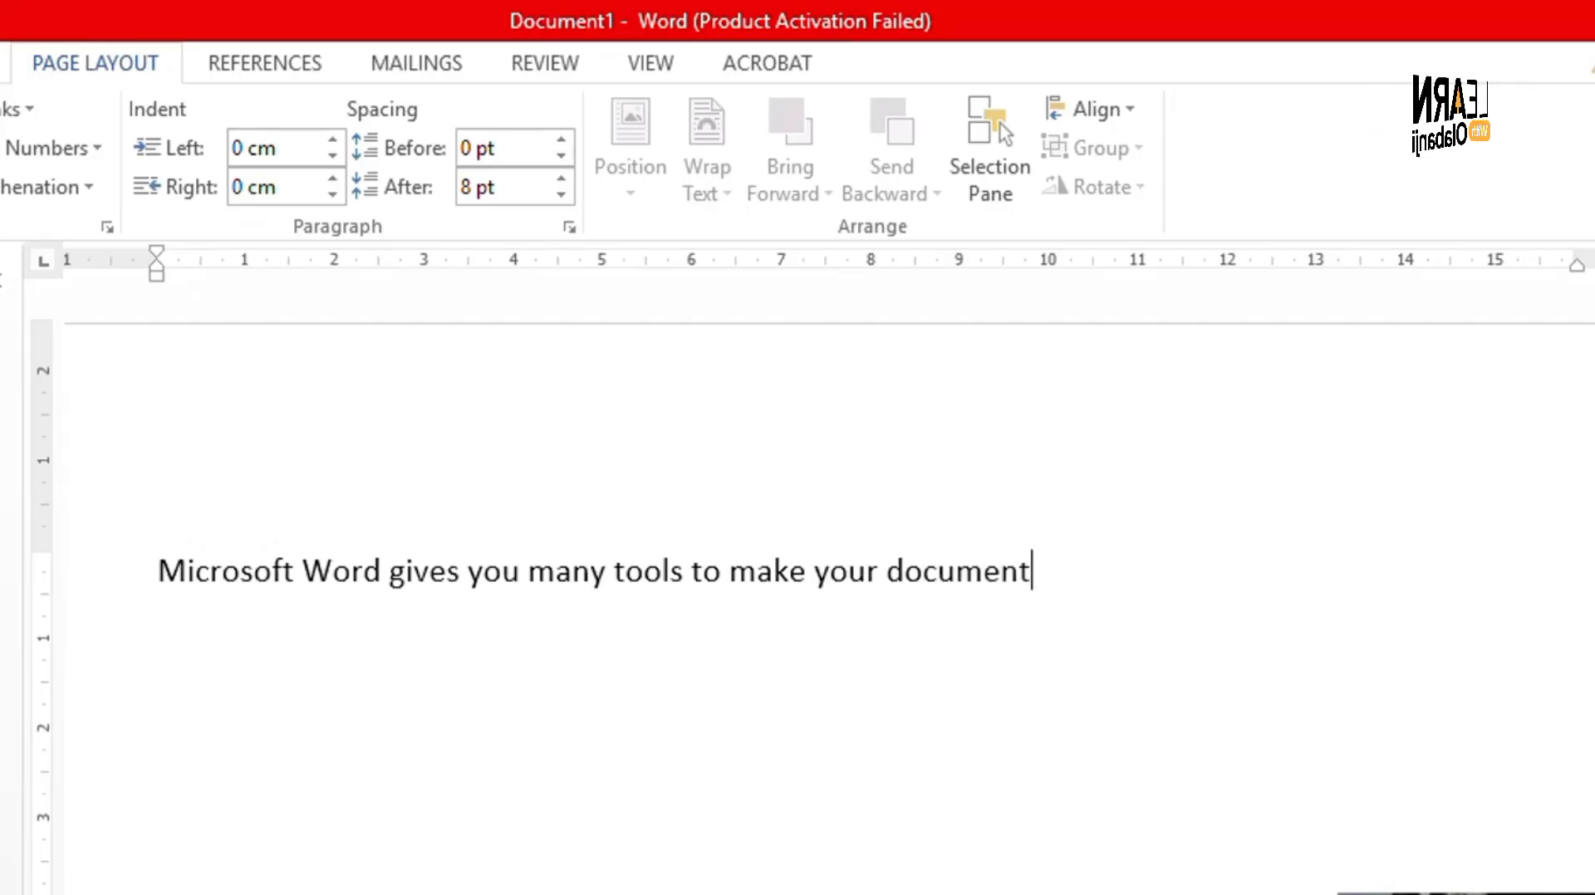
type("s neat ")
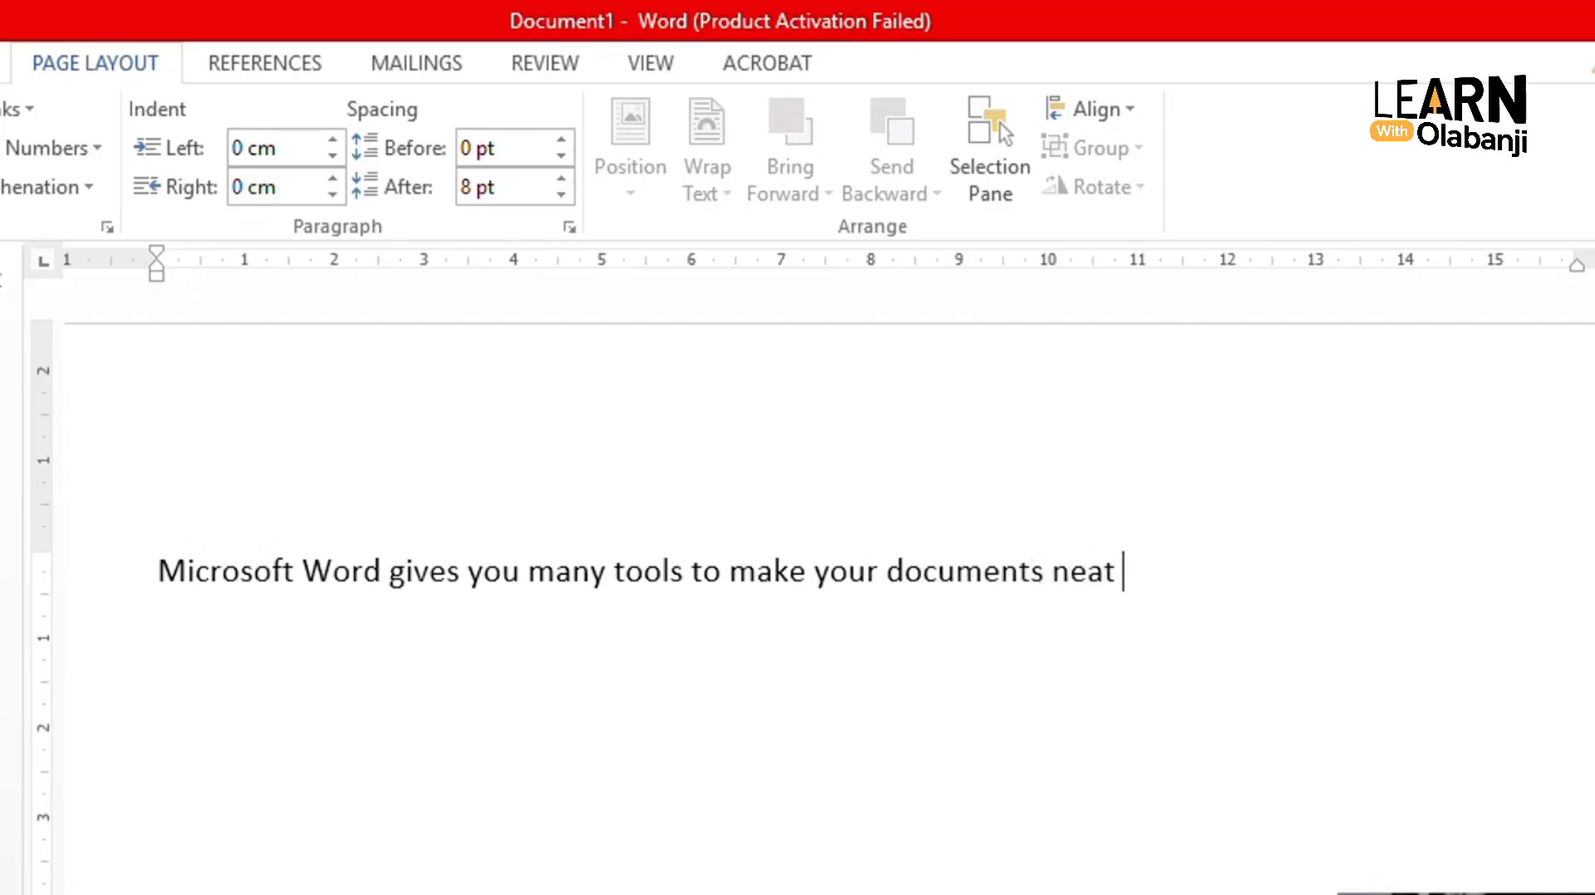
type("and org")
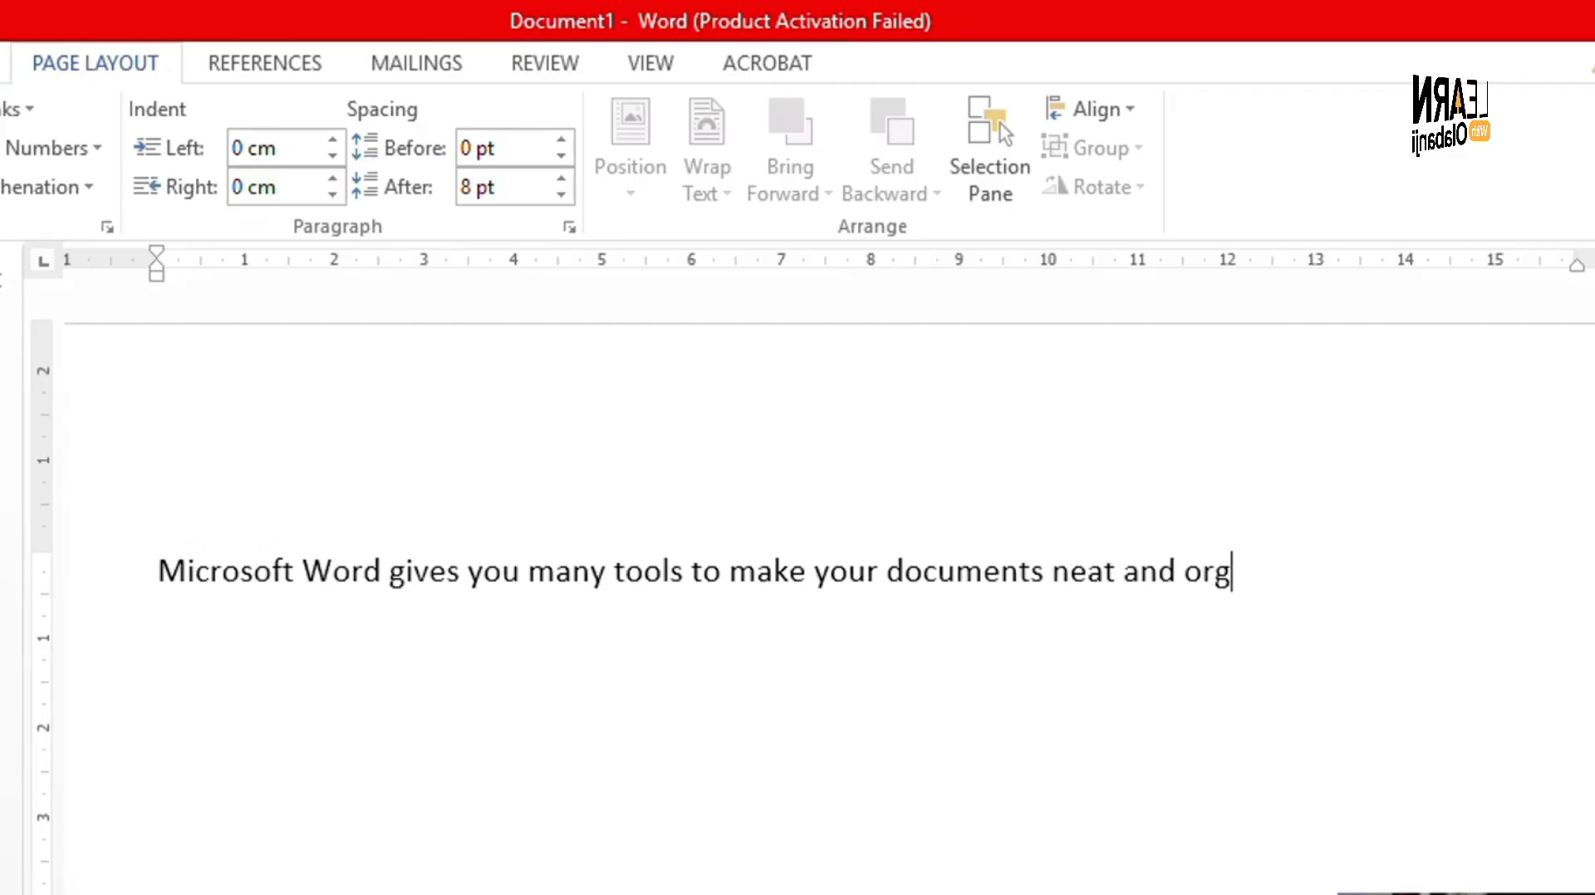
type("anized")
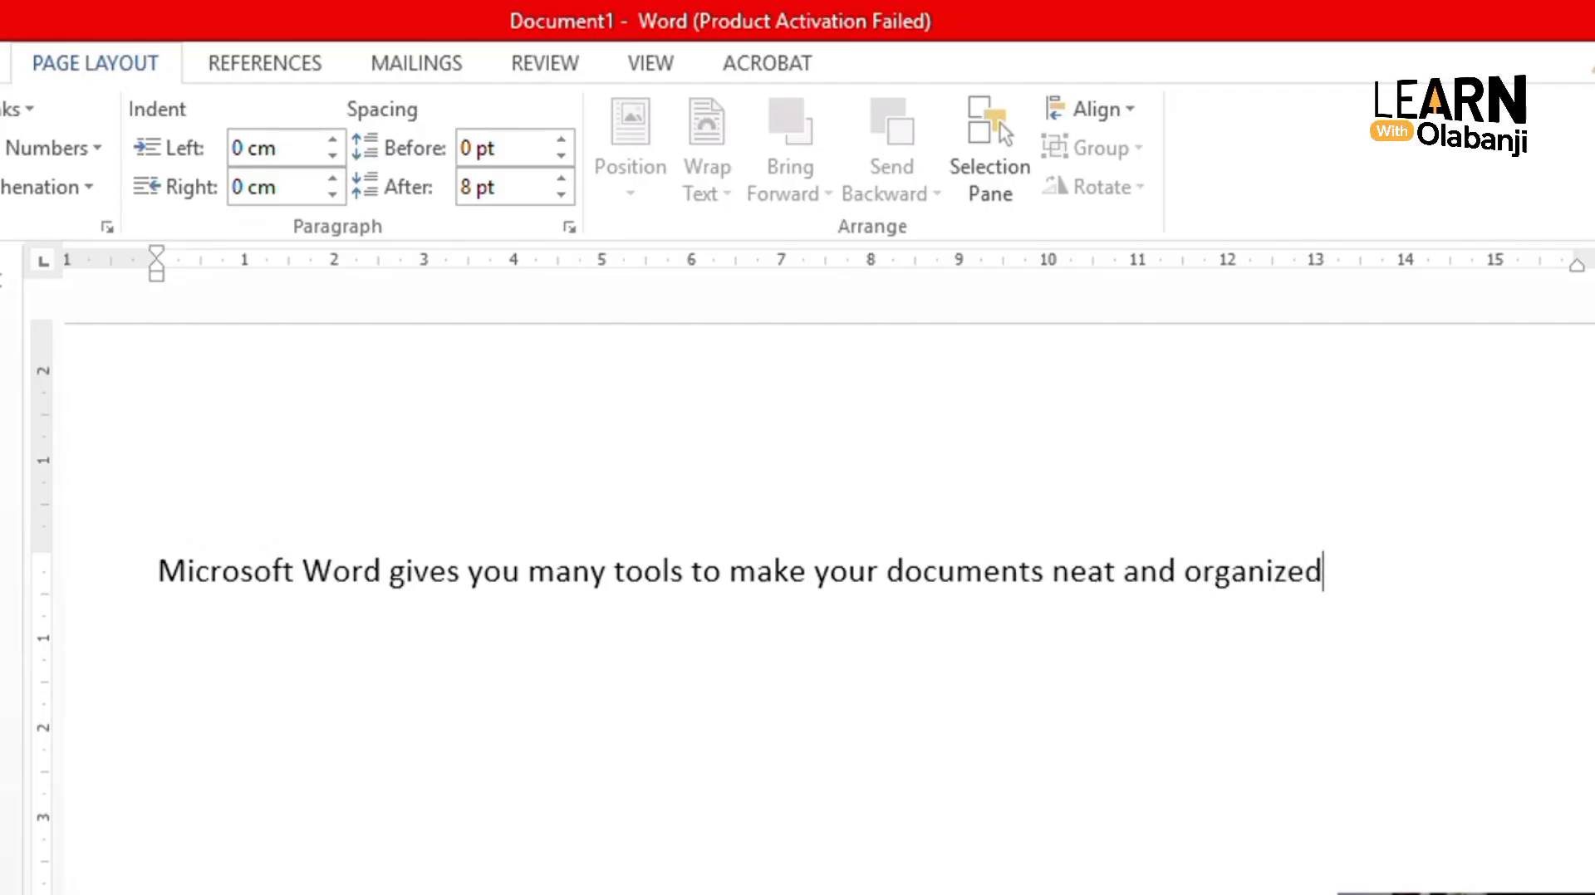
type(".")
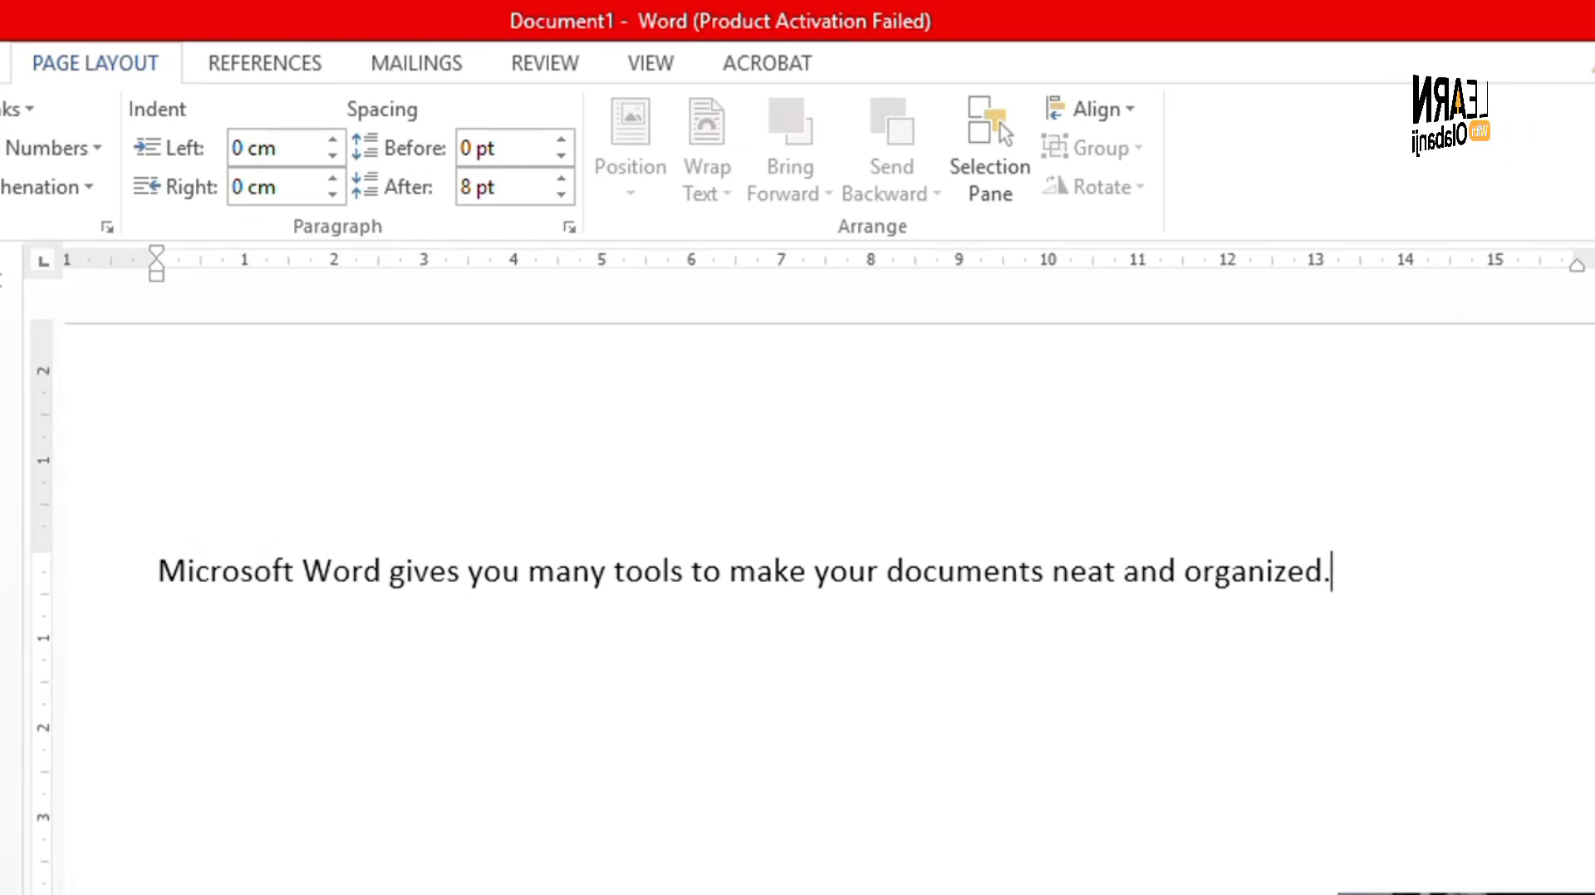
key("Return")
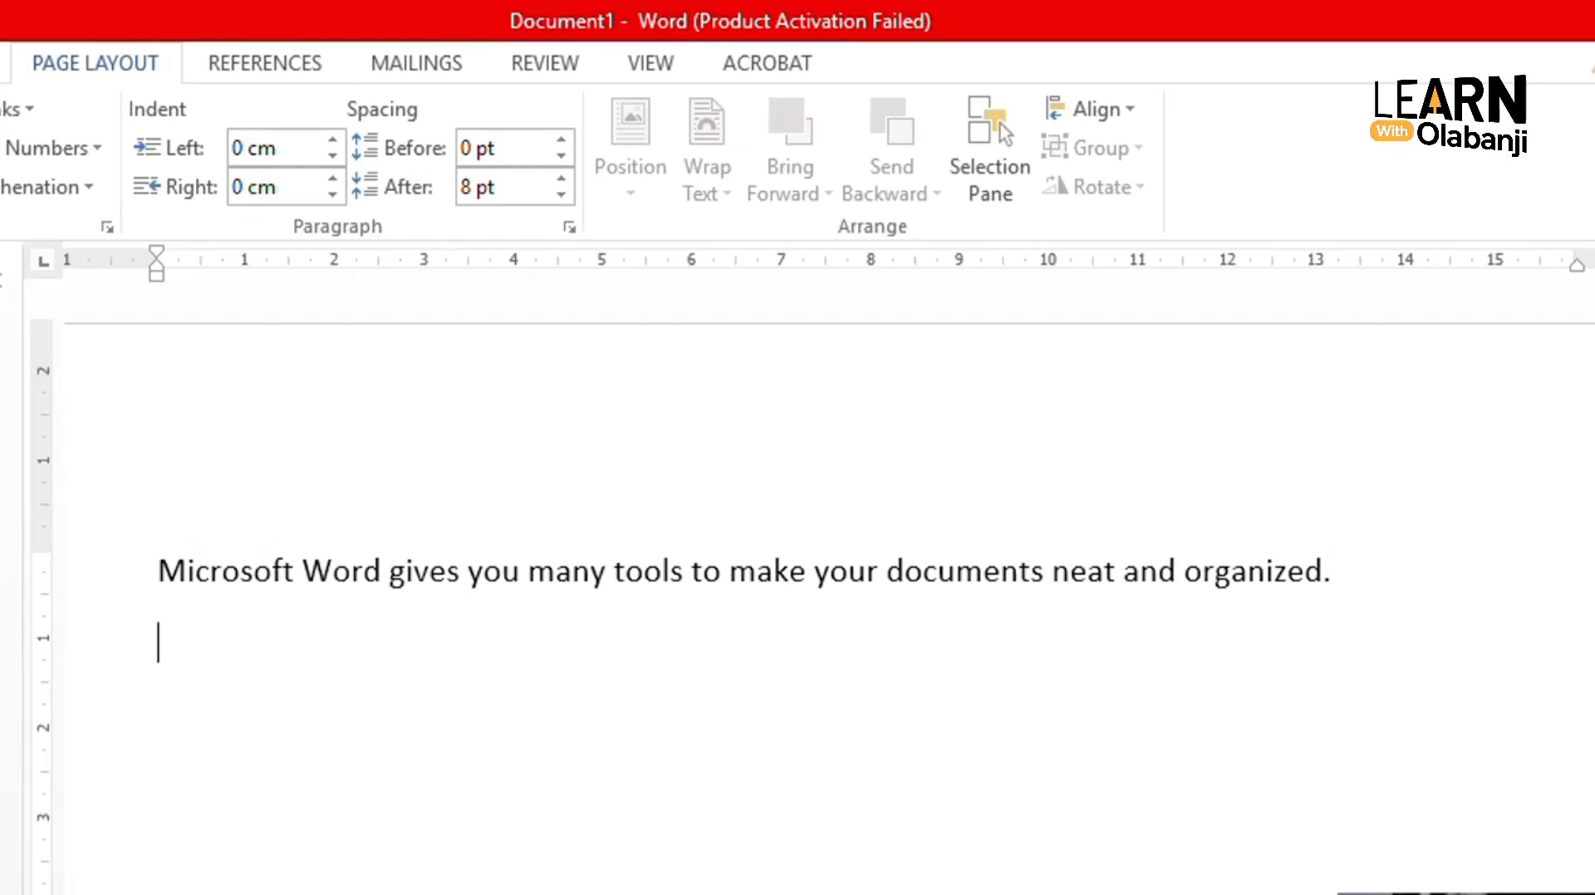
key("BackSpace")
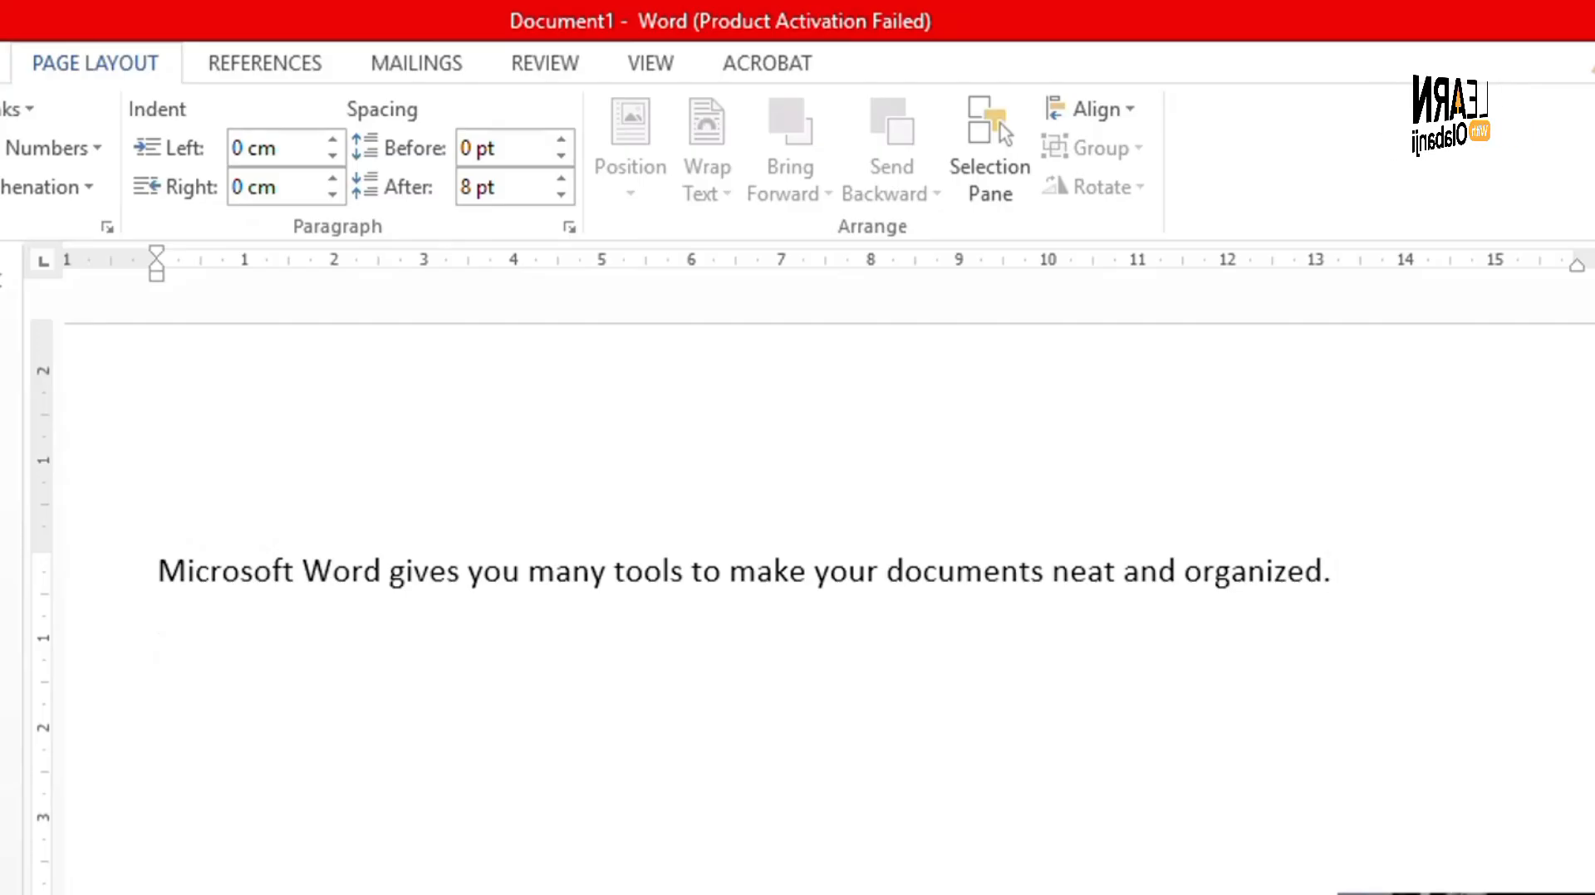
type("Learni")
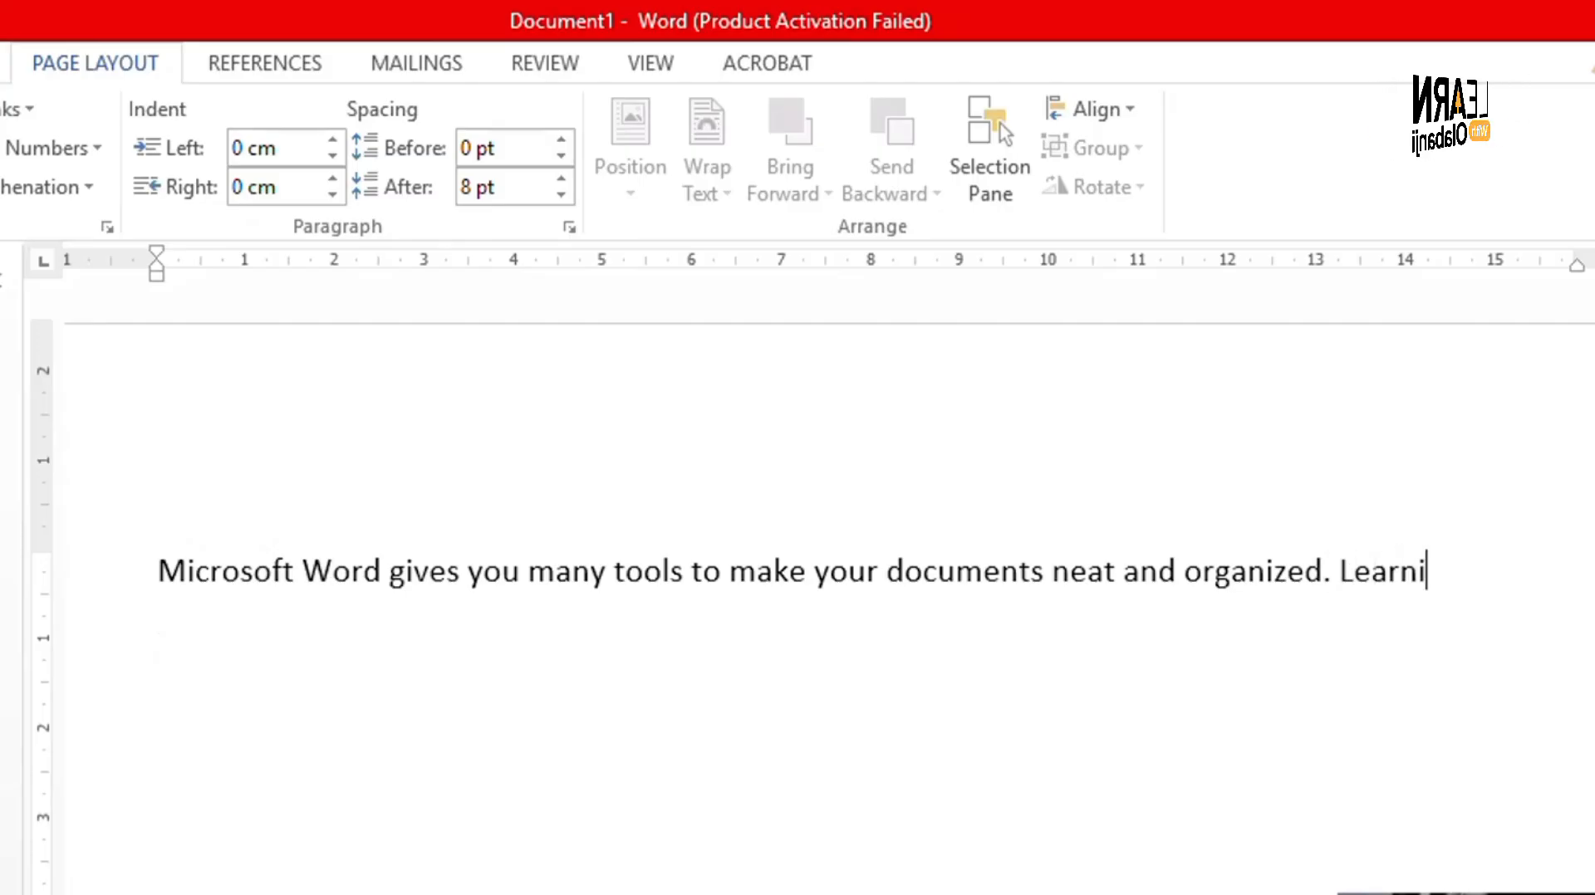
type("ng how ")
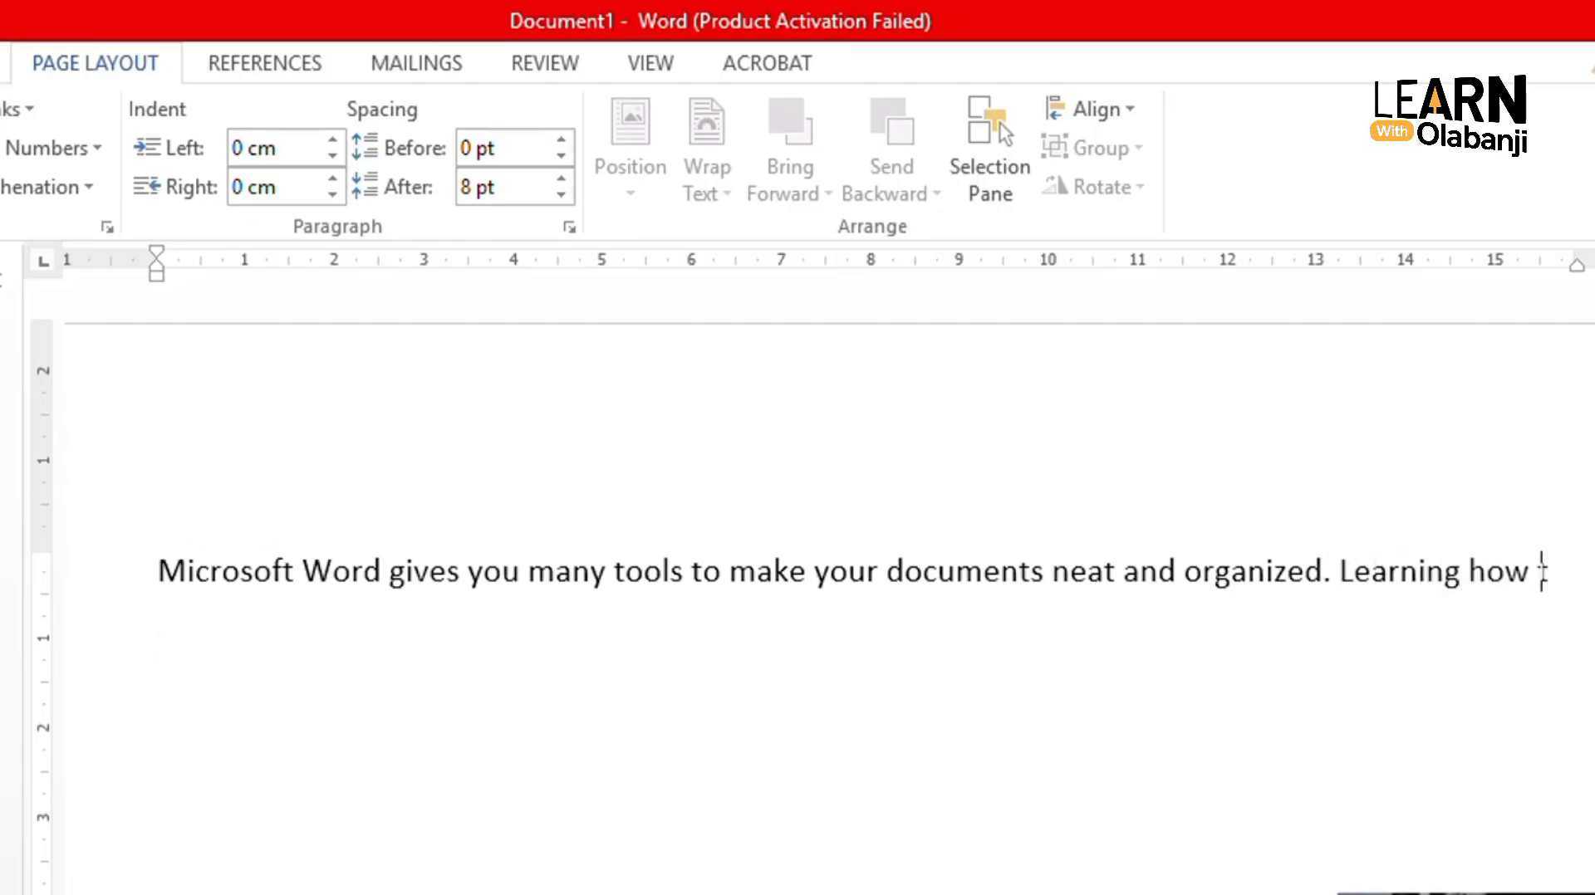
type("to m")
key("BackSpace")
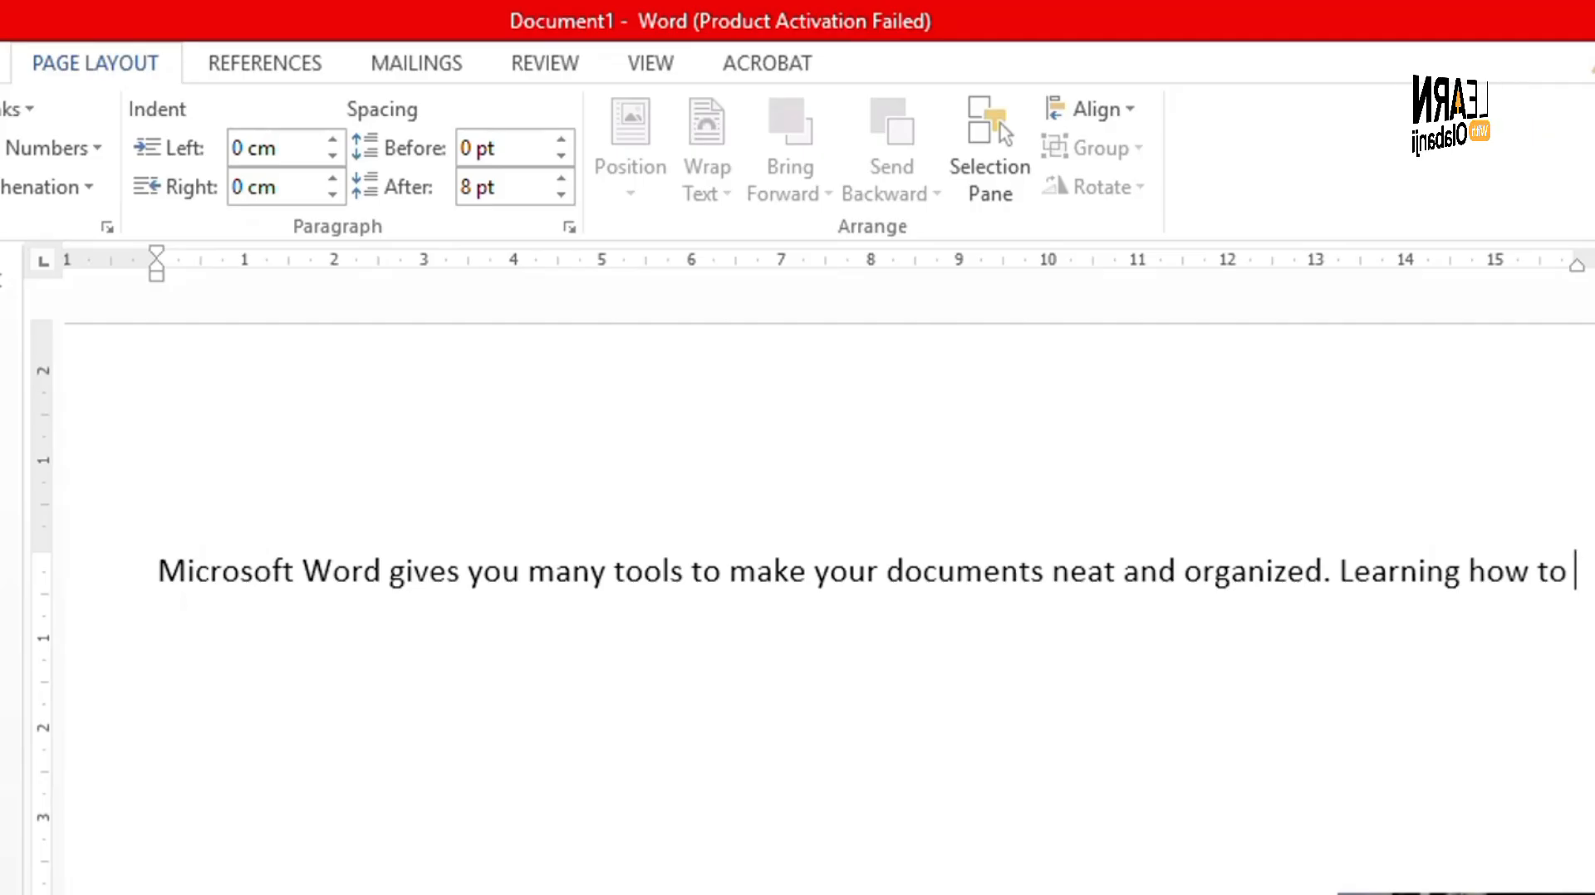
type("format")
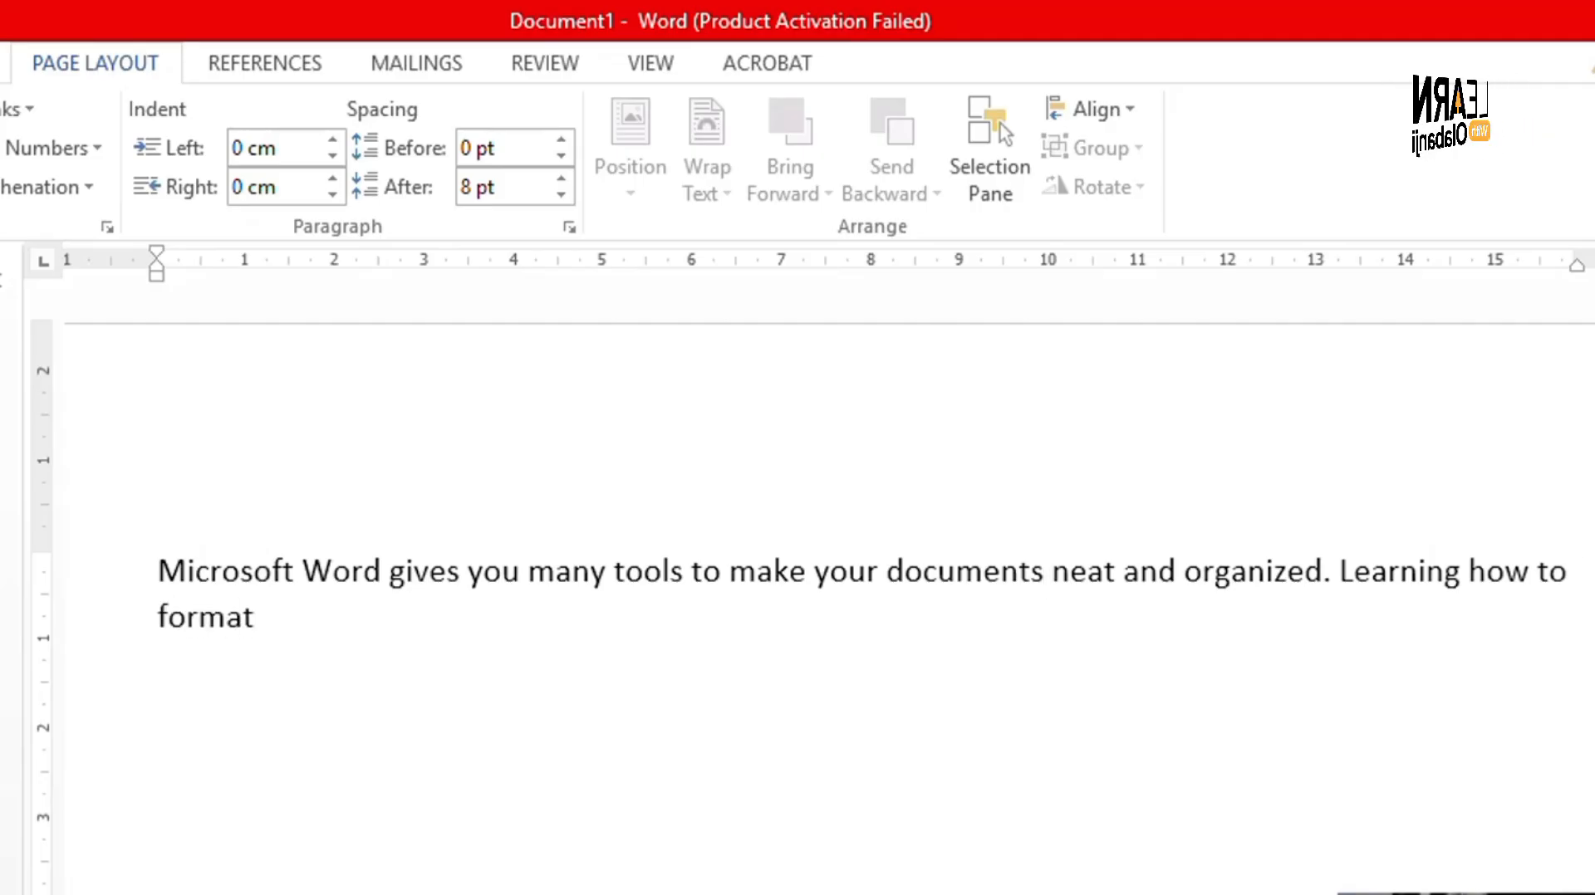
type(" parag")
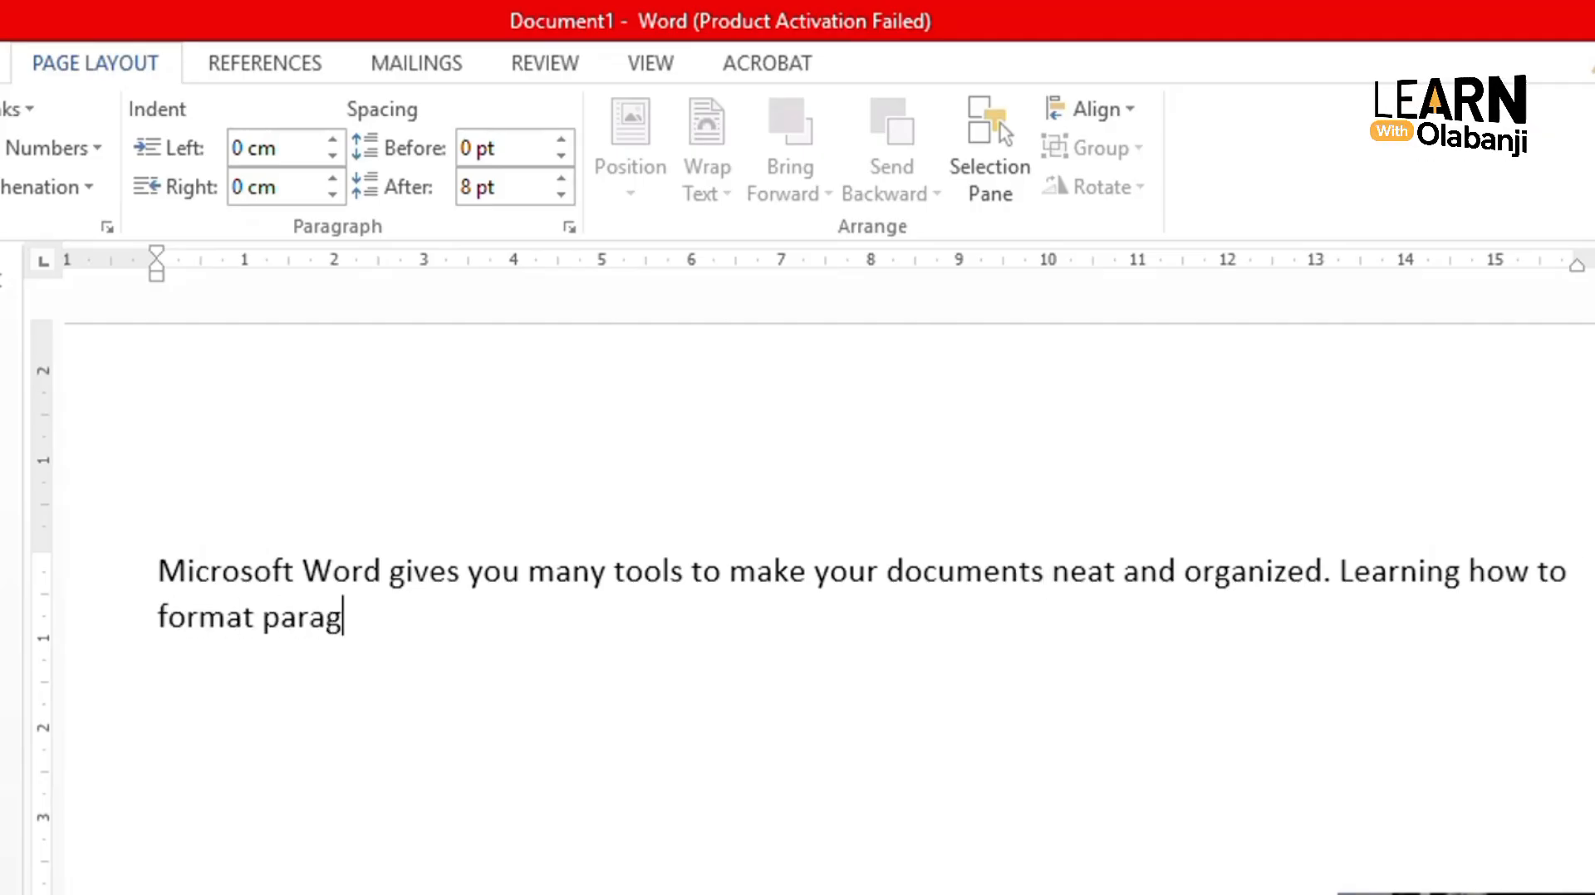
type("ra")
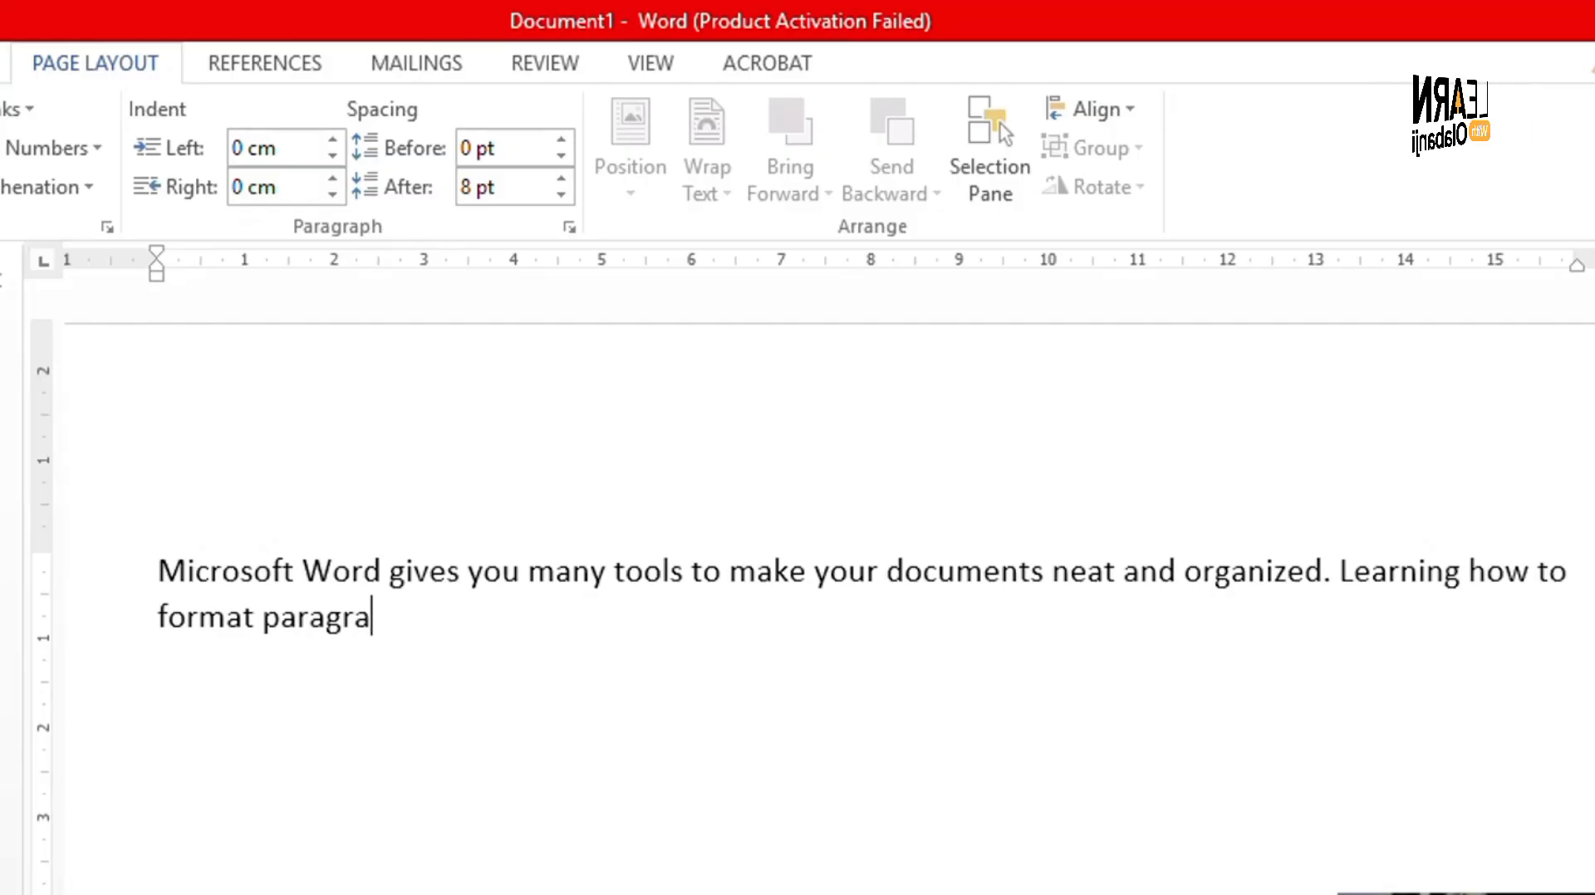
type("phs helps")
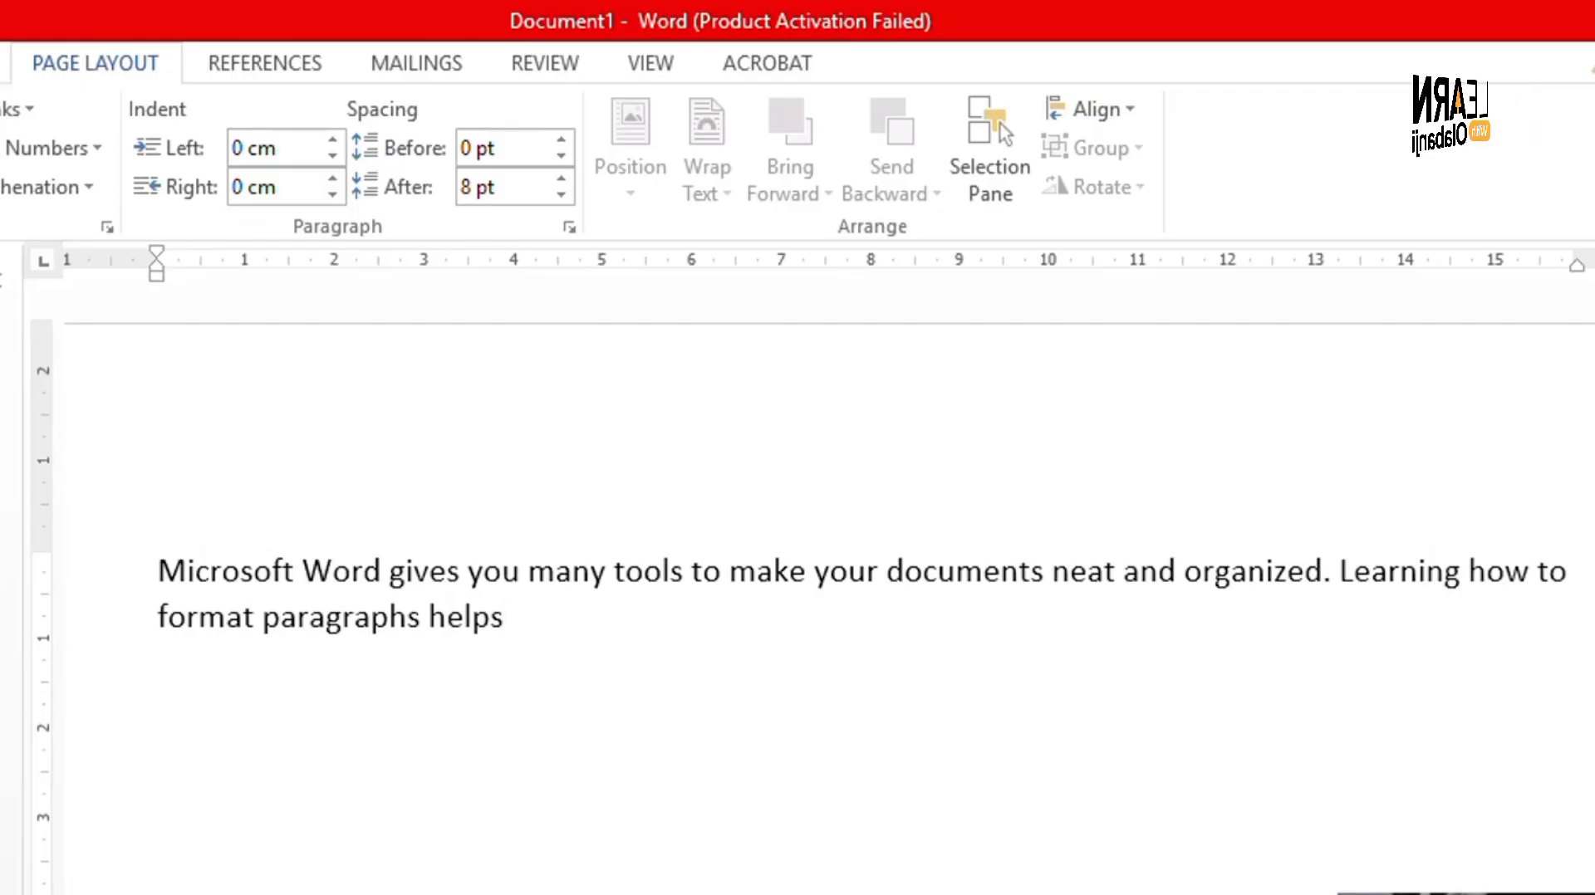
type(" you create")
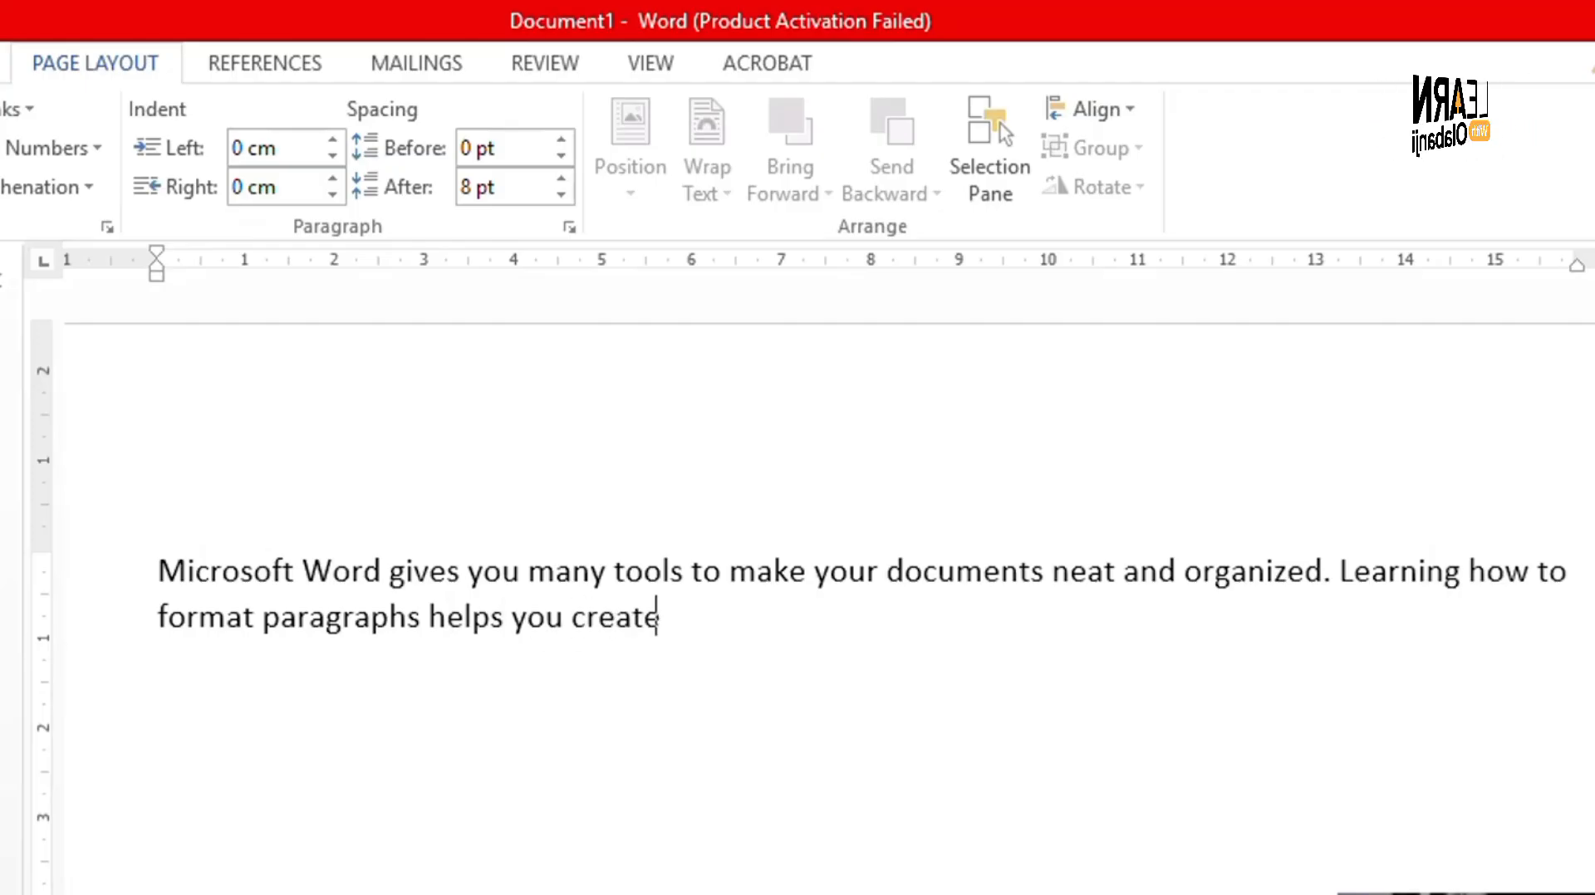
type(" f")
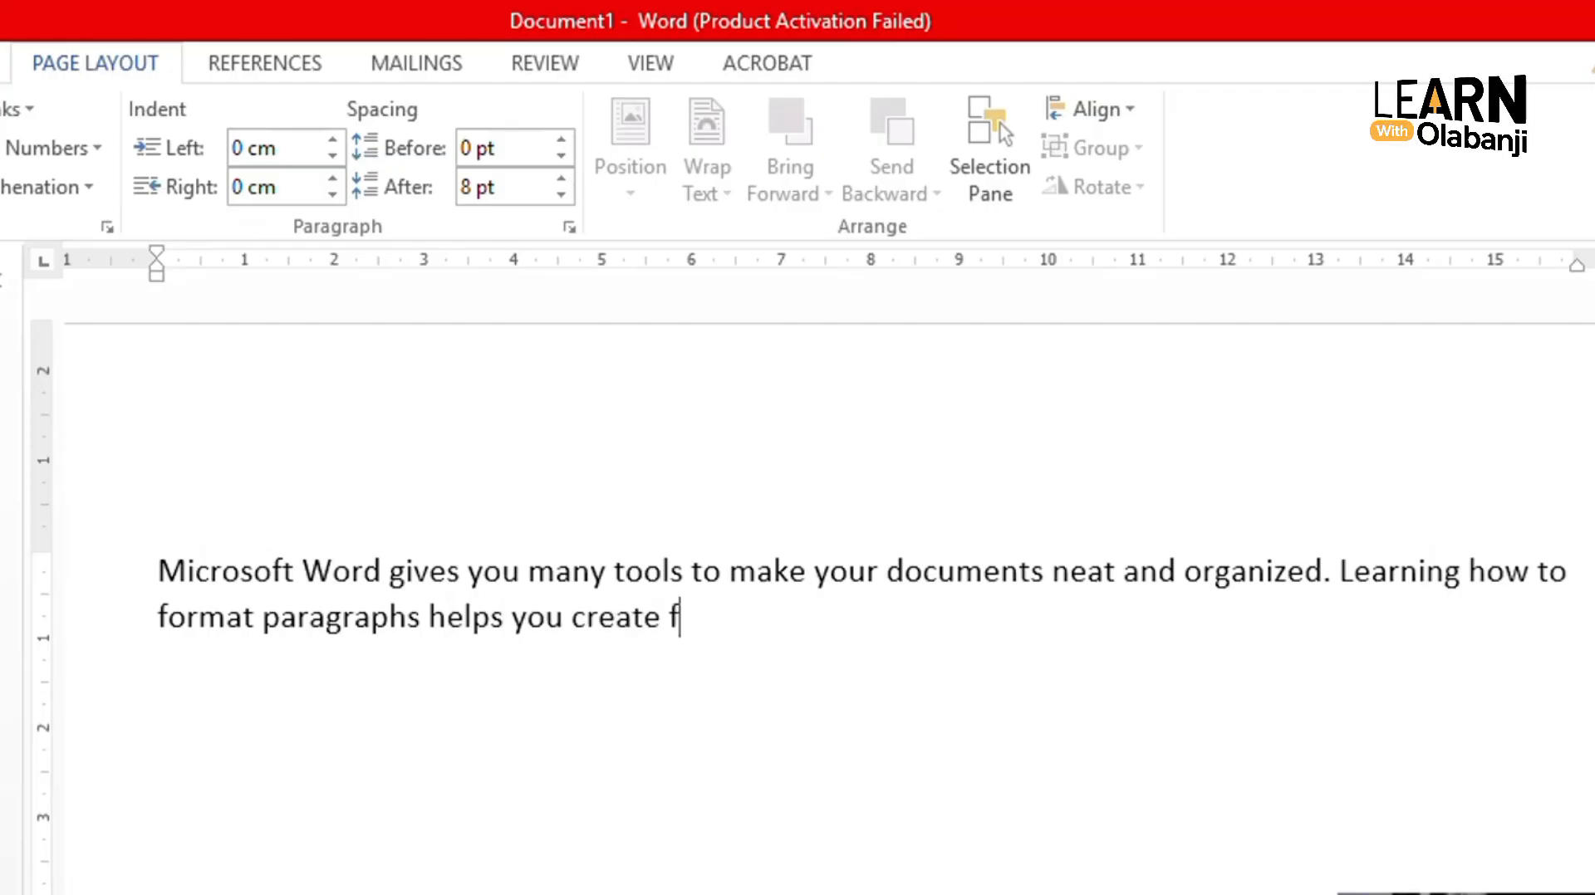
key("BackSpace")
type("professi")
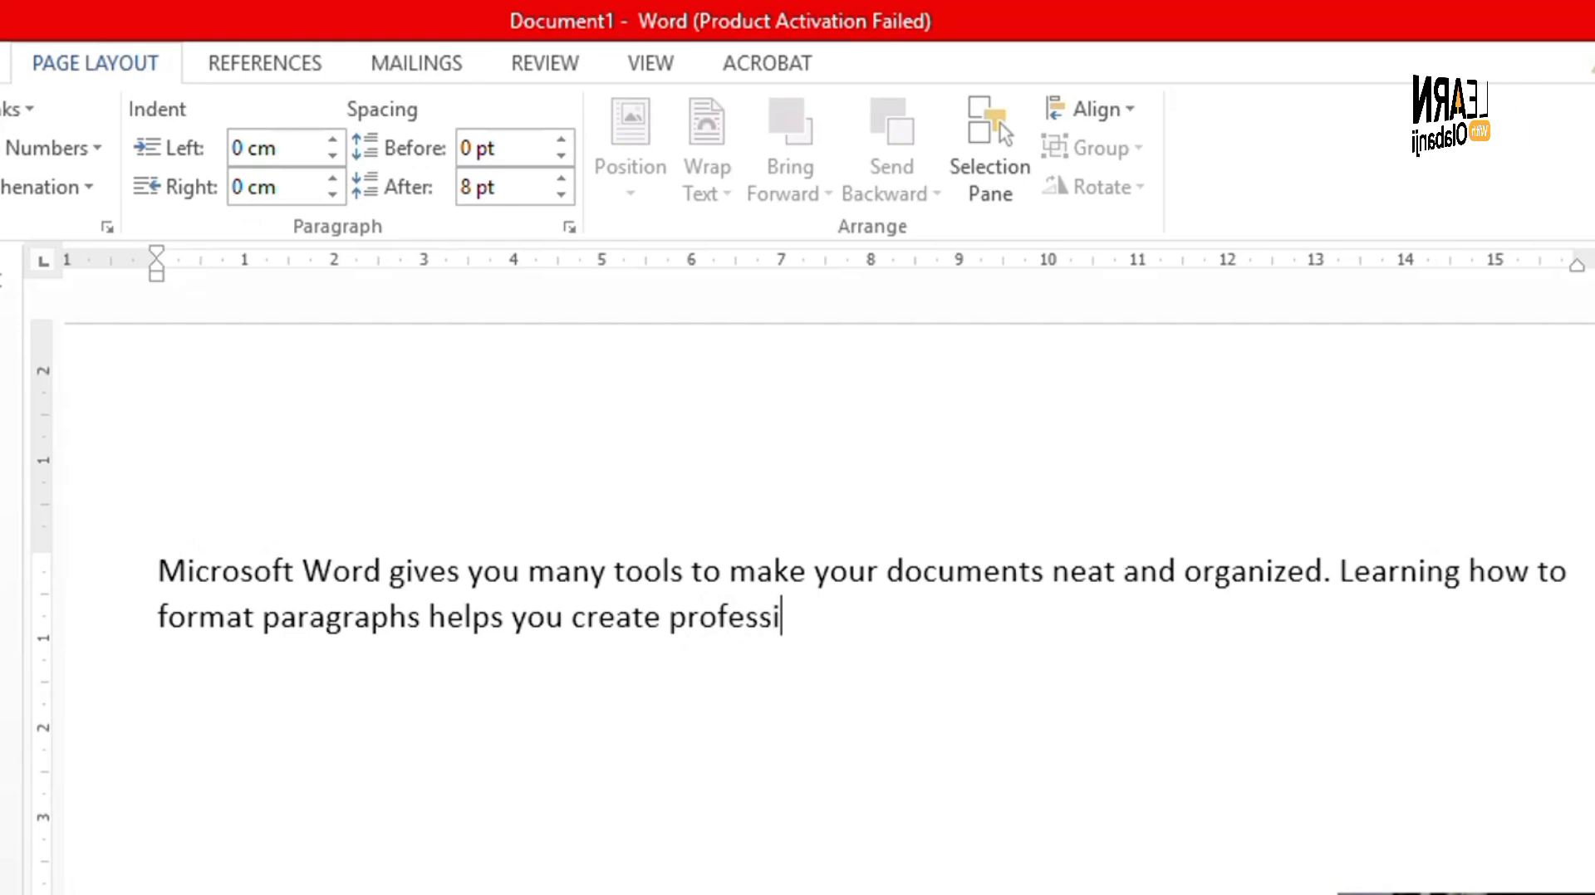
type("onal-looking")
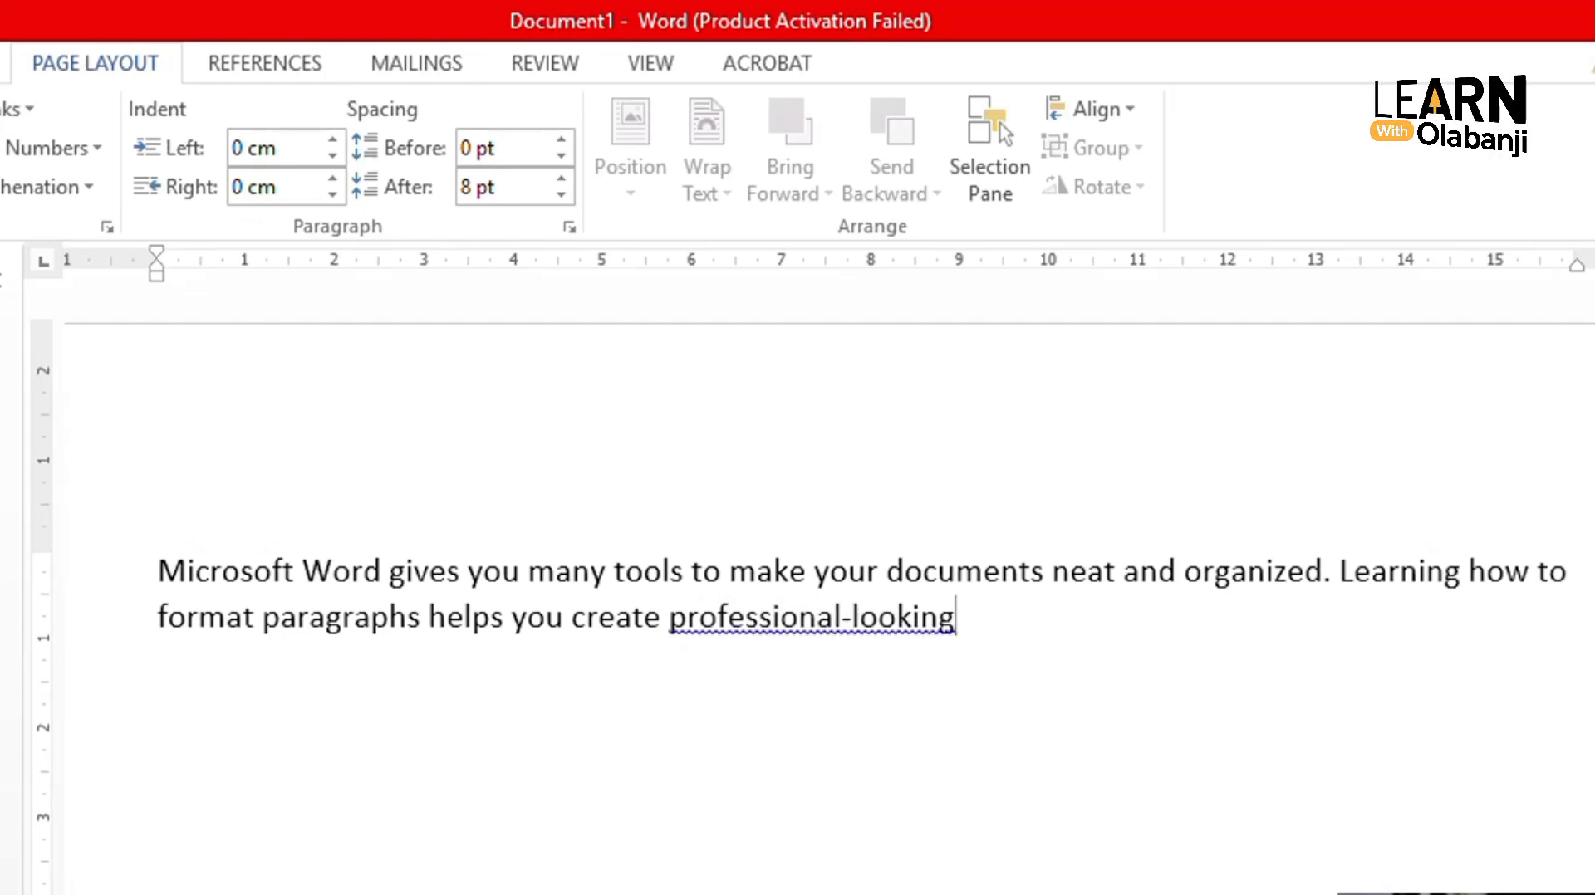
type(" rep")
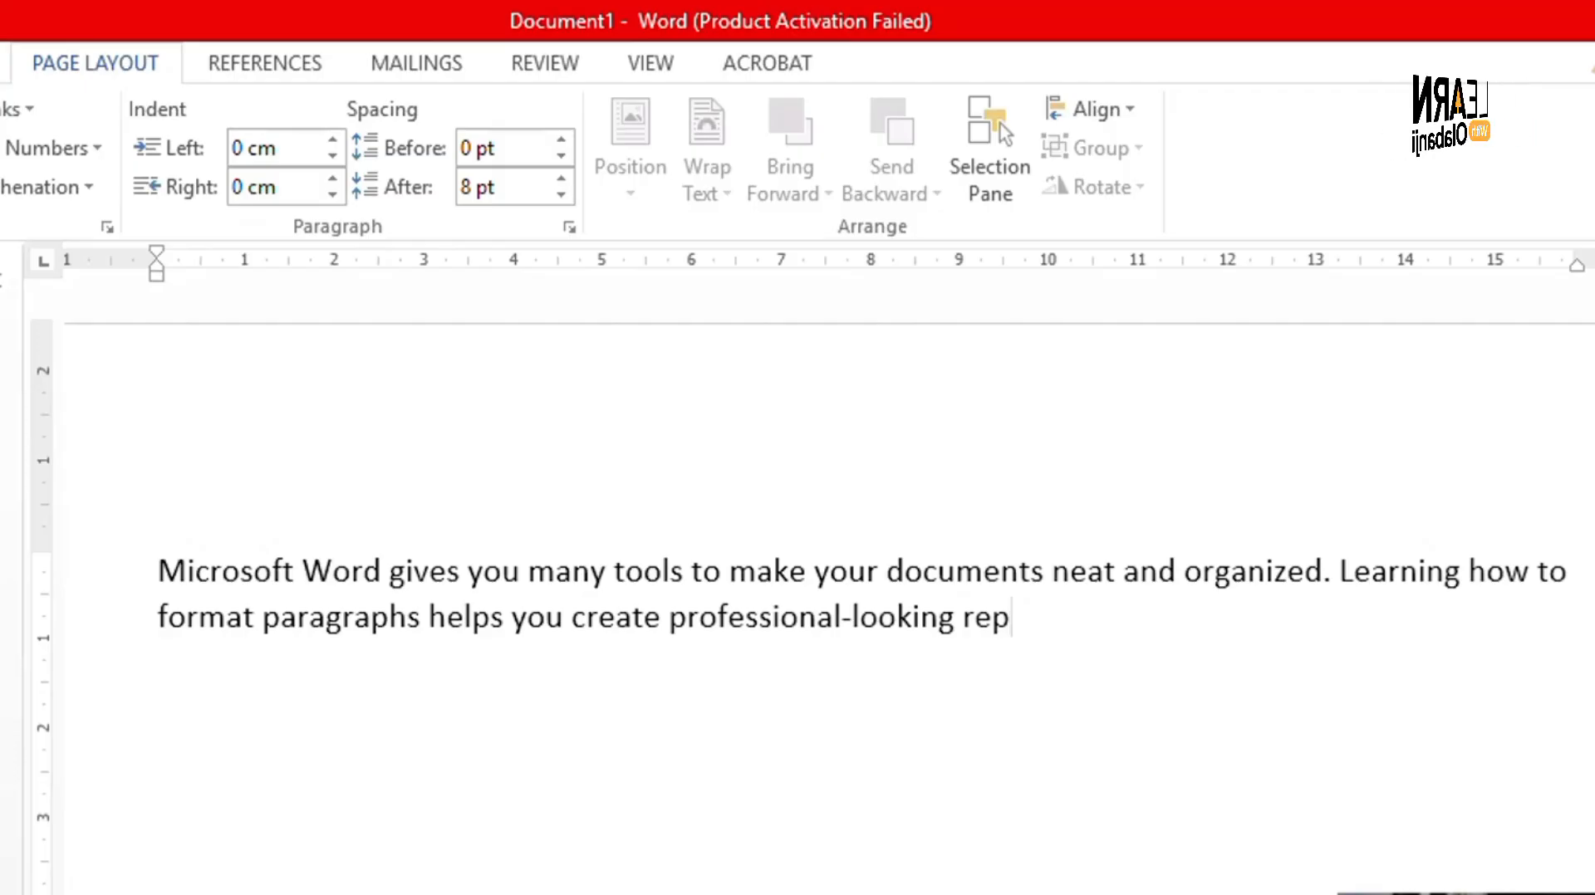
type("orts, lette")
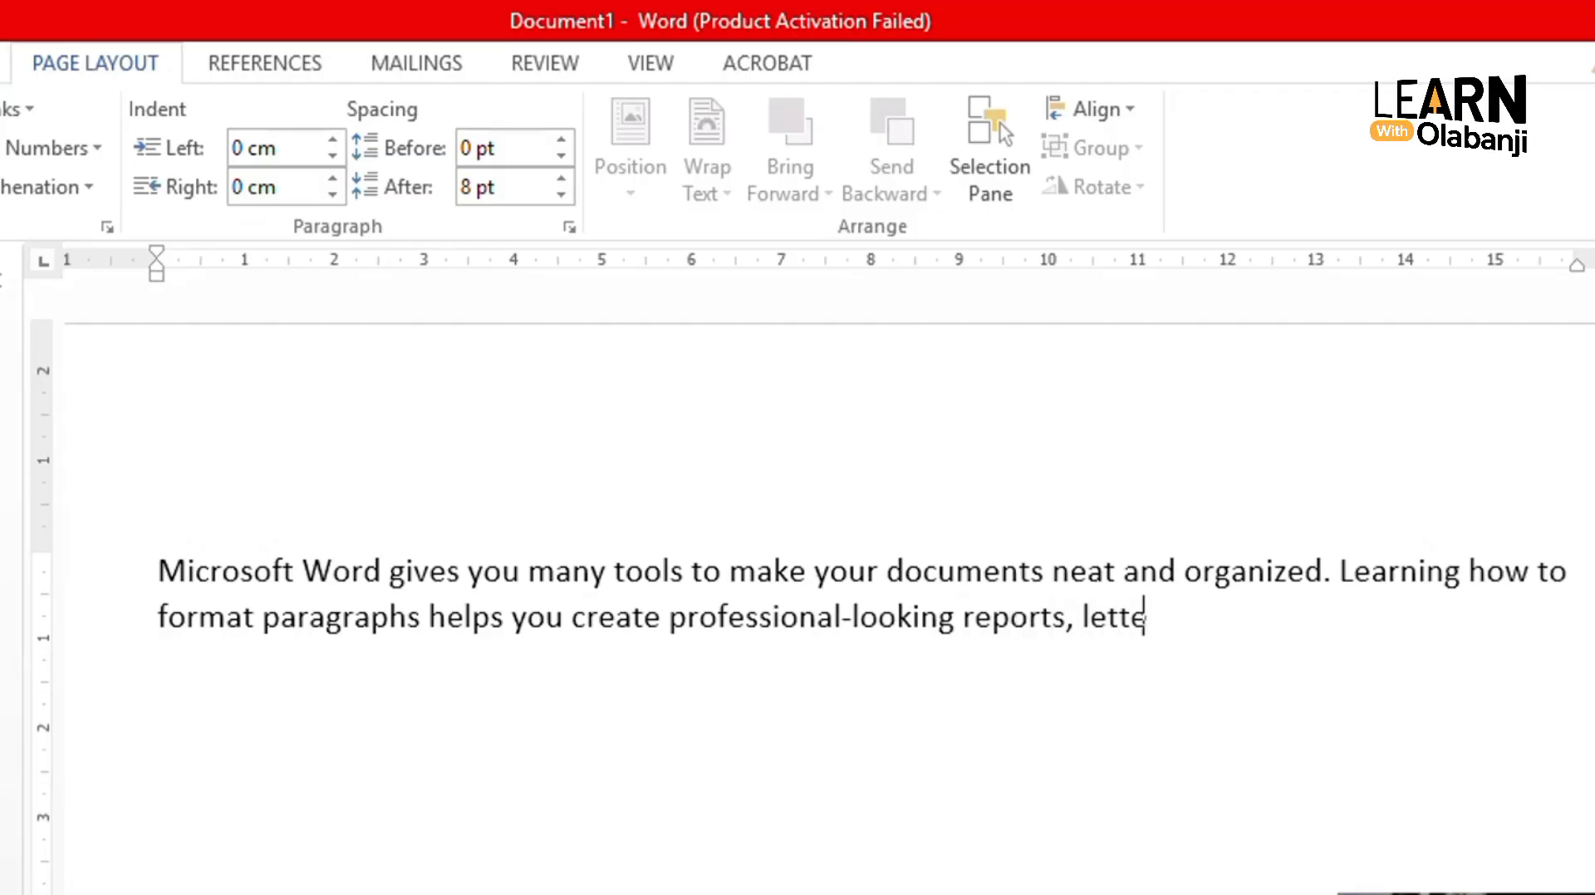
type("rs, ")
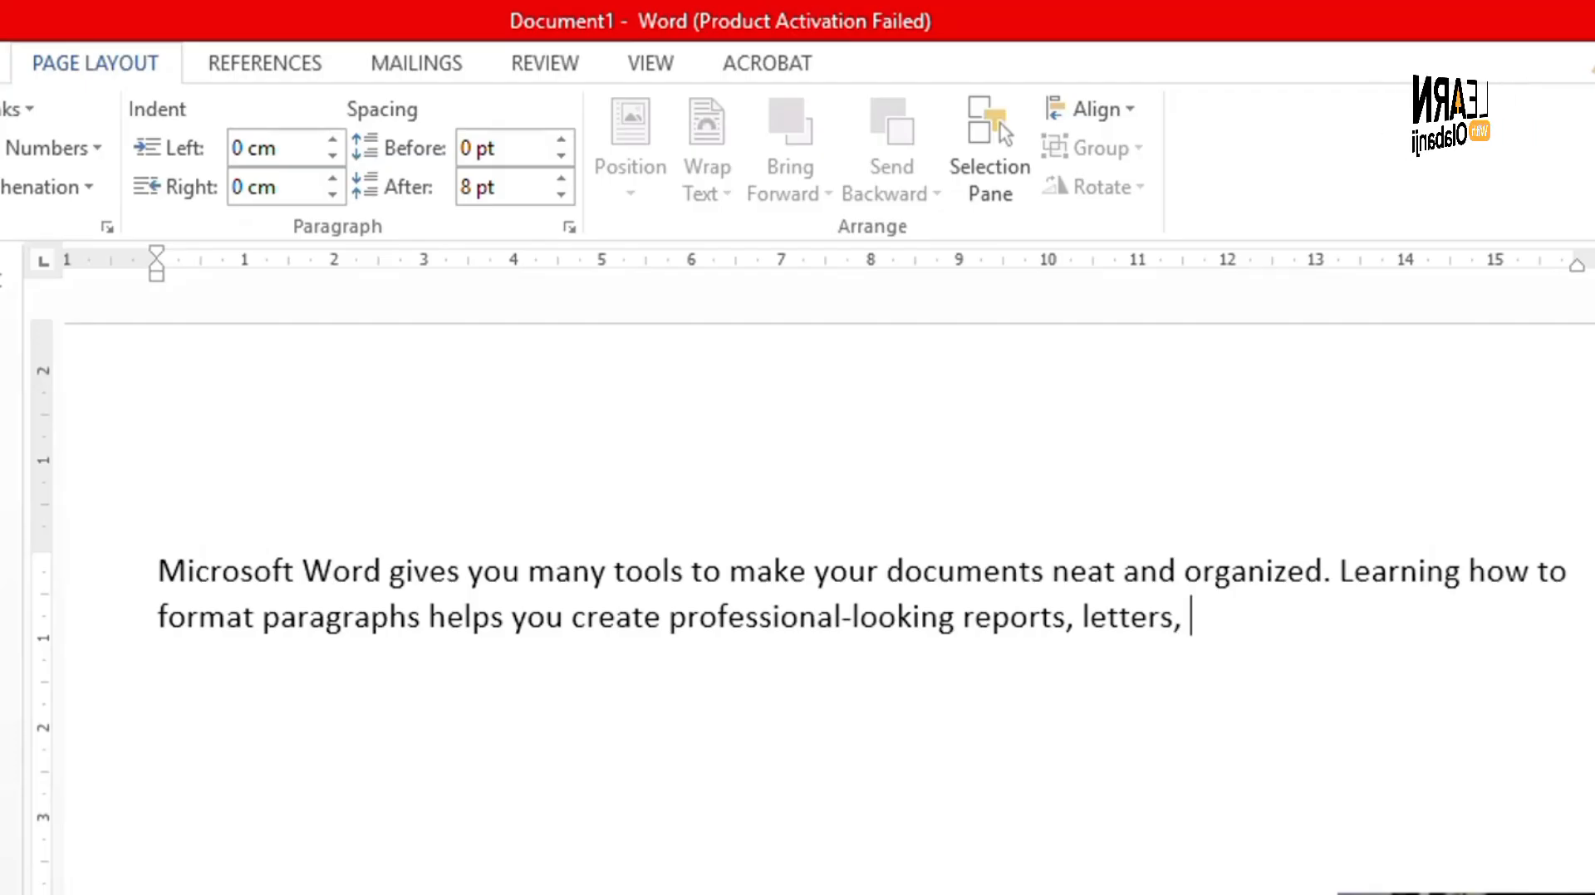
type("and assignment")
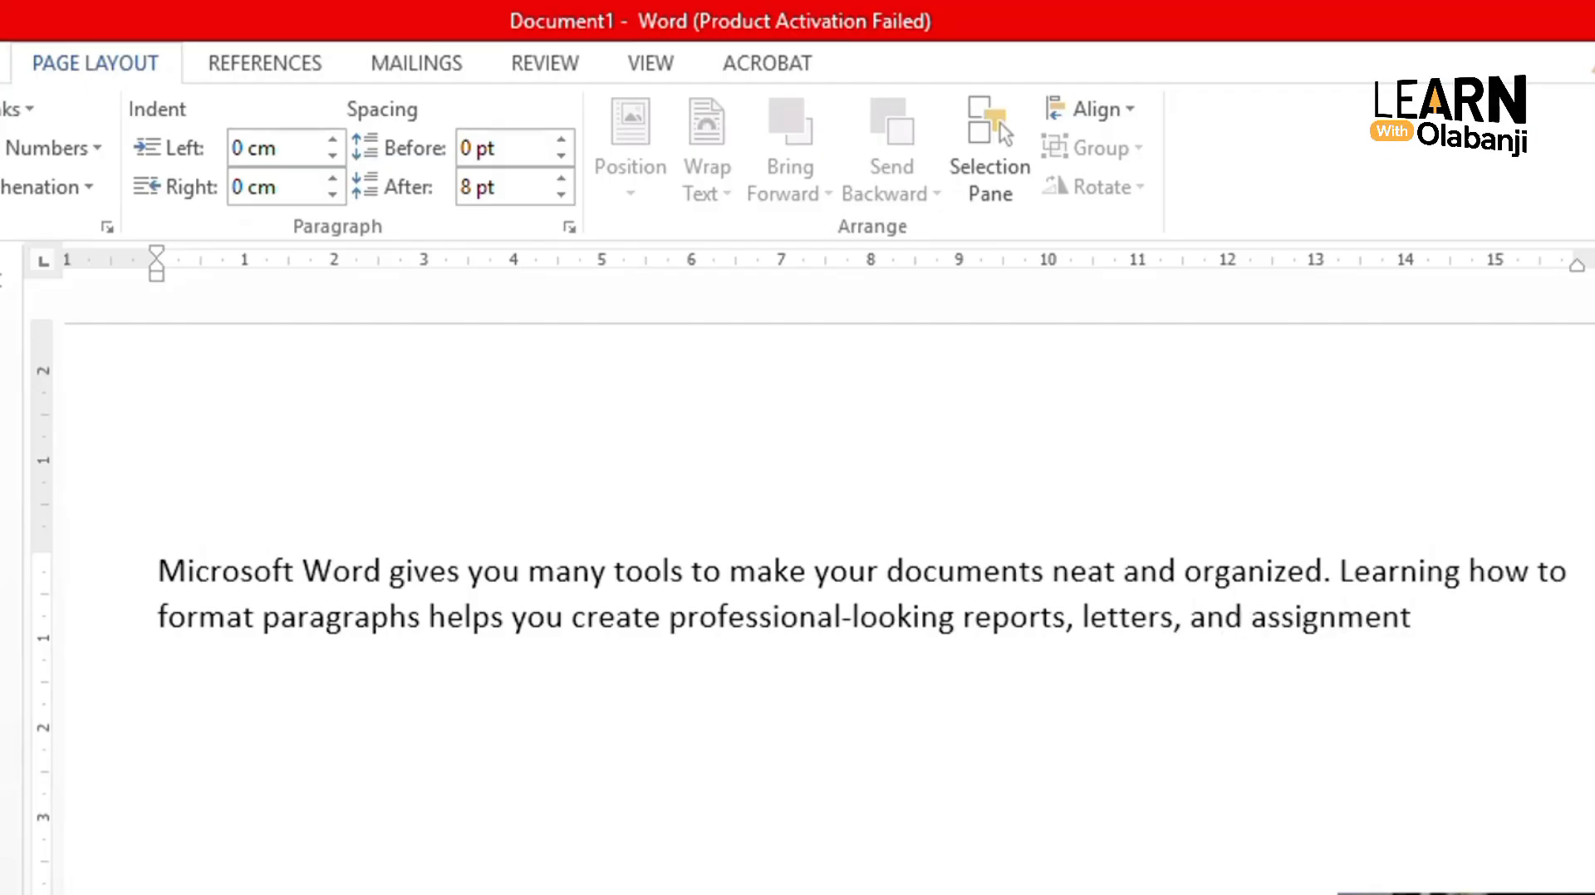
type(".")
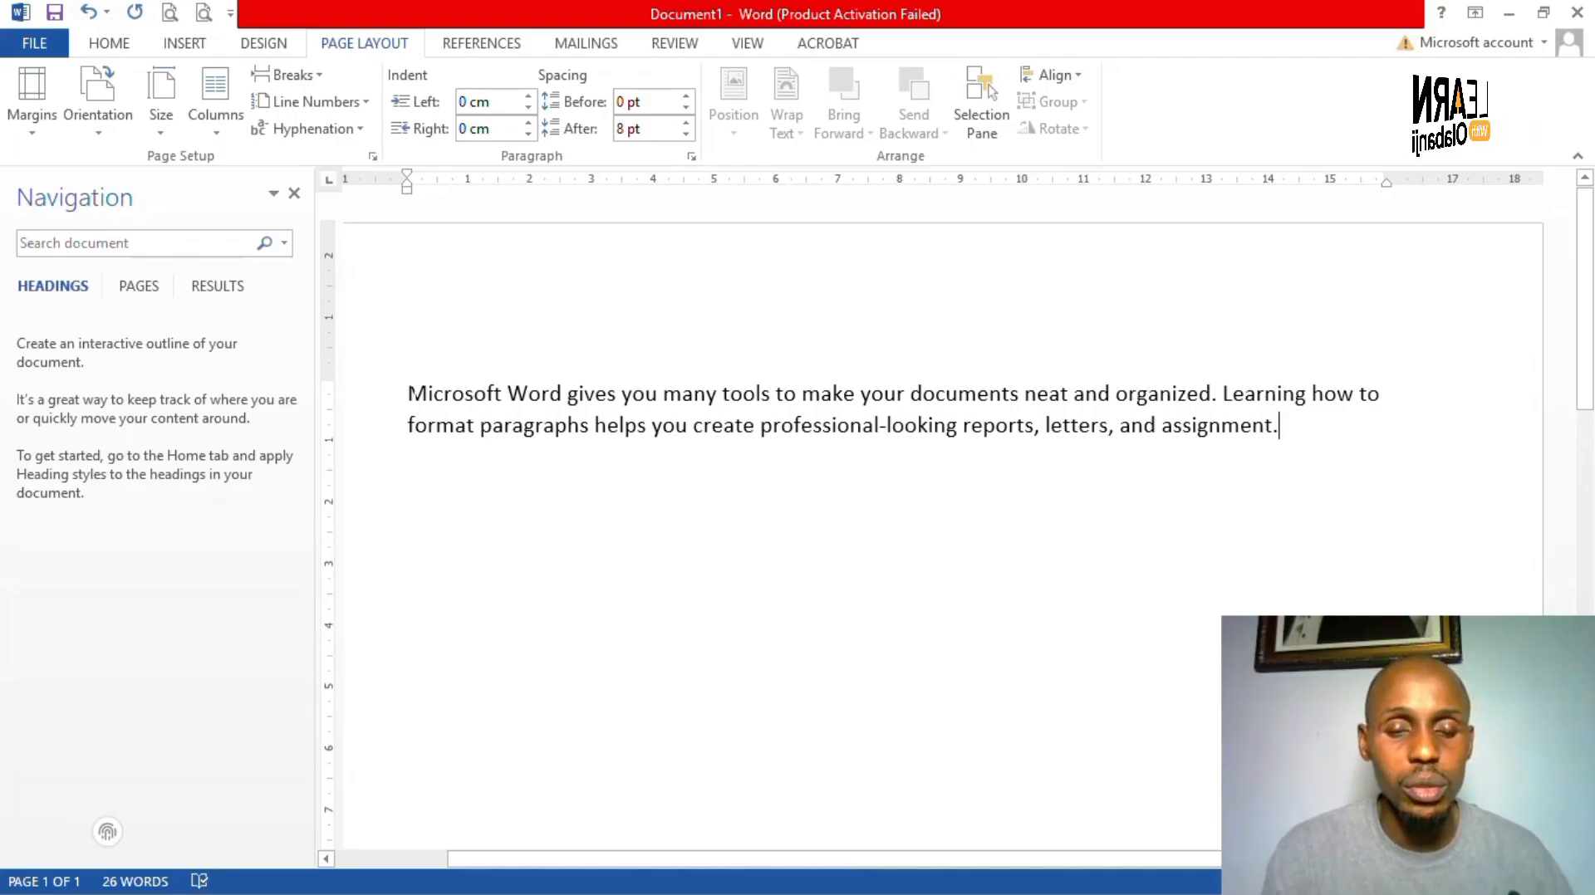
- Copy the sample paragraph, paste it twice so it appears three times, and select all three
key("ctrl+Home")
key("ctrl+a")
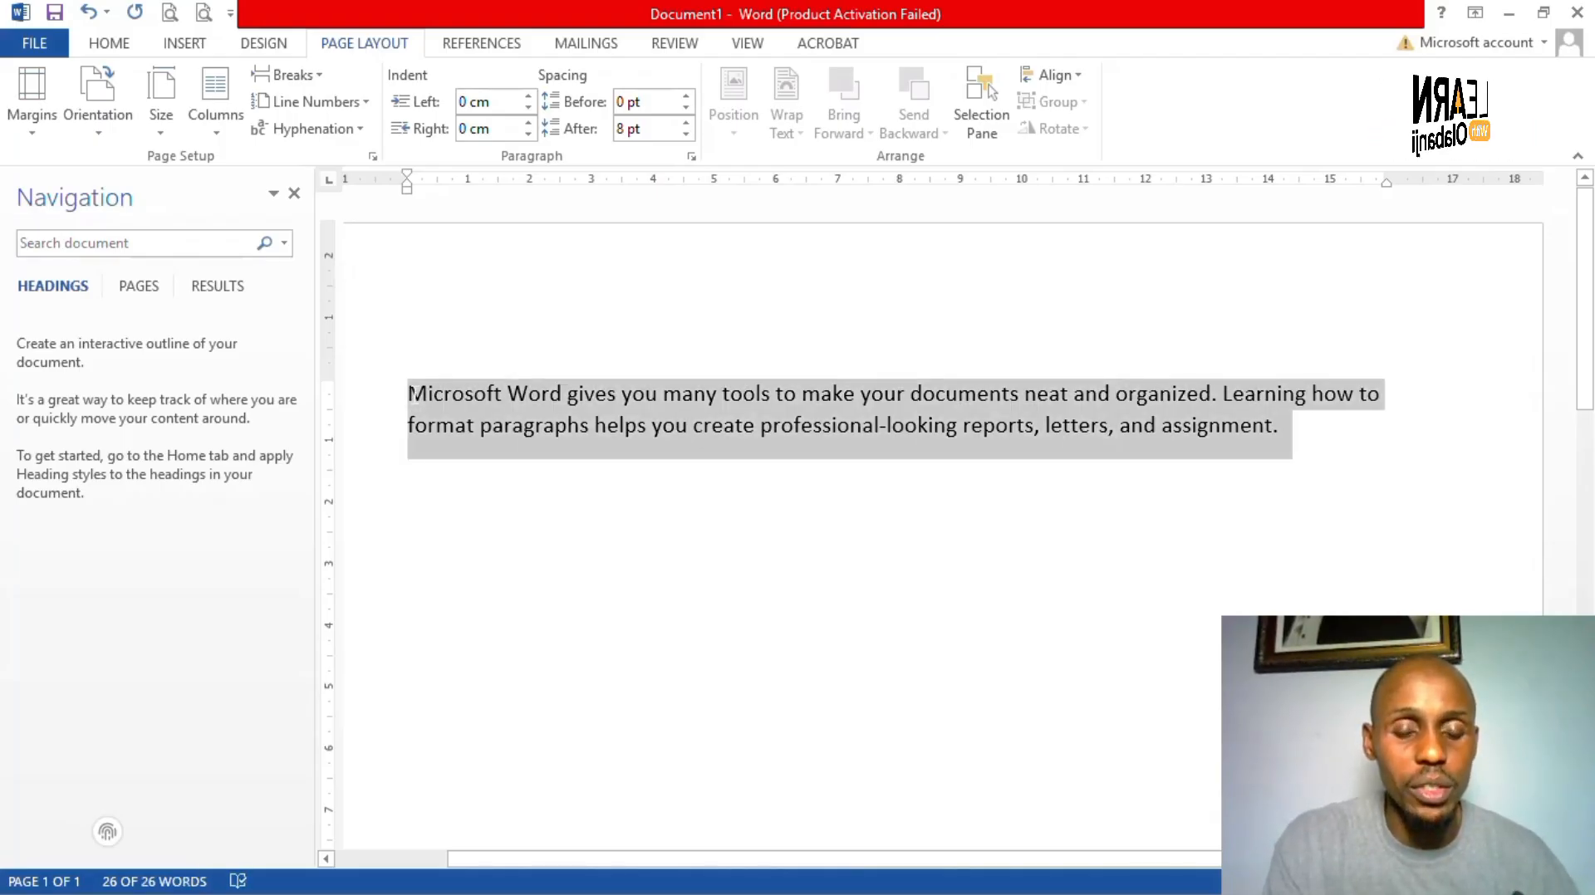
key("ctrl+c")
key("ctrl+v")
key("ctrl+v")
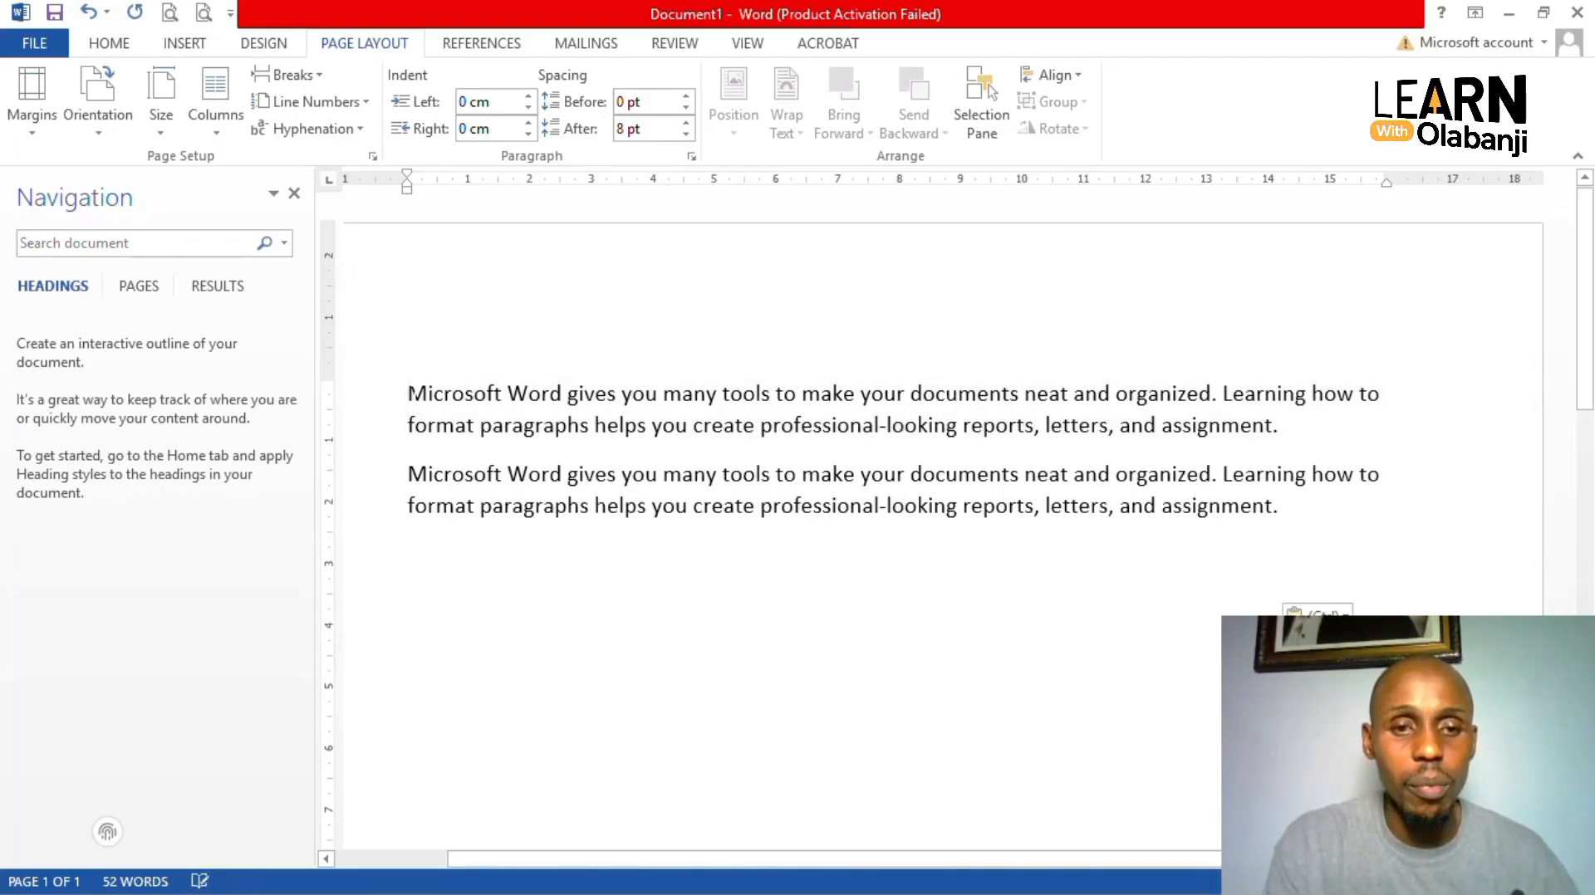
key("ctrl+v")
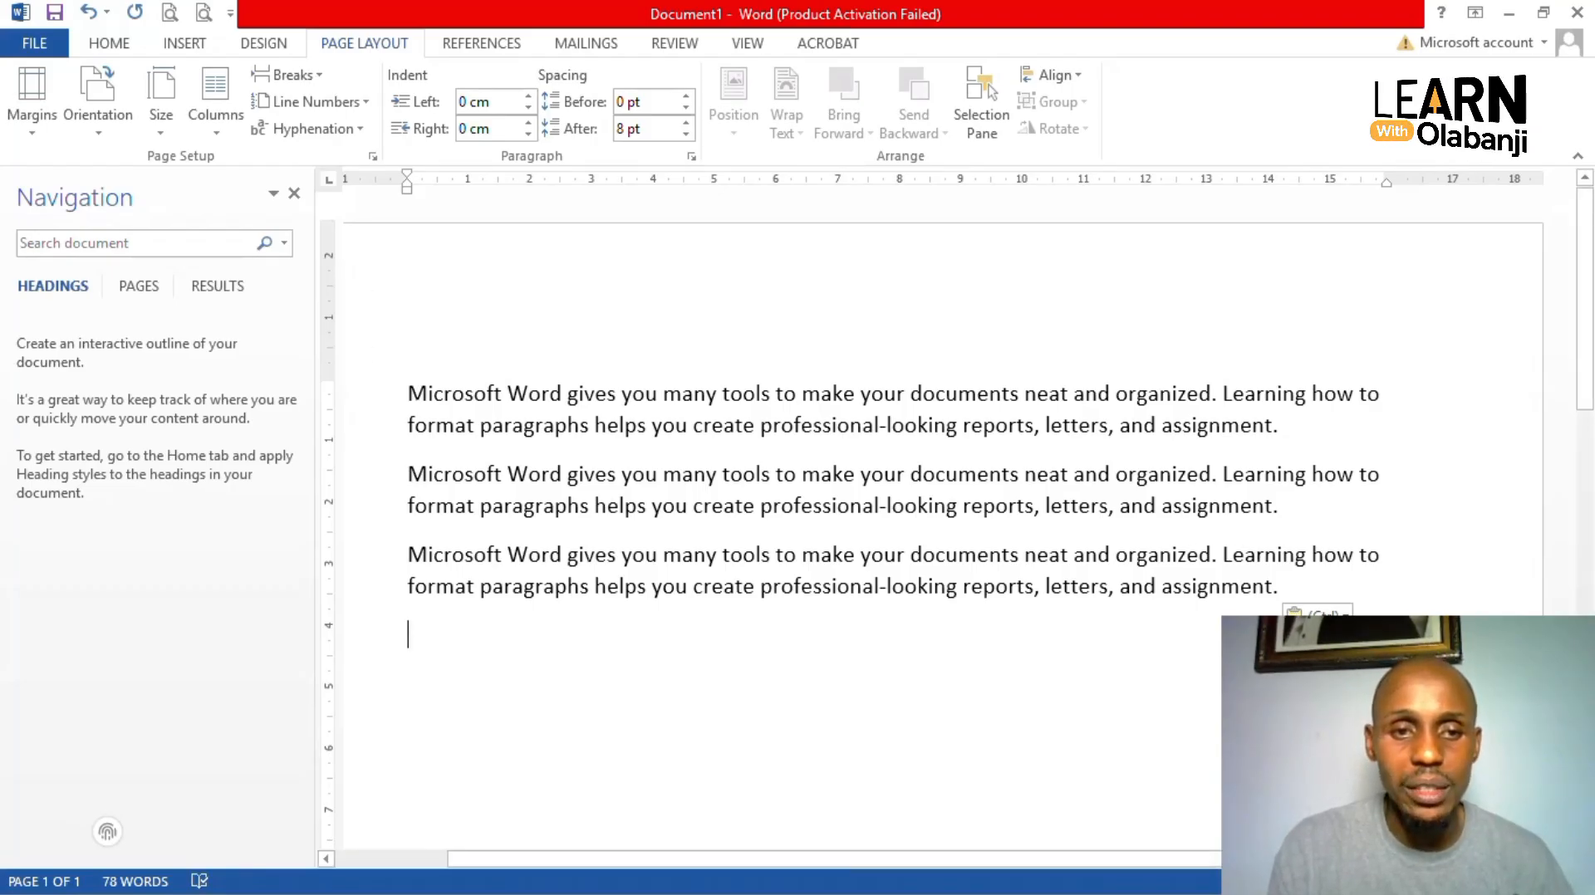
left_click_drag(408, 394, 1038, 633)
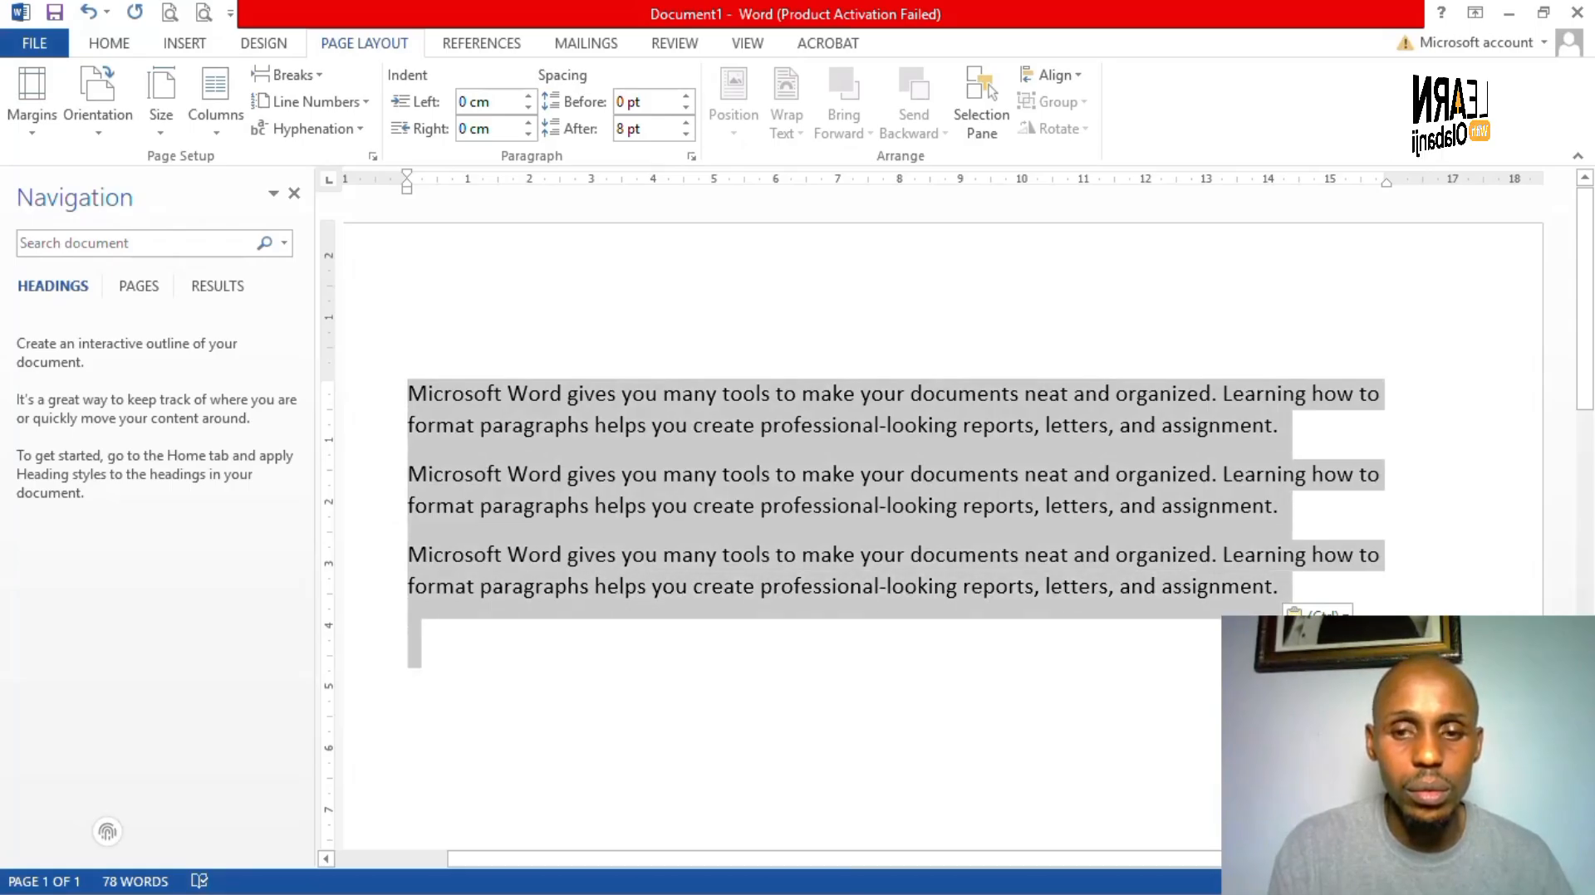
- With all paragraph text selected, bring up the Line and Paragraph Spacing choices on the Home tab
left_click_drag(520, 643, 524, 647)
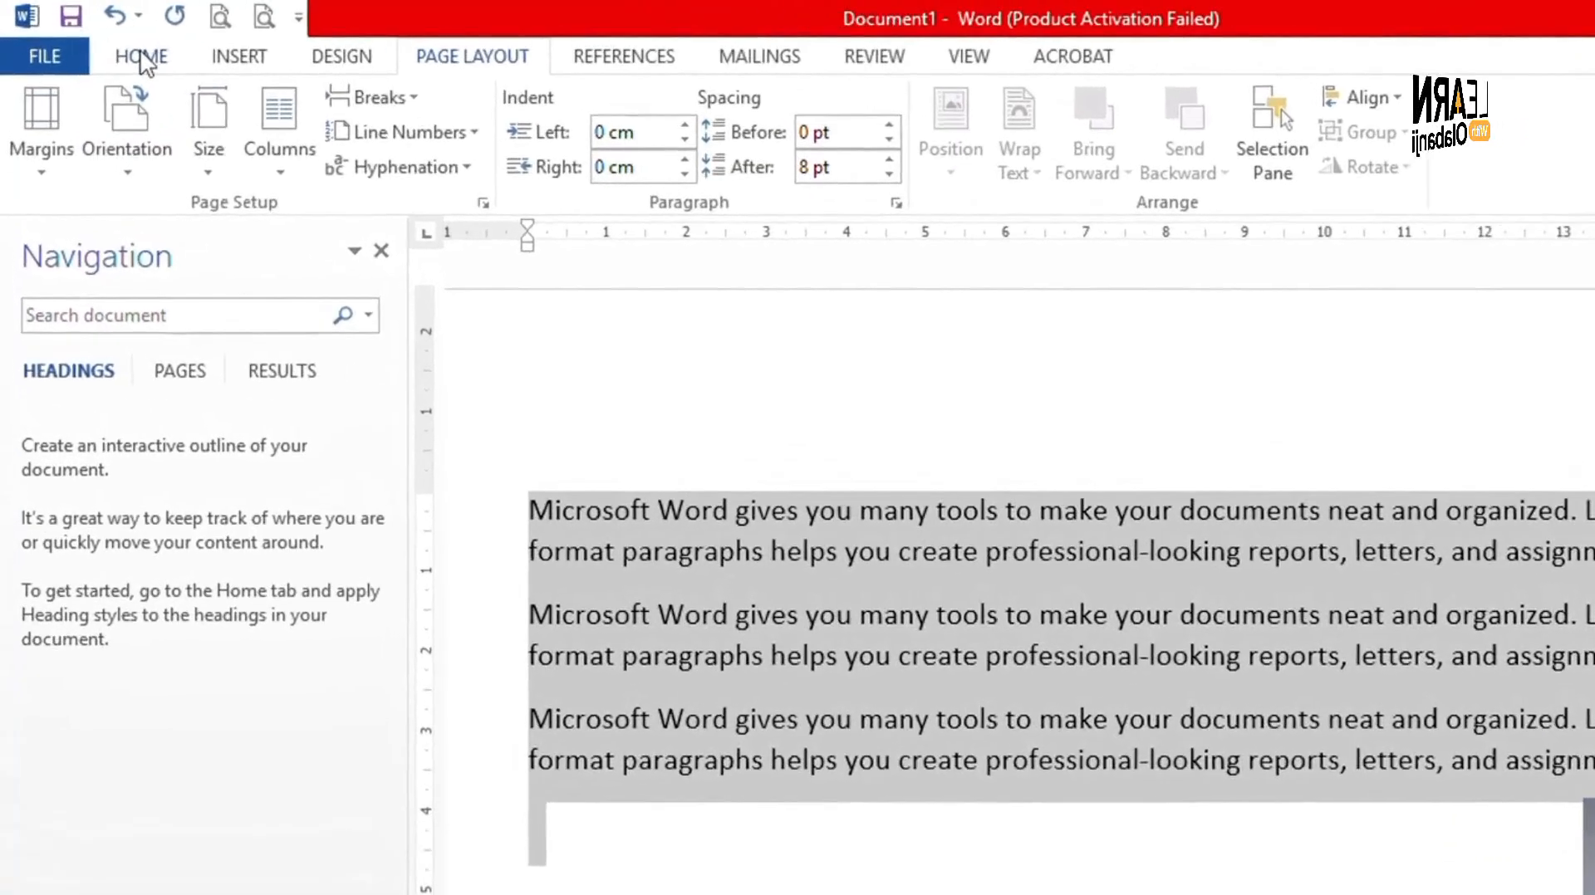
left_click(141, 56)
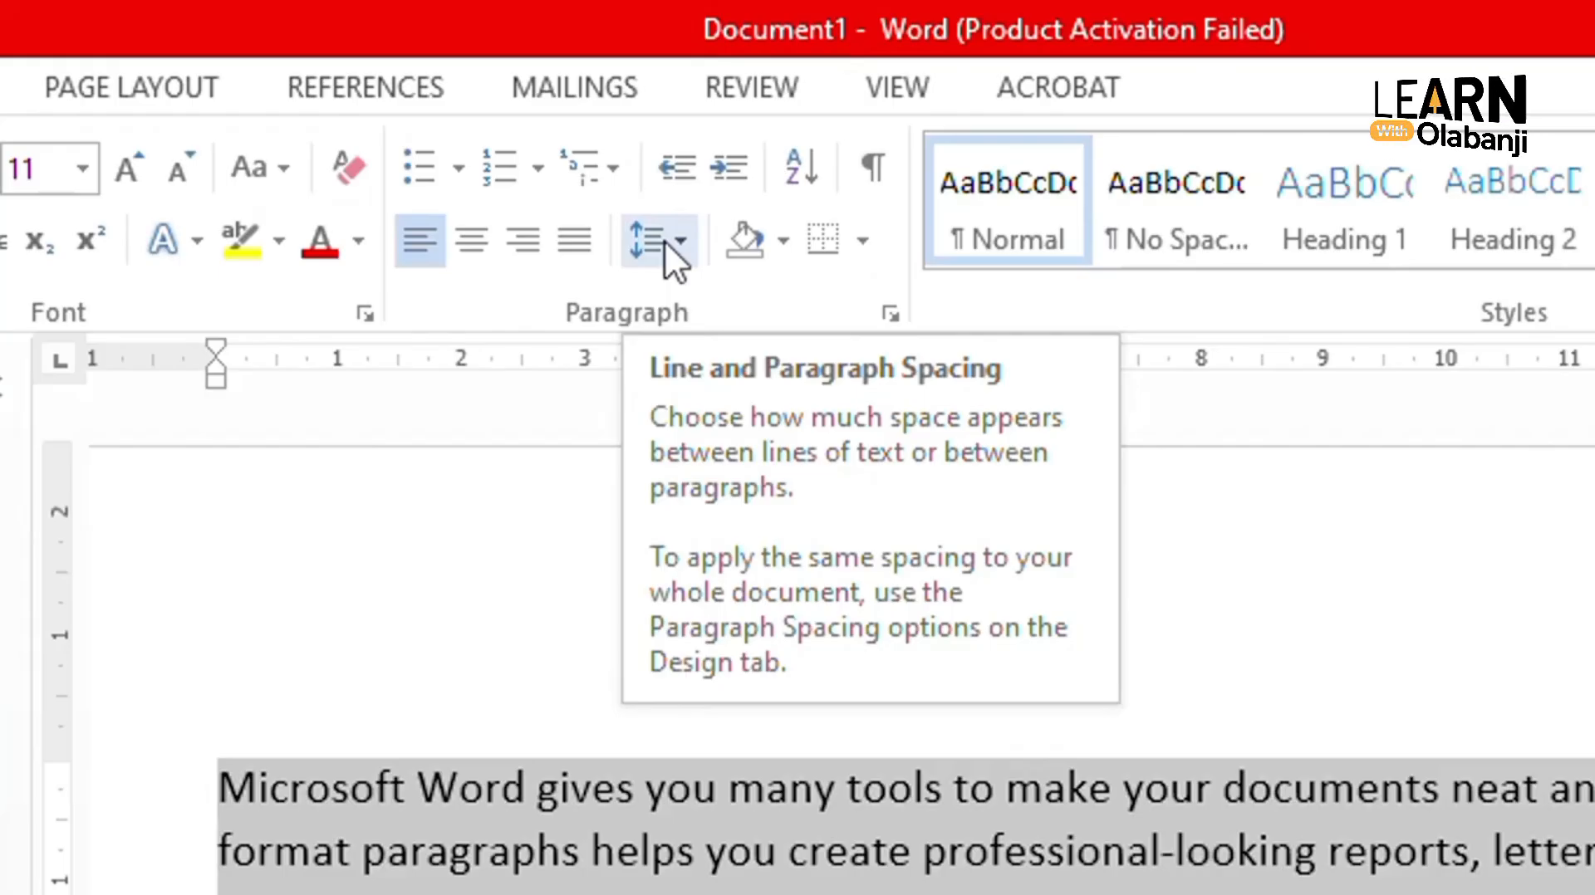
left_click(681, 241)
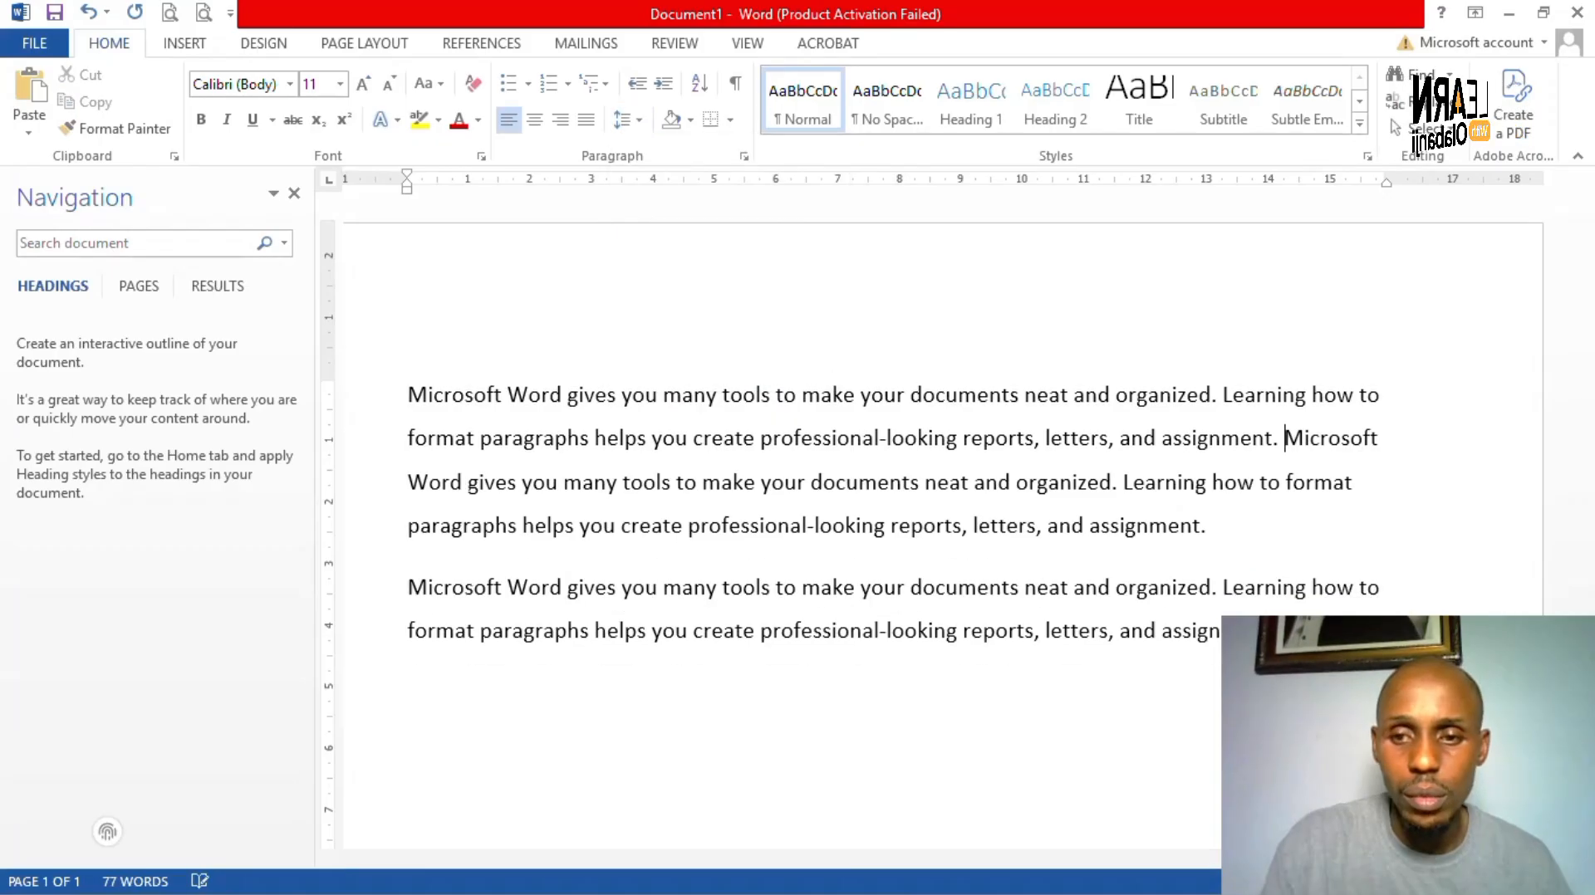
- Delete the paragraph breaks between the copies to form one 78-word paragraph, then select all text
key("Down")
key("Down")
key("Delete")
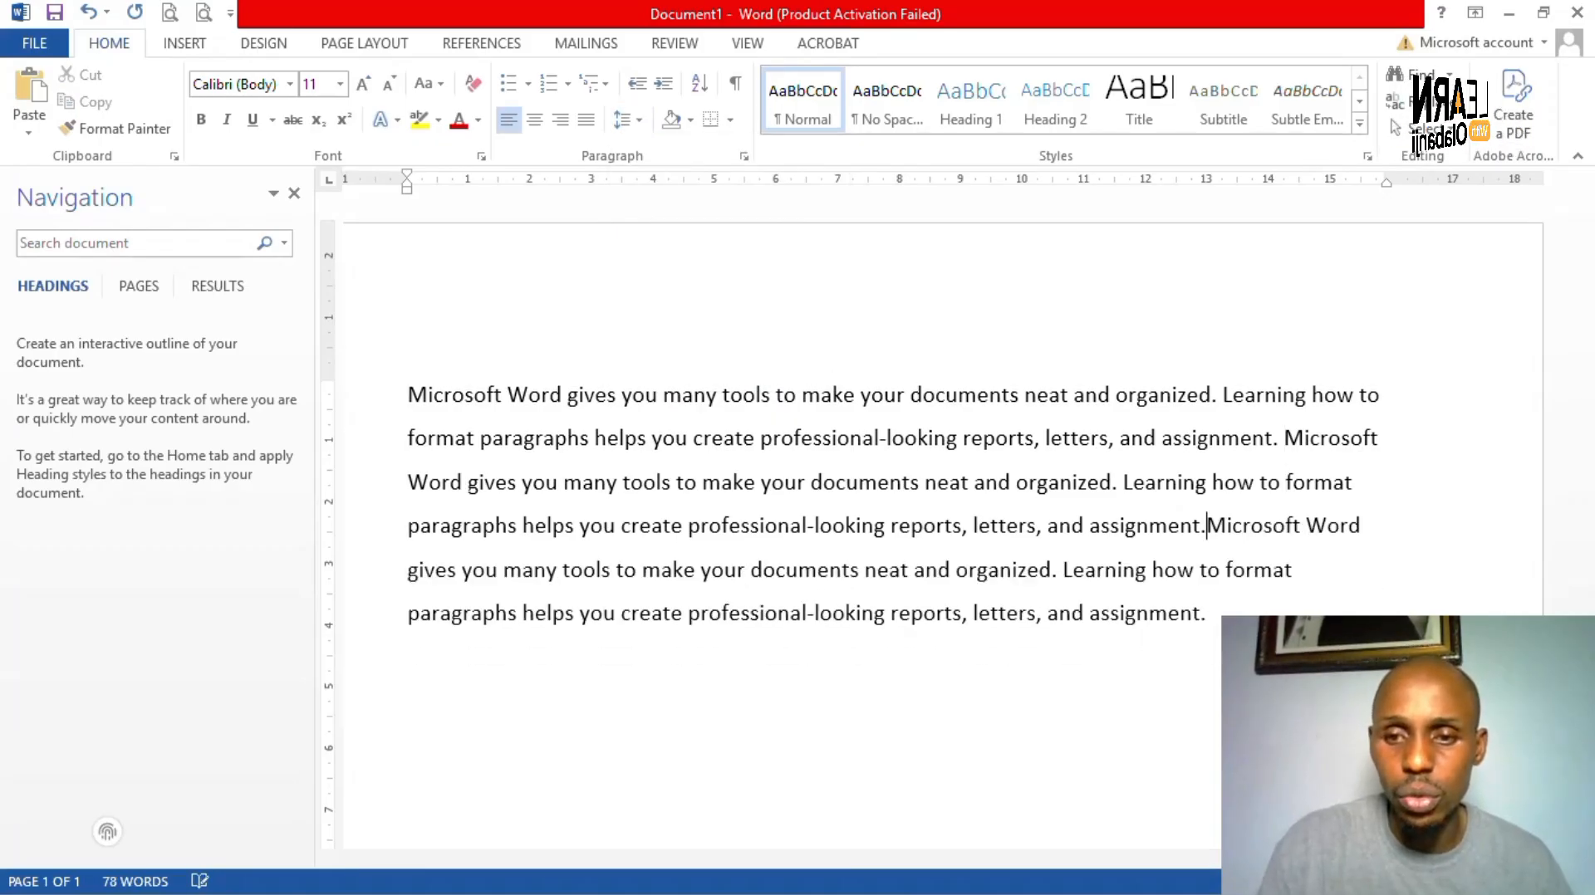
key("Right")
key("Right")
key("Right")
key("Right")
key("Right")
key("Right")
key("Right")
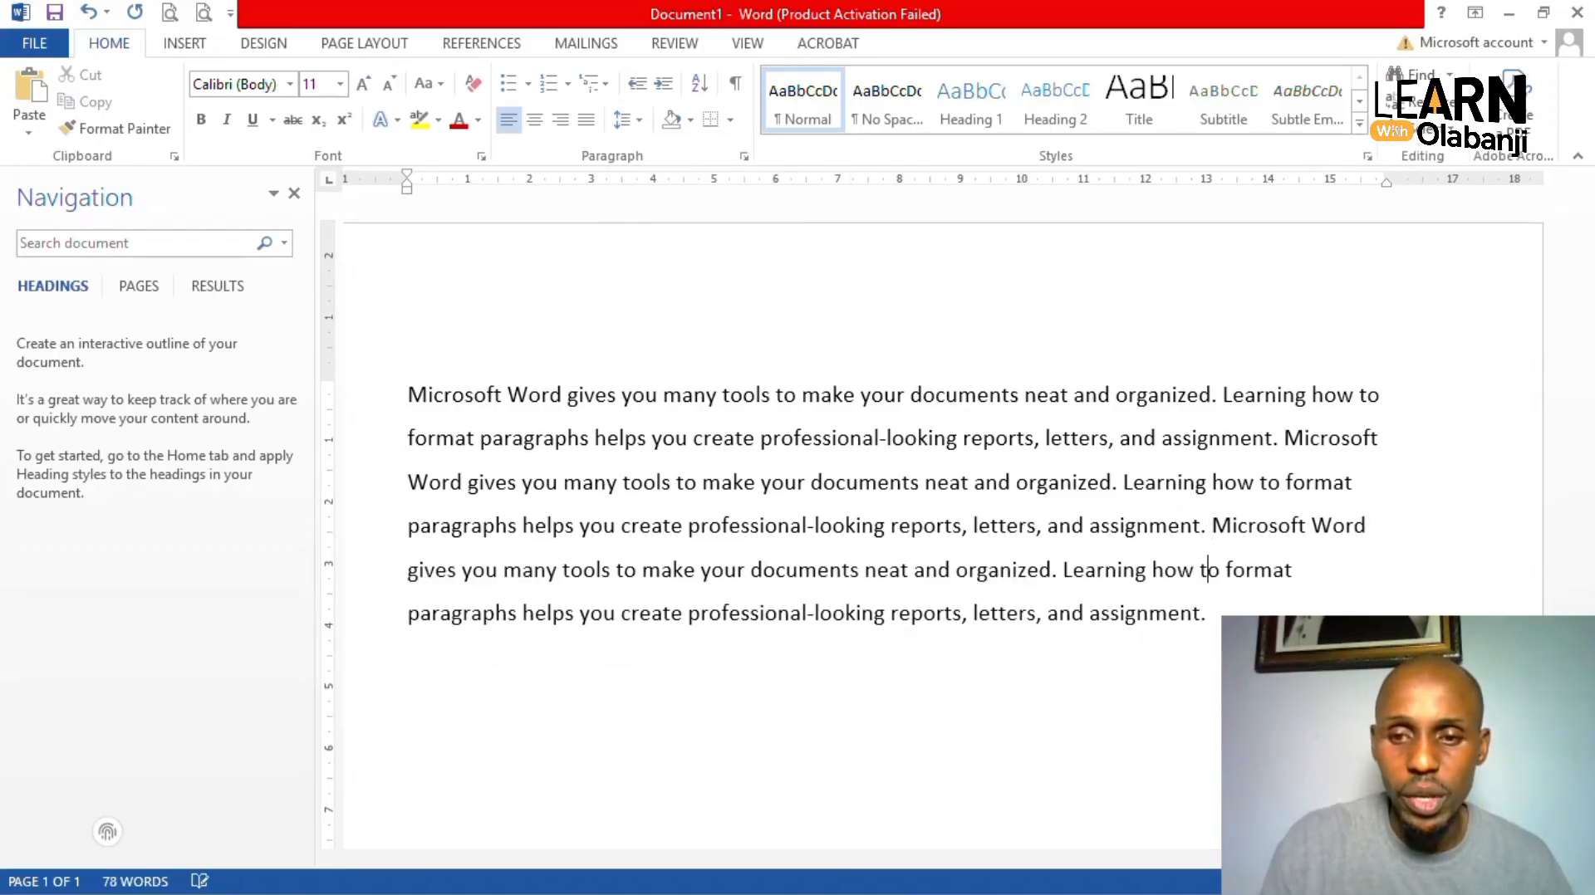
key("Right")
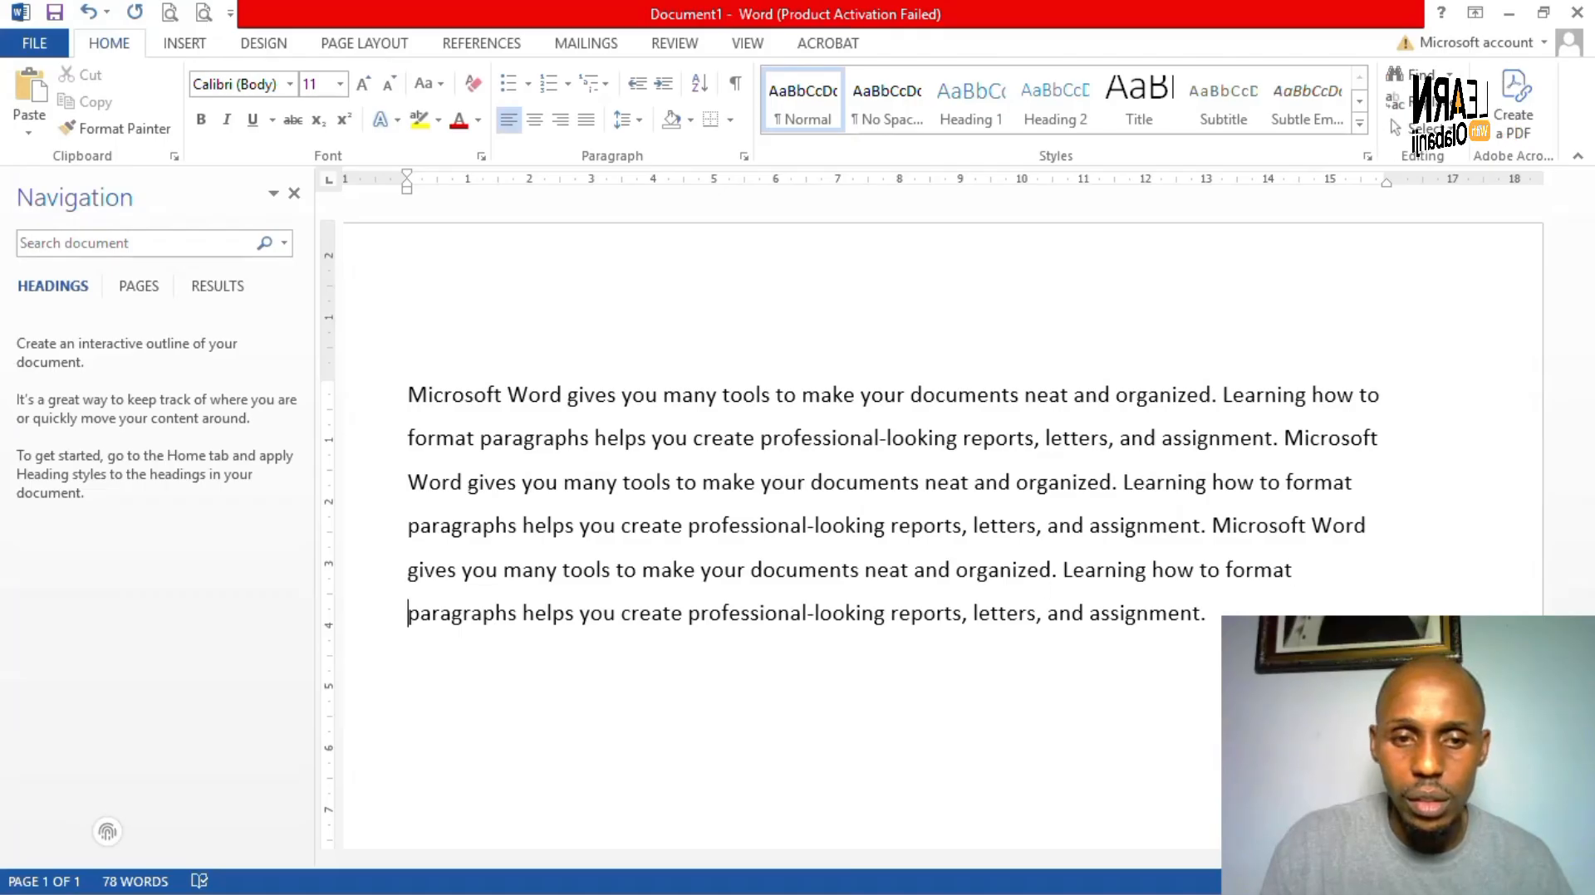
key("Left")
key("Right")
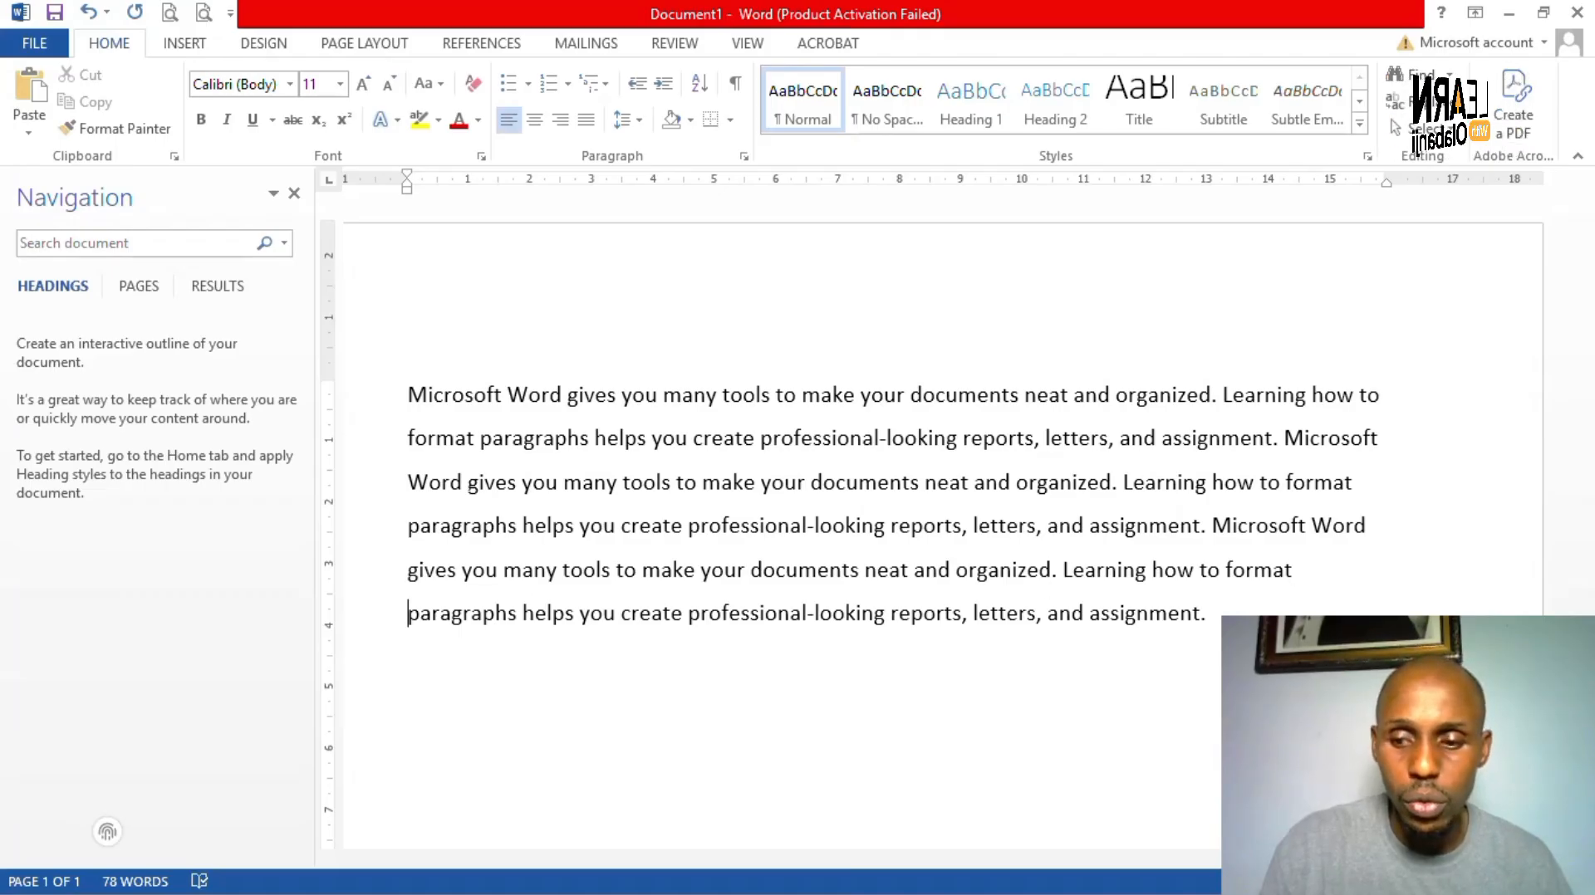
key("BackSpace")
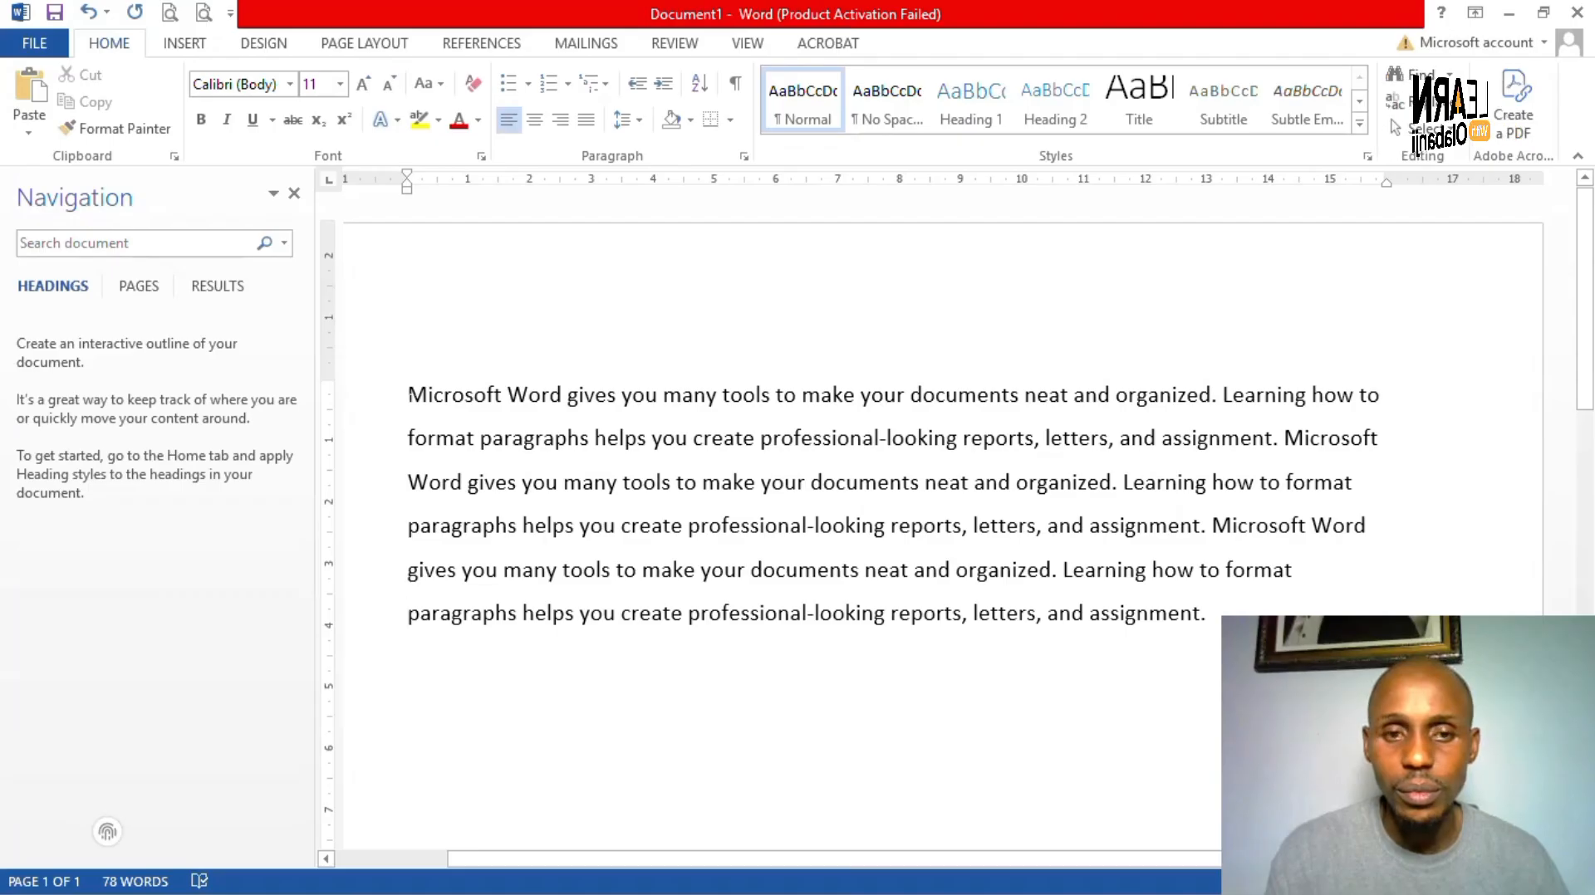
key("ctrl+Home")
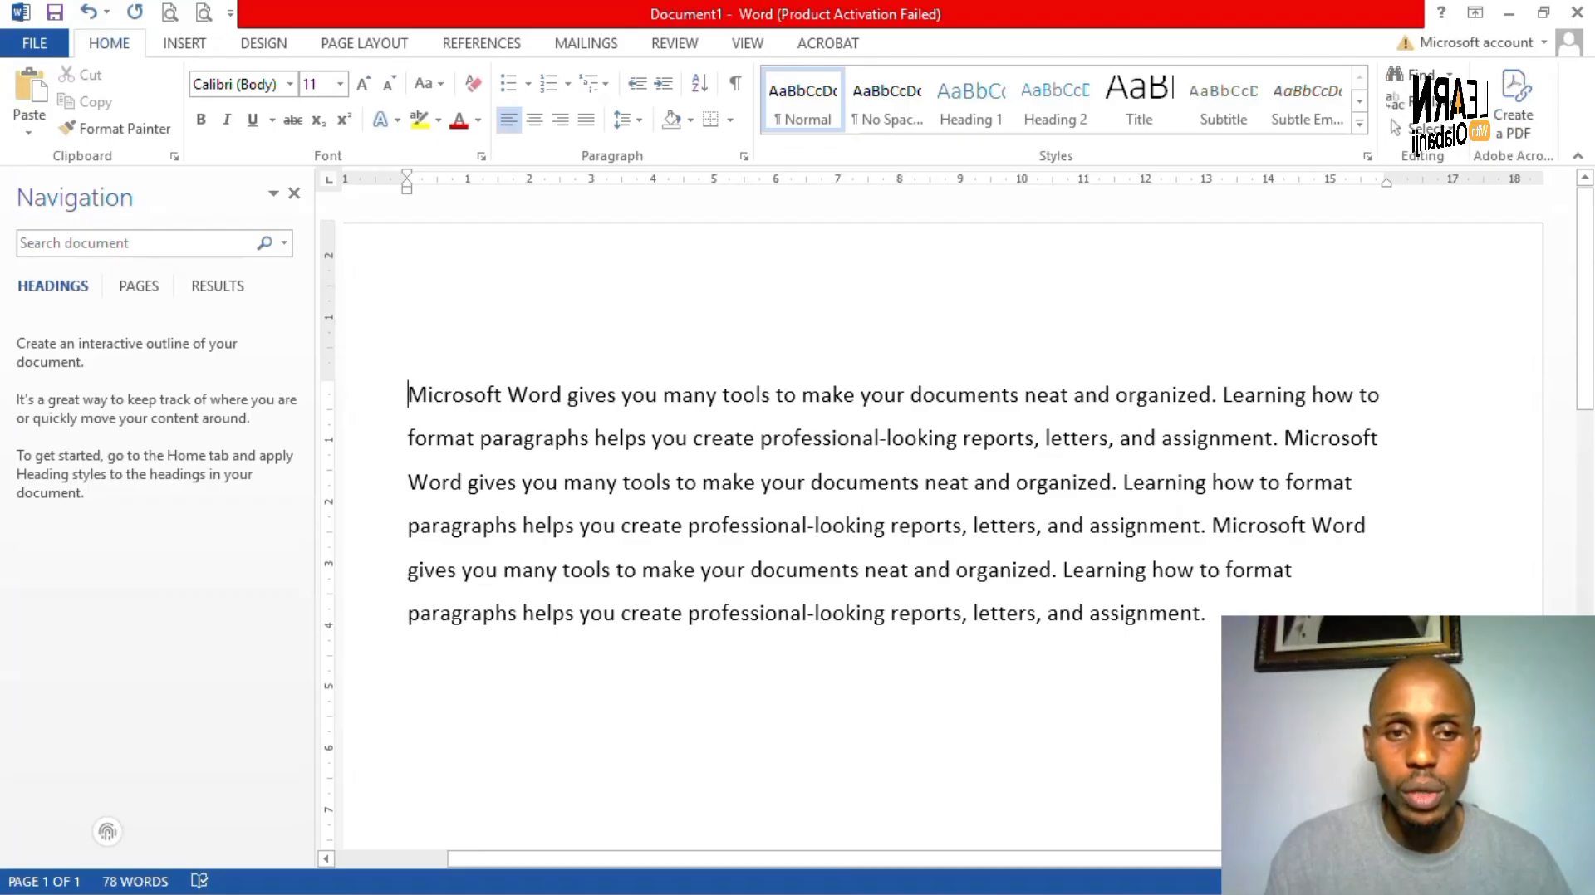
key("ctrl+shift+End")
left_click_drag(1230, 669, 1205, 625)
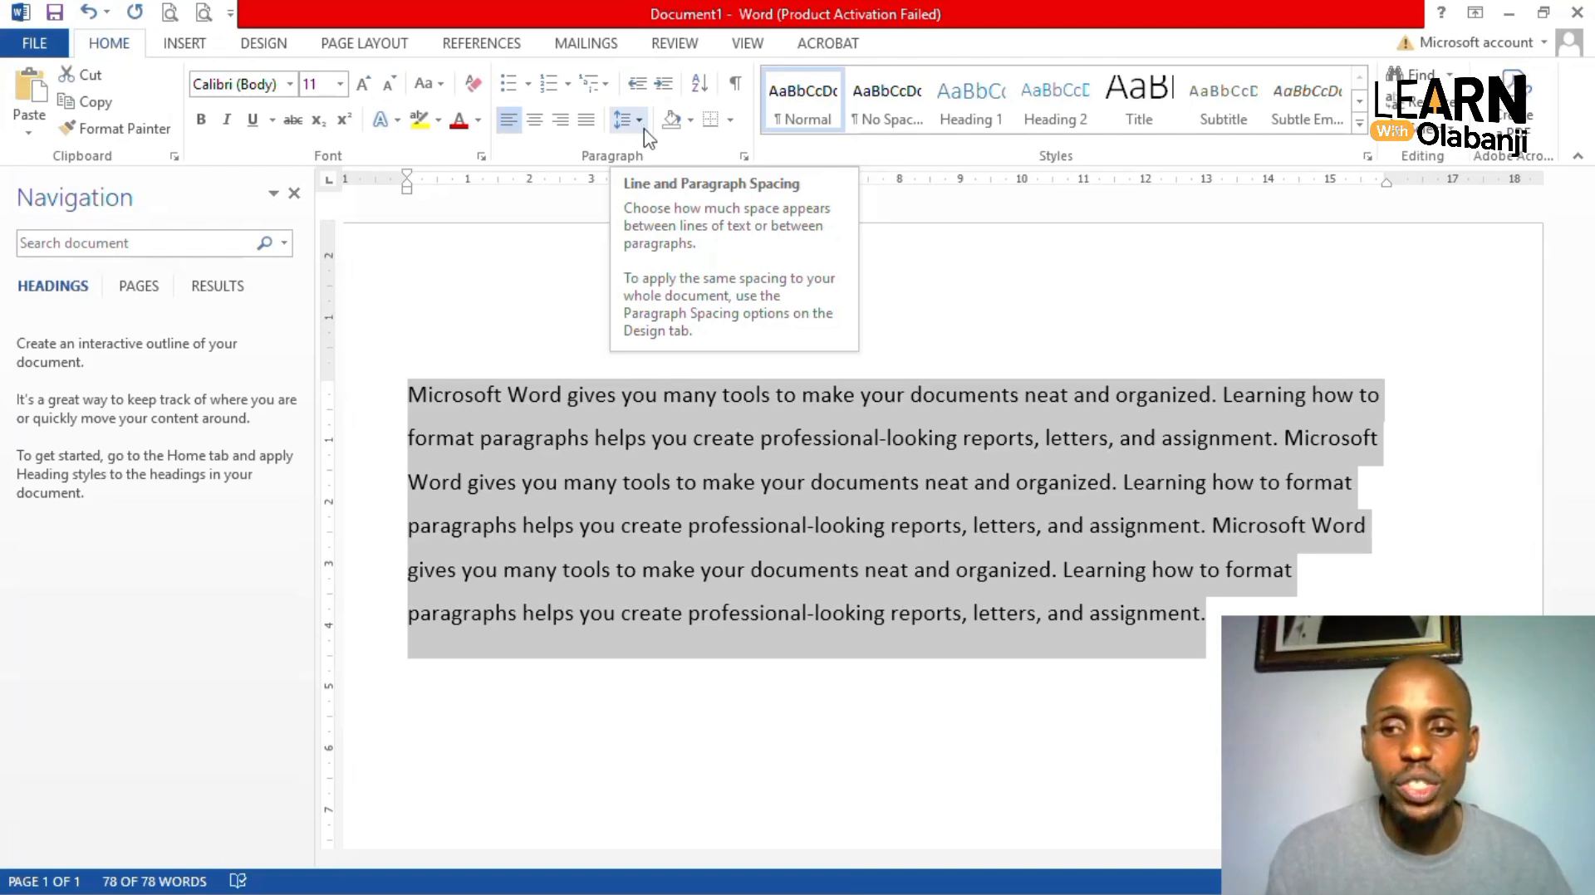
left_click(646, 132)
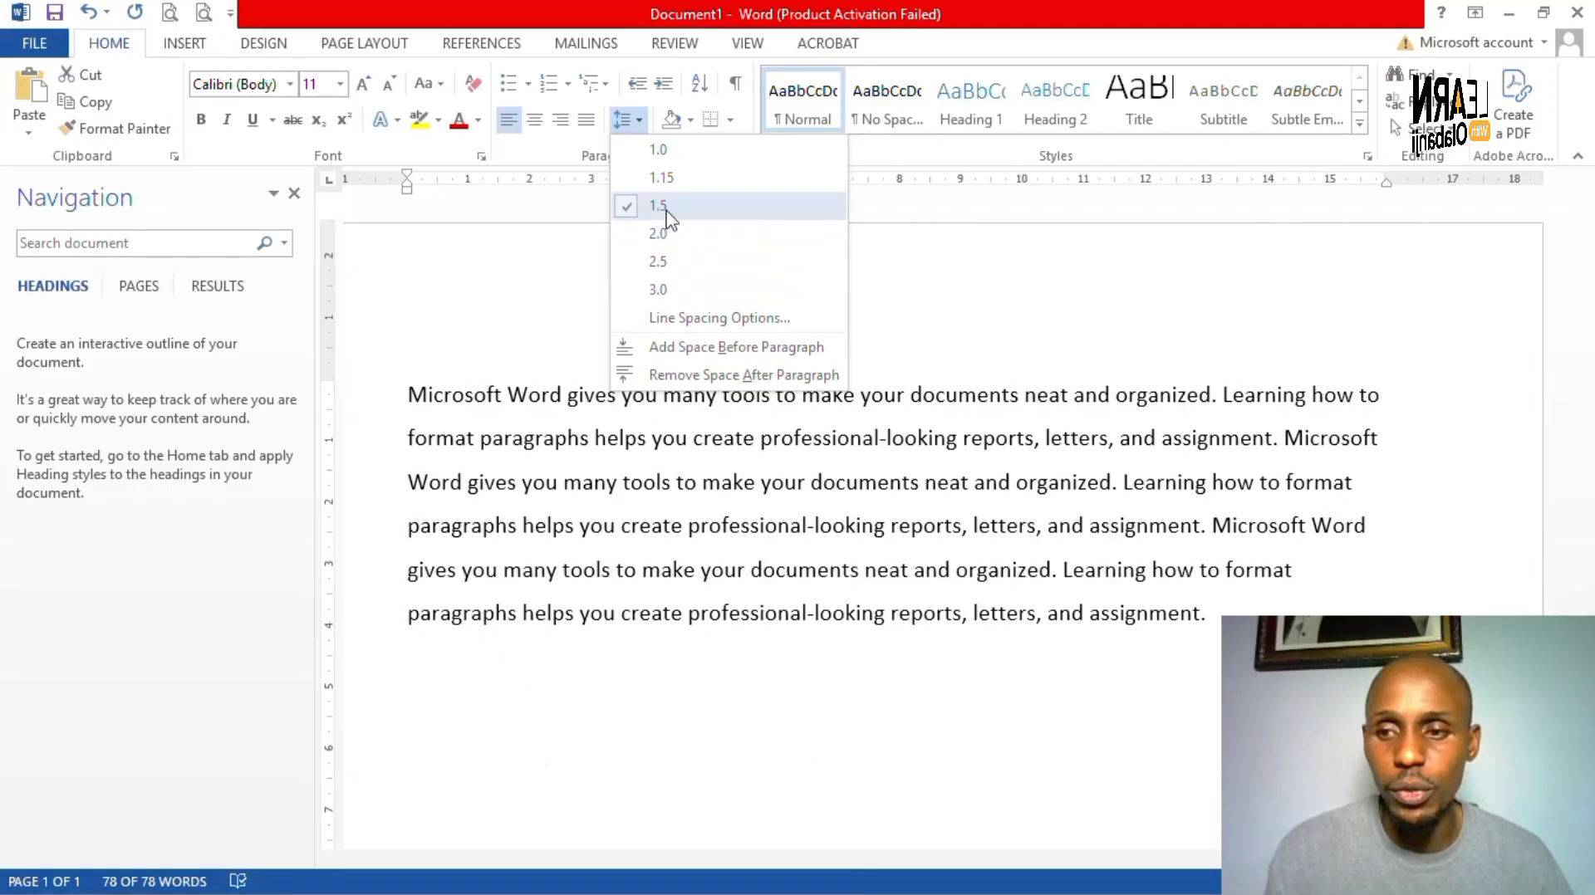
left_click(666, 211)
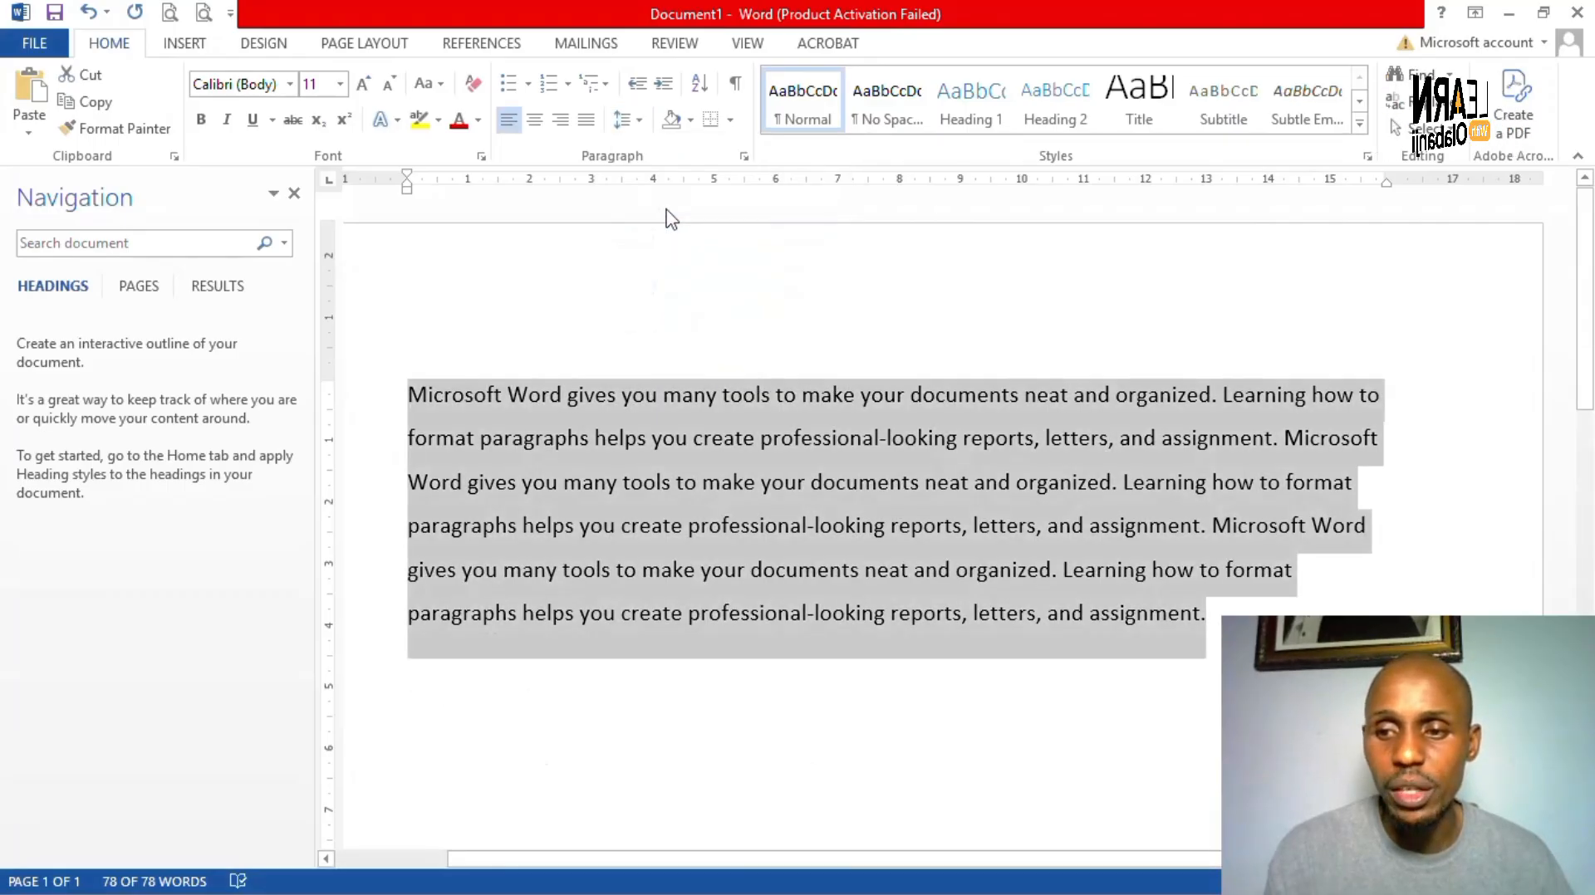
left_click(666, 211)
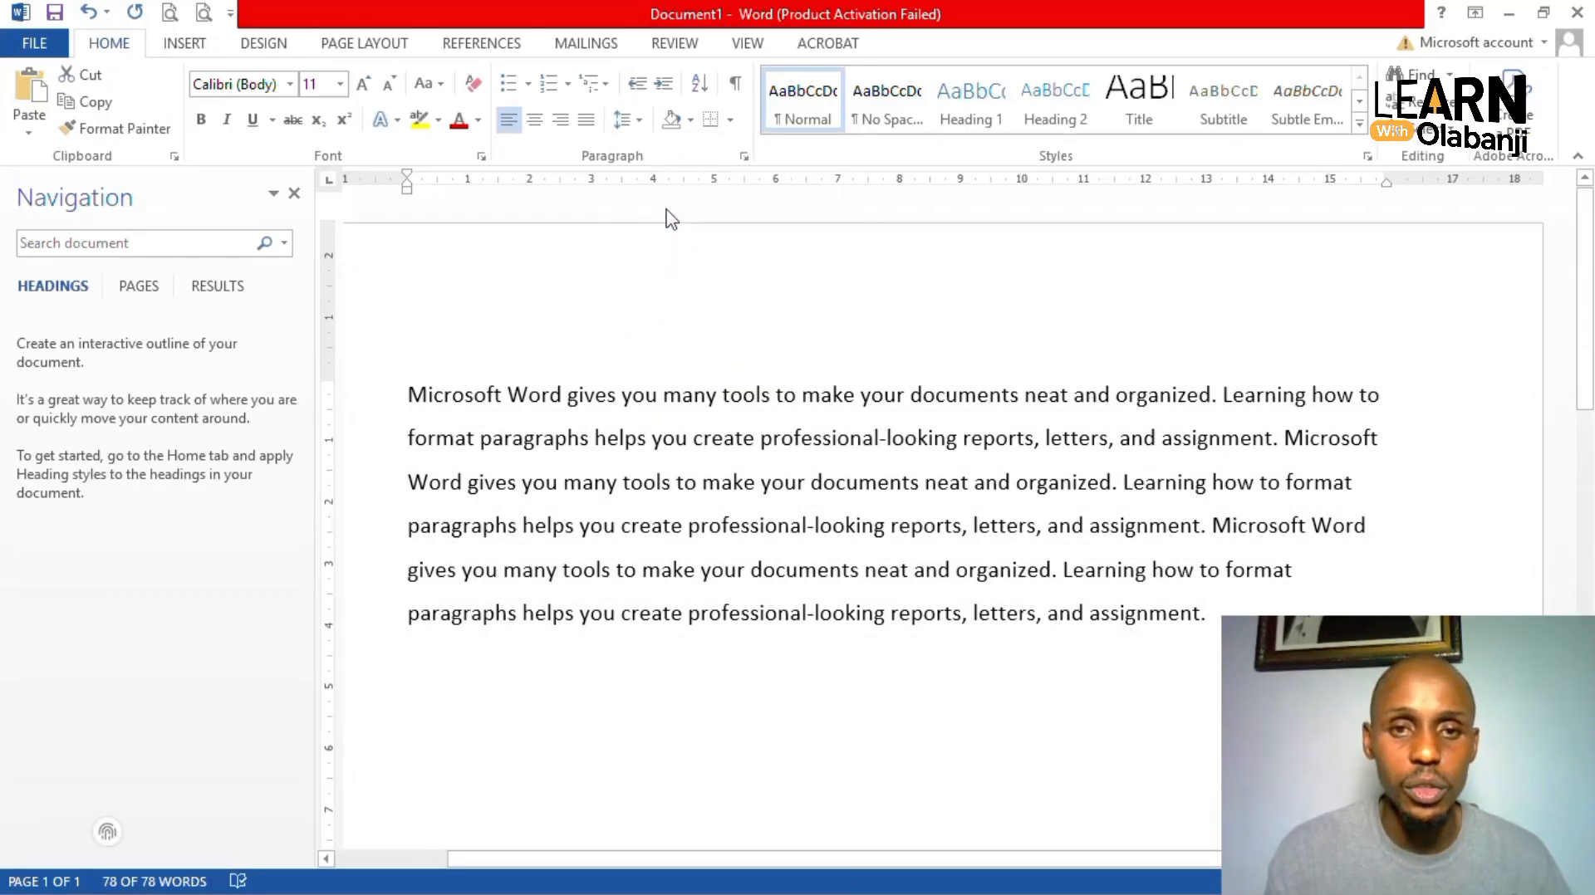
scroll(734, 457, "down", 1)
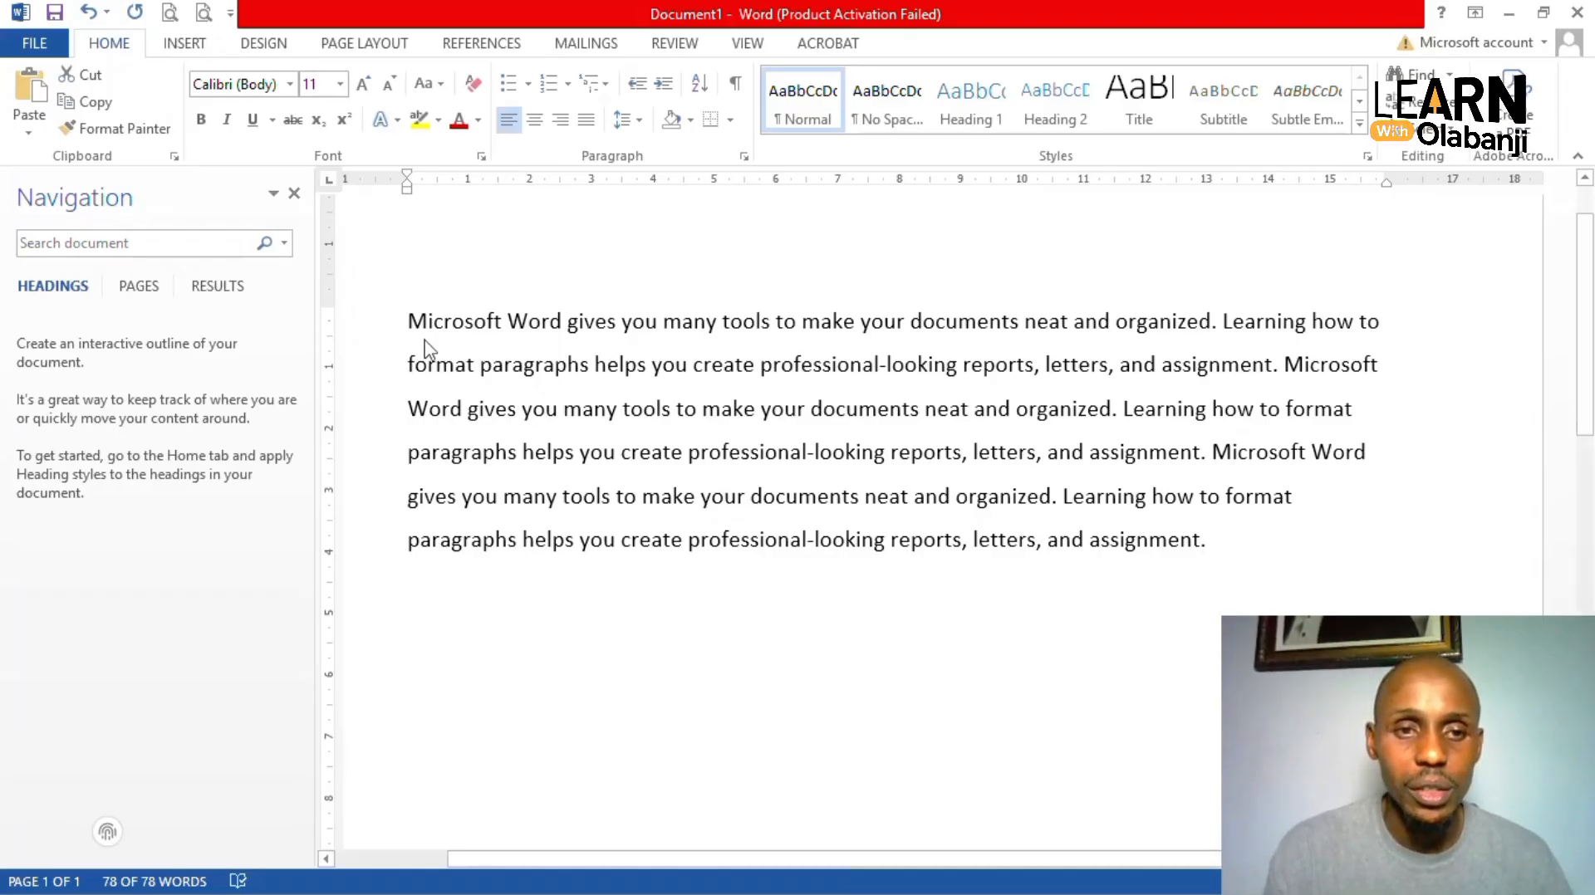
- Select all the body text, remove the space after the paragraph, then add it back
left_click_drag(412, 324, 795, 503)
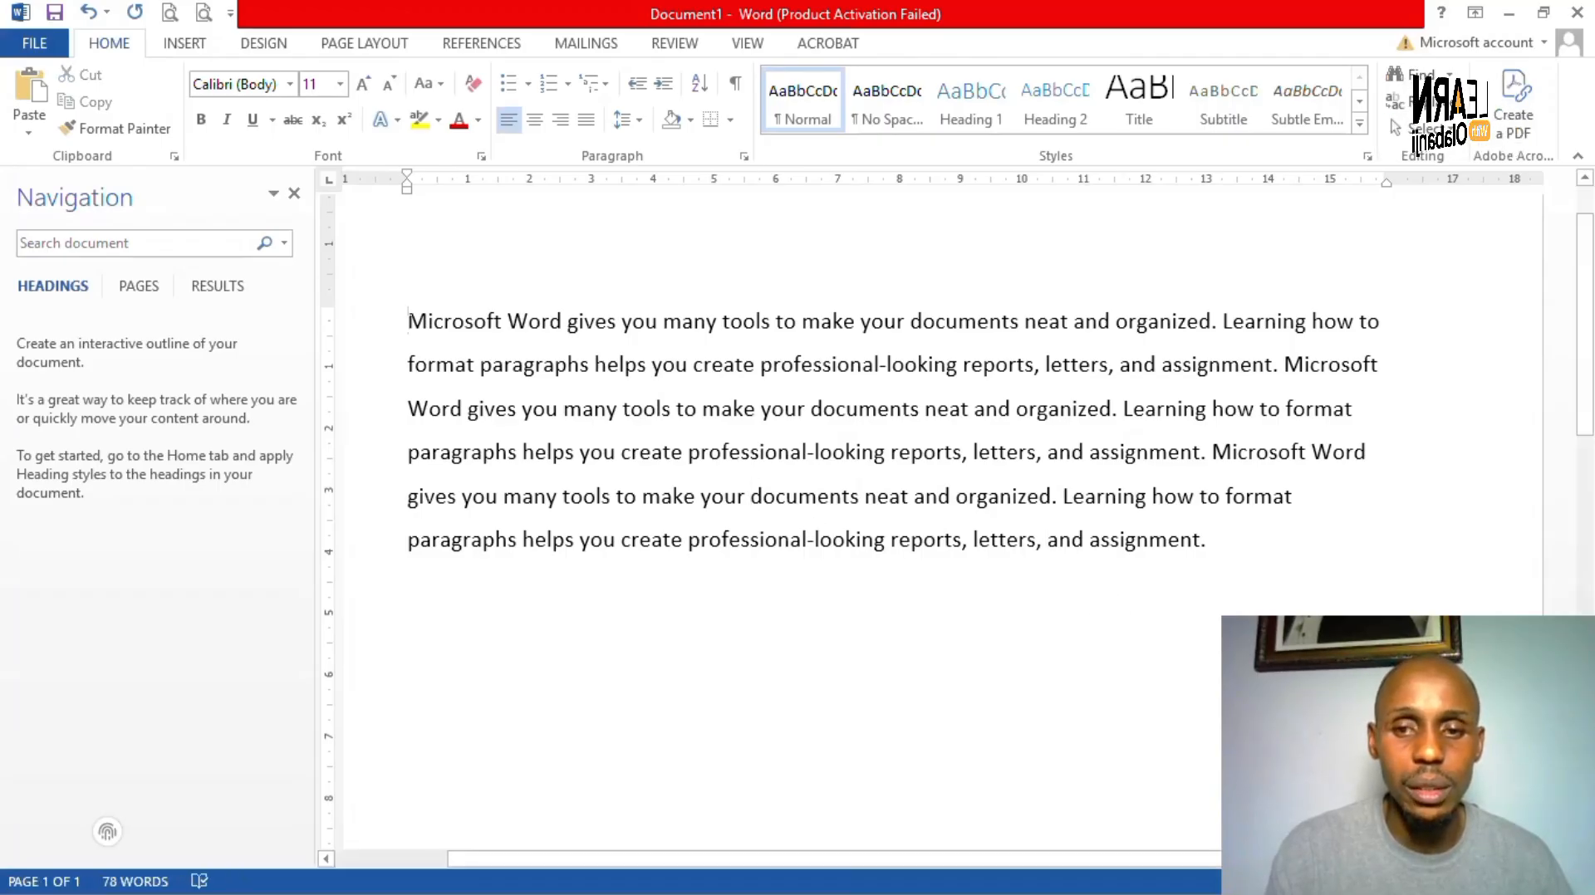
key("ctrl+a")
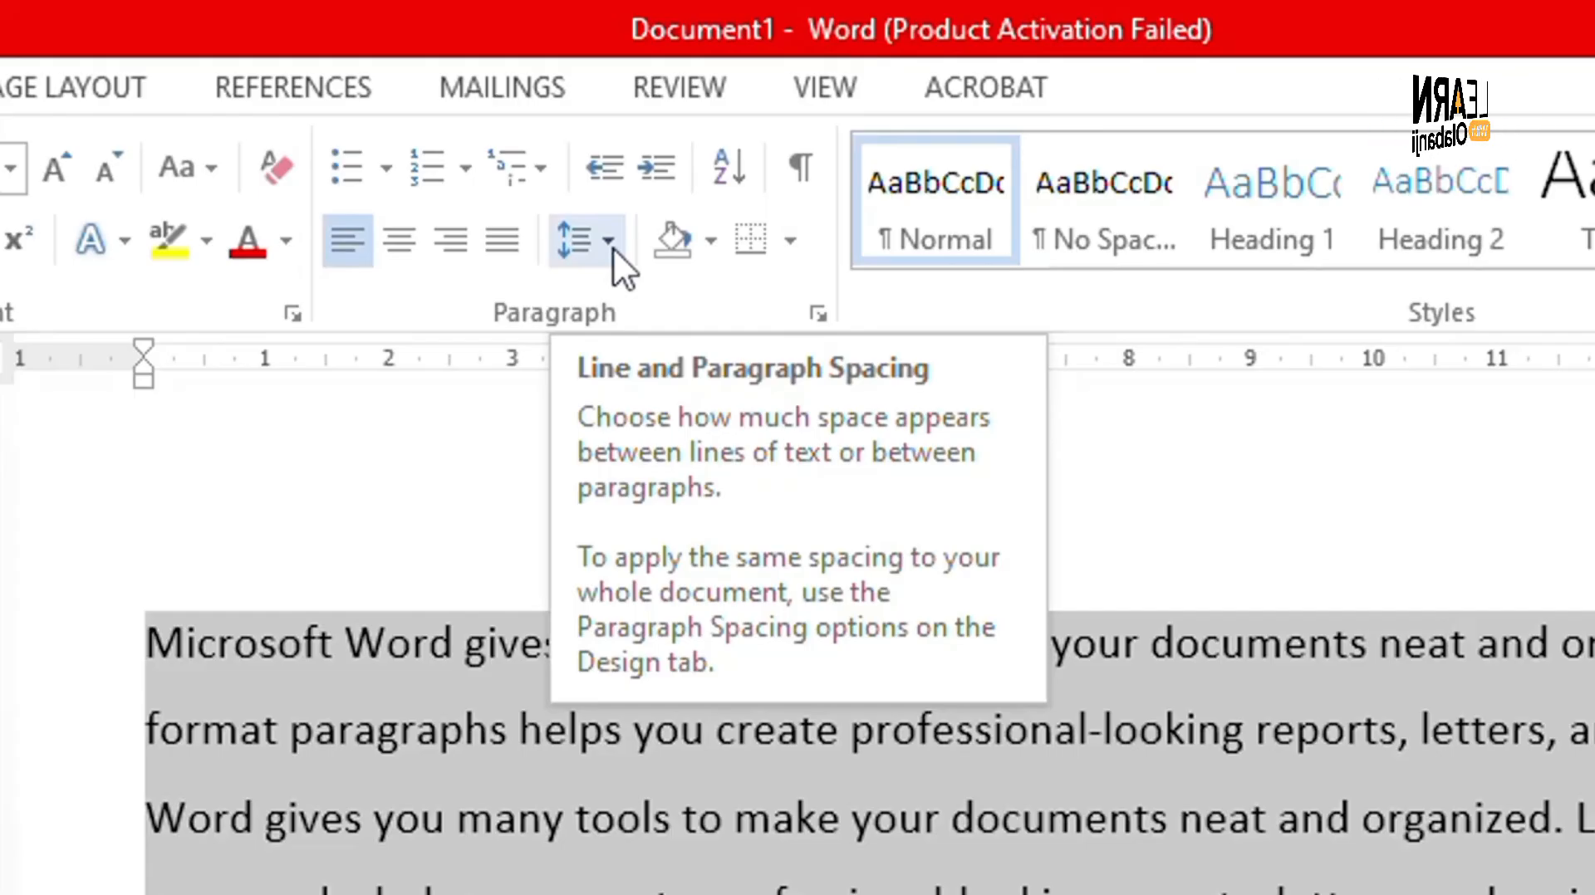
left_click(612, 242)
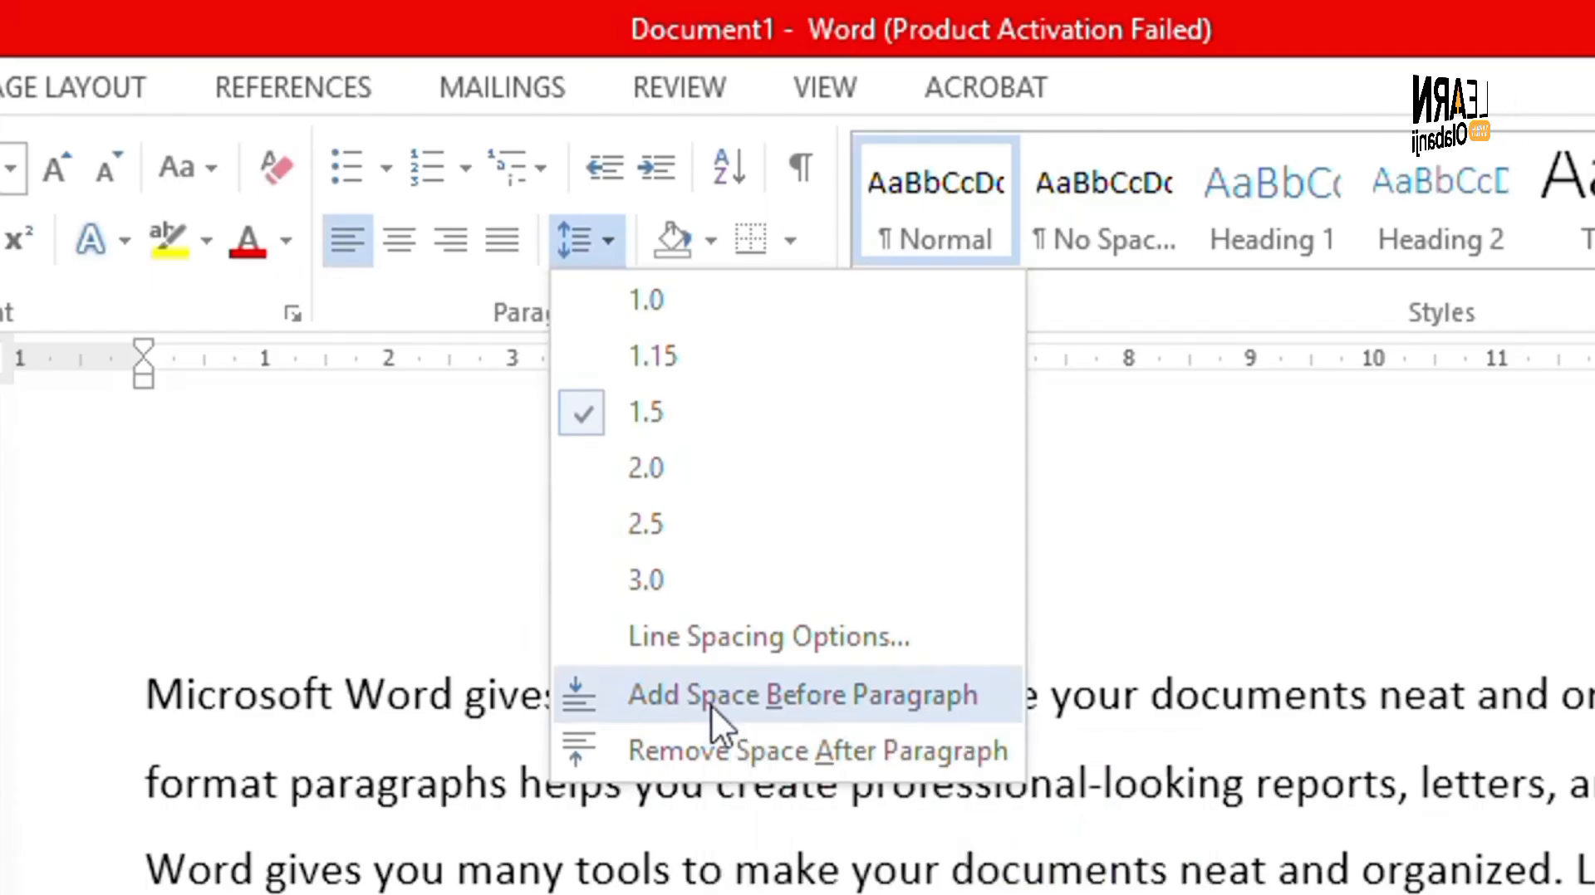
left_click(711, 735)
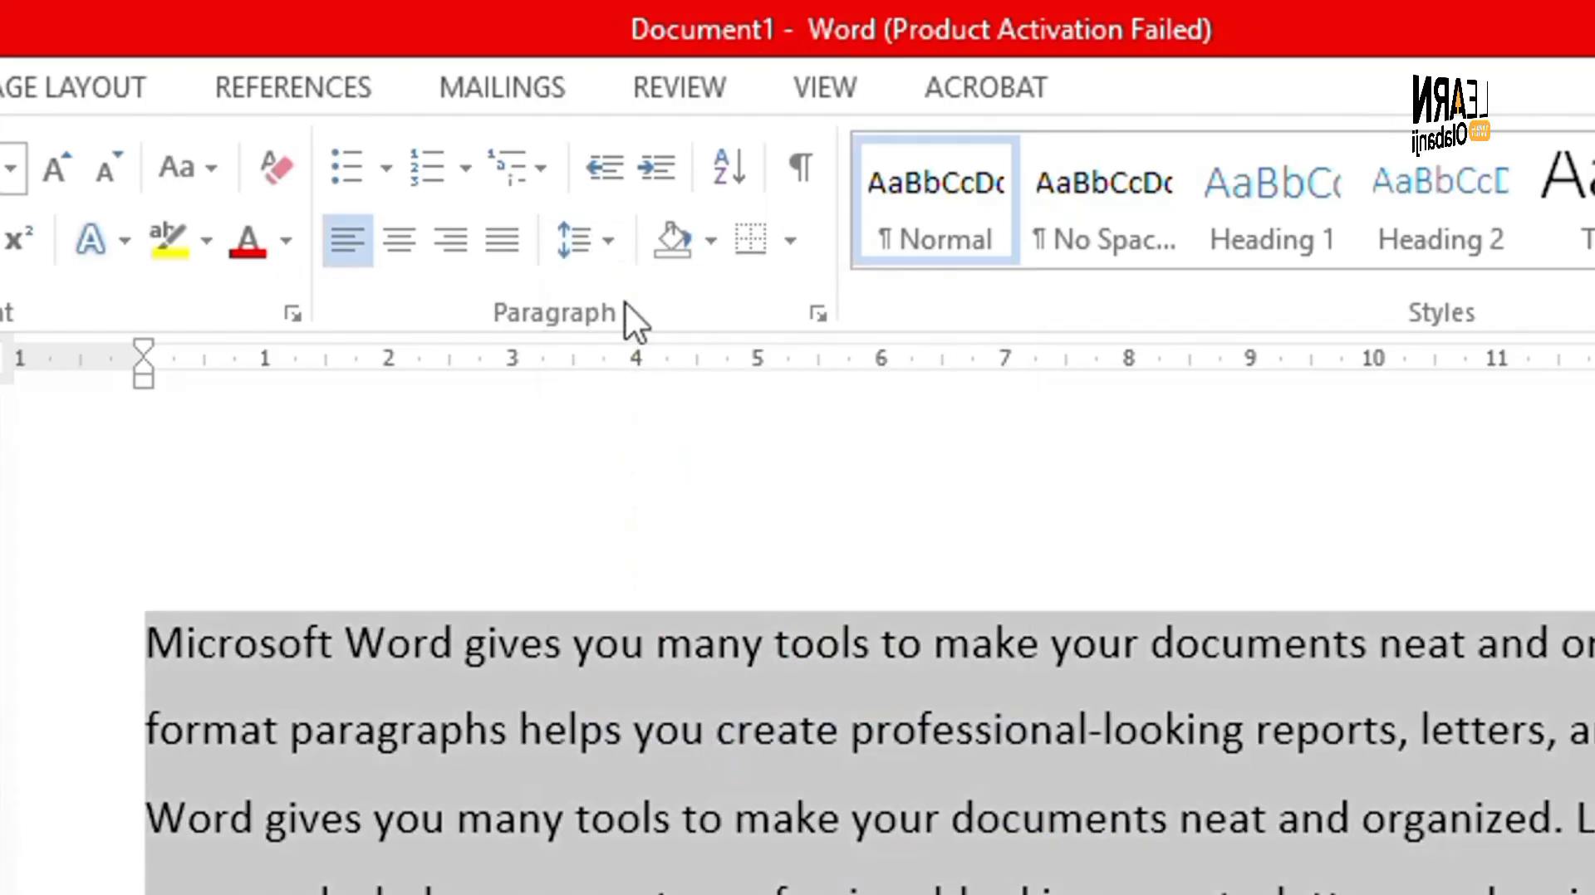
left_click(609, 241)
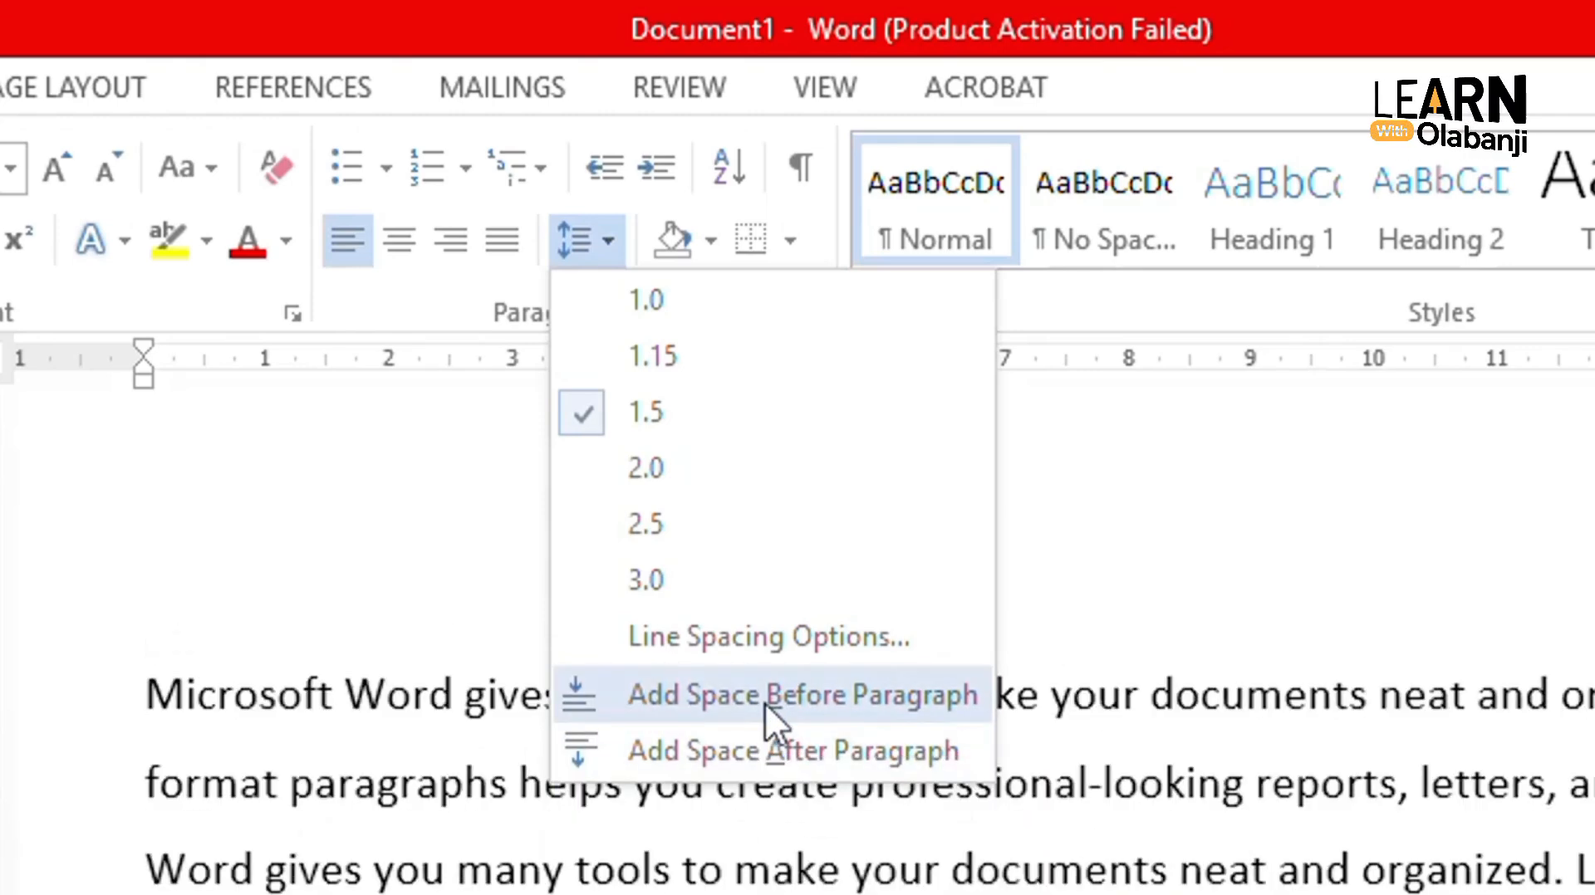
left_click(765, 748)
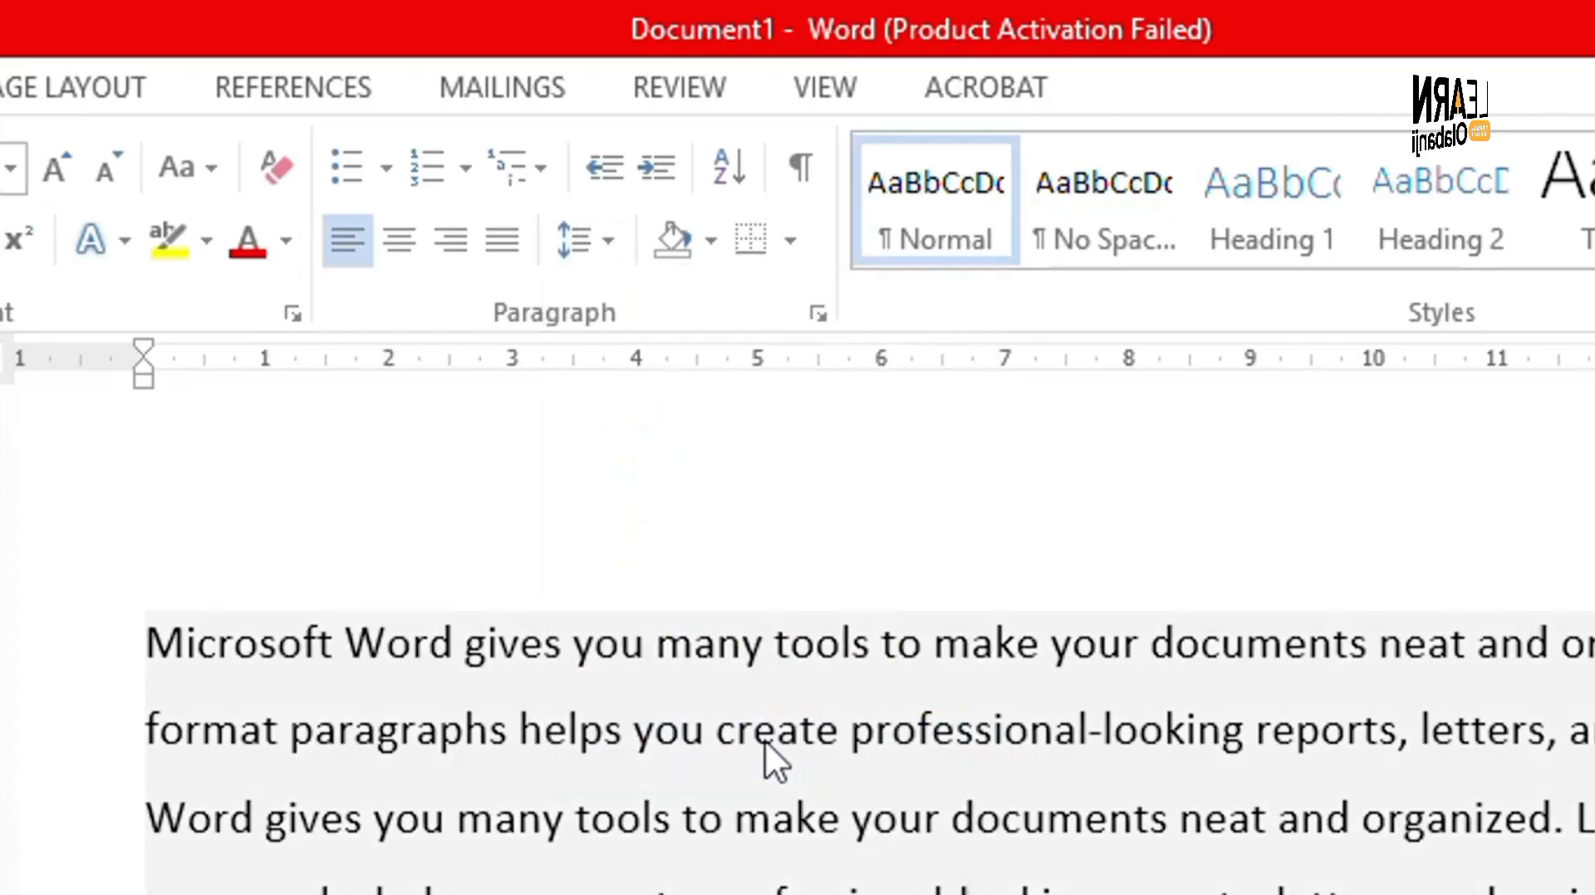
left_click(764, 741)
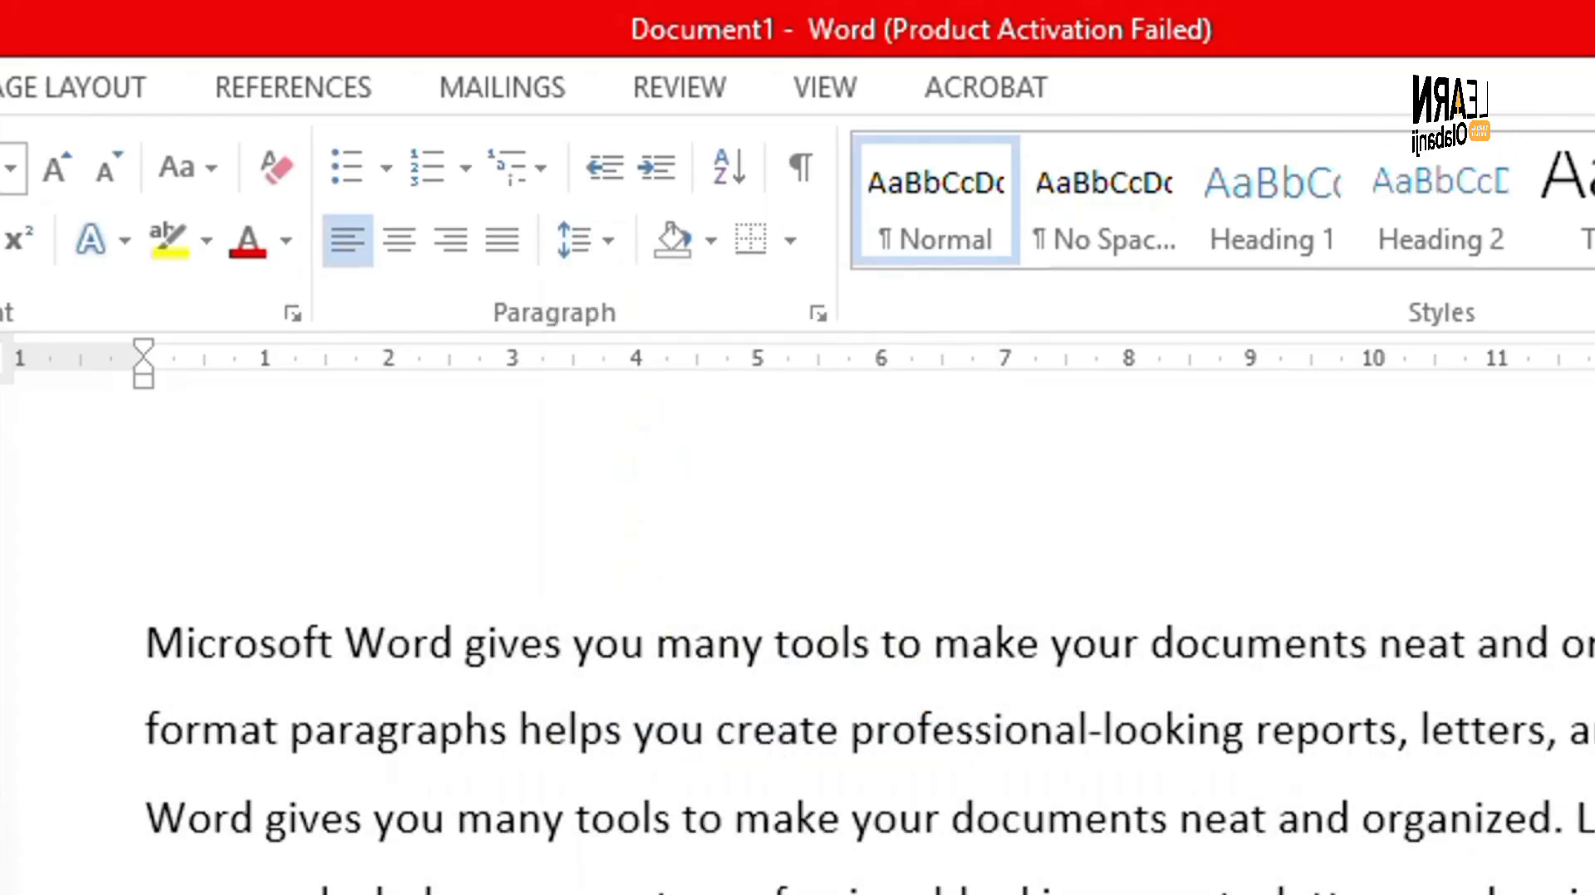
- Paste a second copy of the paragraph below the first
key("ctrl+a")
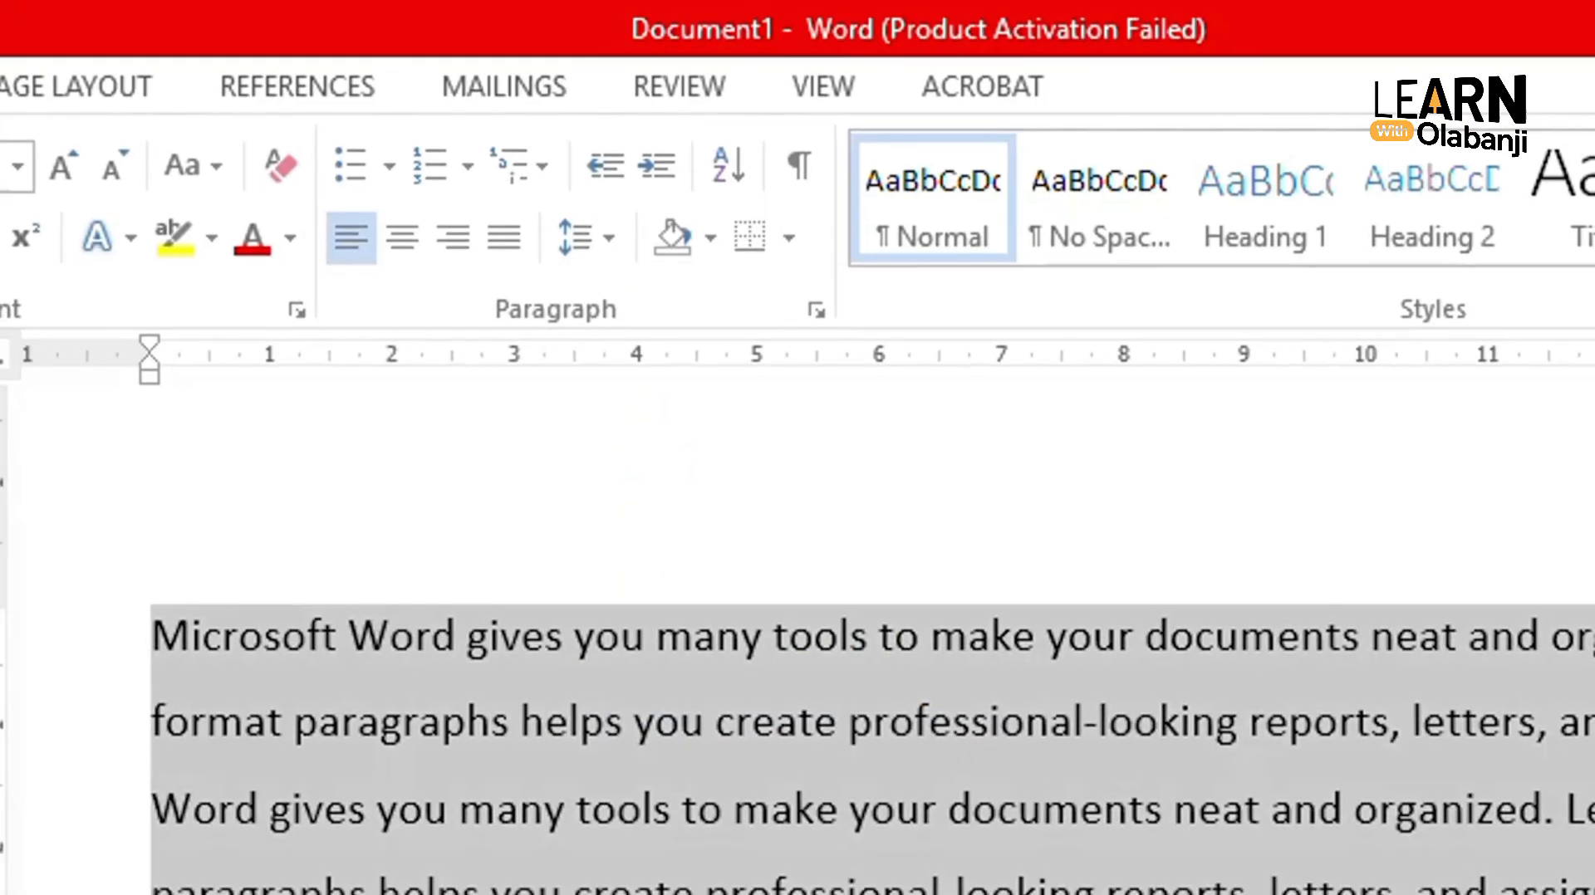
key("Down")
key("ctrl+v")
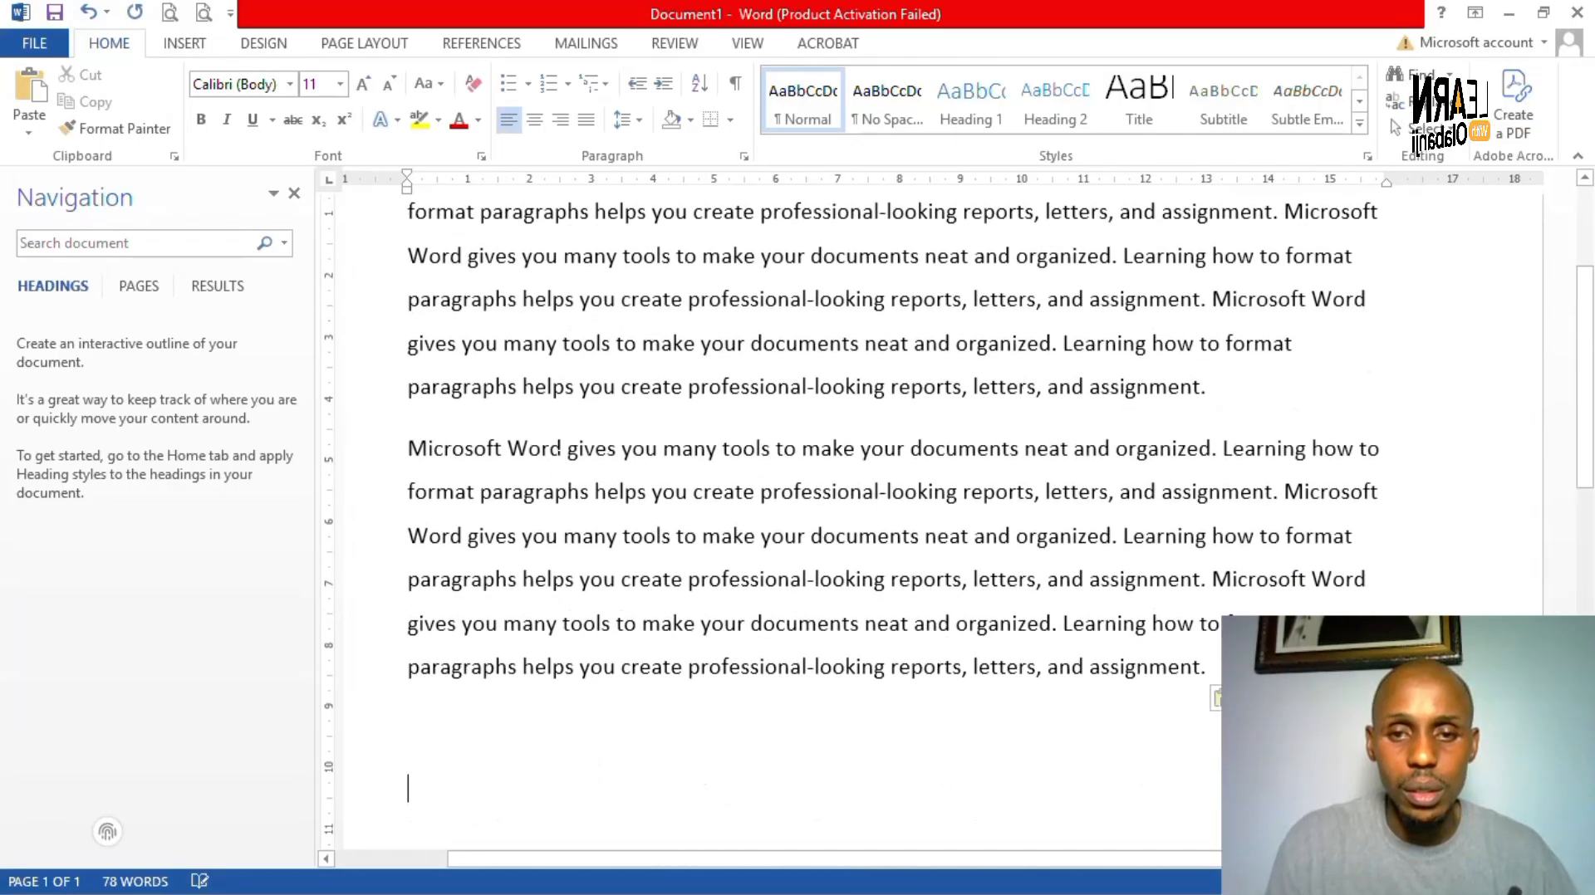
- Set both paragraphs to 1.0 line spacing and remove the space after them
key("ctrl+a")
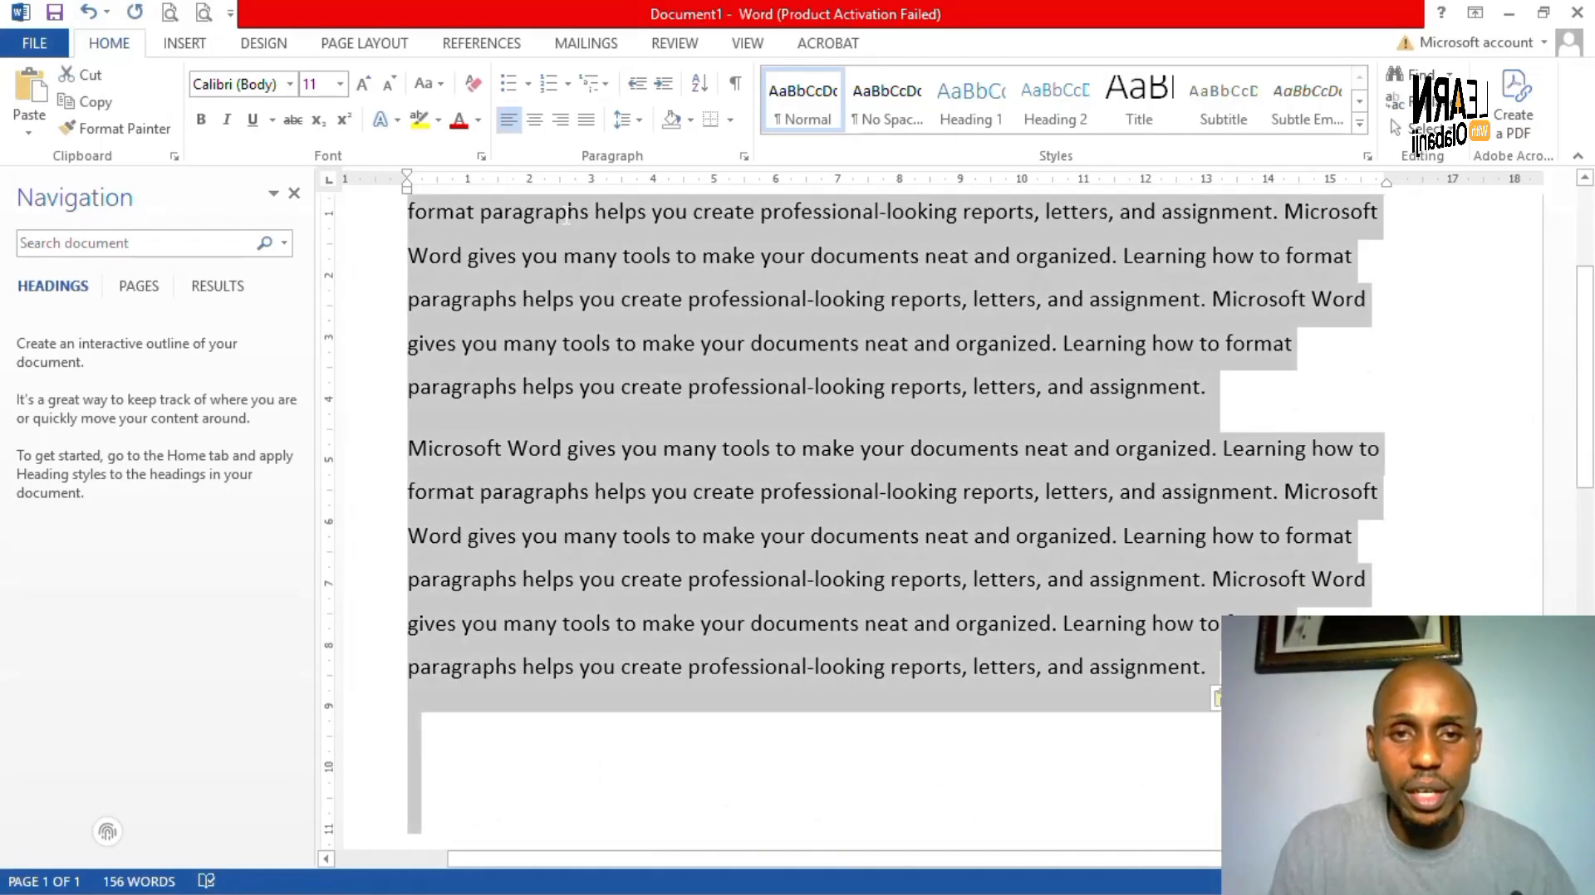
scroll(638, 330, "up", 3)
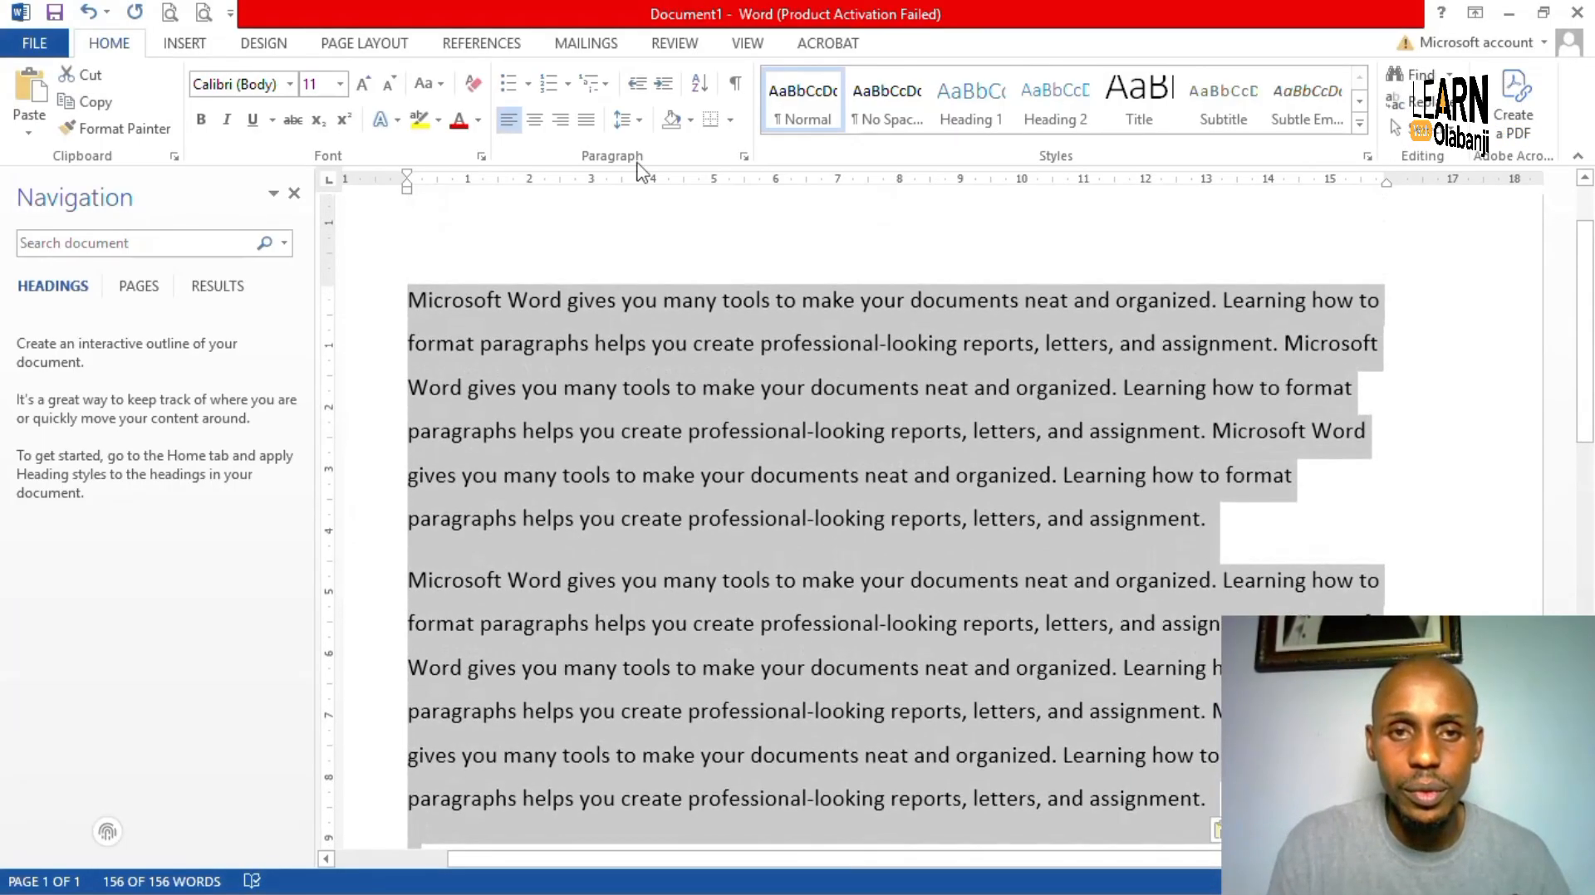
left_click(623, 120)
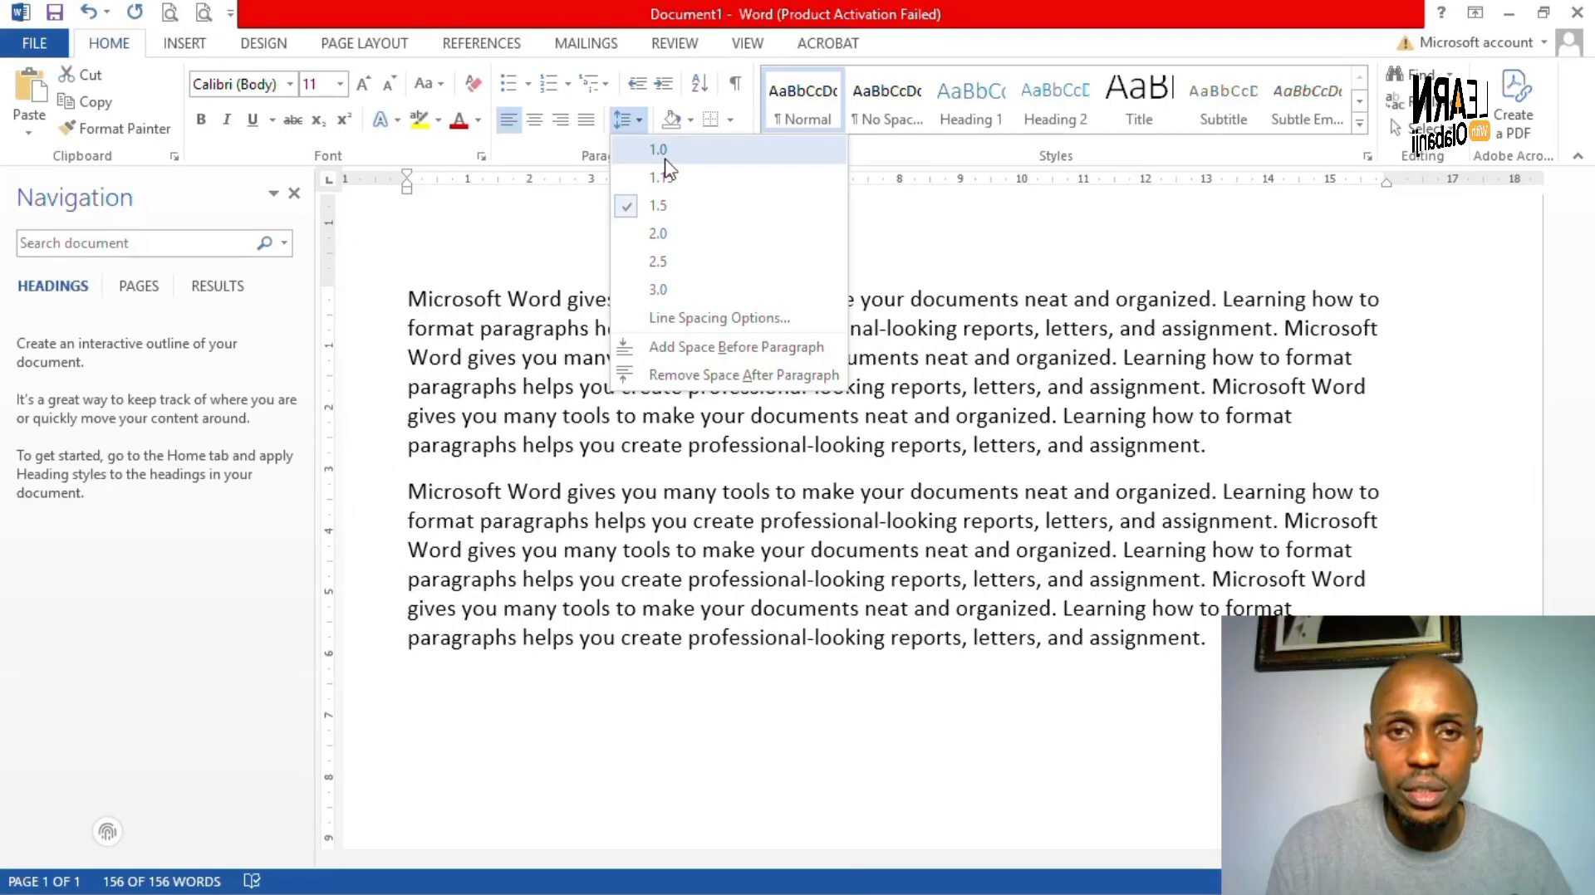
left_click(665, 159)
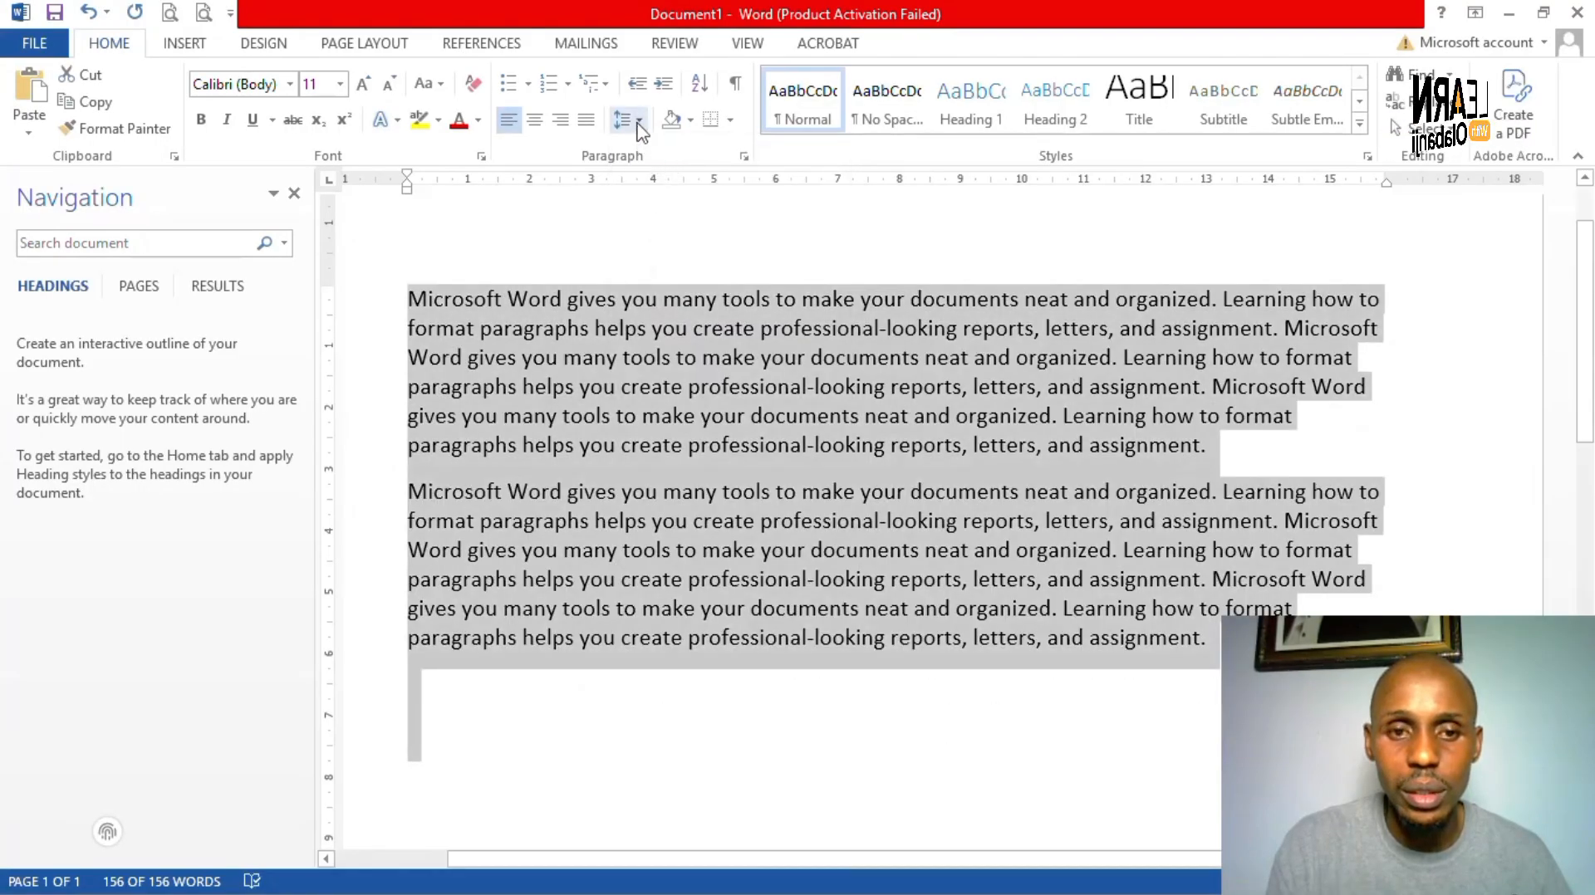
left_click(637, 121)
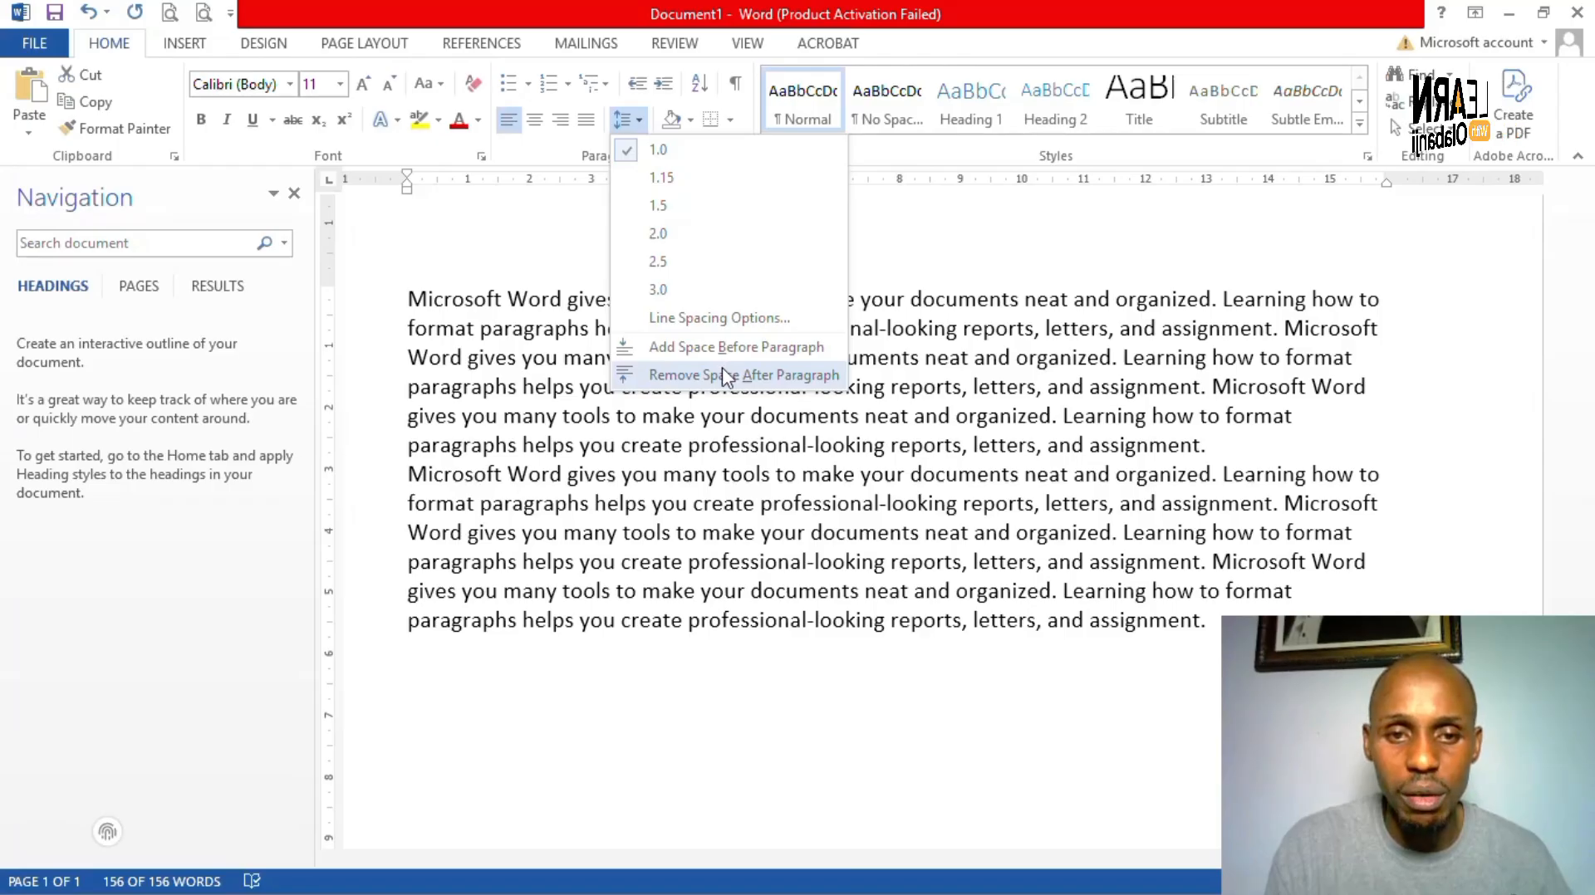
left_click(722, 373)
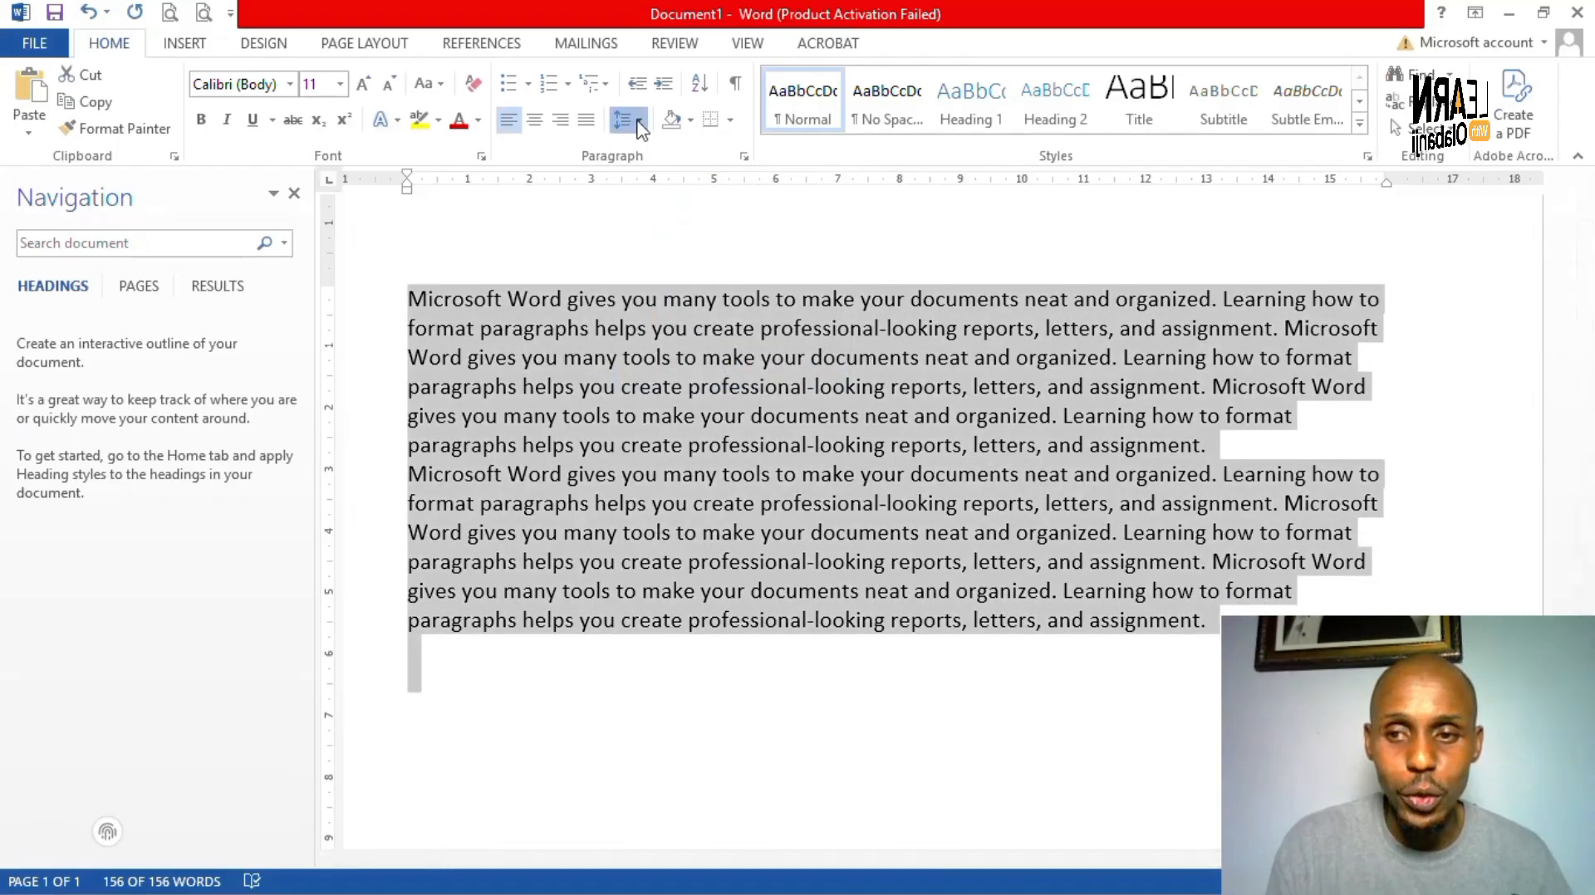
left_click(639, 124)
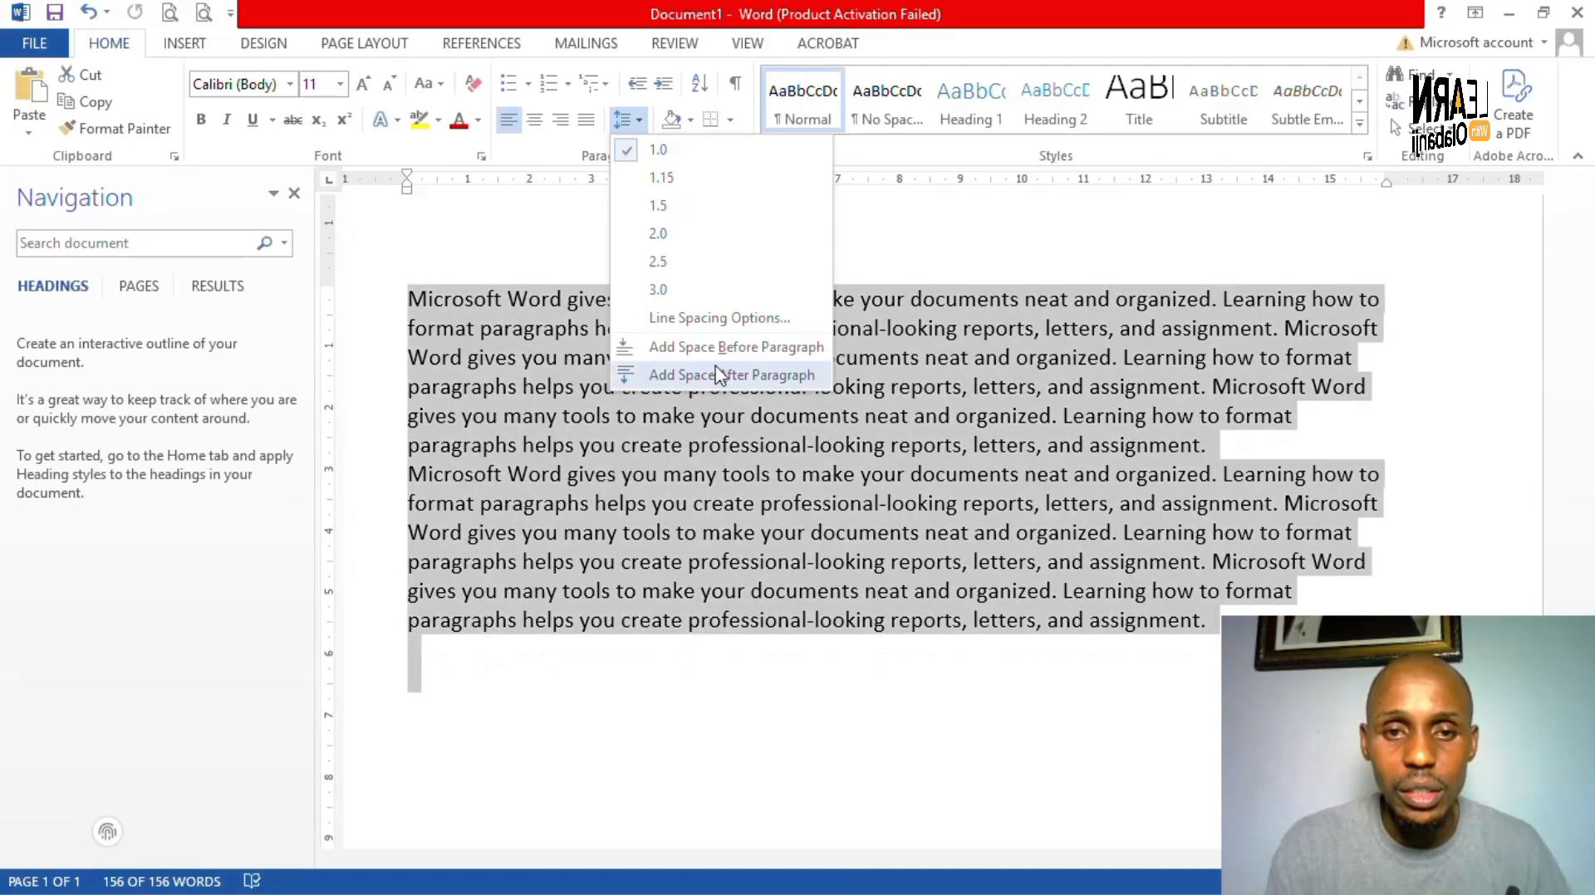
- Add space before each paragraph, then place the cursor at the start of the first paragraph
left_click(719, 349)
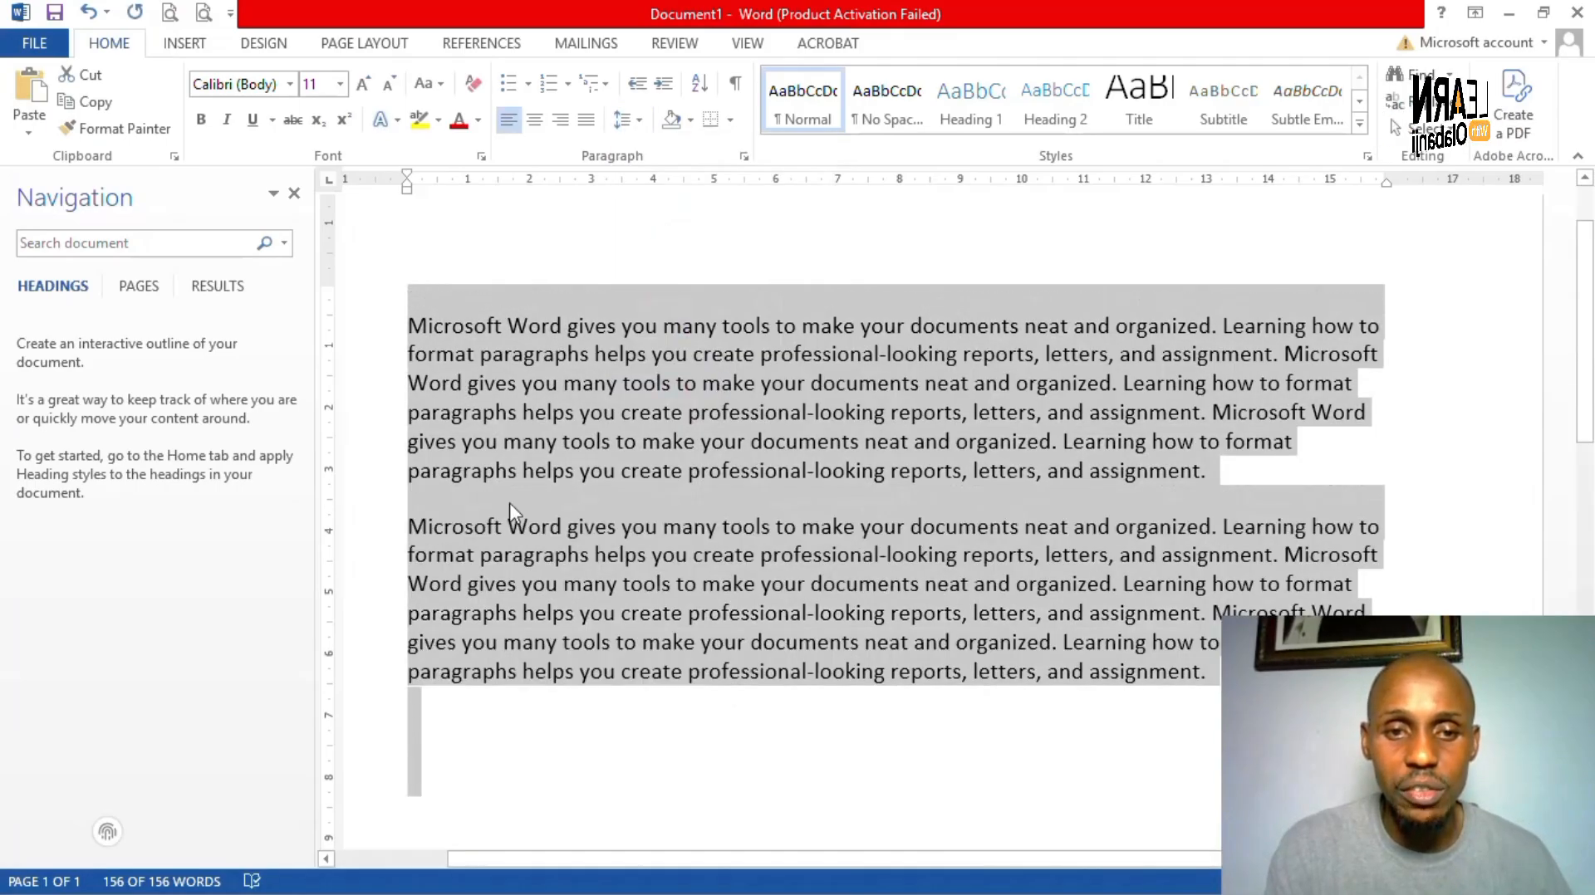
left_click(507, 525)
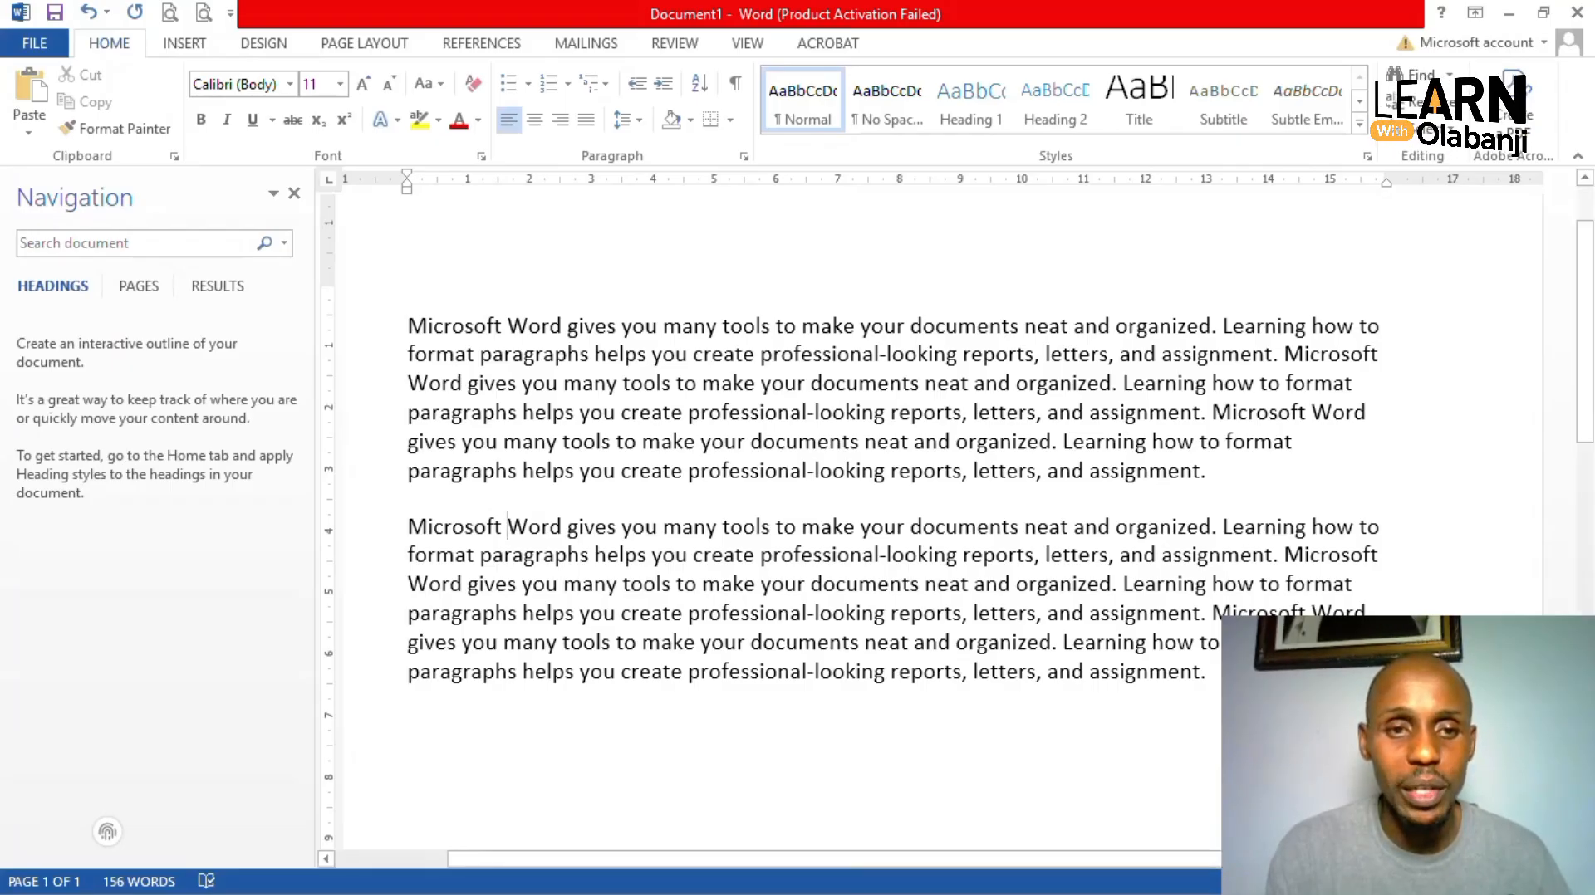
left_click(410, 326)
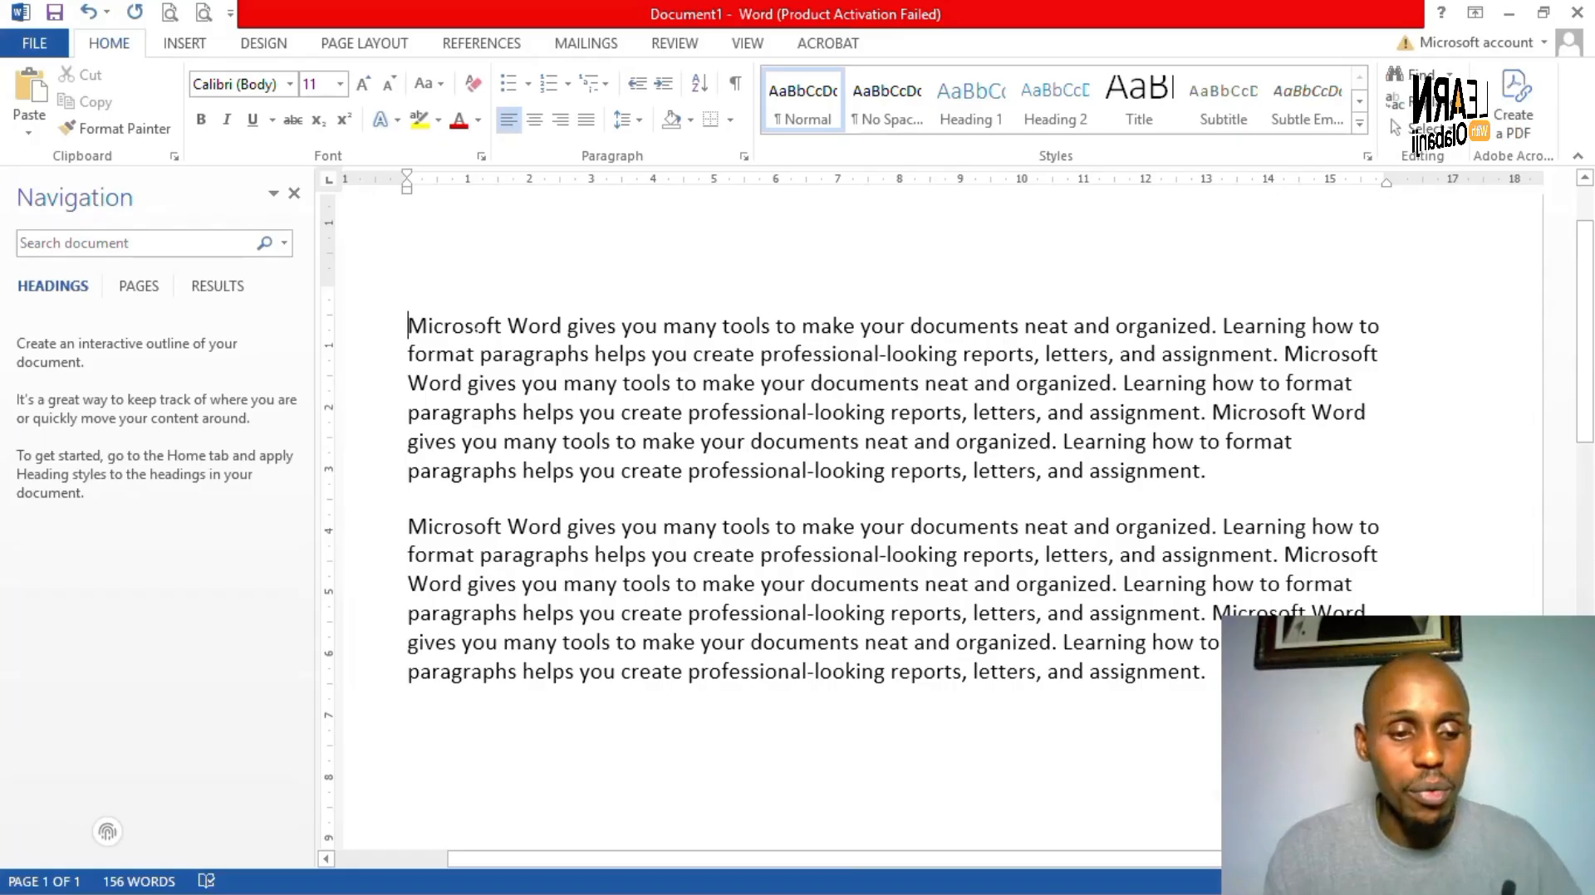
key("Tab")
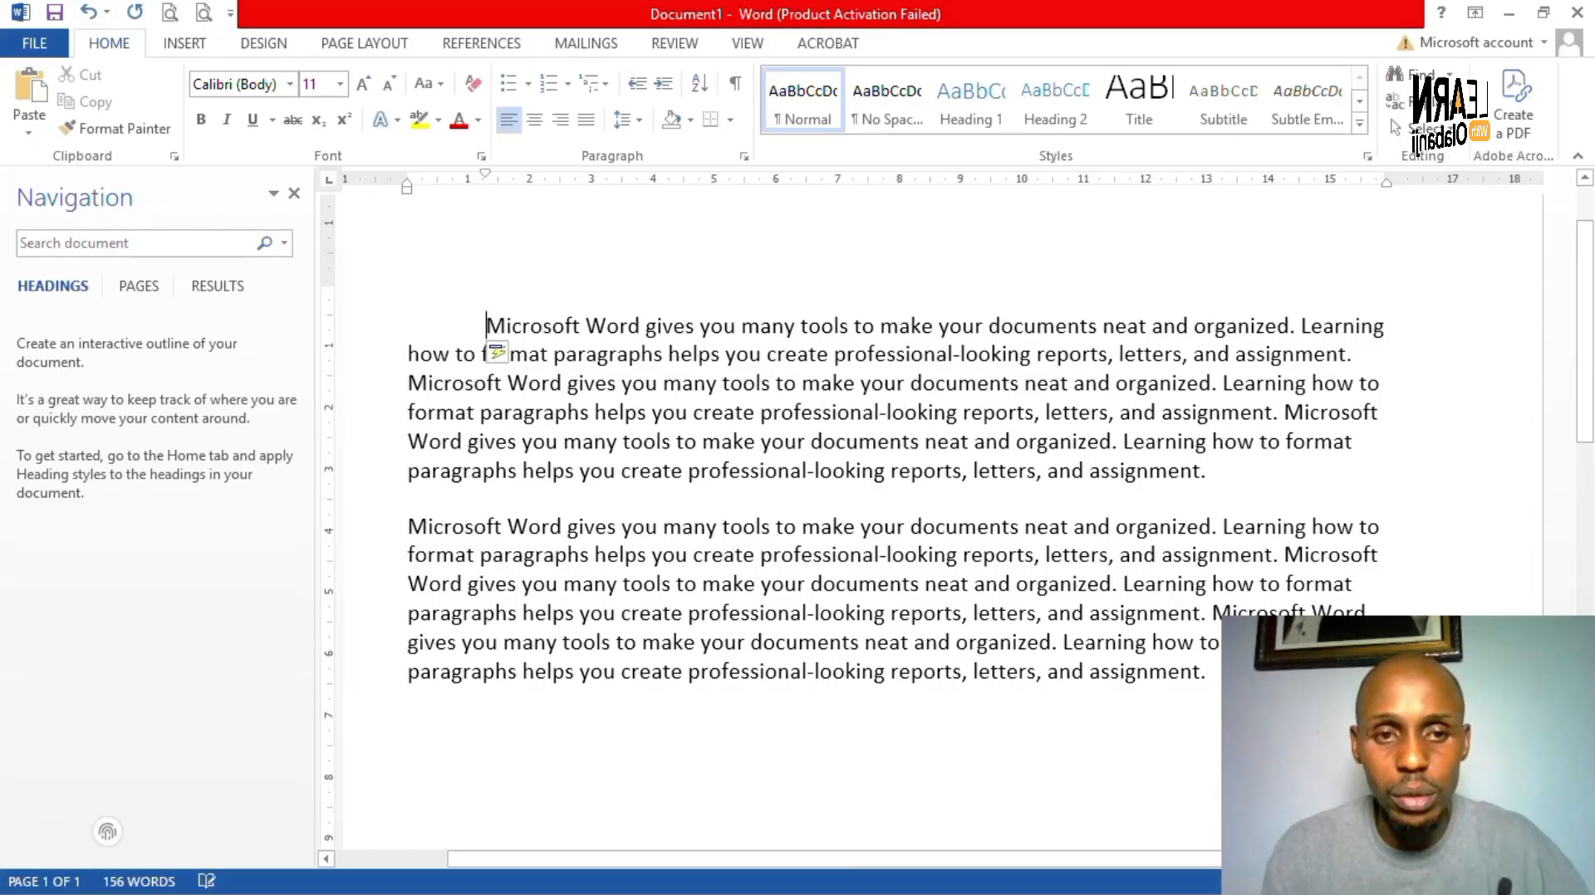
key("Tab")
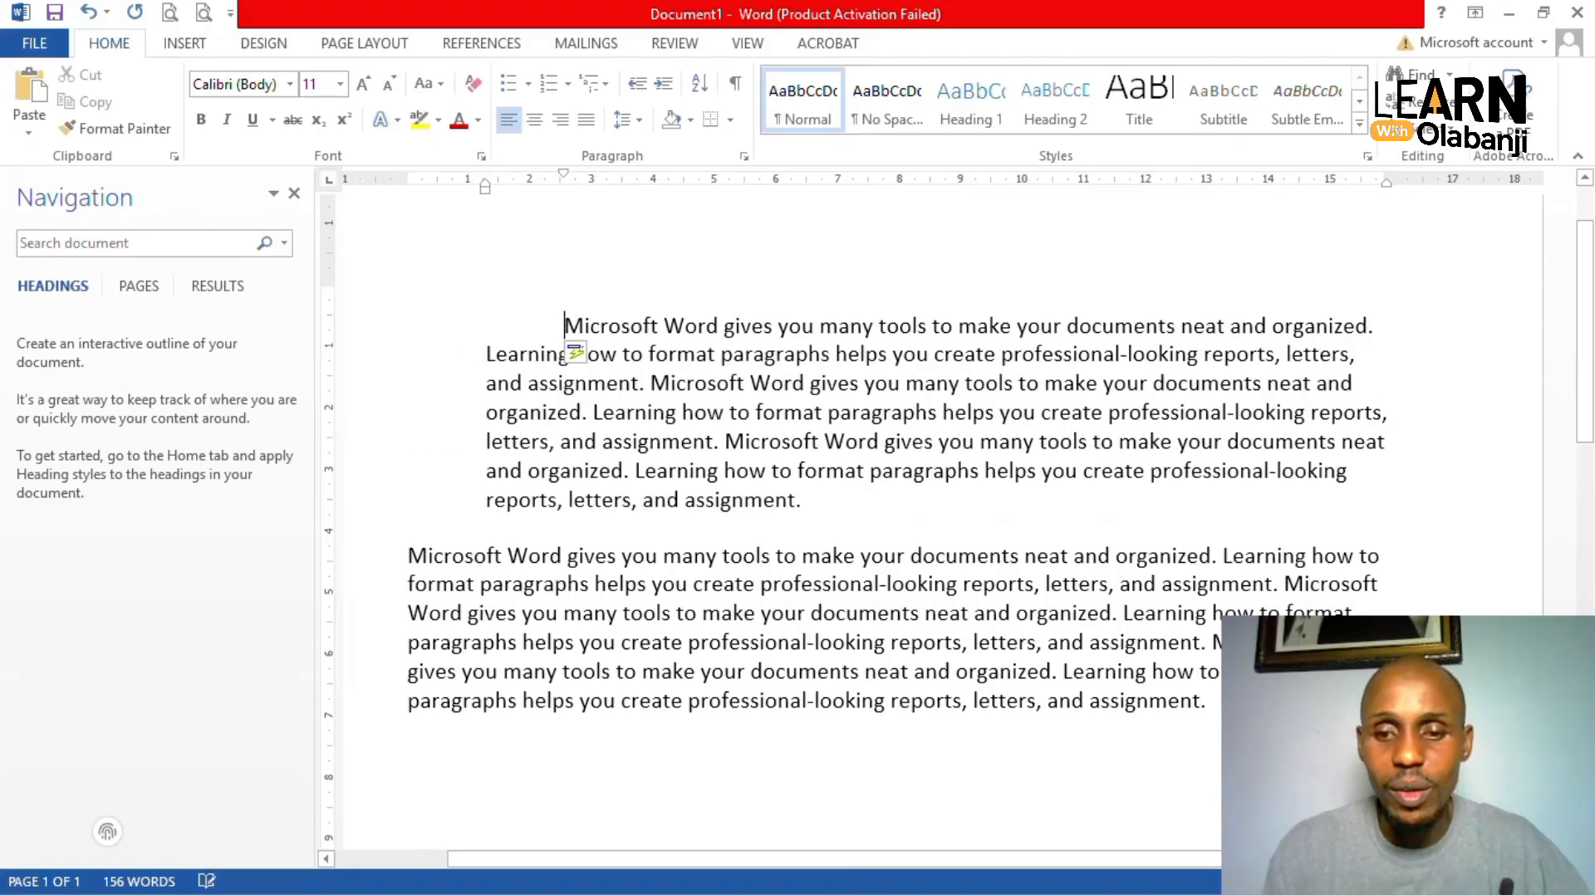
key("BackSpace")
key("BackSpace")
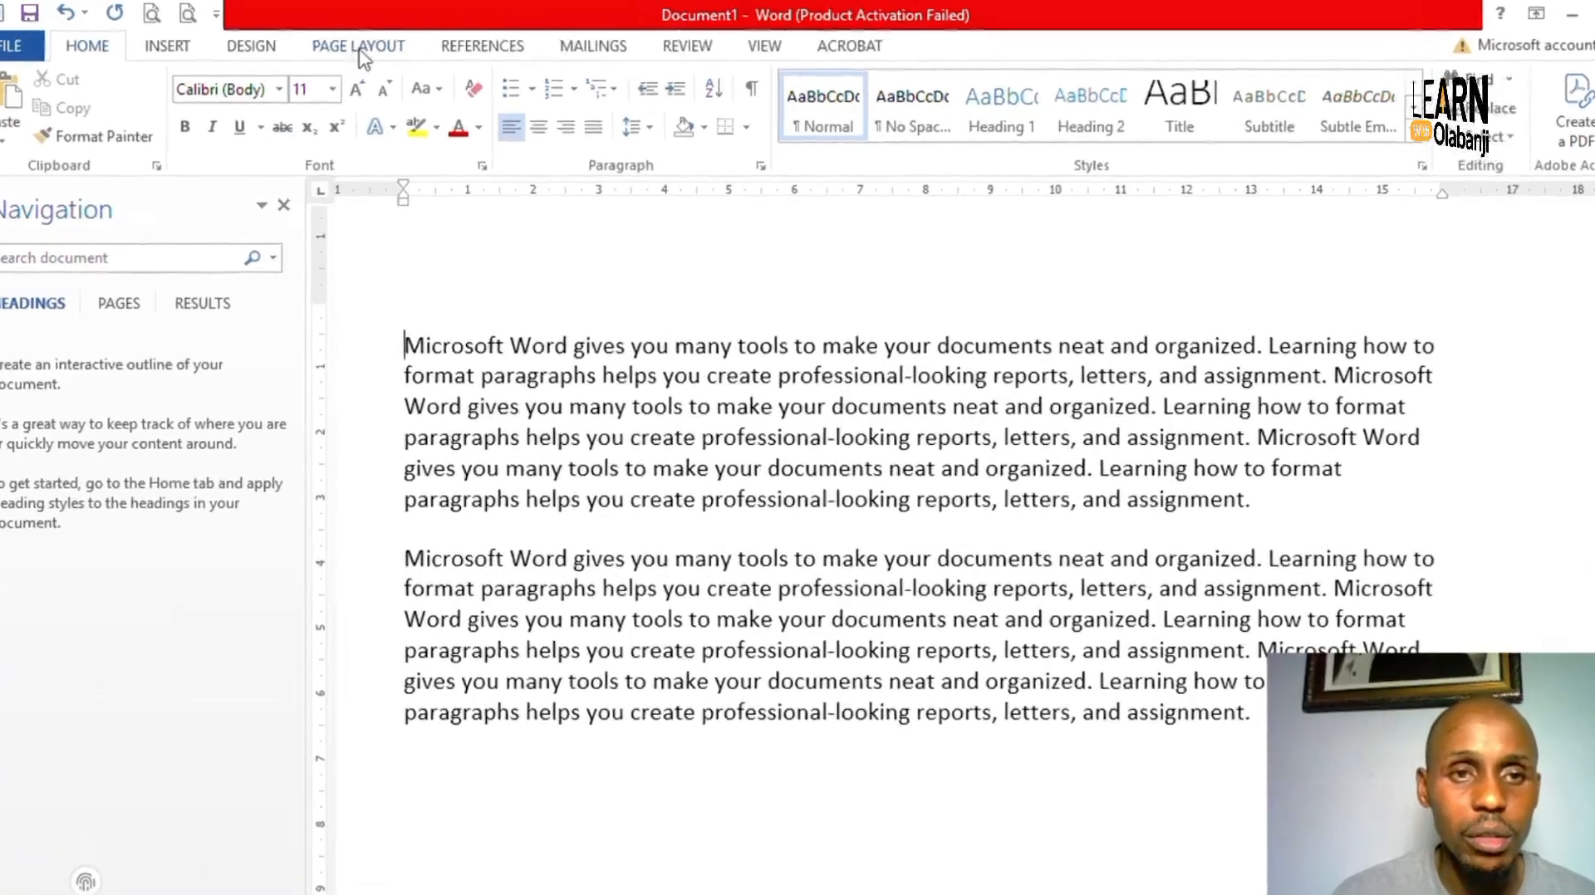
- On the Layout tab, set the first paragraph's left indent to 5 cm, then 2 cm
left_click(363, 46)
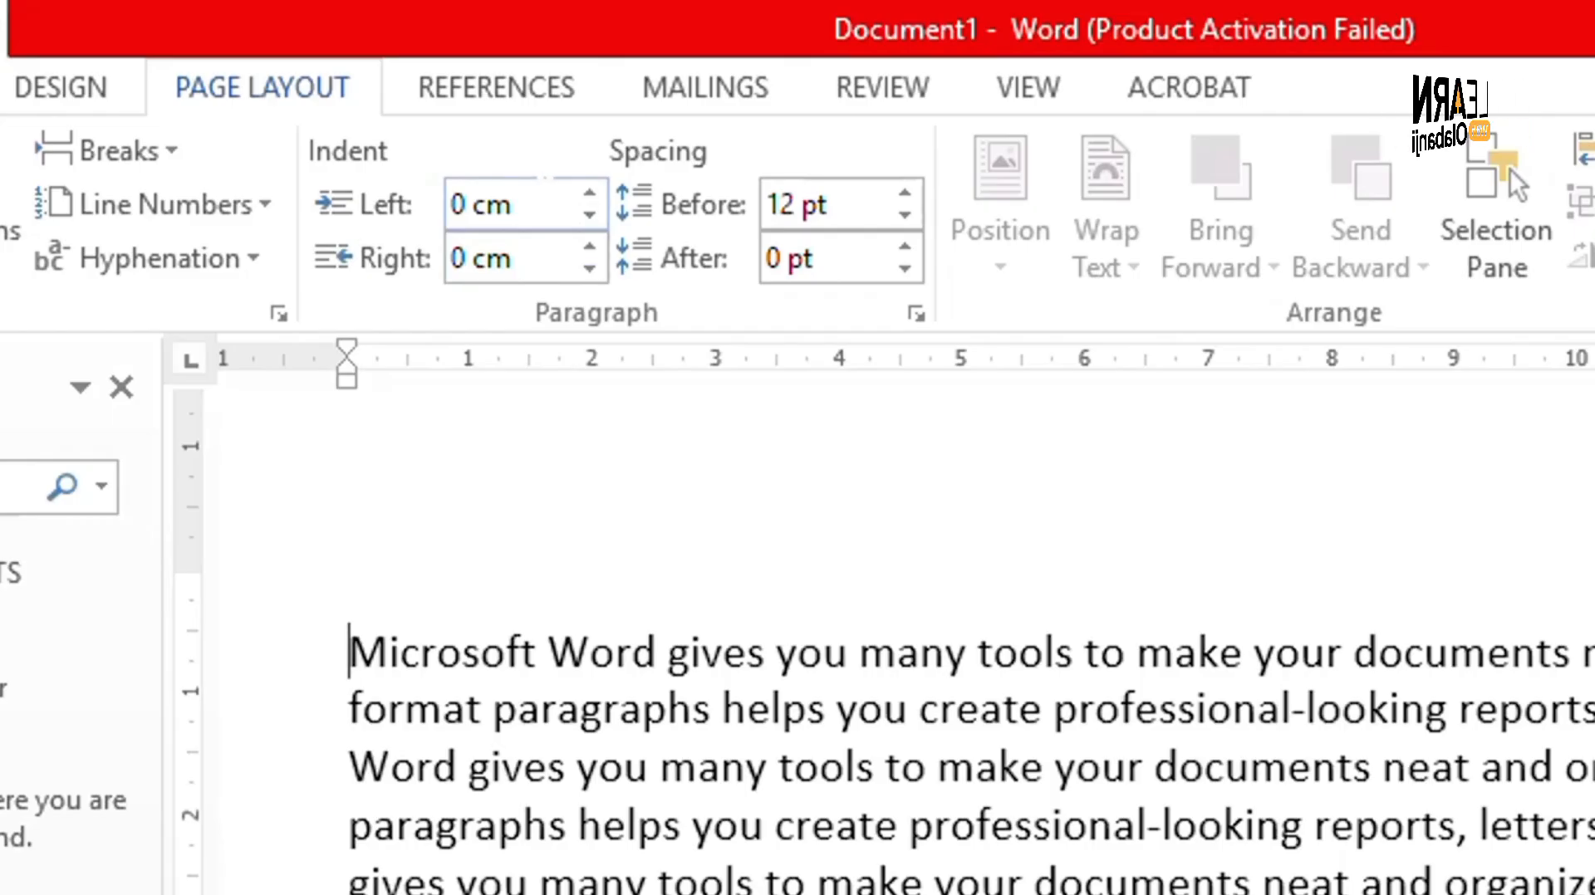
left_click(445, 212)
left_click_drag(442, 213, 512, 214)
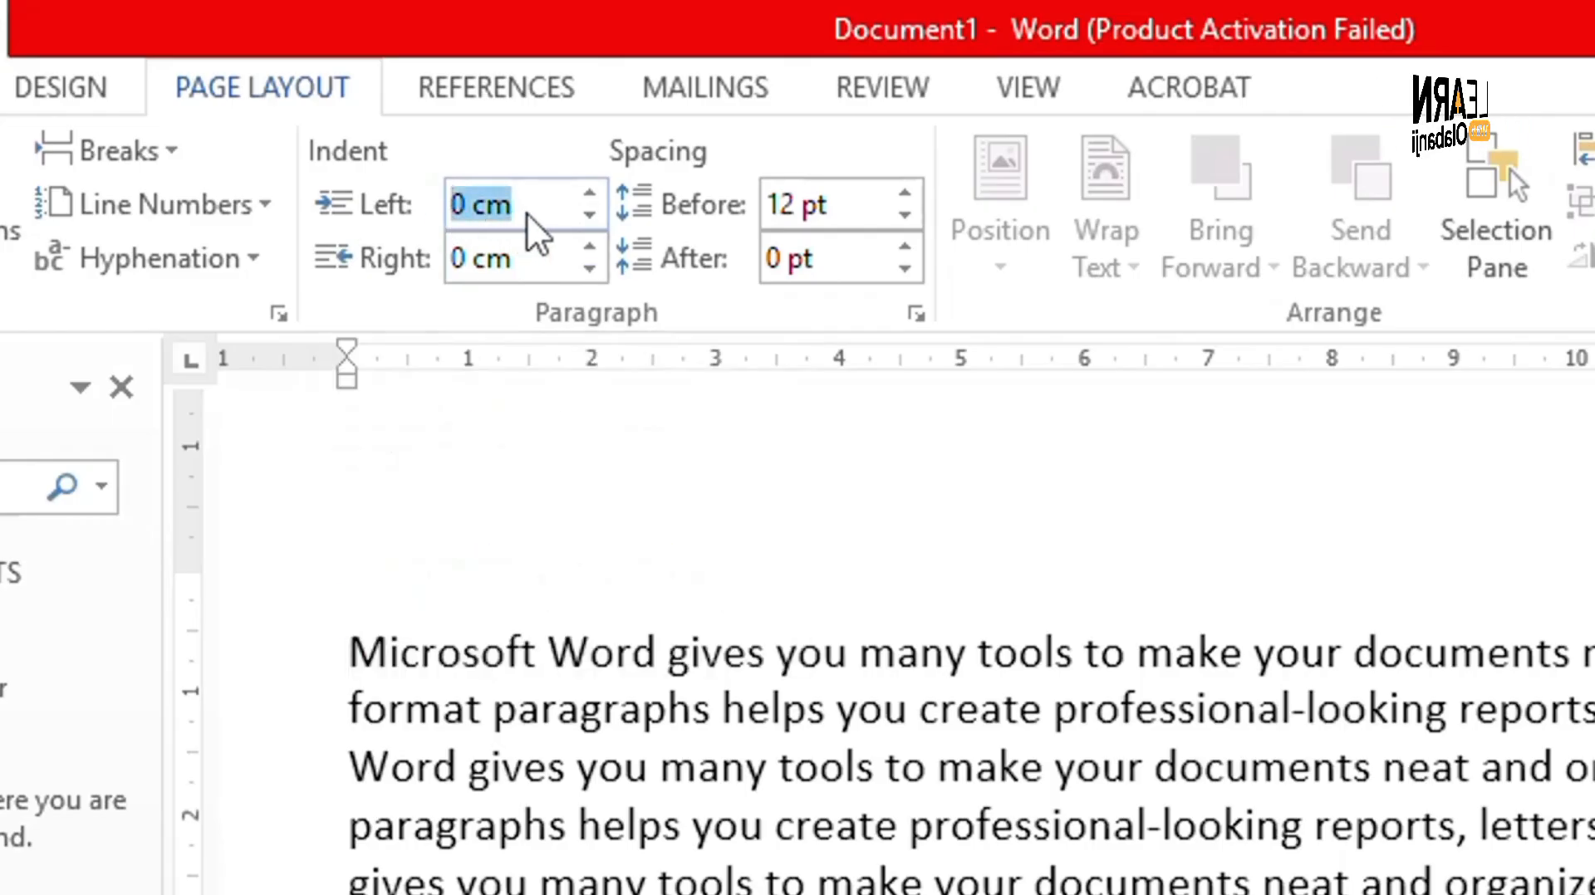
type("5")
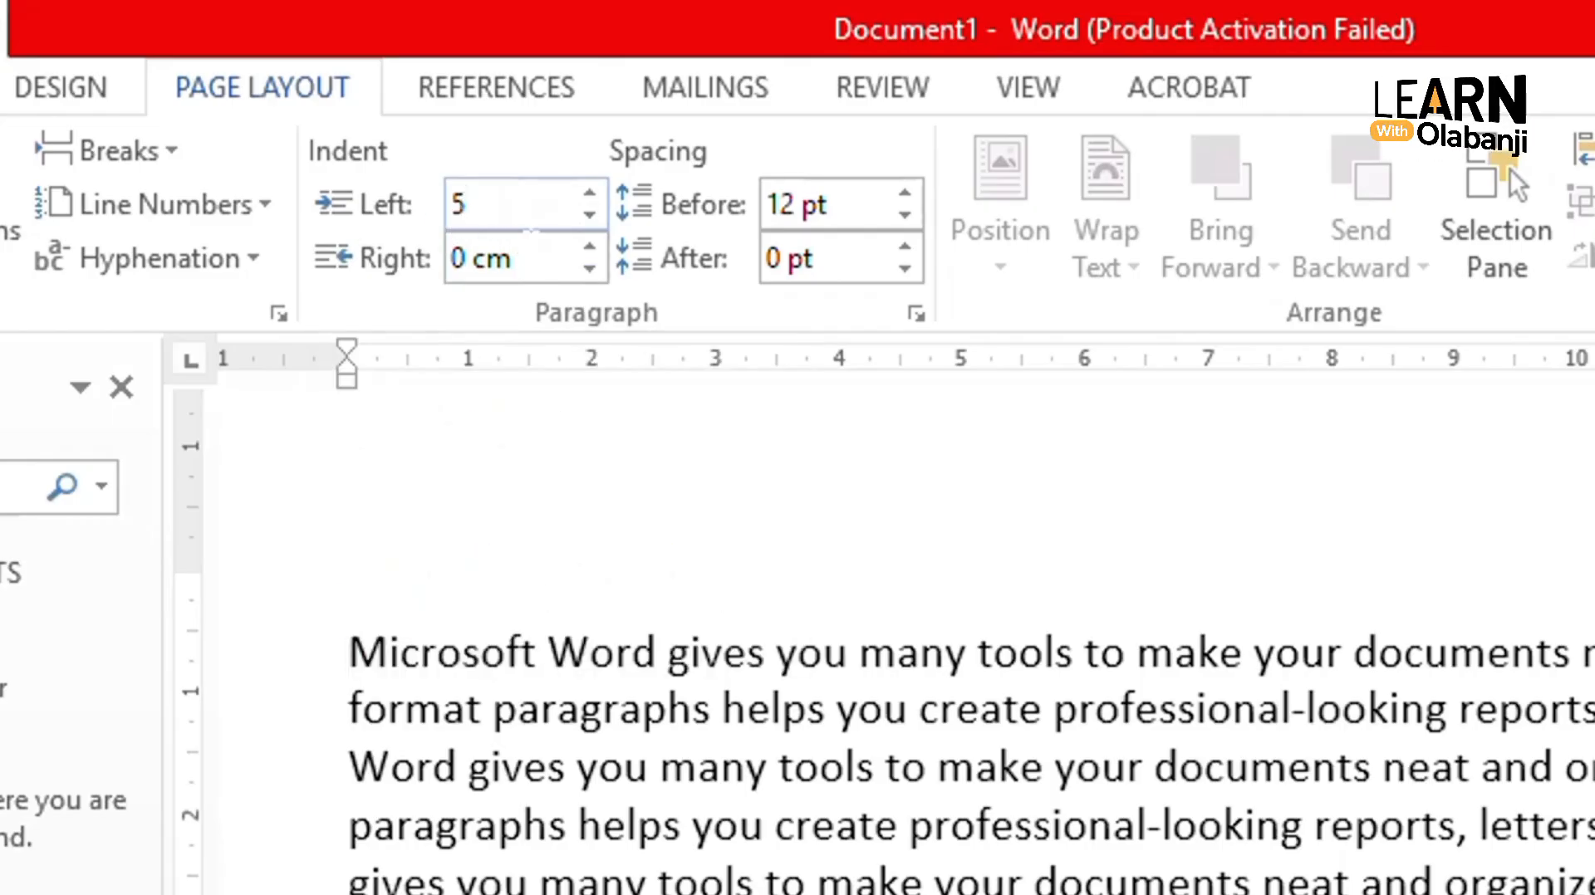
key("Return")
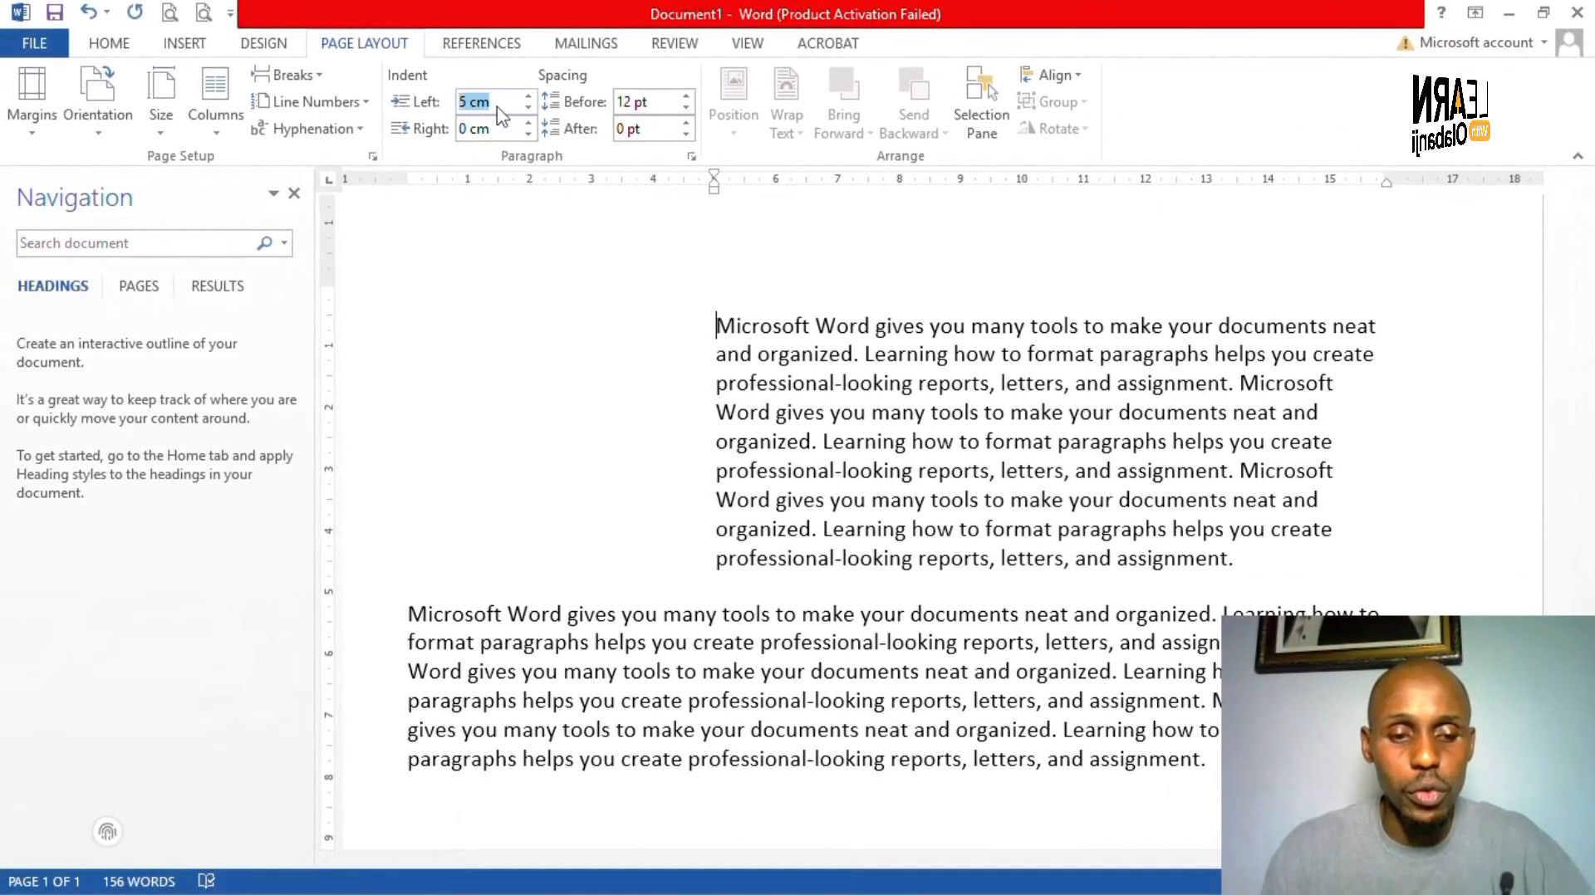
type("2")
key("Return")
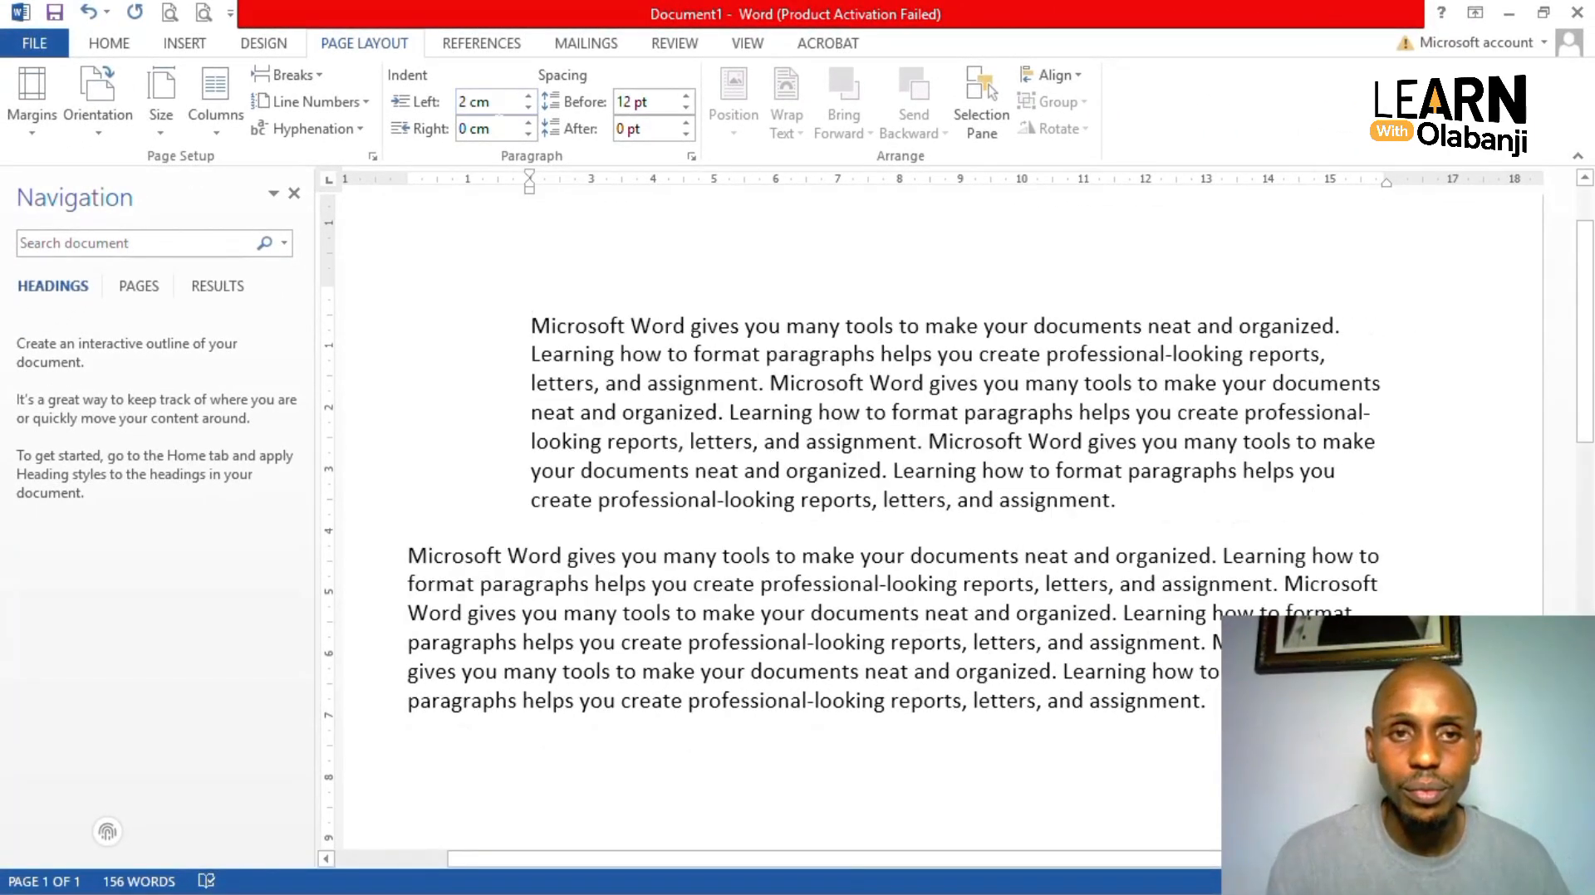
- Reduce the first paragraph's left indent to 1 cm and then to 0 cm
left_click(488, 102)
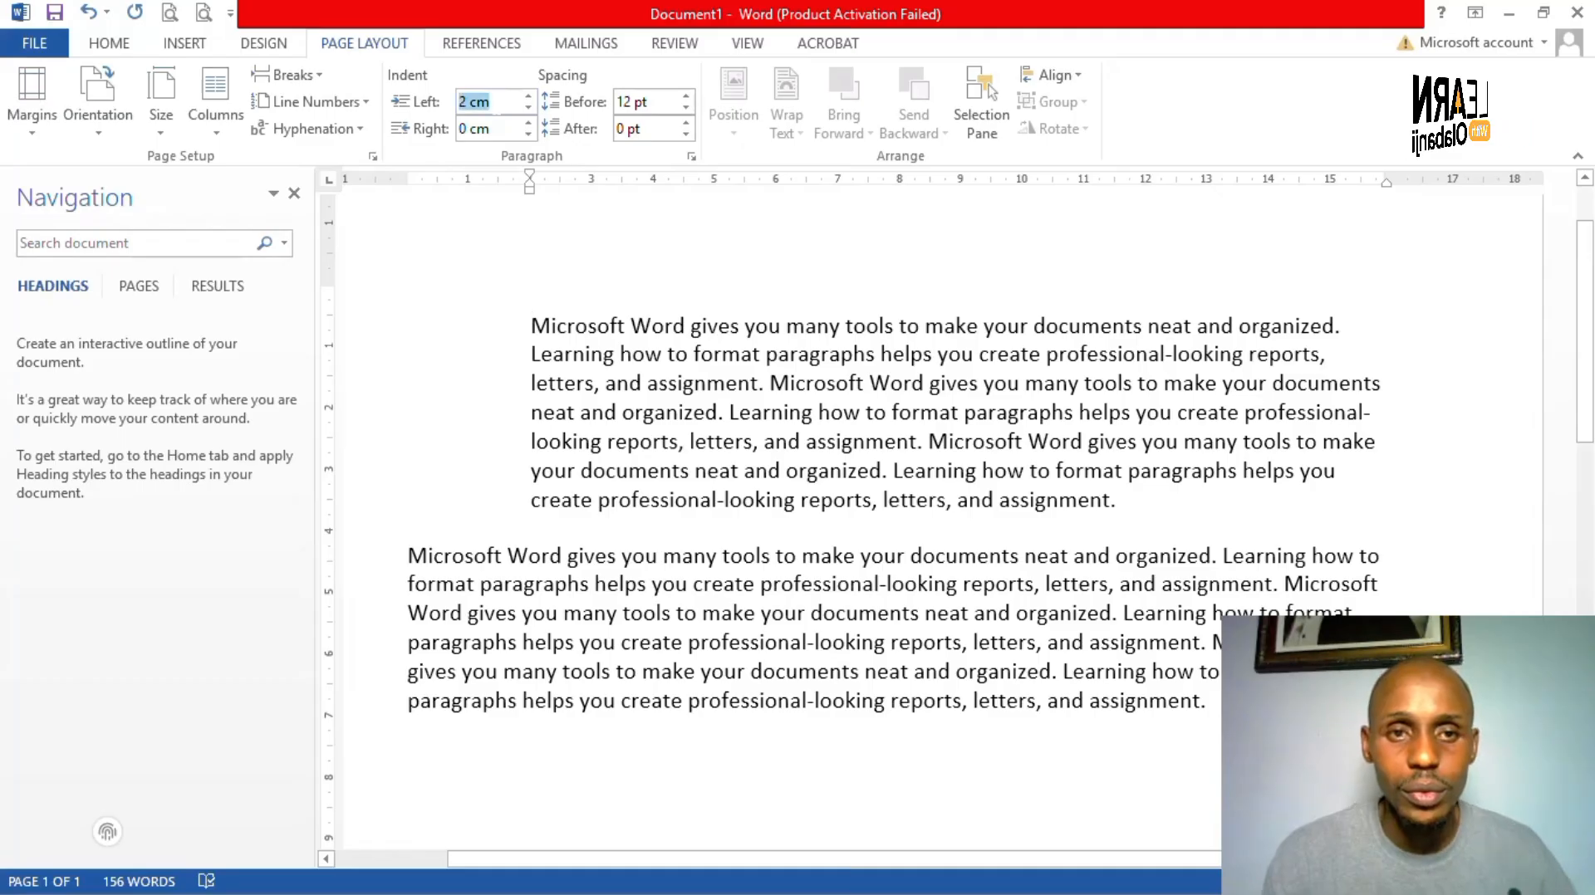
type("1")
key("Return")
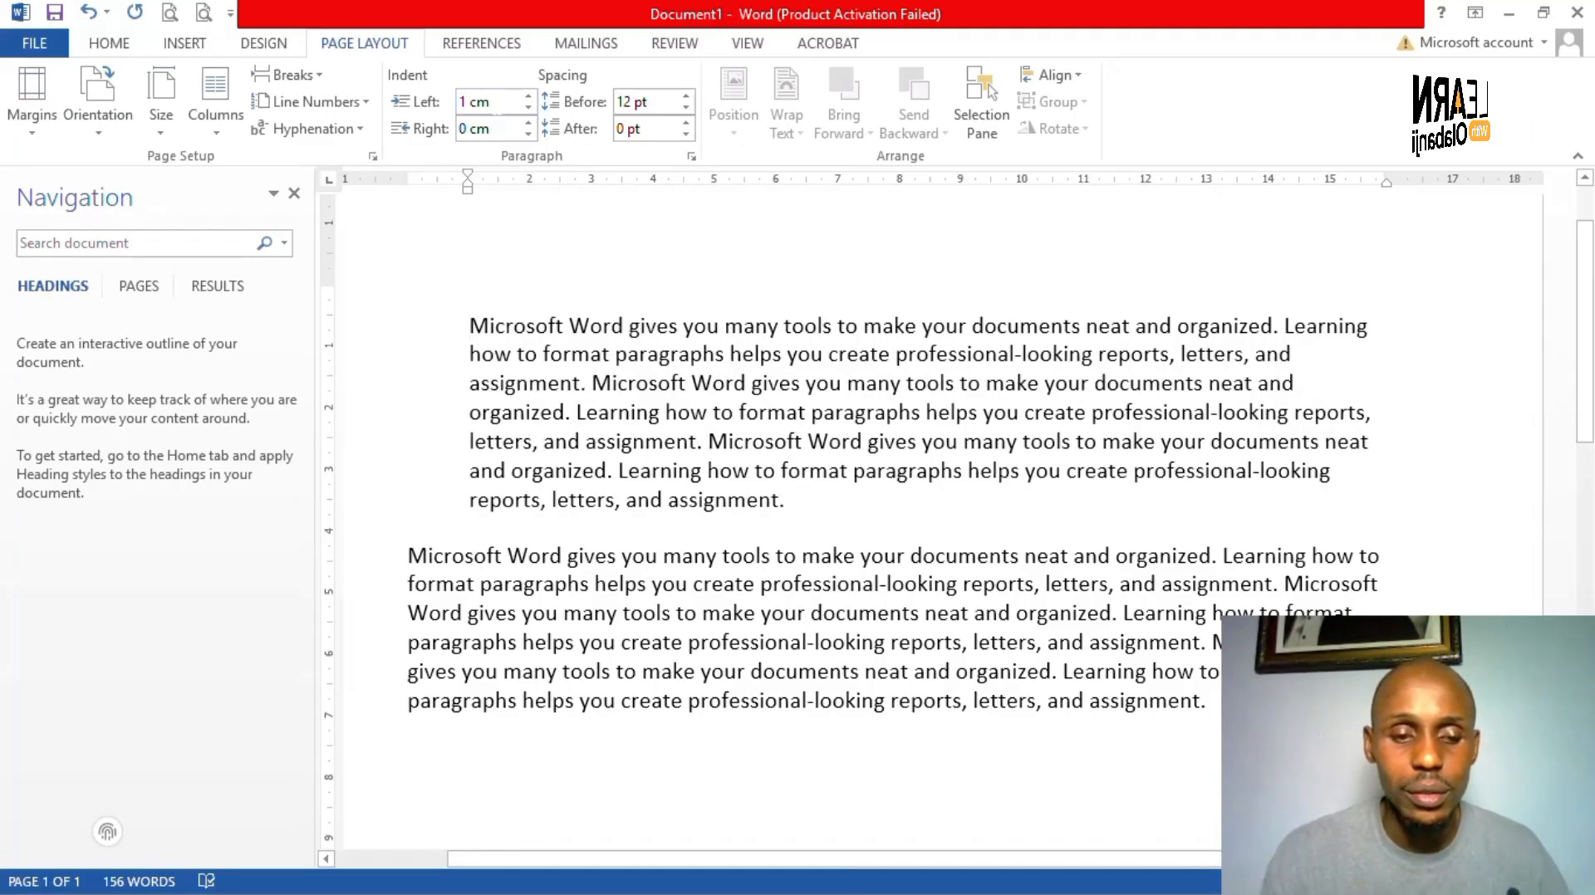
type("0")
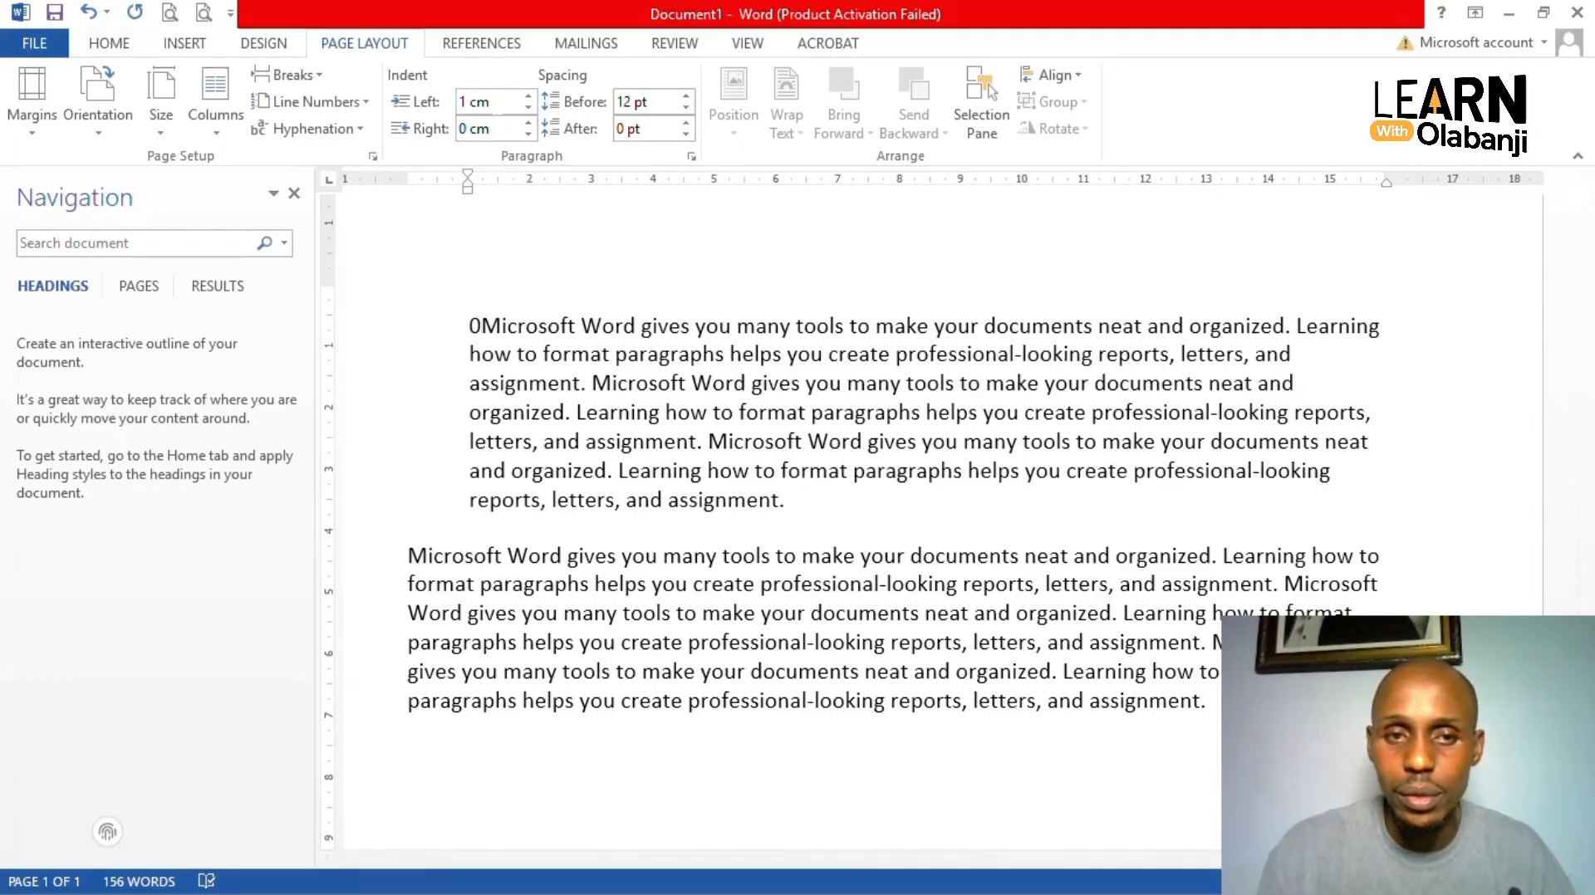
key("BackSpace")
left_click(504, 101)
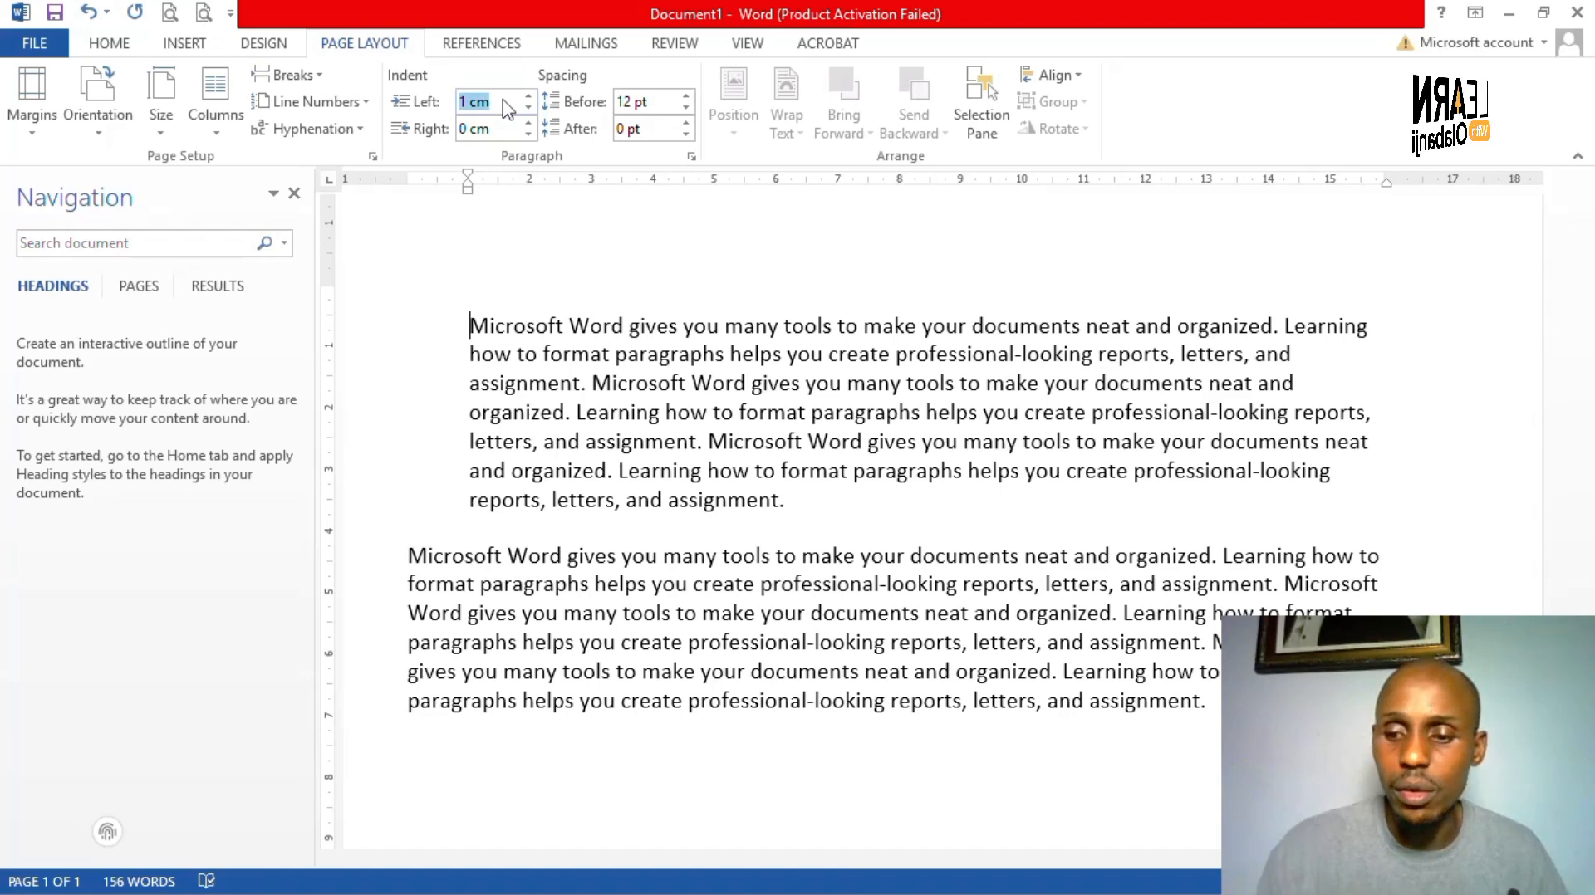
type("0")
key("Return")
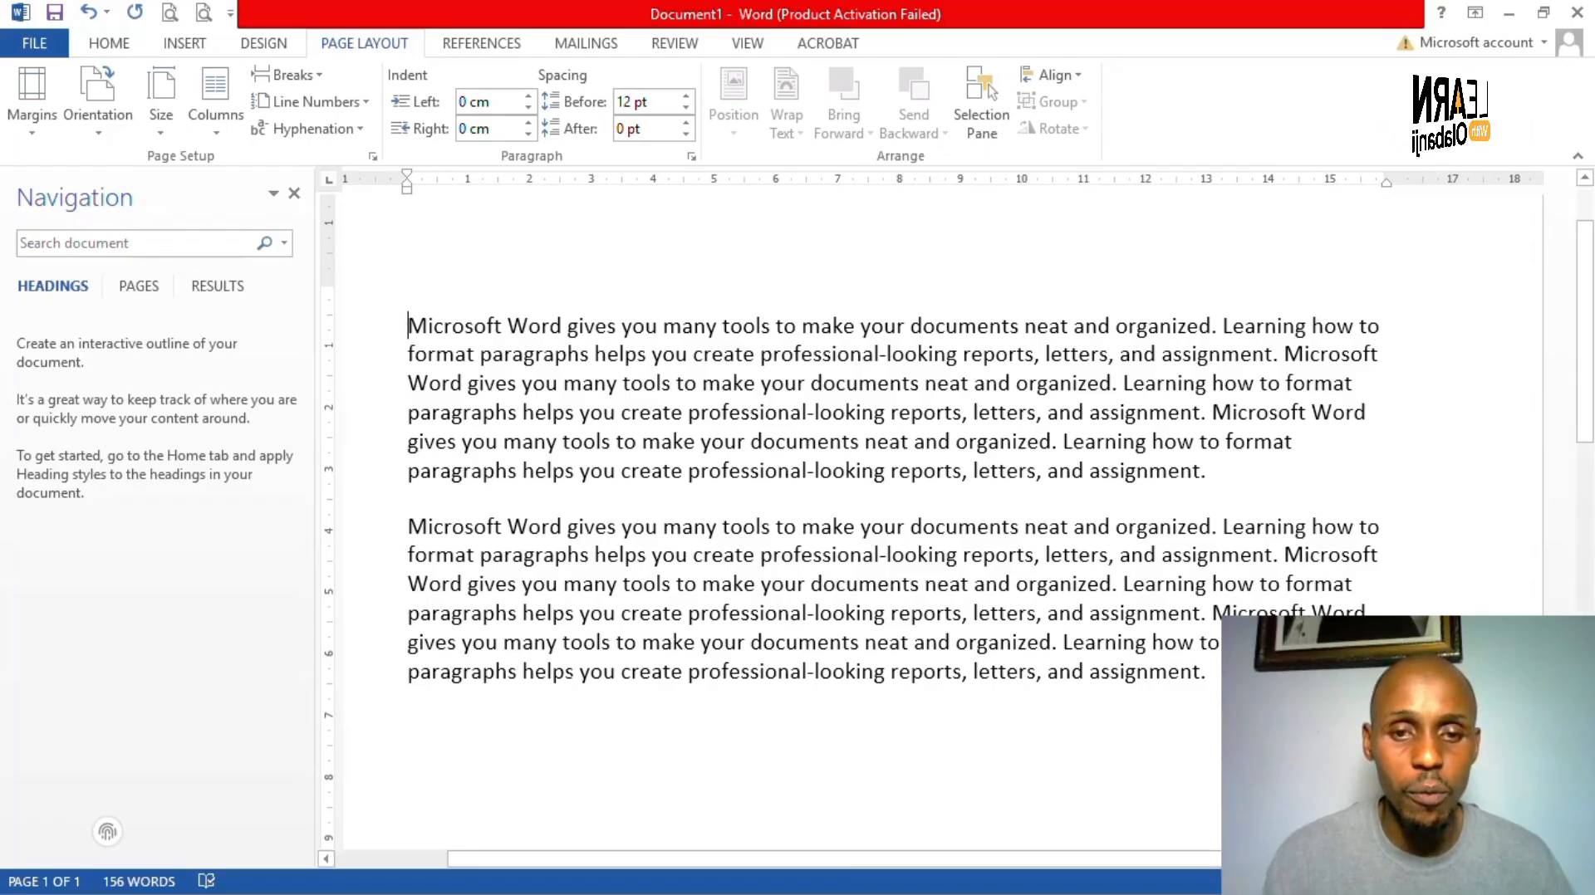
- Type Apples, Bananas and Oranges on separate lines below the second paragraph
scroll(889, 415, "down", 2)
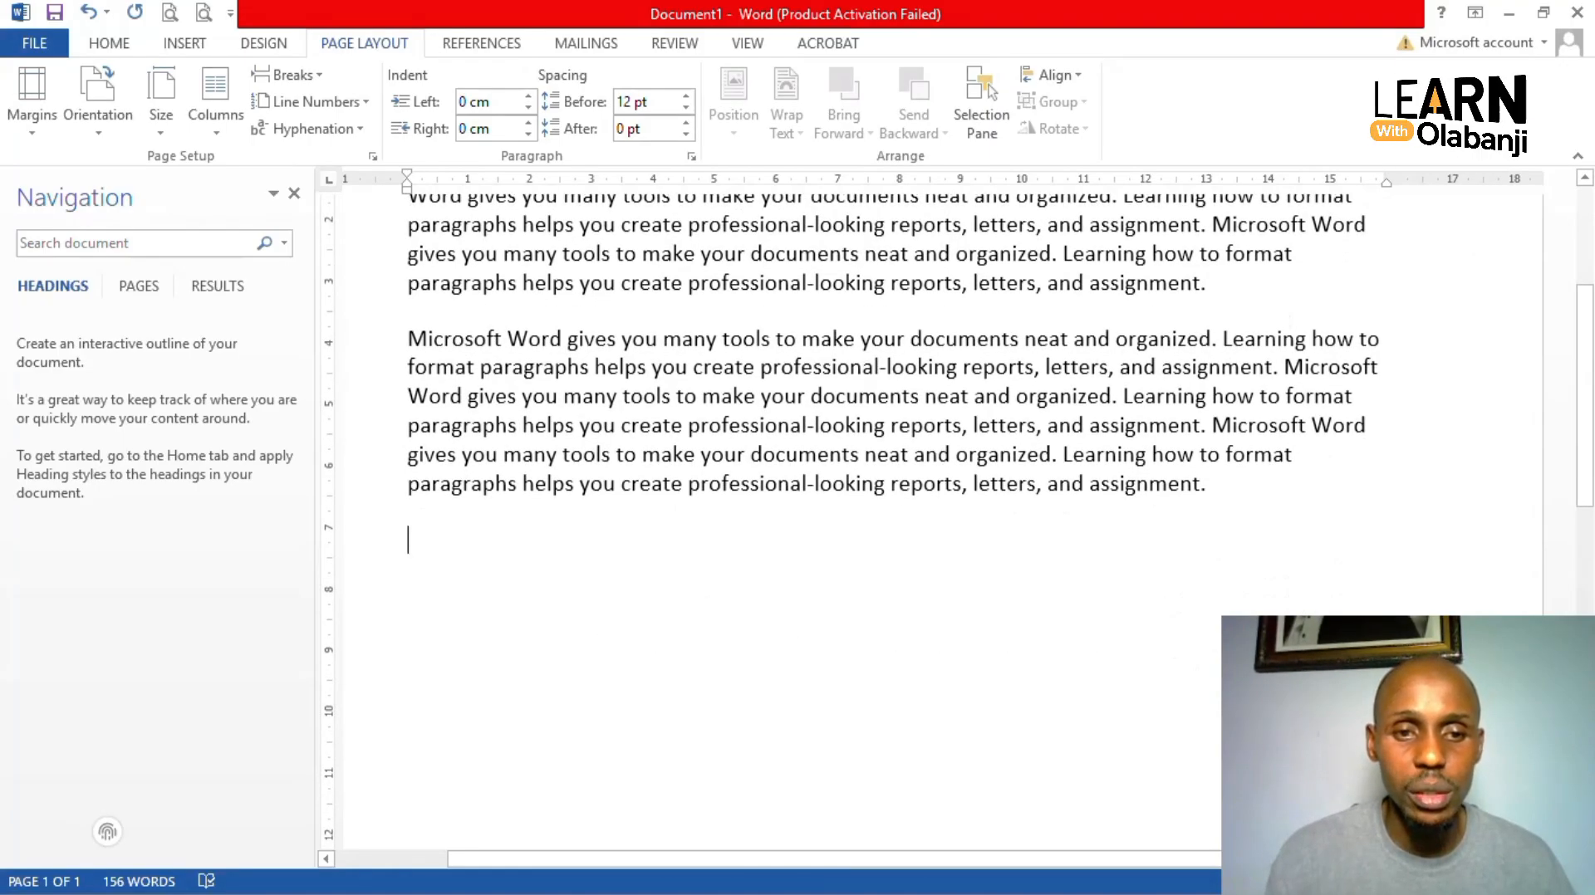
type("a")
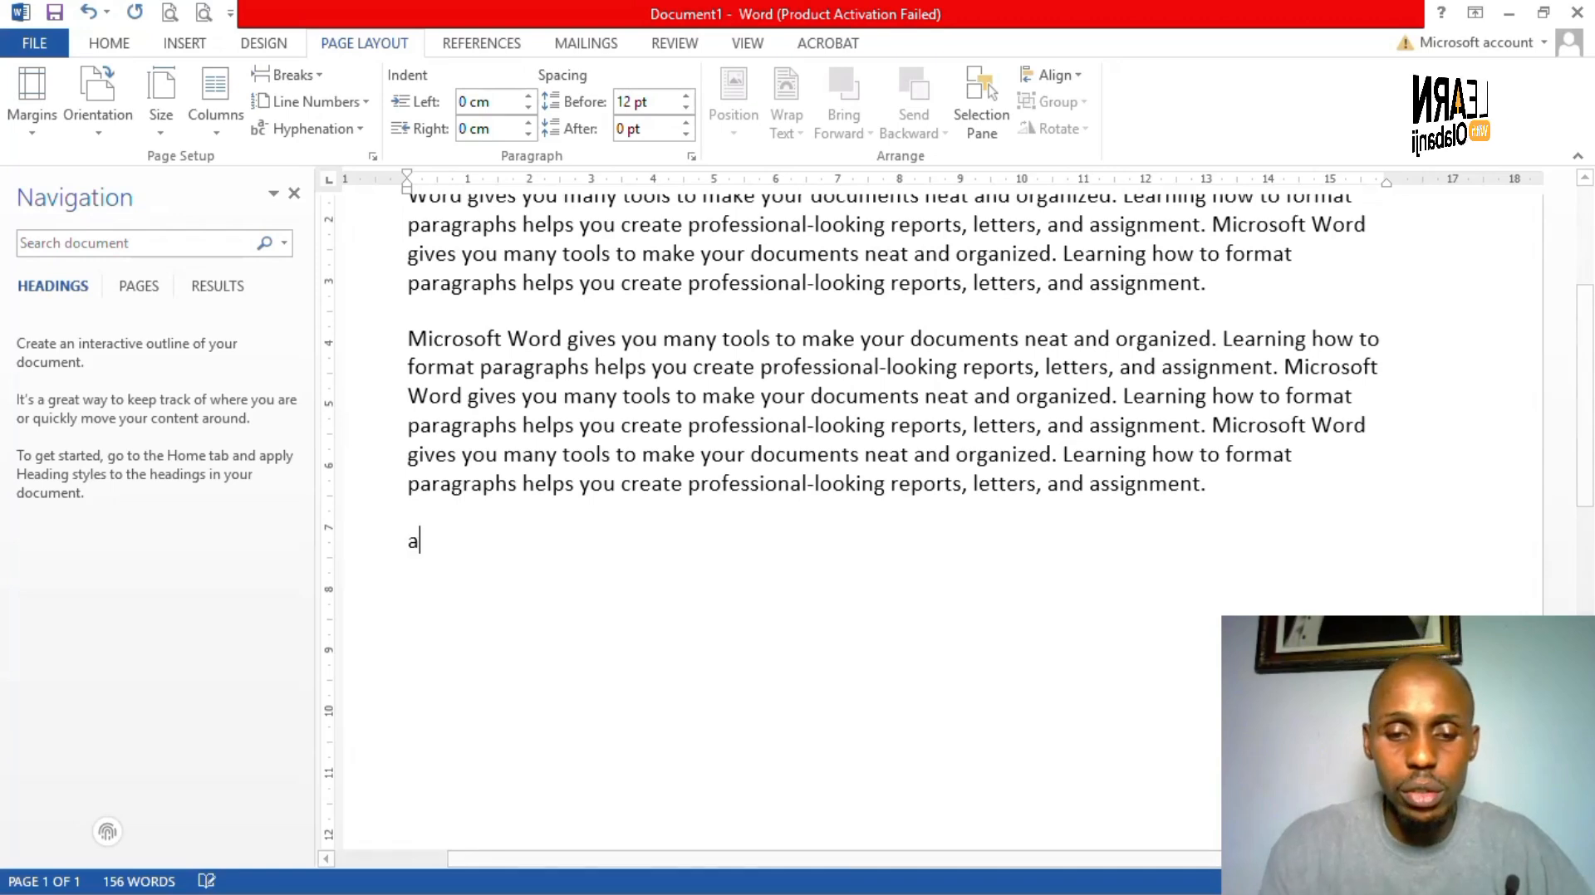
type("pply")
key("BackSpace")
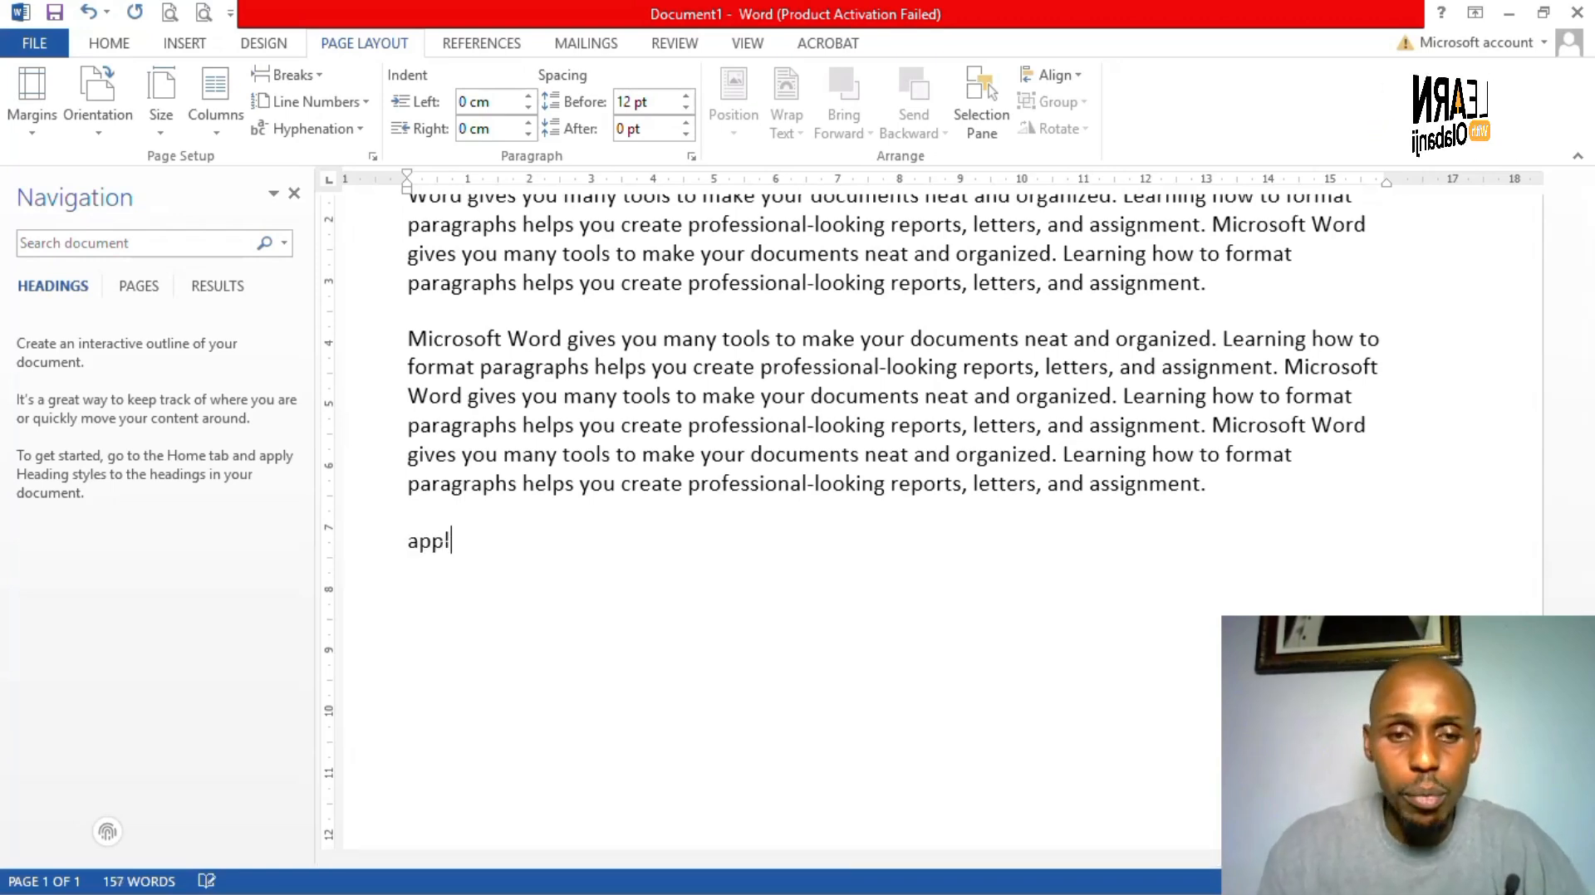
type("es")
key("Return")
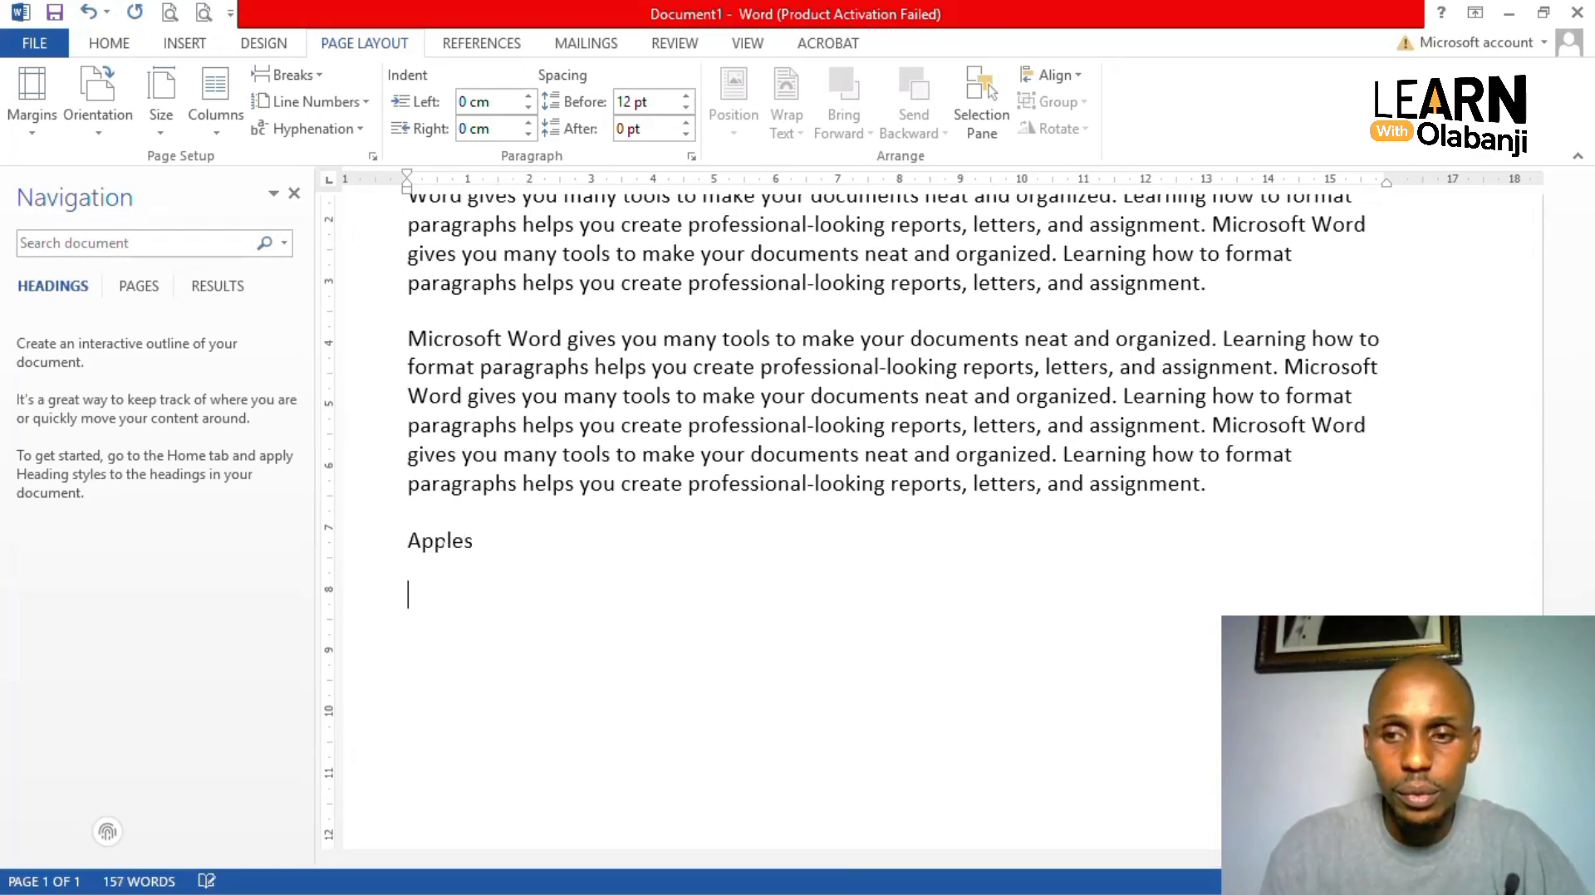
type("bana")
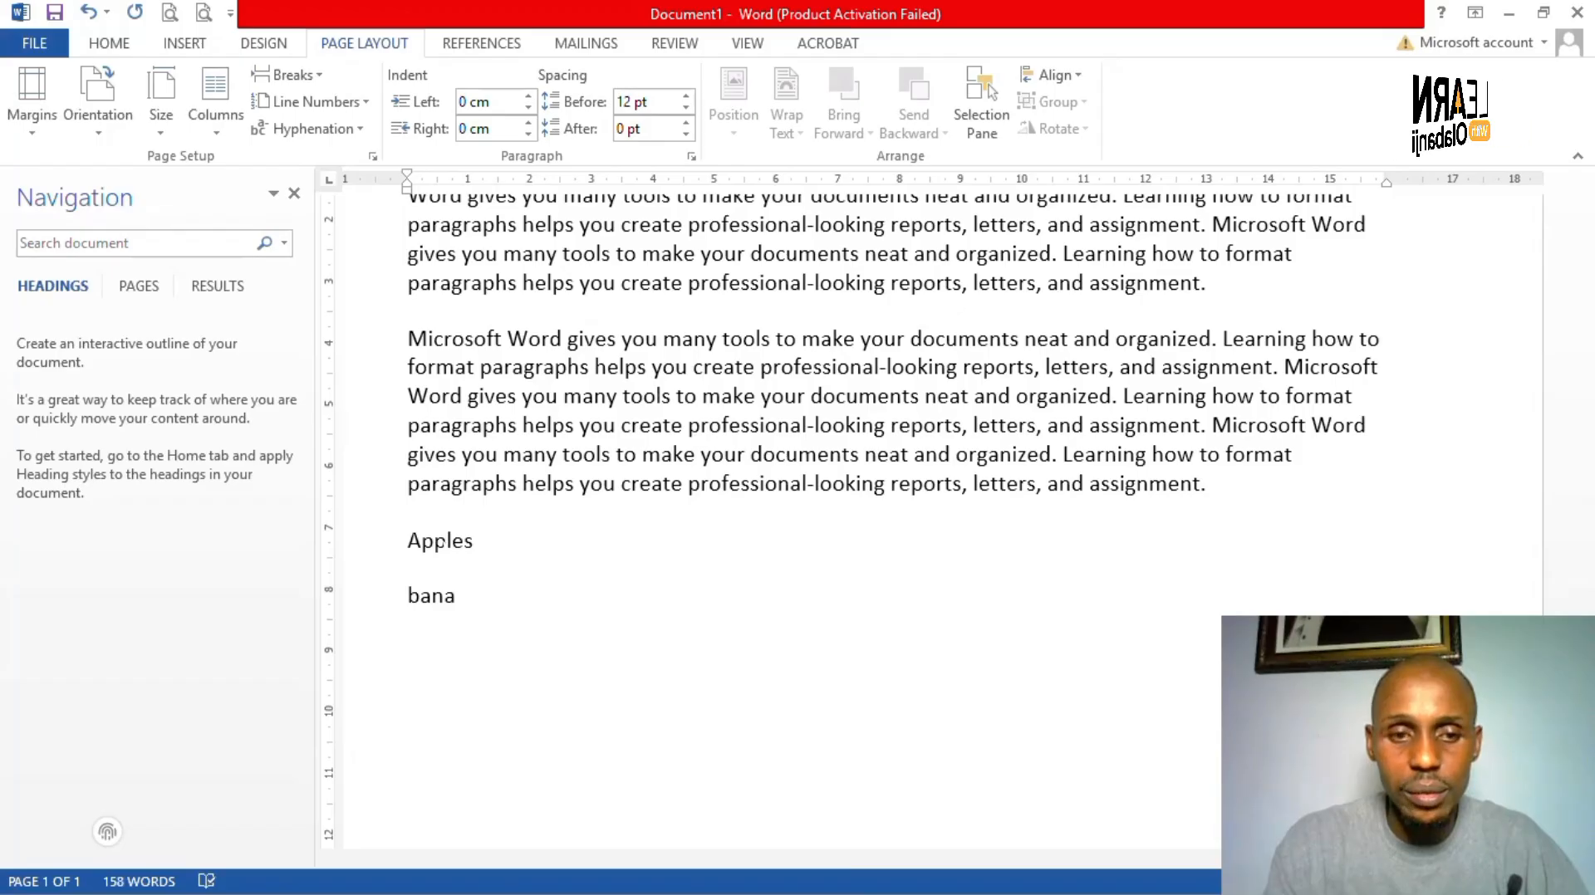
type("nas")
key("Return")
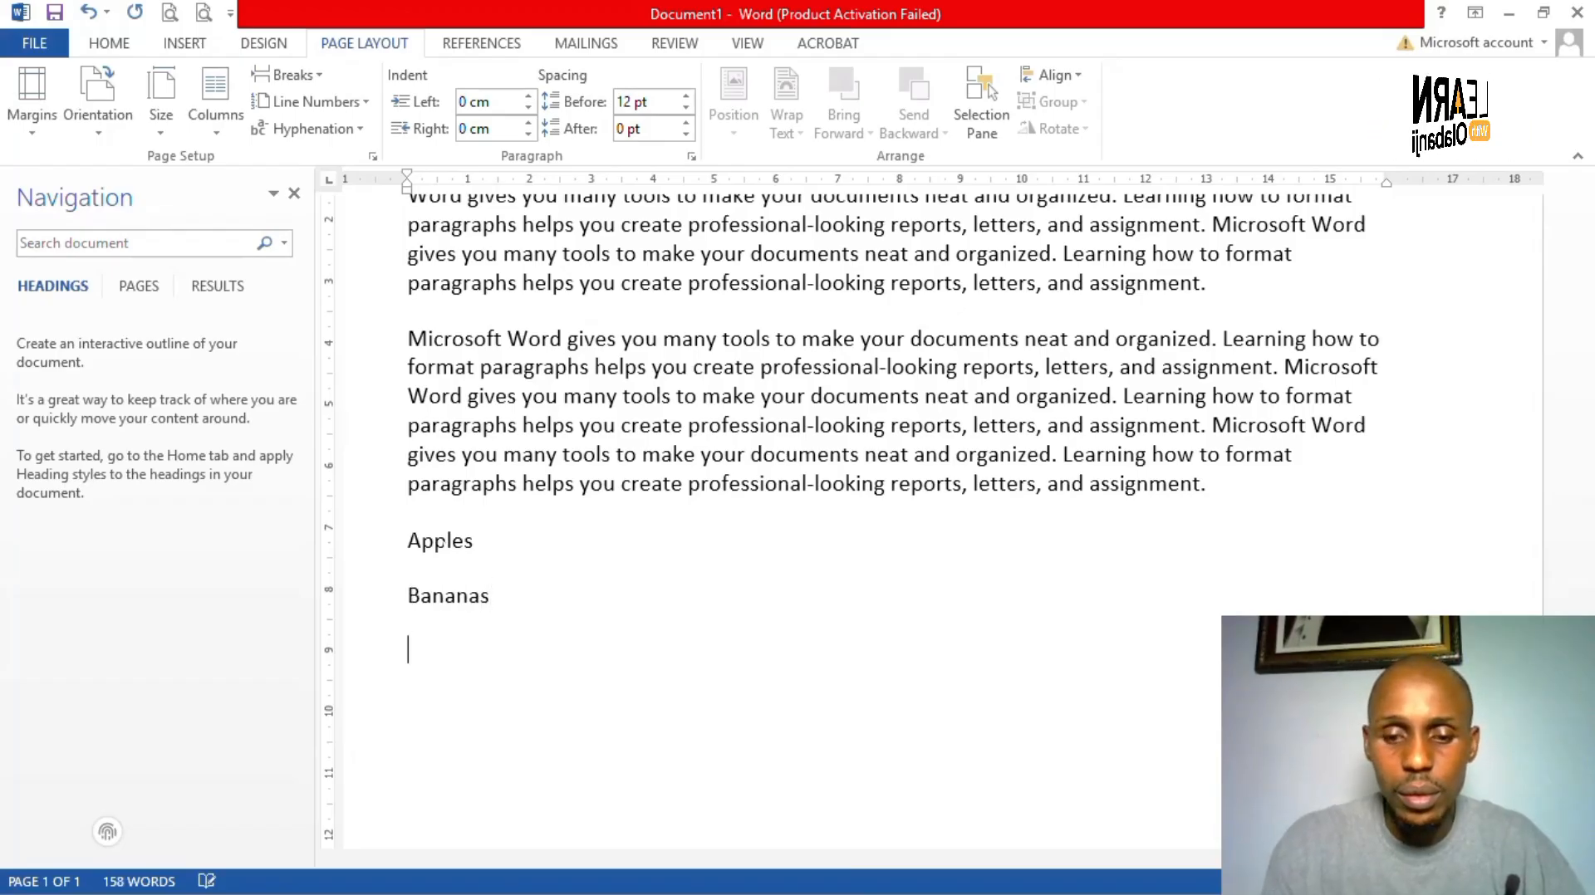
type("orag")
key("BackSpace")
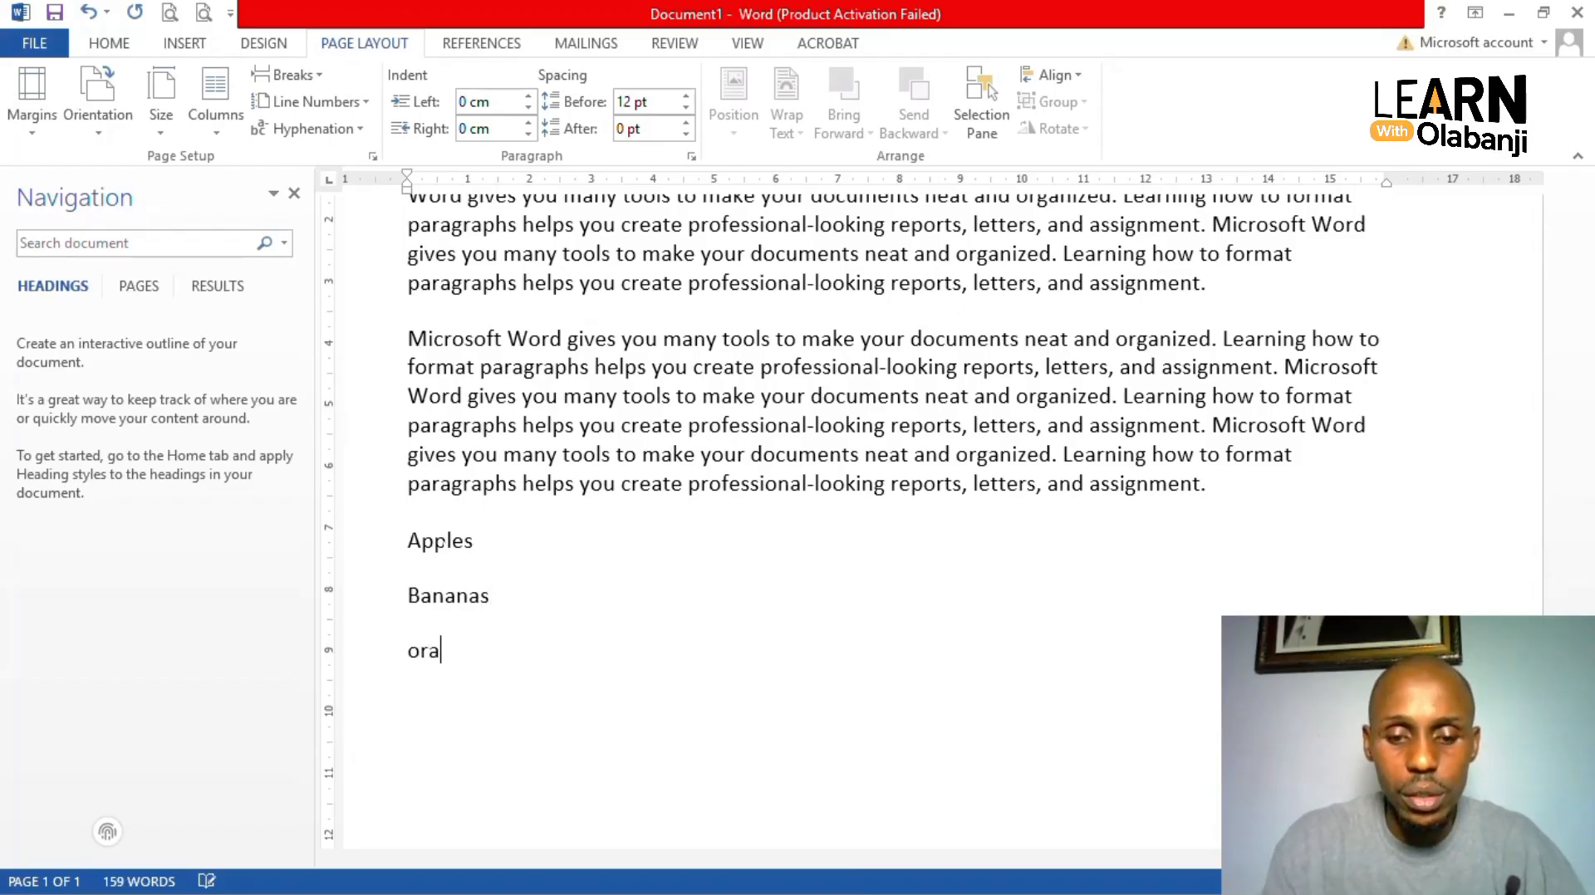
type("nges")
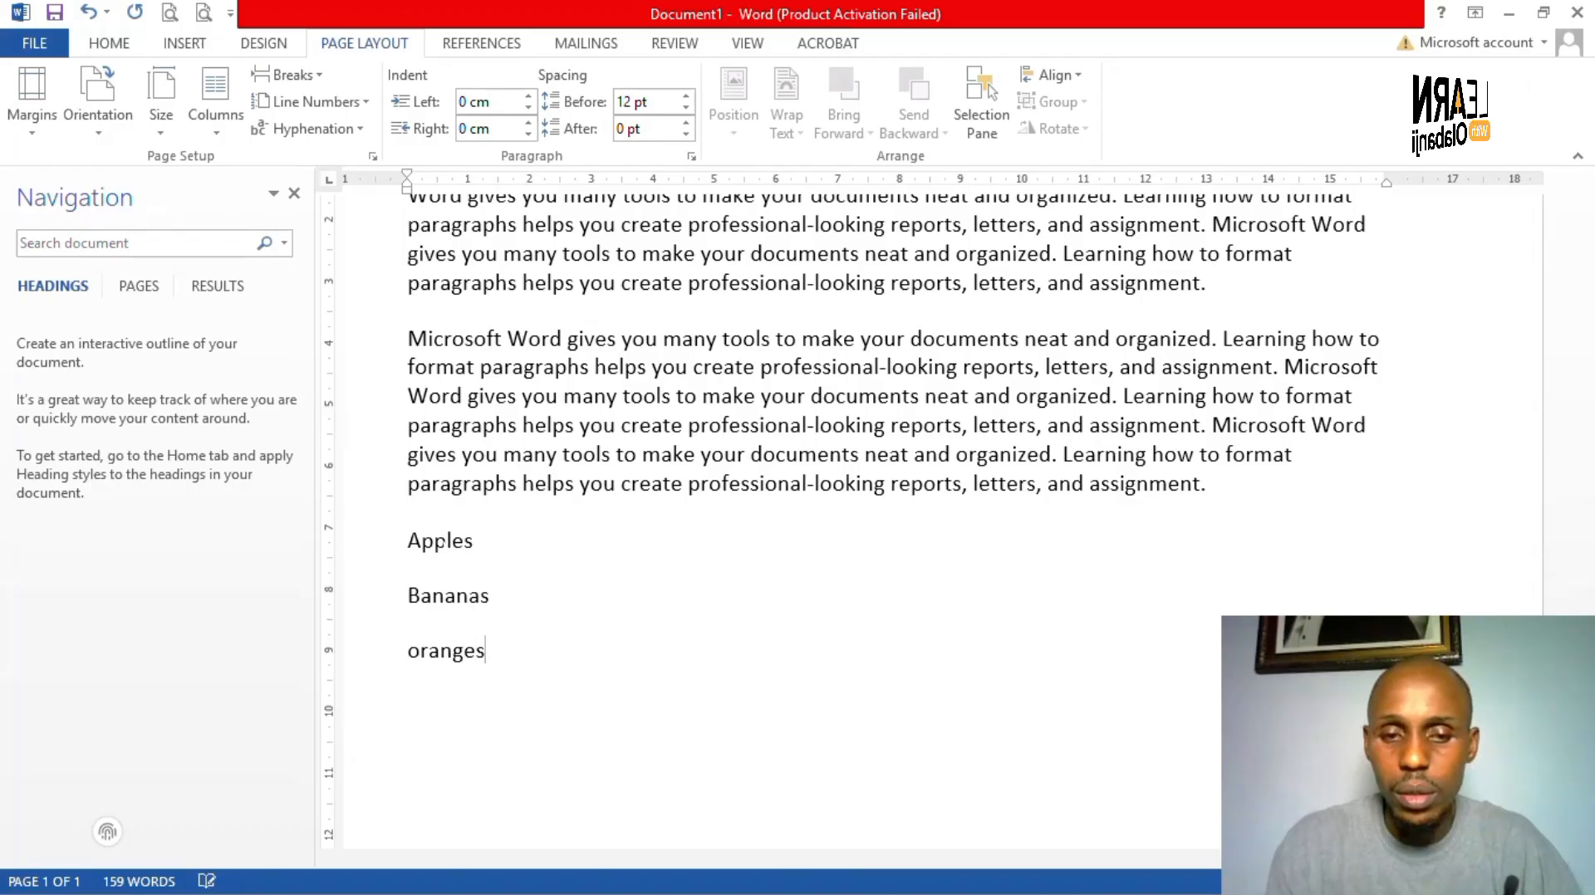
key("Return")
- Select the Apples, Bananas and Oranges lines
key("Up")
key("Up")
key("Up")
key("Up")
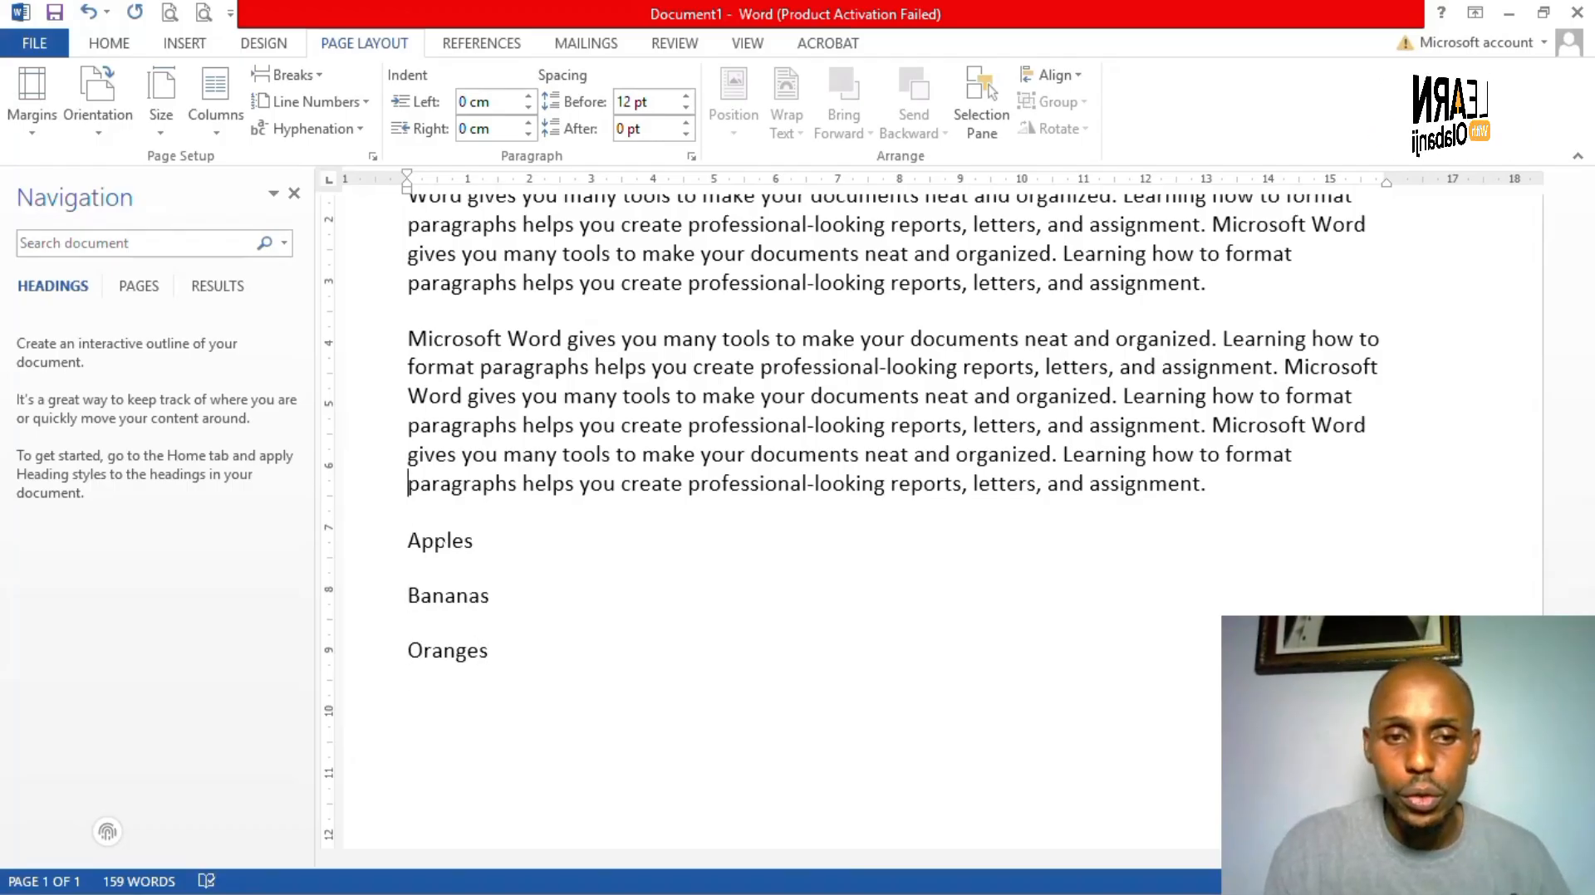
key("Down")
key("shift+Down")
key("shift+Down")
key("shift+Down")
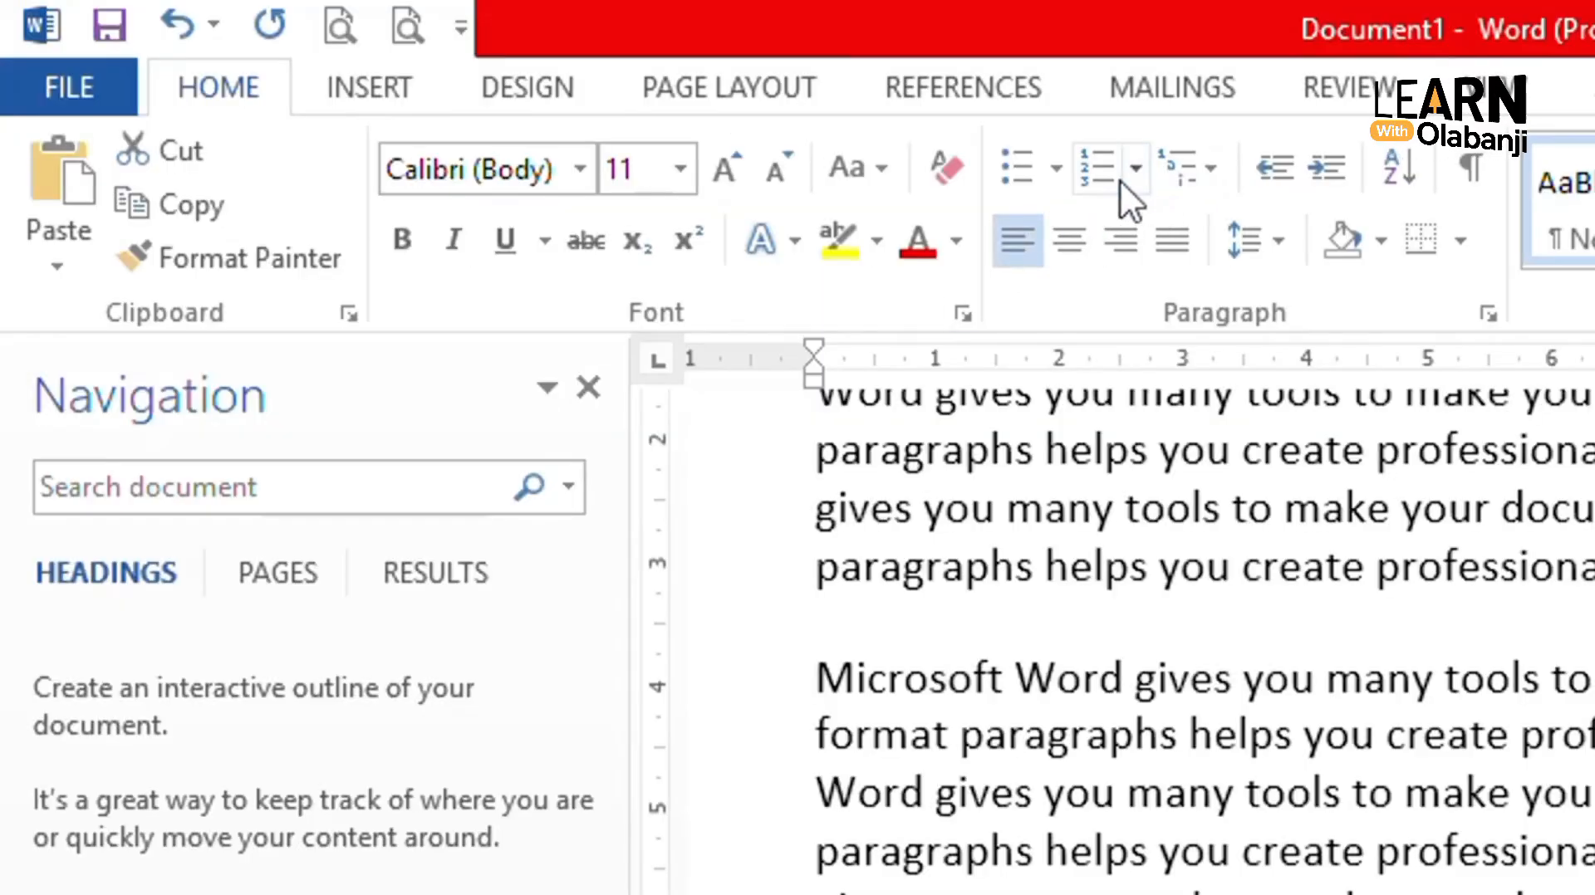
- Apply round filled bullets to the Apples, Bananas and Oranges lines
left_click(1054, 181)
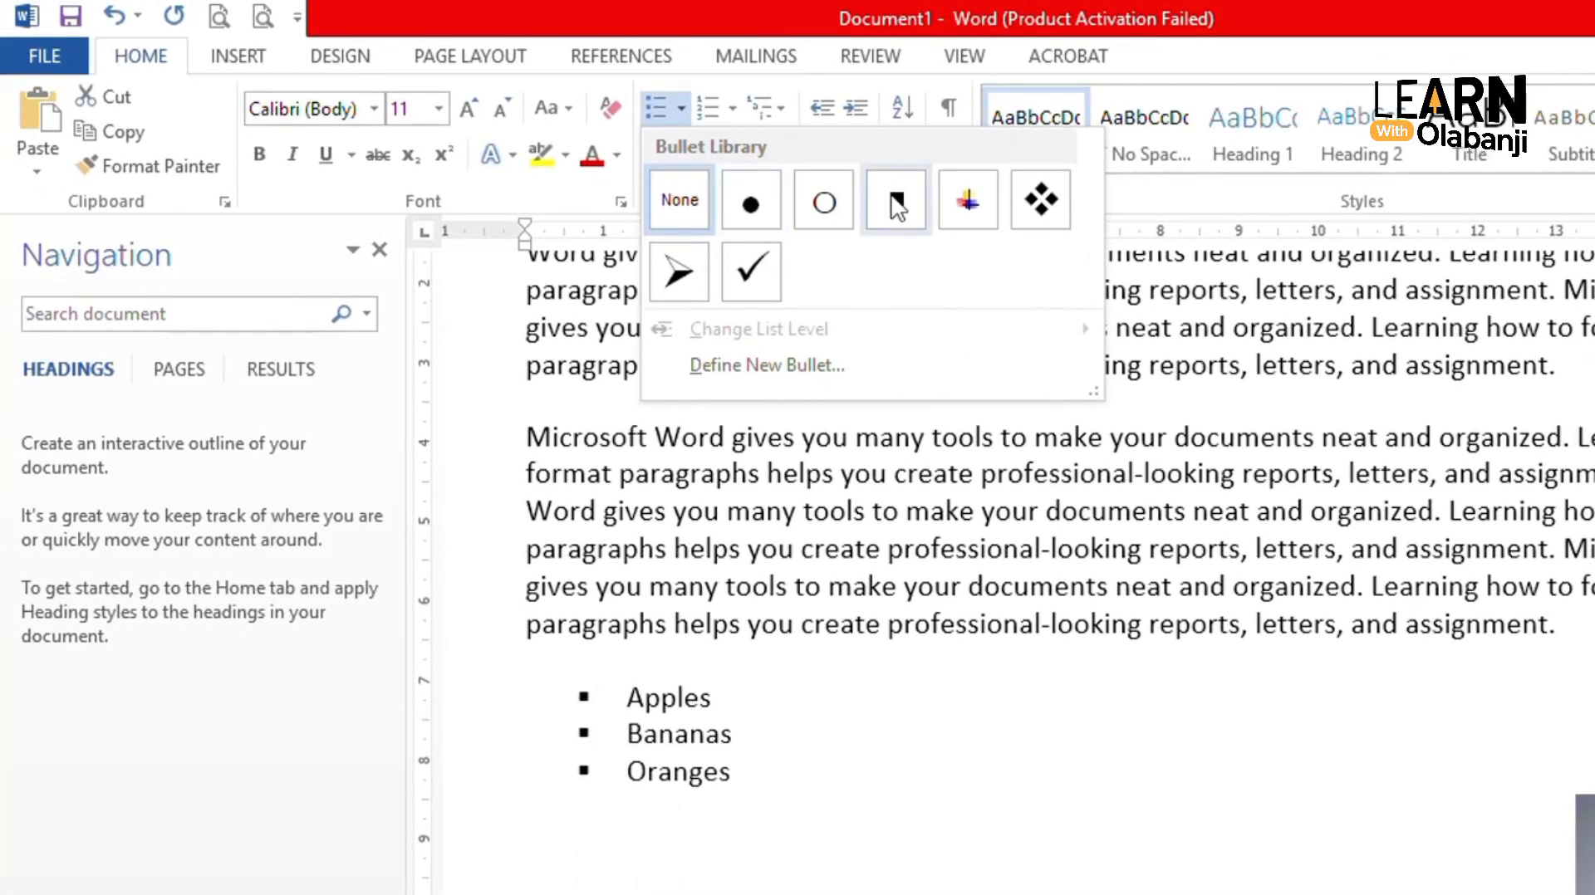
left_click(752, 208)
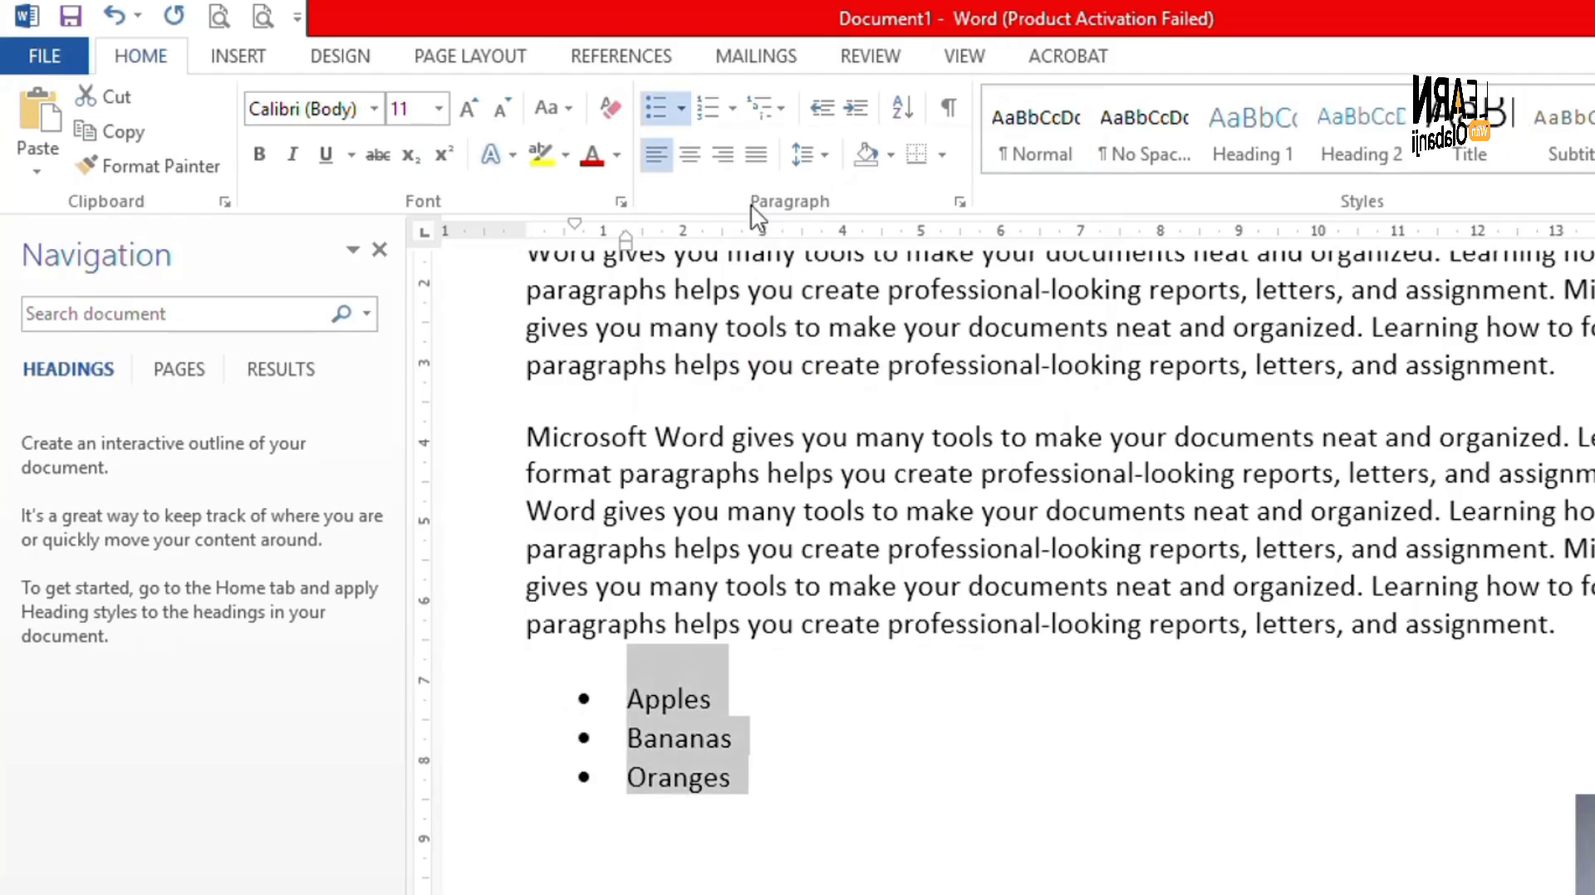
left_click(867, 783)
- Select the three bulleted fruit items again
scroll(867, 783, "down", 3)
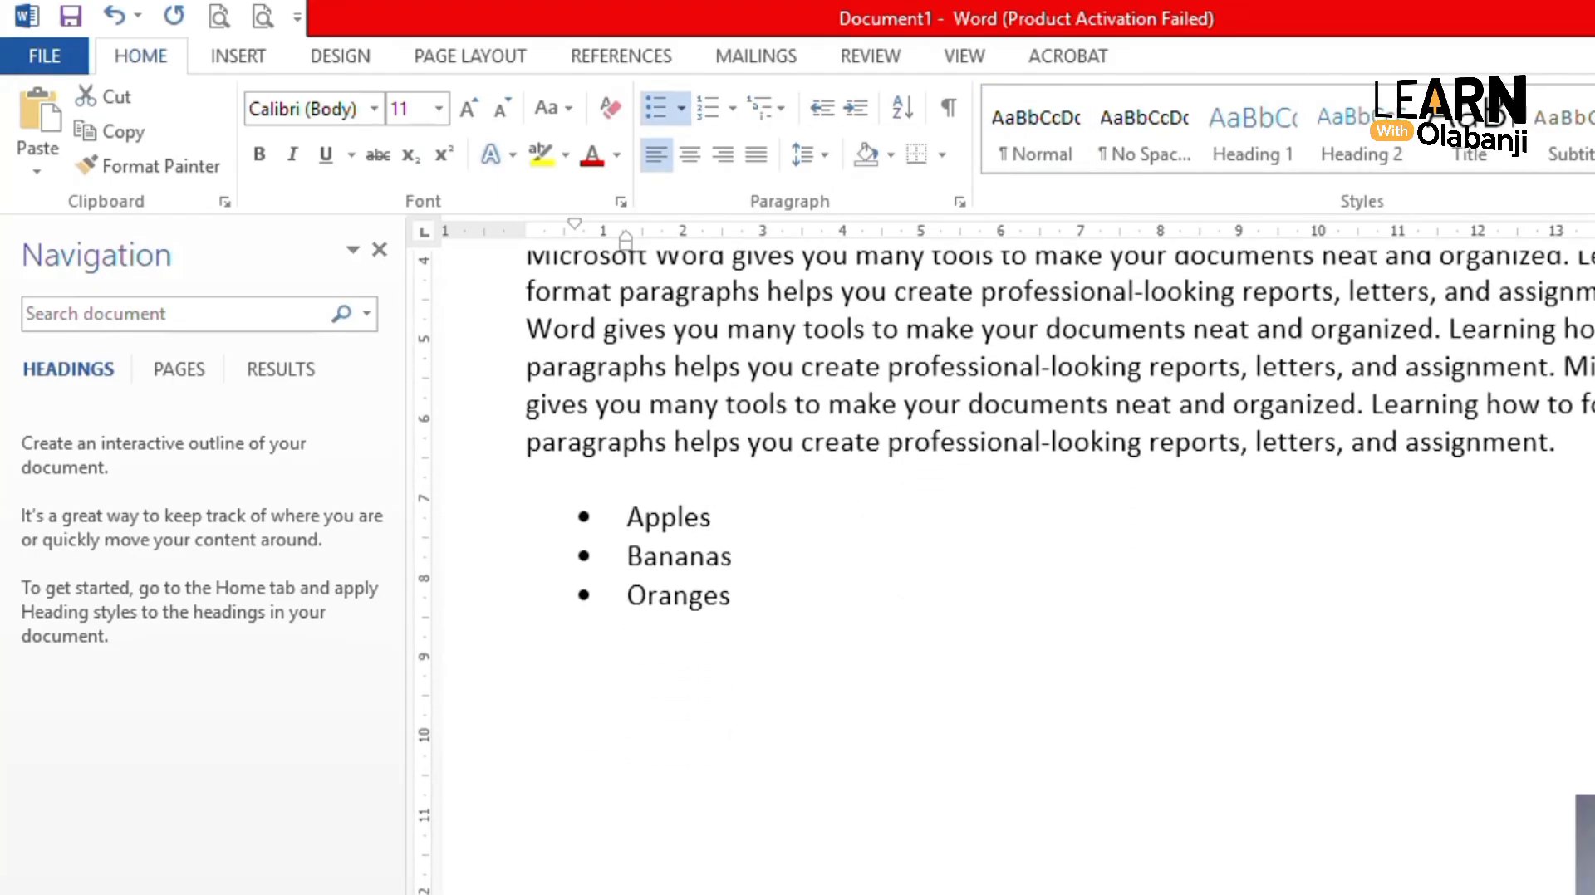
scroll(1005, 572, "down", 2)
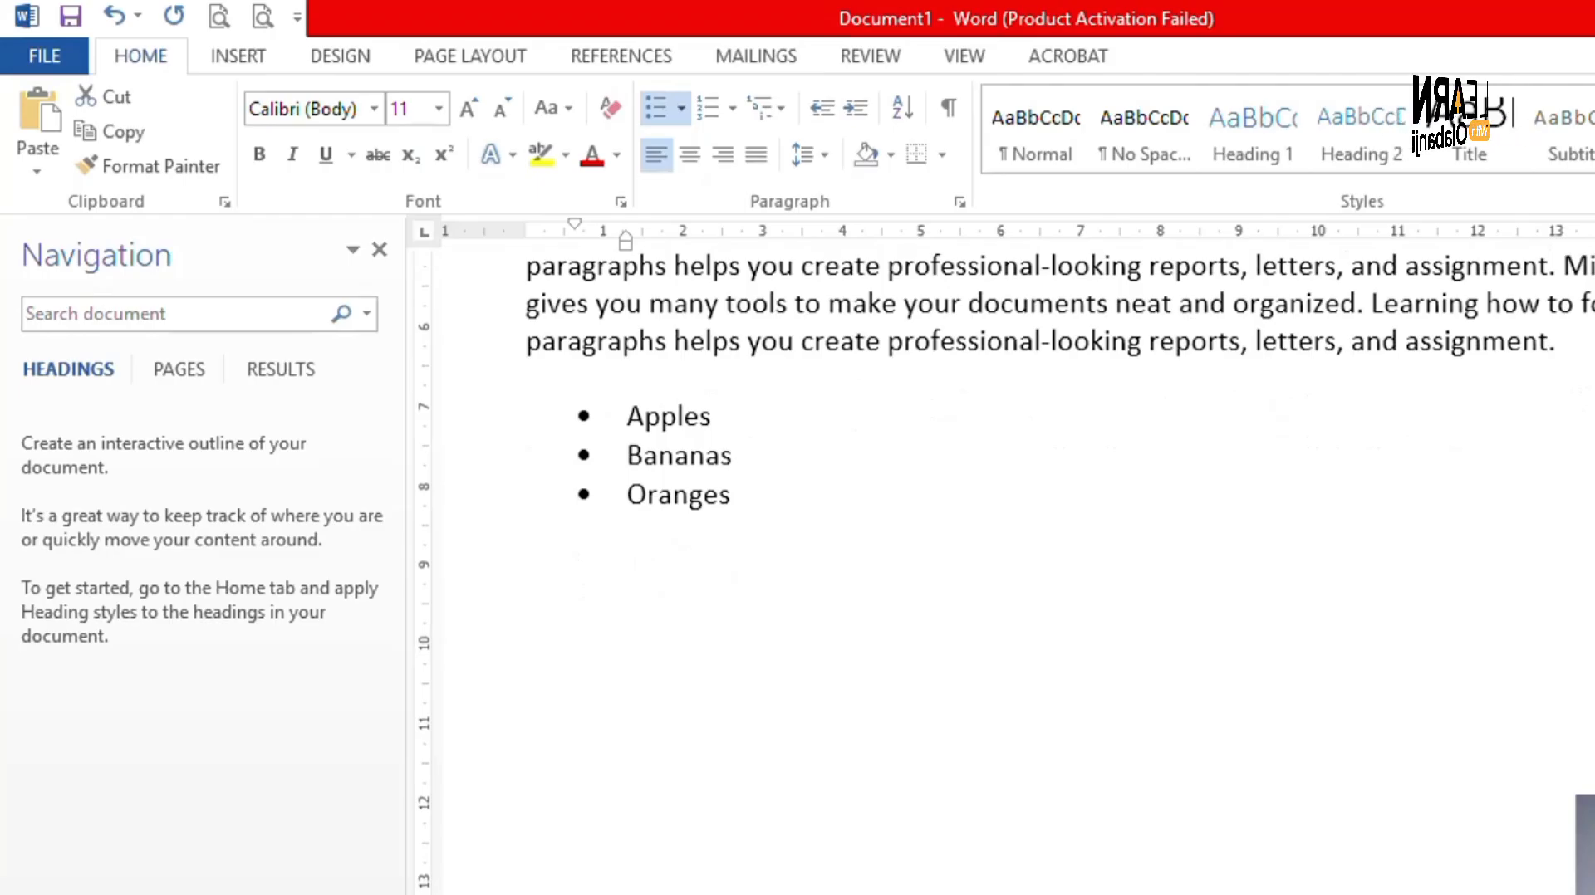
scroll(1006, 498, "up", 1)
left_click_drag(638, 587, 600, 485)
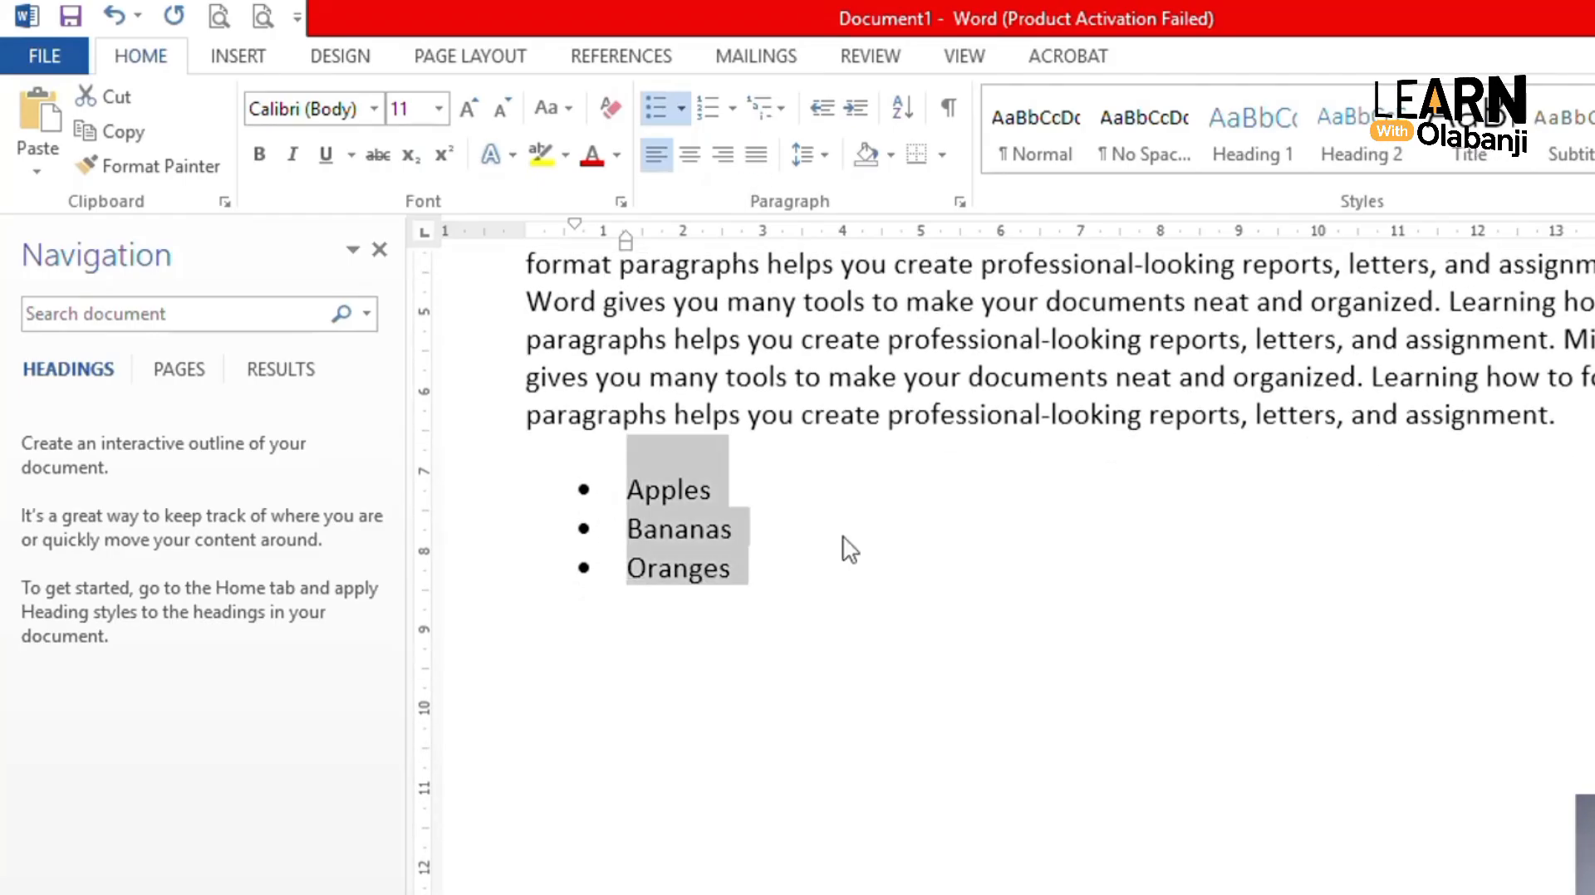
- Replace the bullets with 1., 2., 3. numbering, then reselect the list and place the cursor at Apples
left_click(731, 110)
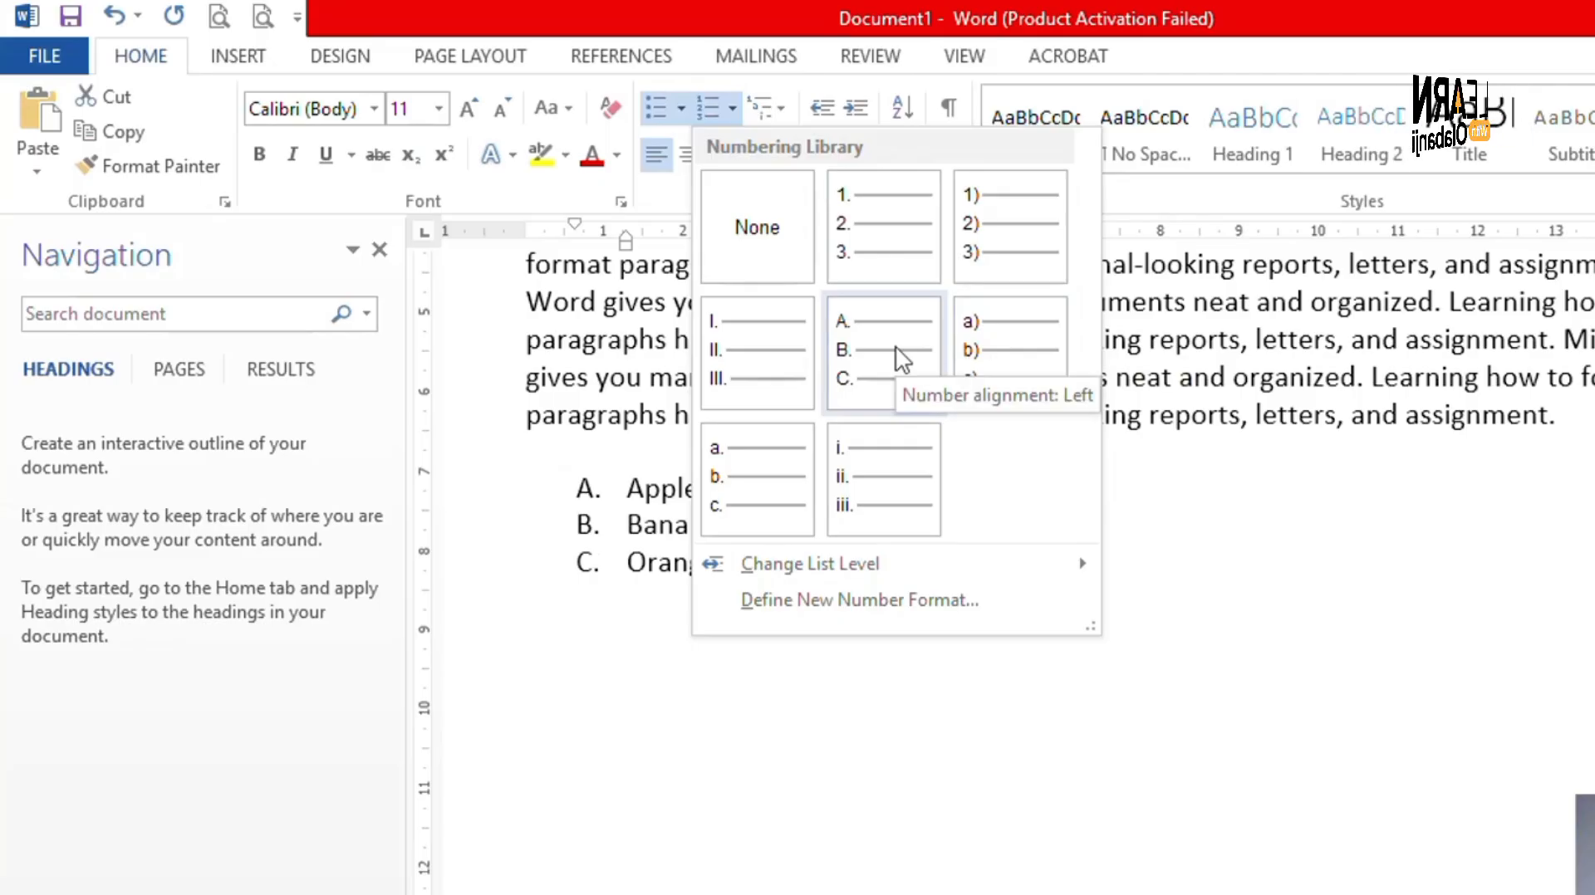
left_click(869, 228)
left_click(839, 565)
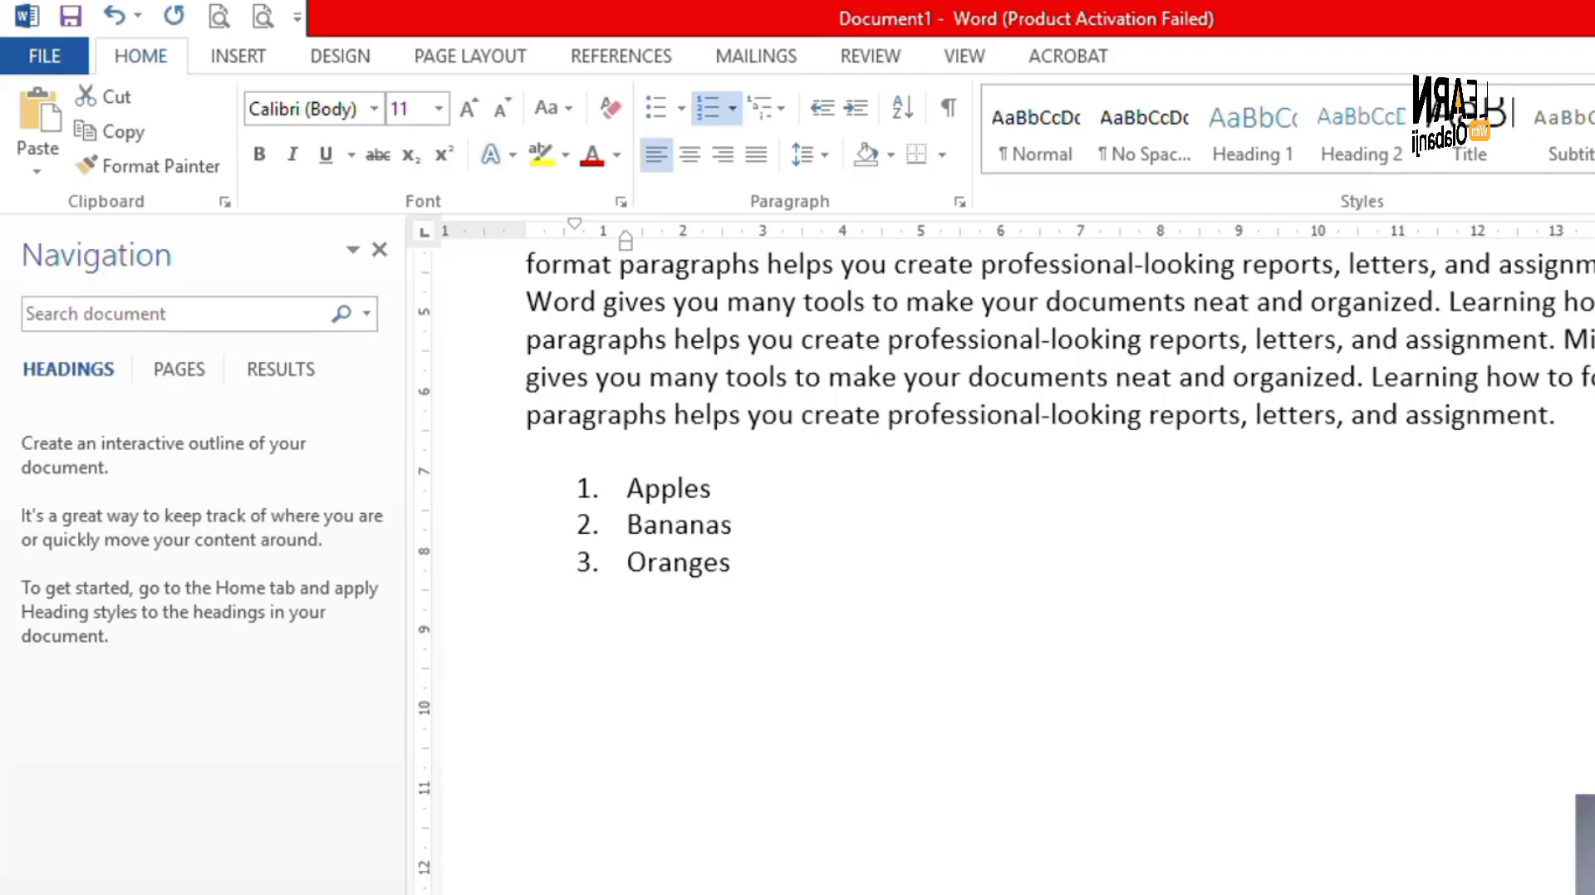
left_click_drag(684, 563, 629, 504)
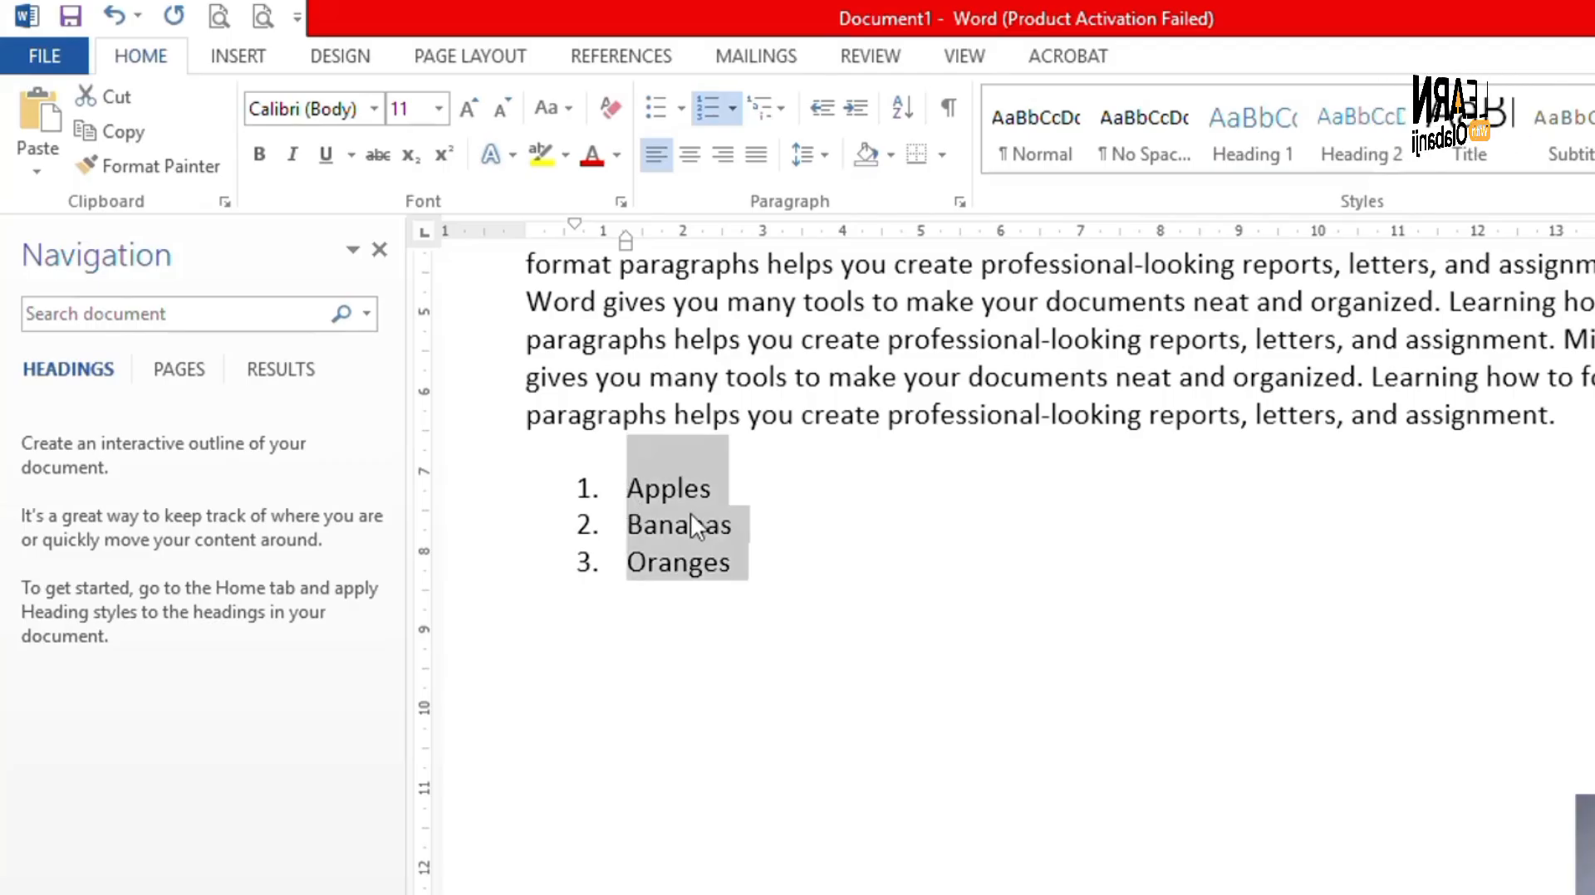
left_click(651, 496)
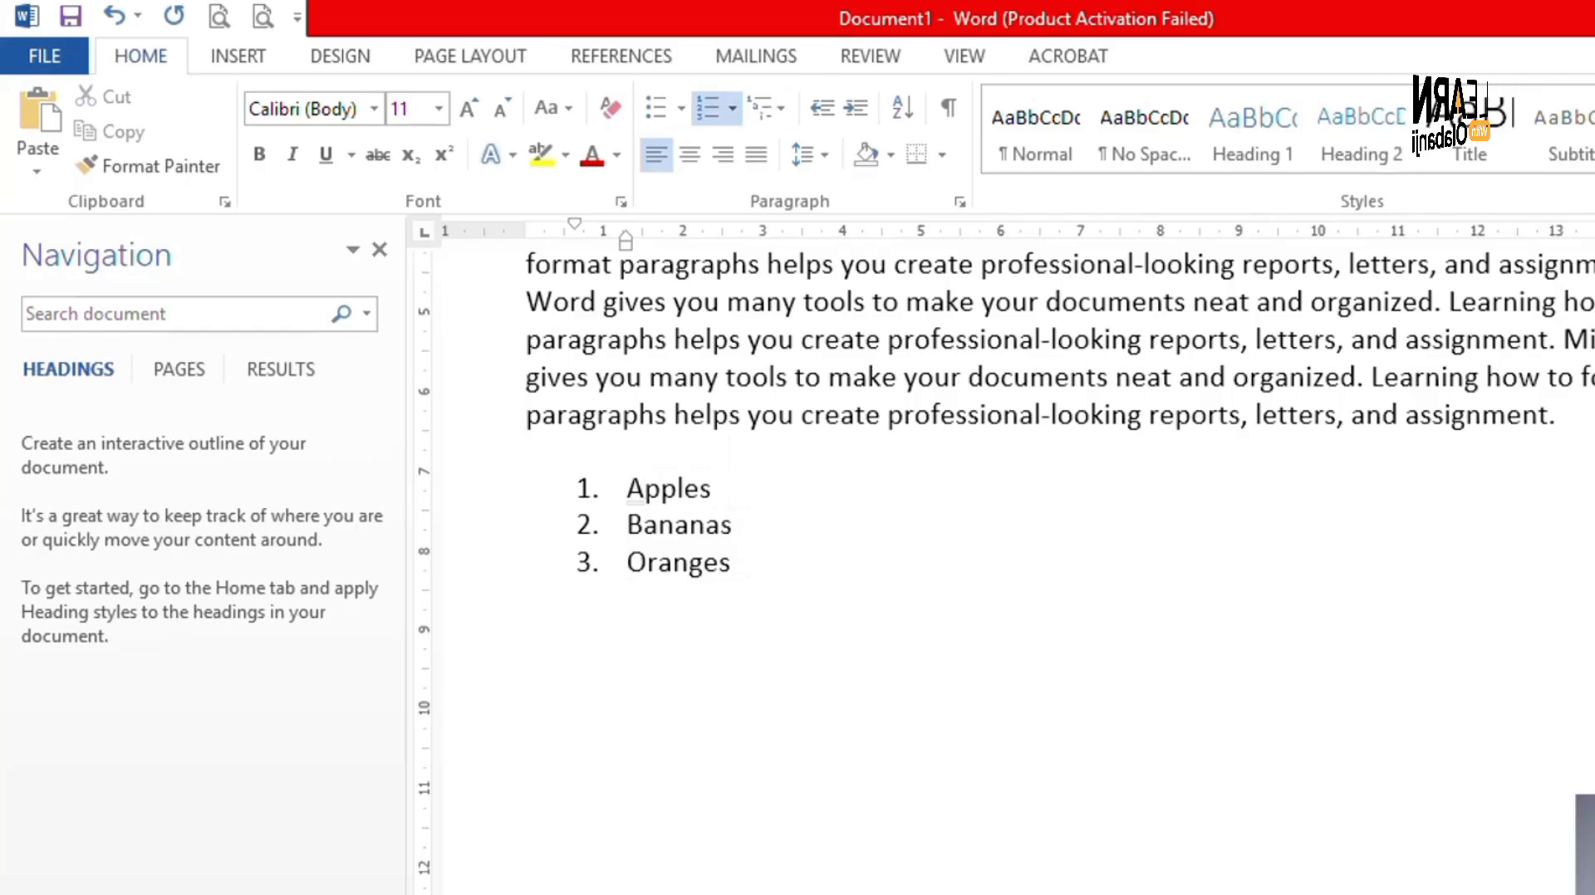
key("End")
key("Return")
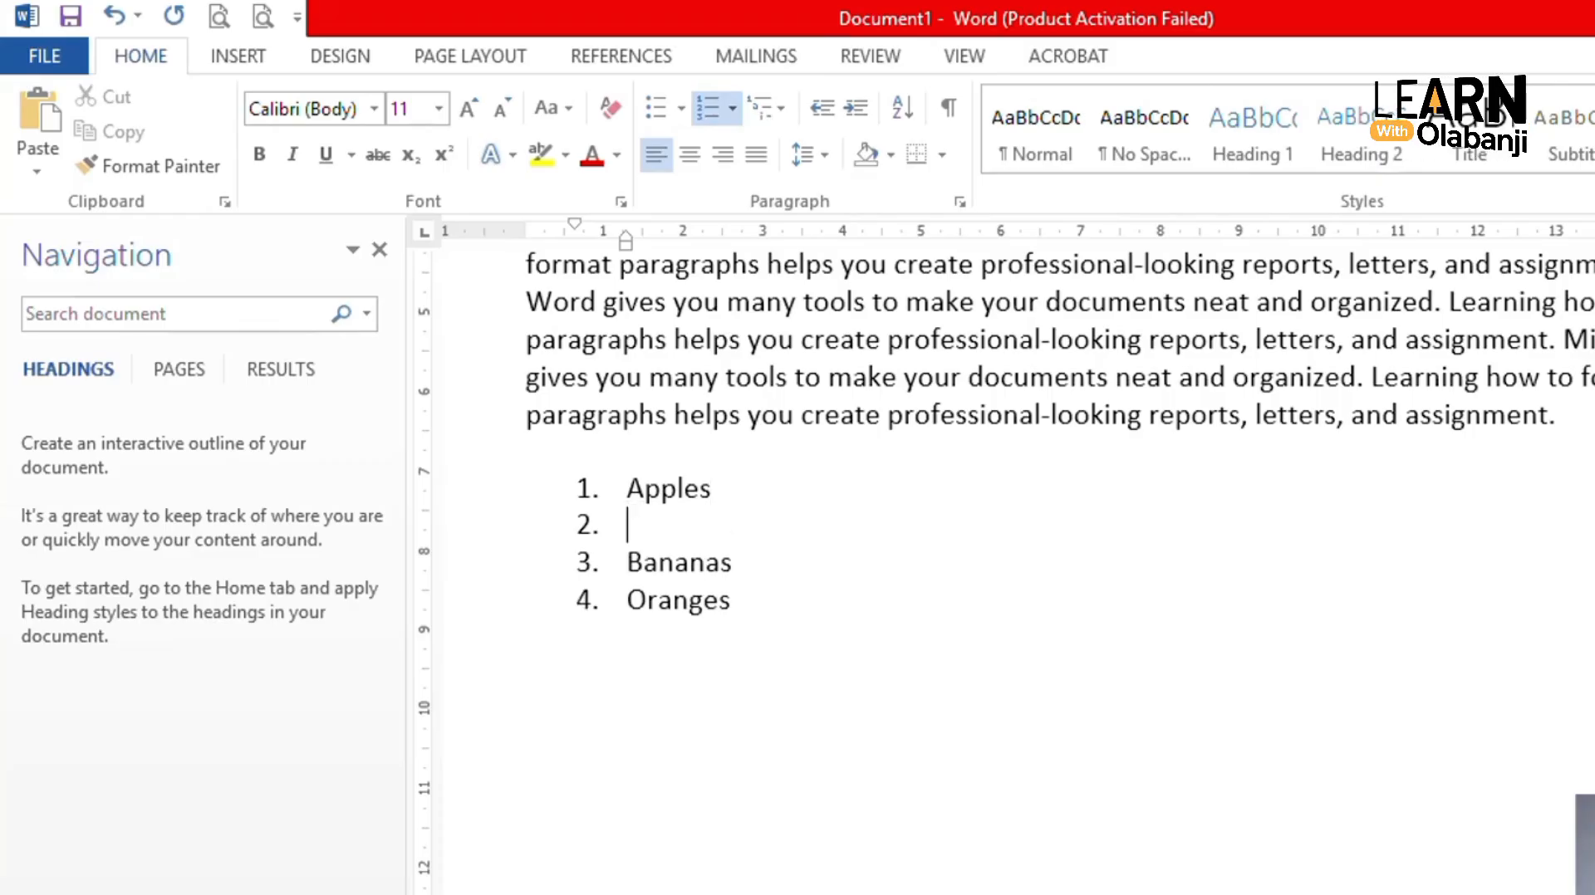
key("Tab")
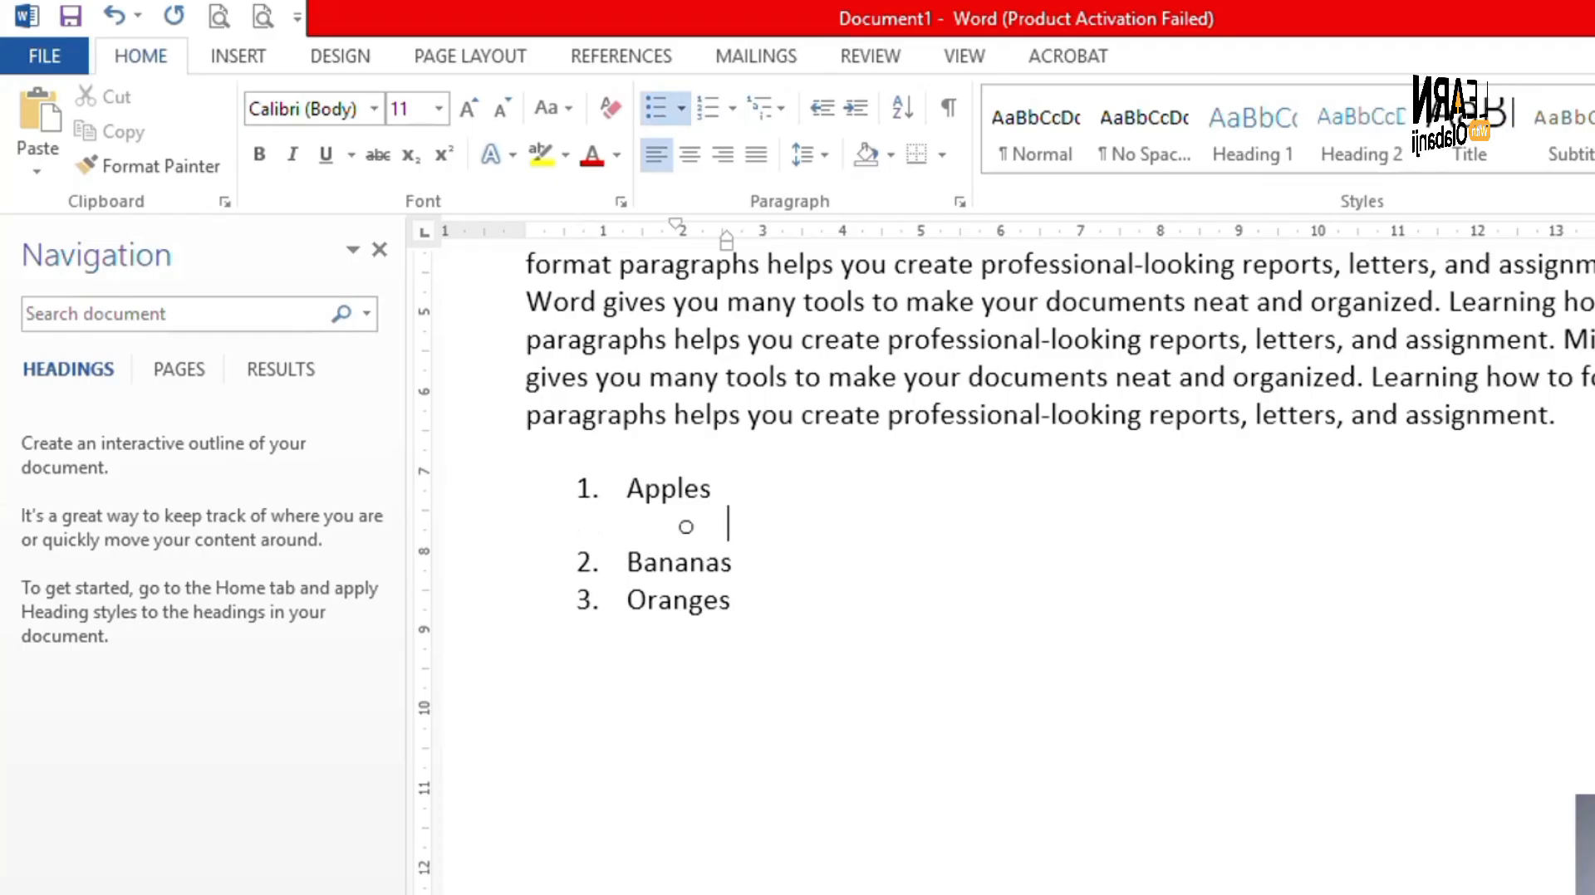
key("Tab")
key("ctrl+z")
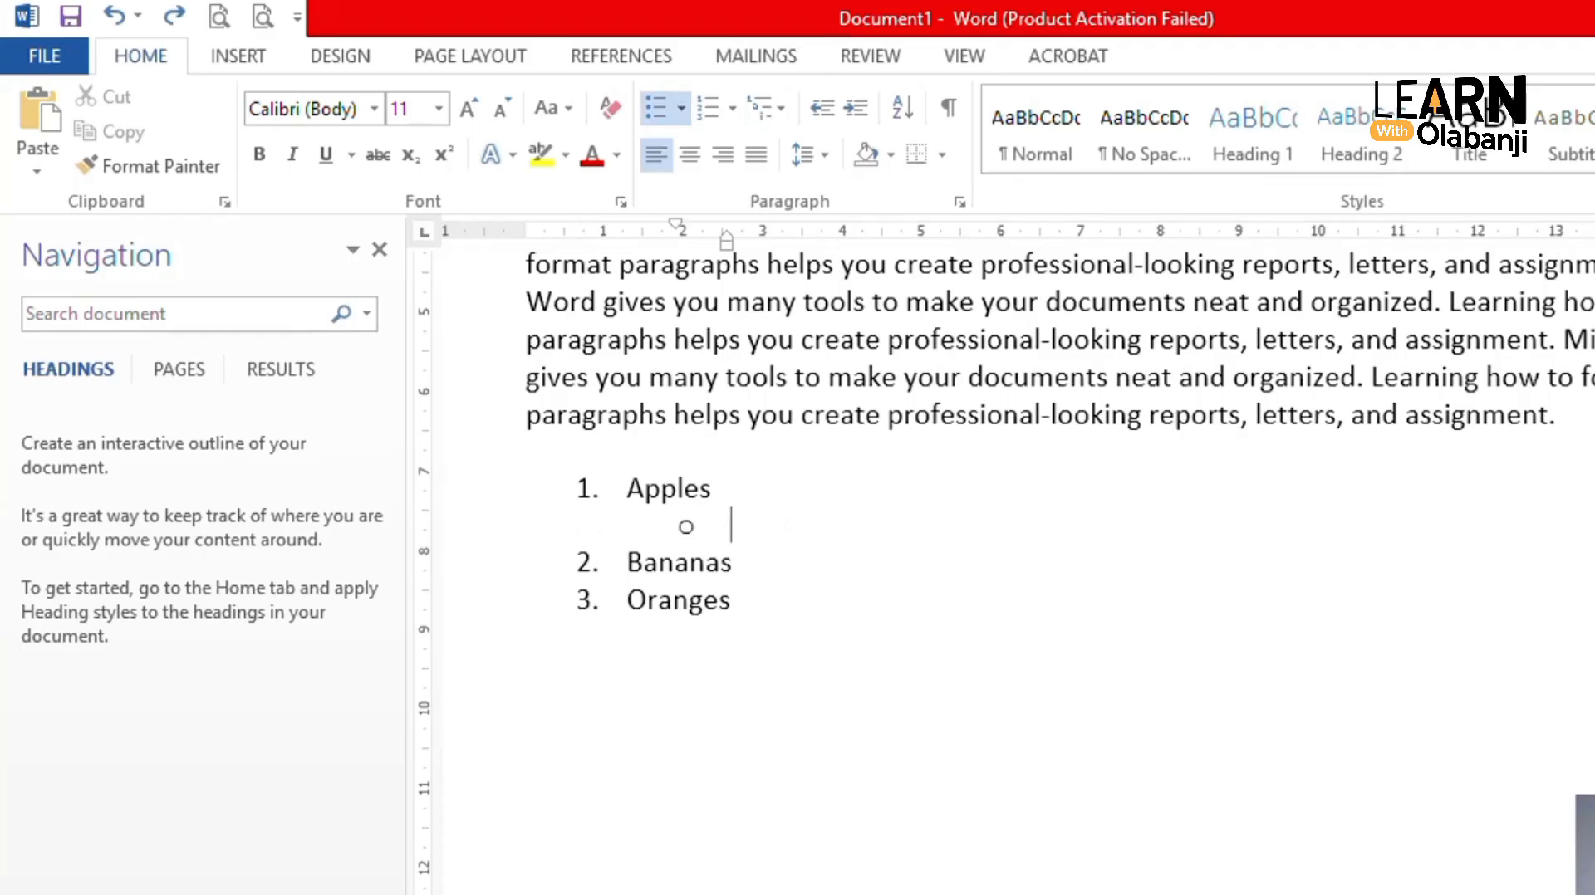
key("ctrl+z")
key("Tab")
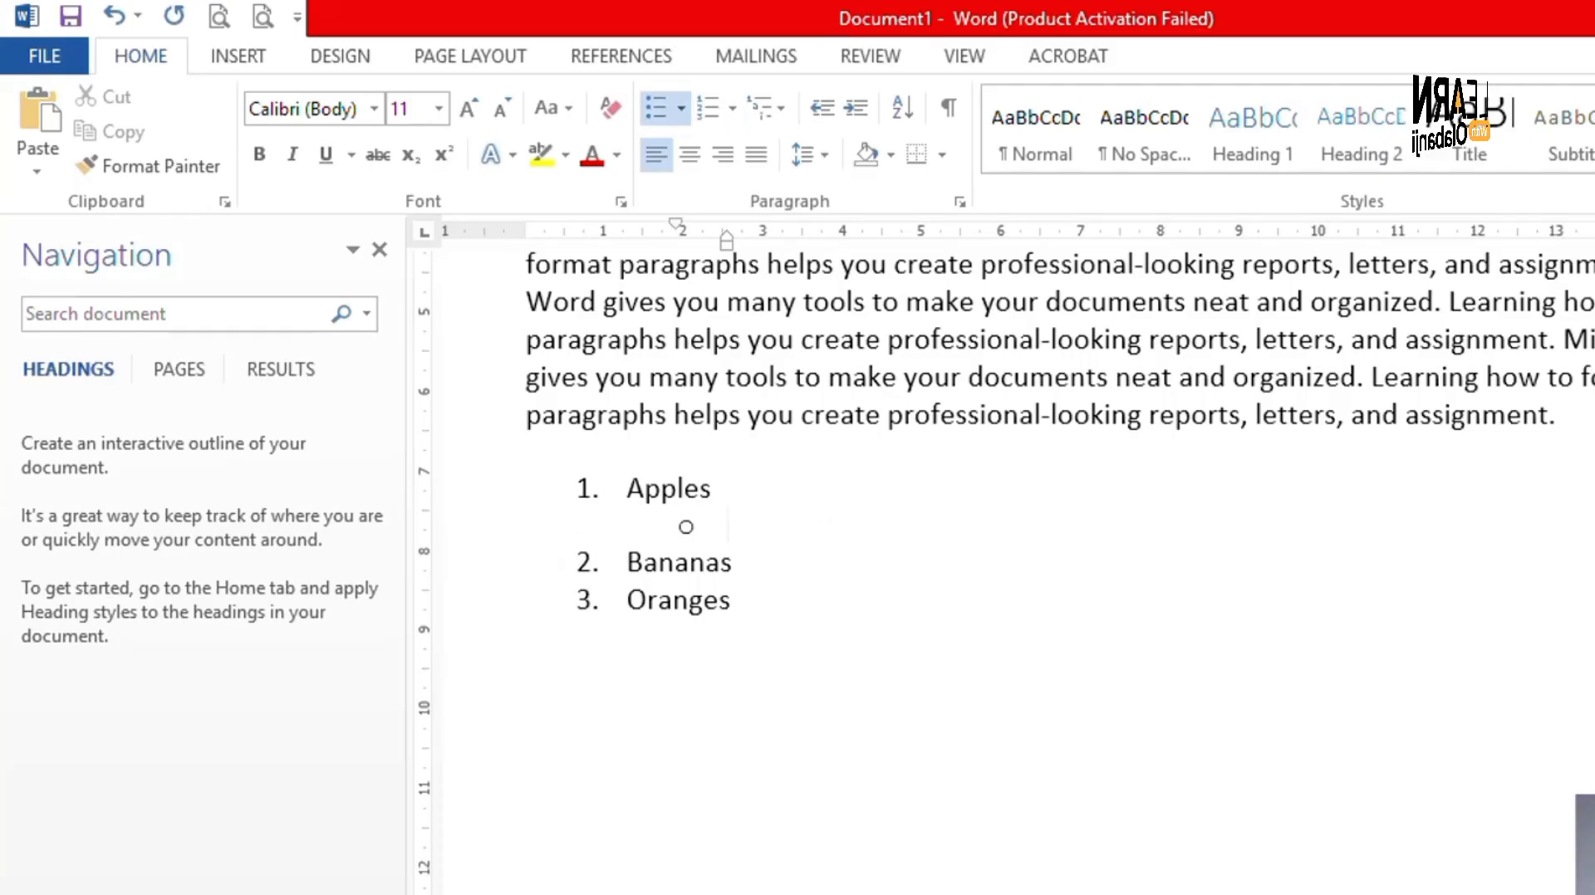
type("ban")
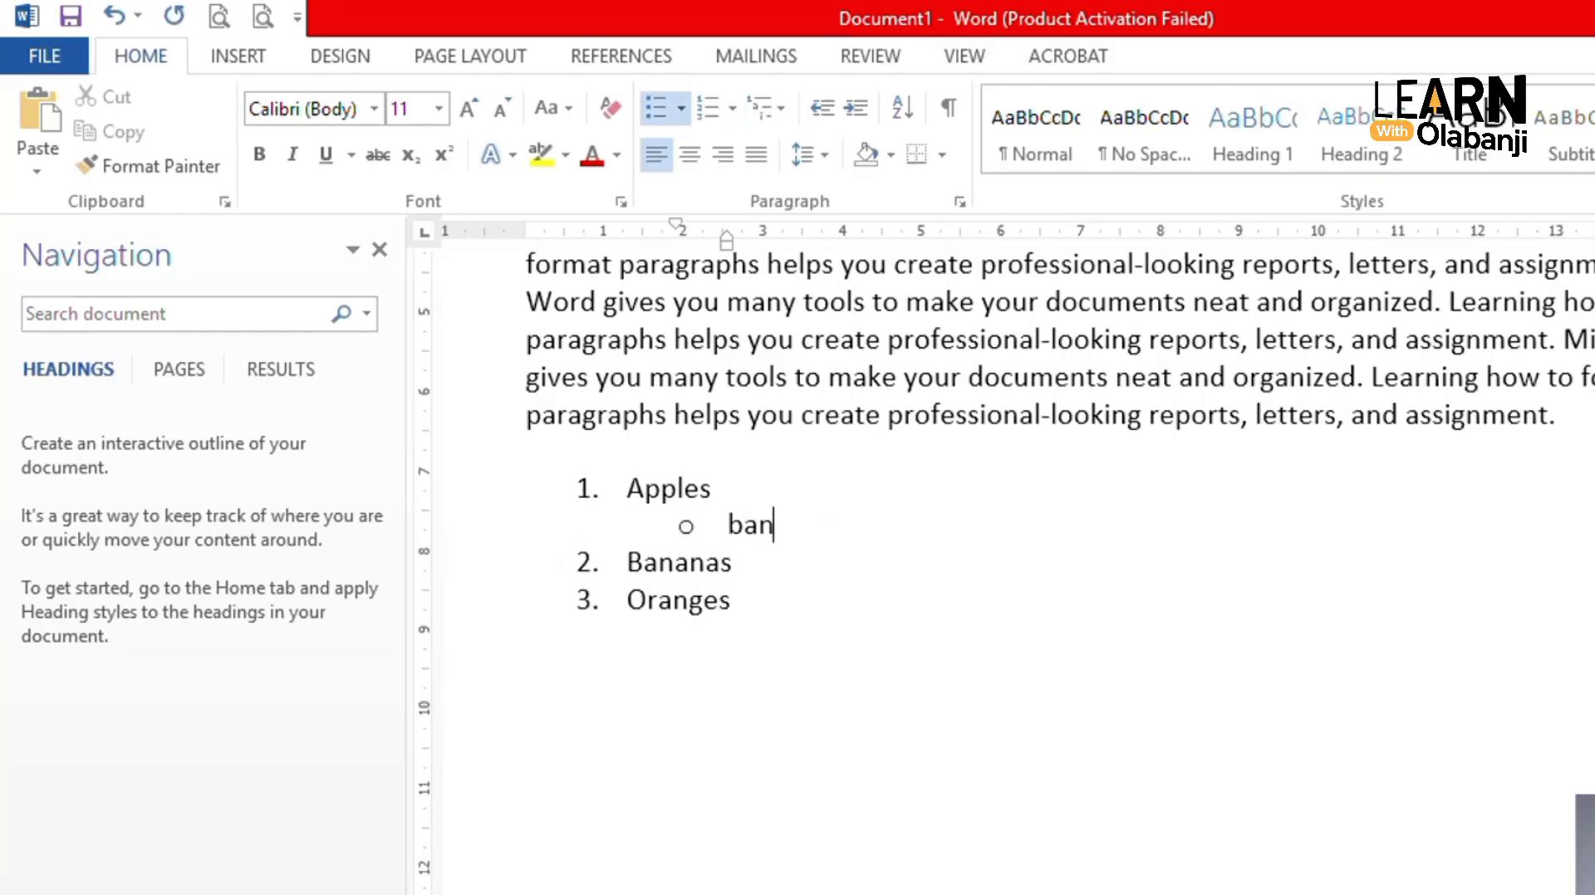
key("BackSpace")
key("BackSpace")
key("BackSpace")
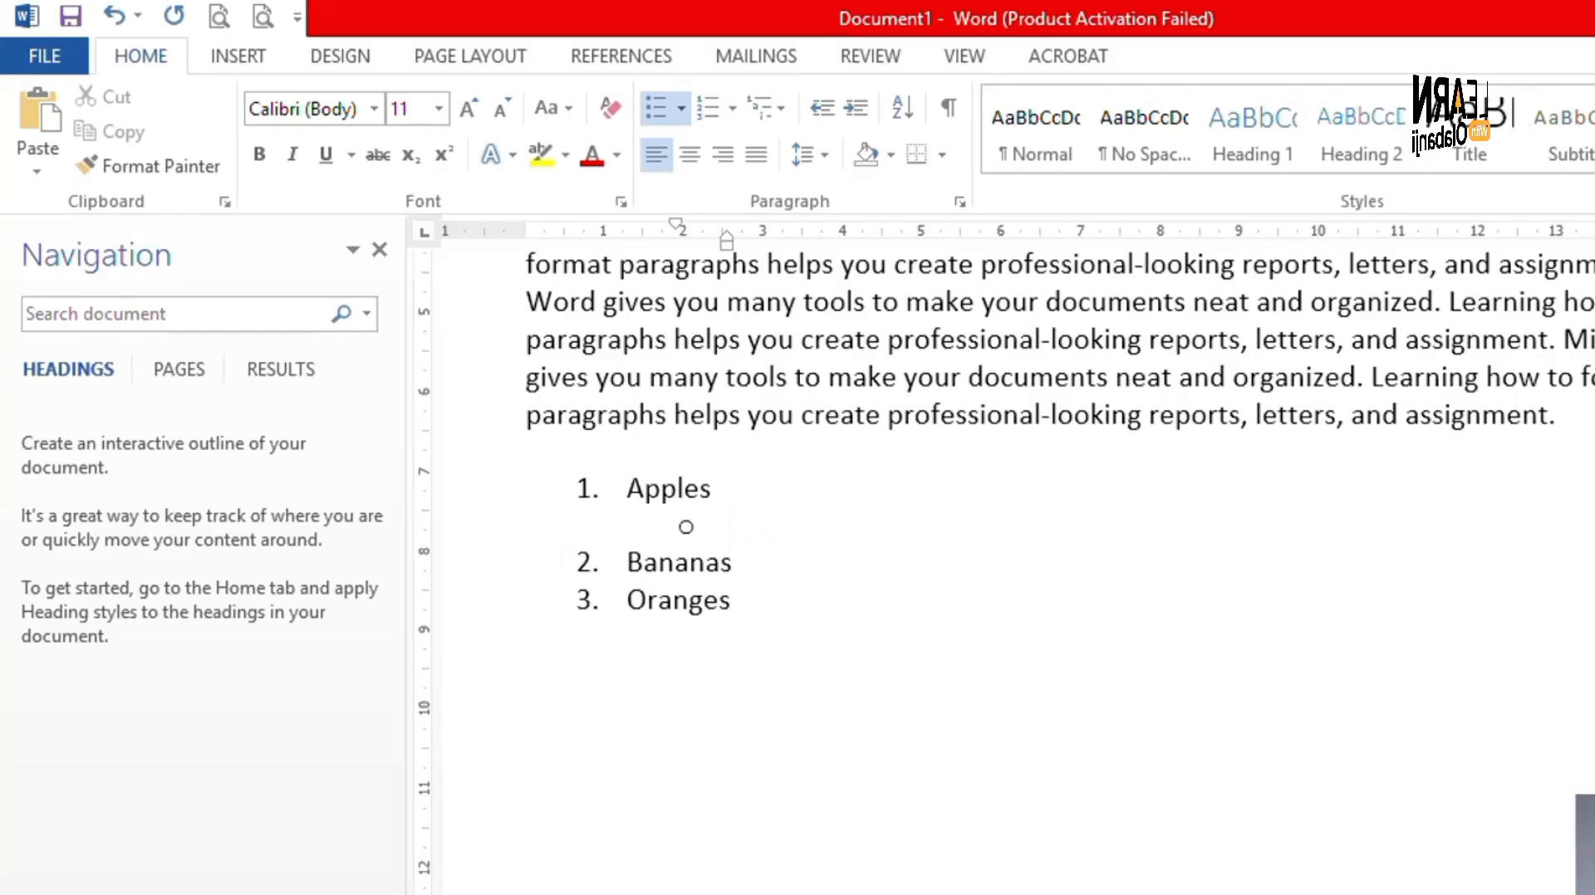
type("hhdhdh")
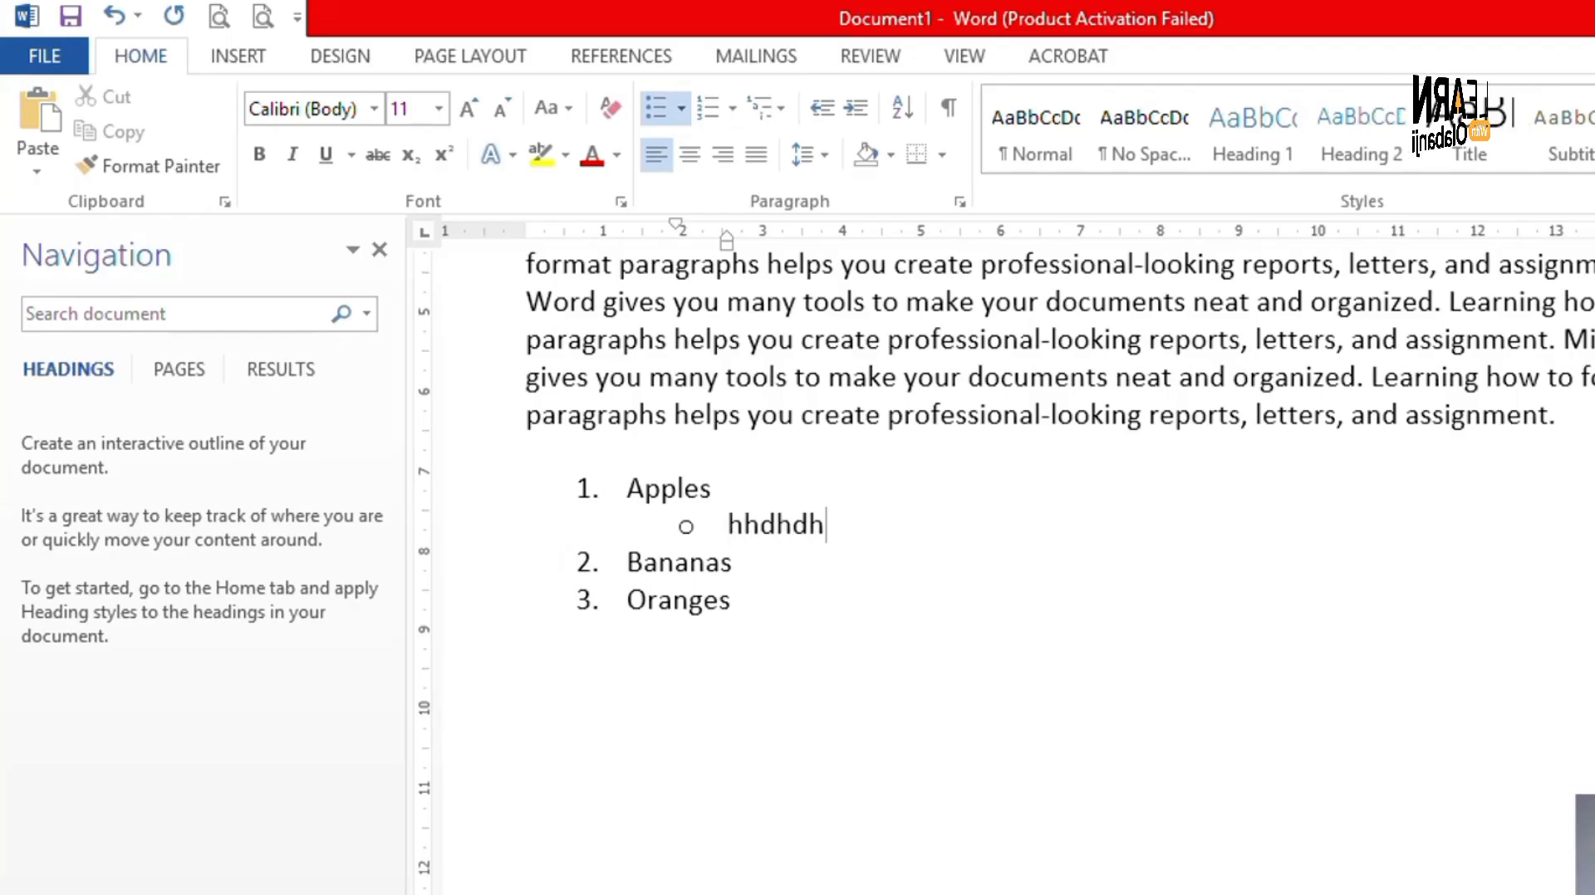
key("BackSpace")
key("BackSpace")
key("BackSpace")
key("BackSpace")
key("BackSpace")
key("BackSpace")
key("BackSpace")
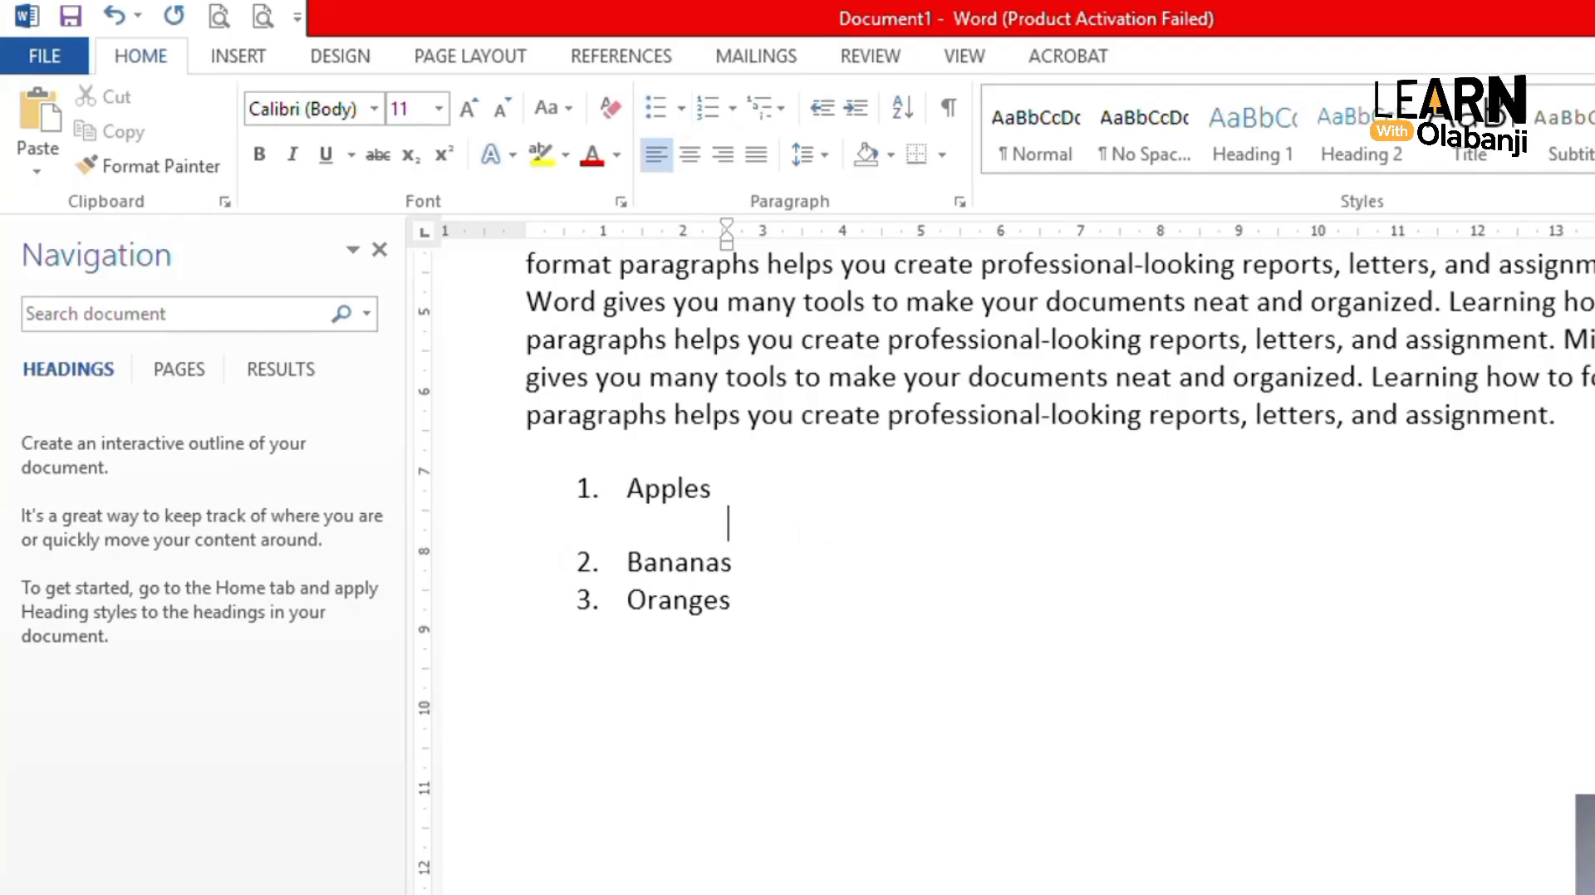
key("BackSpace")
key("BackSpace")
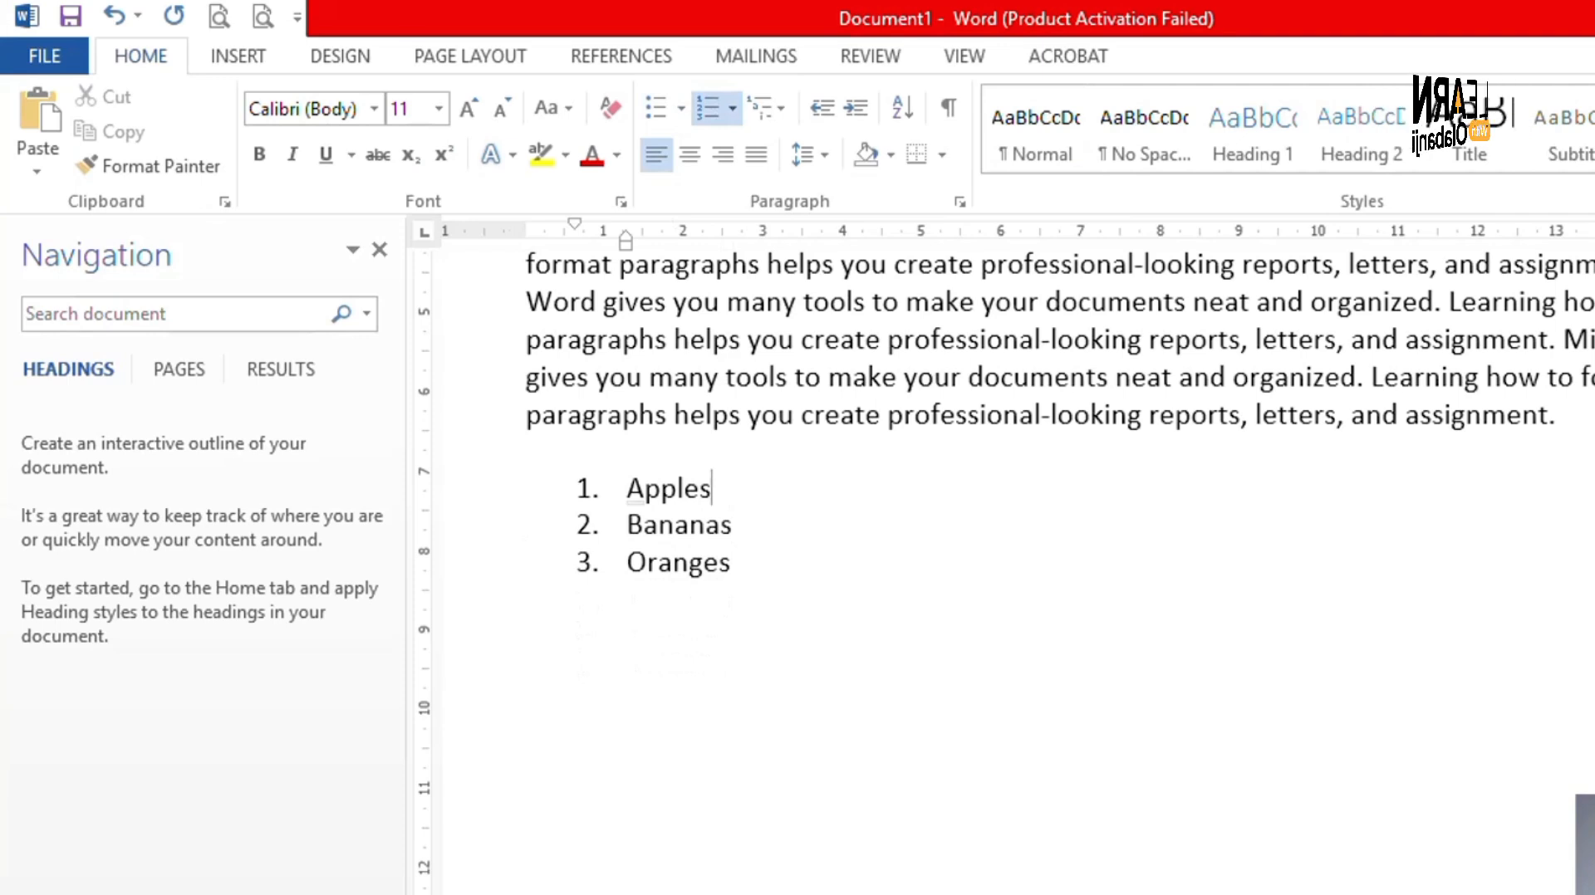
key("Down")
key("Right")
key("Right")
key("Return")
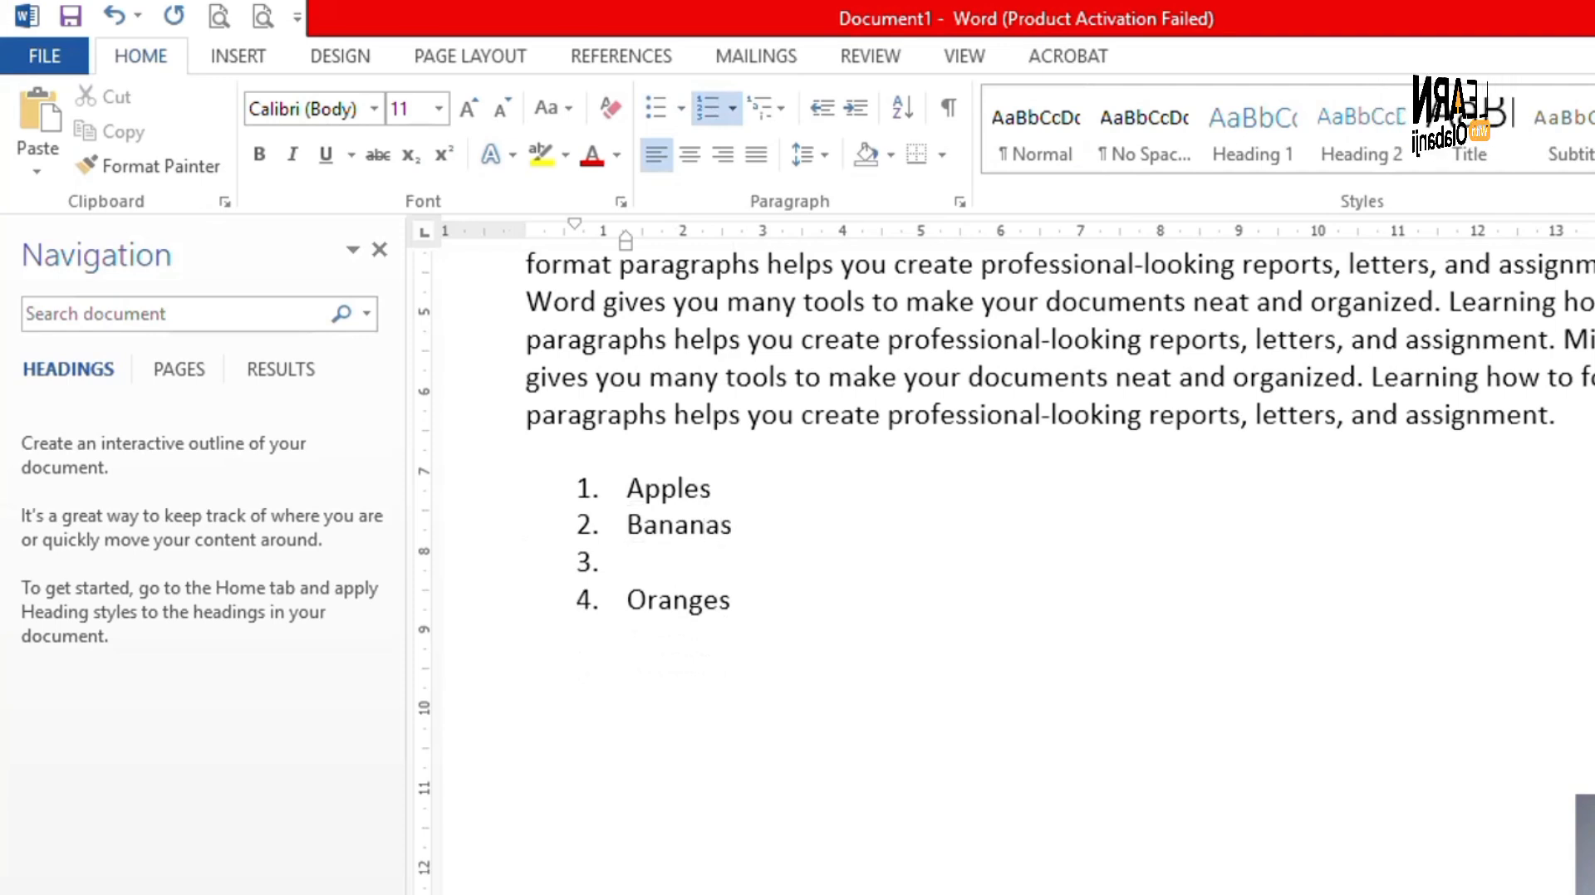
key("Tab")
key("BackSpace")
key("BackSpace")
key("BackSpace")
key("BackSpace")
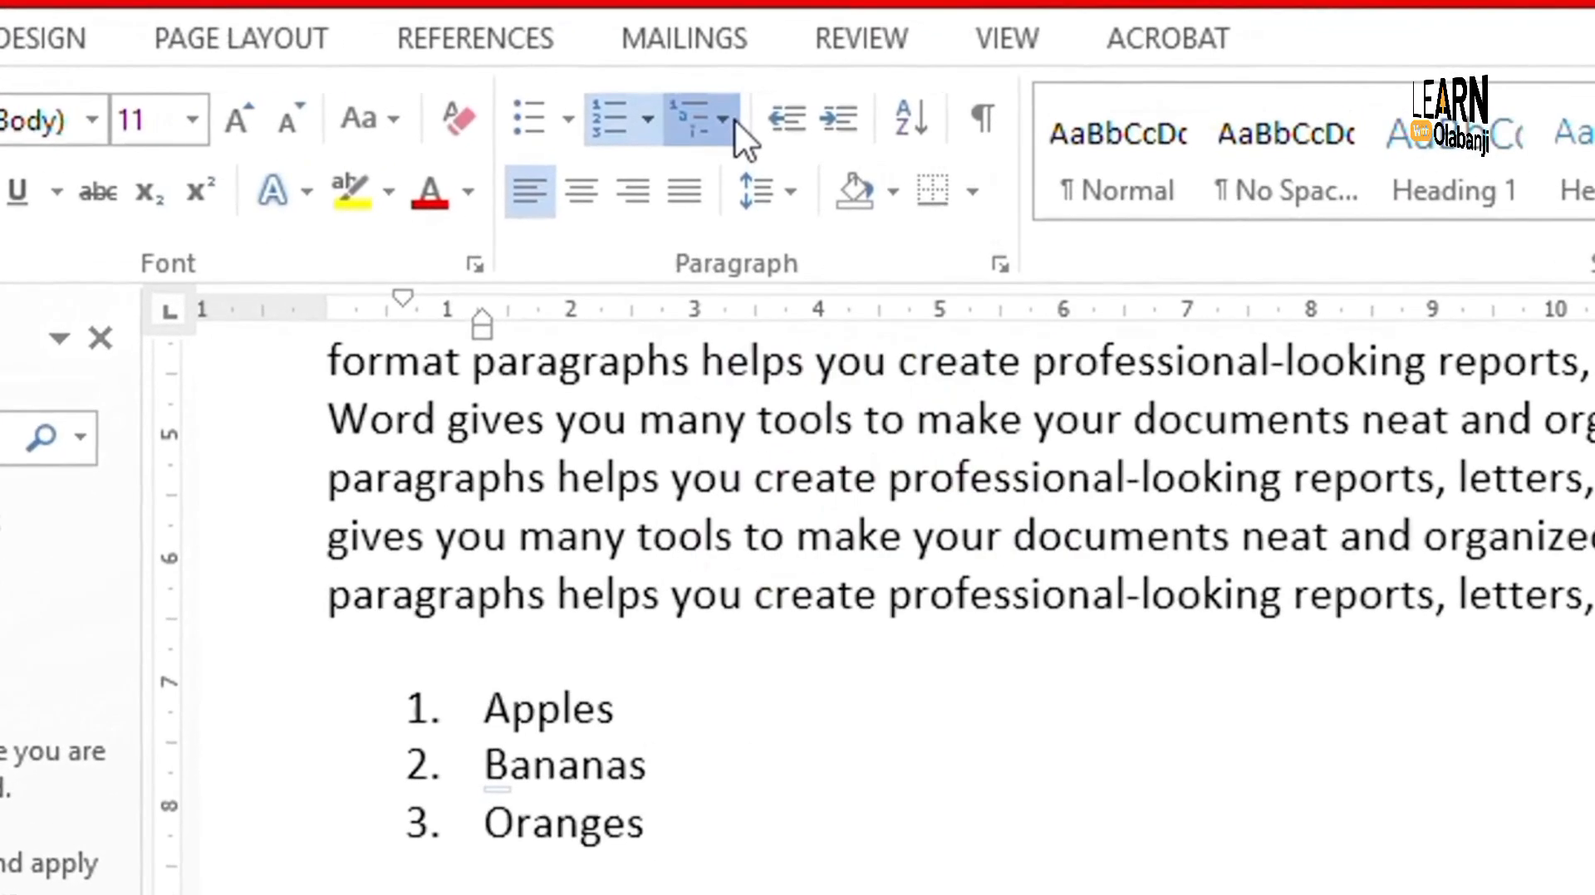
- Apply 1) a) i) multilevel numbering to the fruit list
left_click(724, 120)
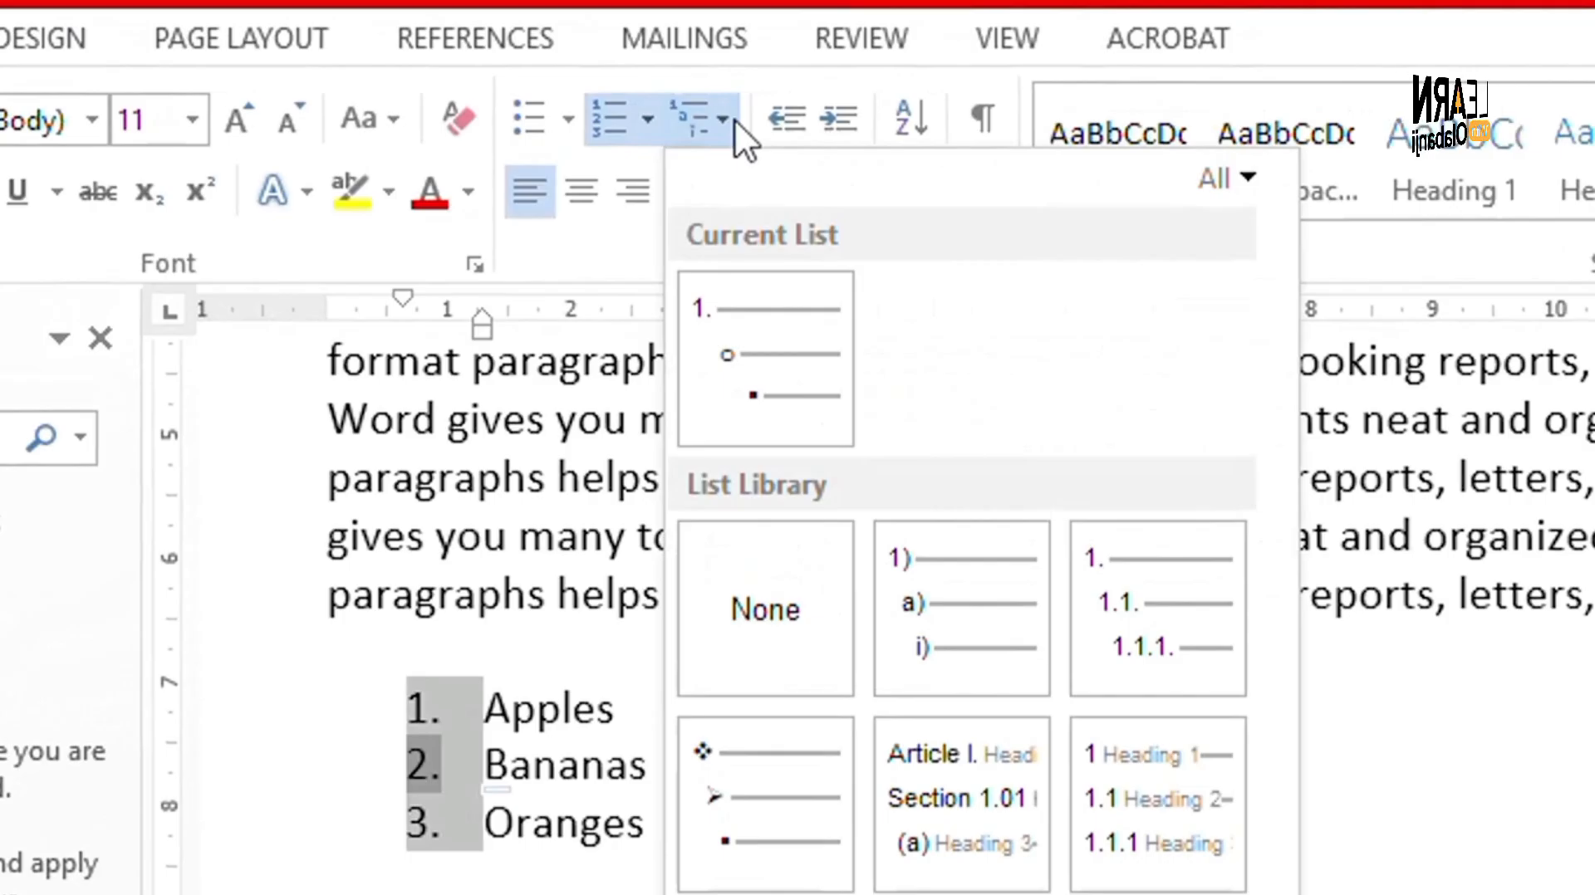
mouse_move(960, 557)
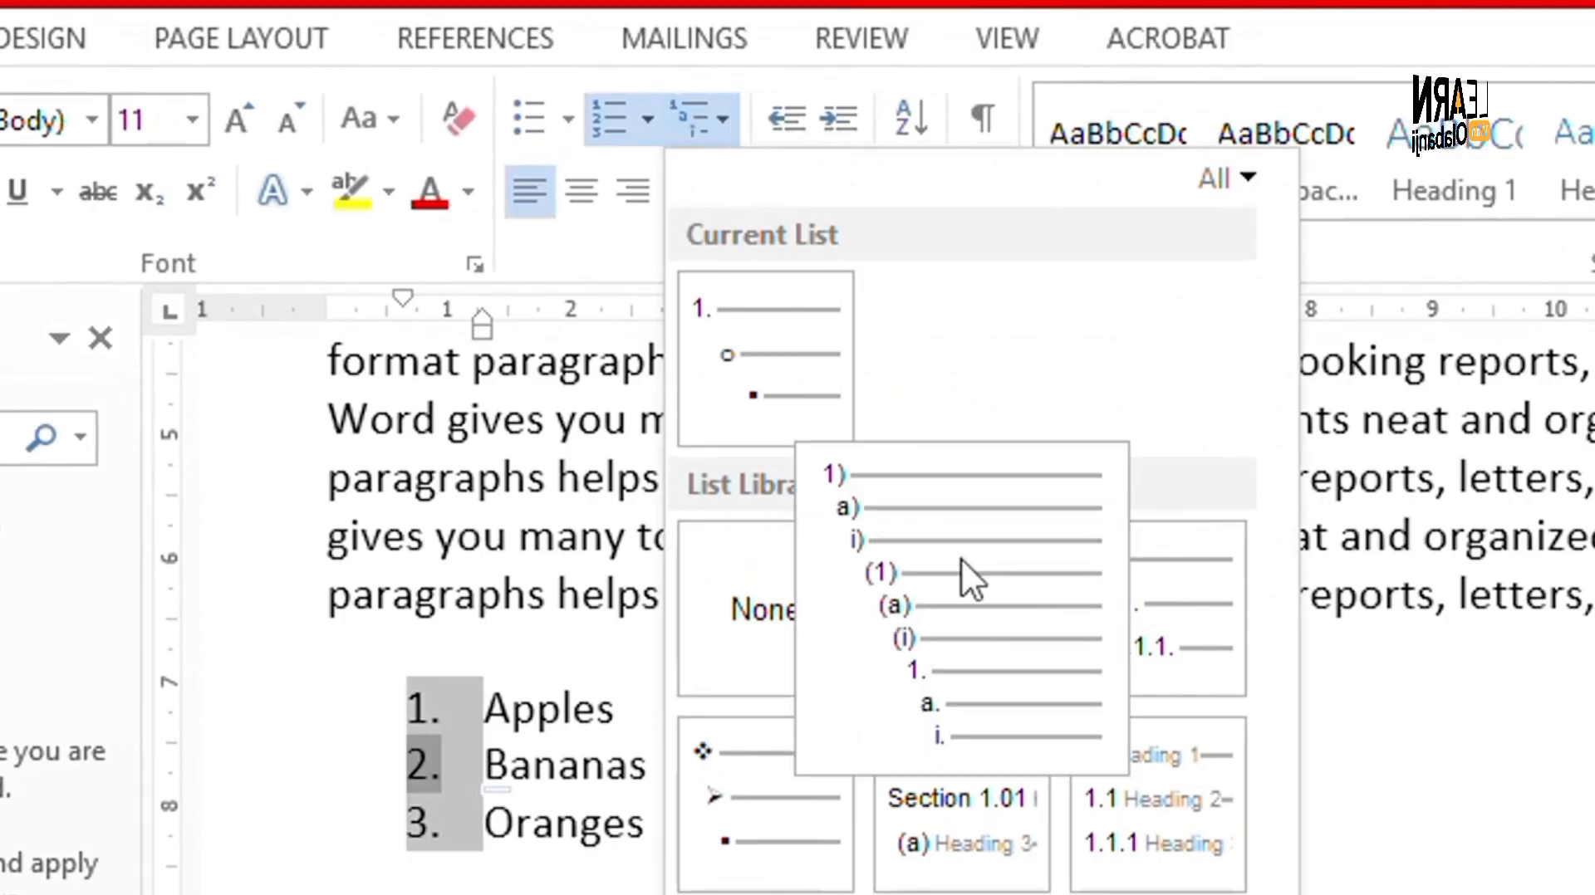
left_click(945, 633)
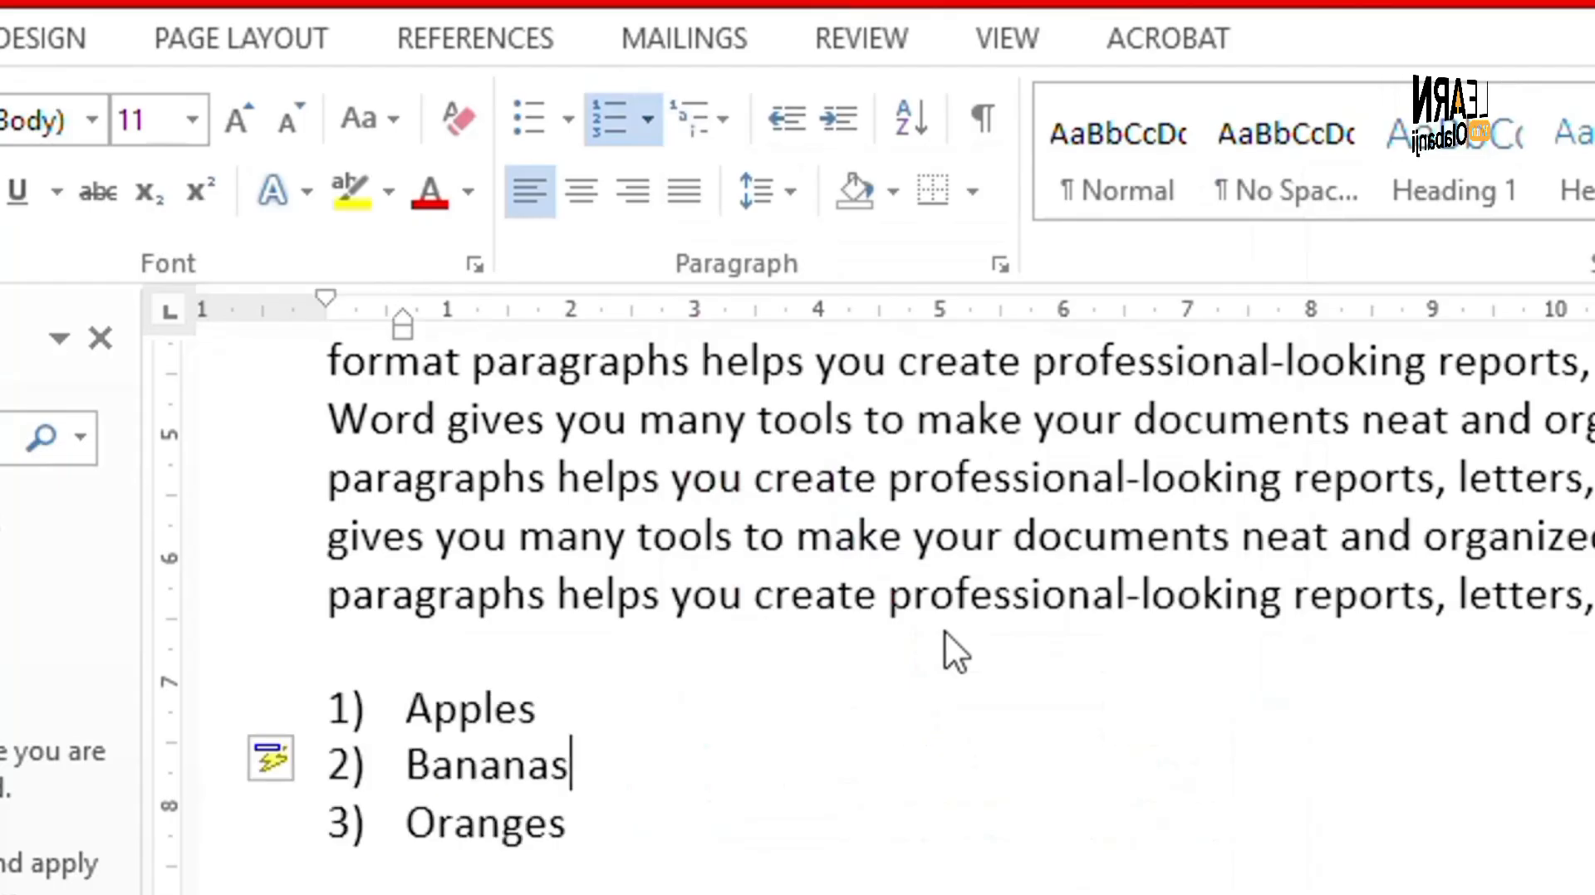
- Add sub-item a) 'one apple' under Apples
key("Up")
key("Return")
key("Tab")
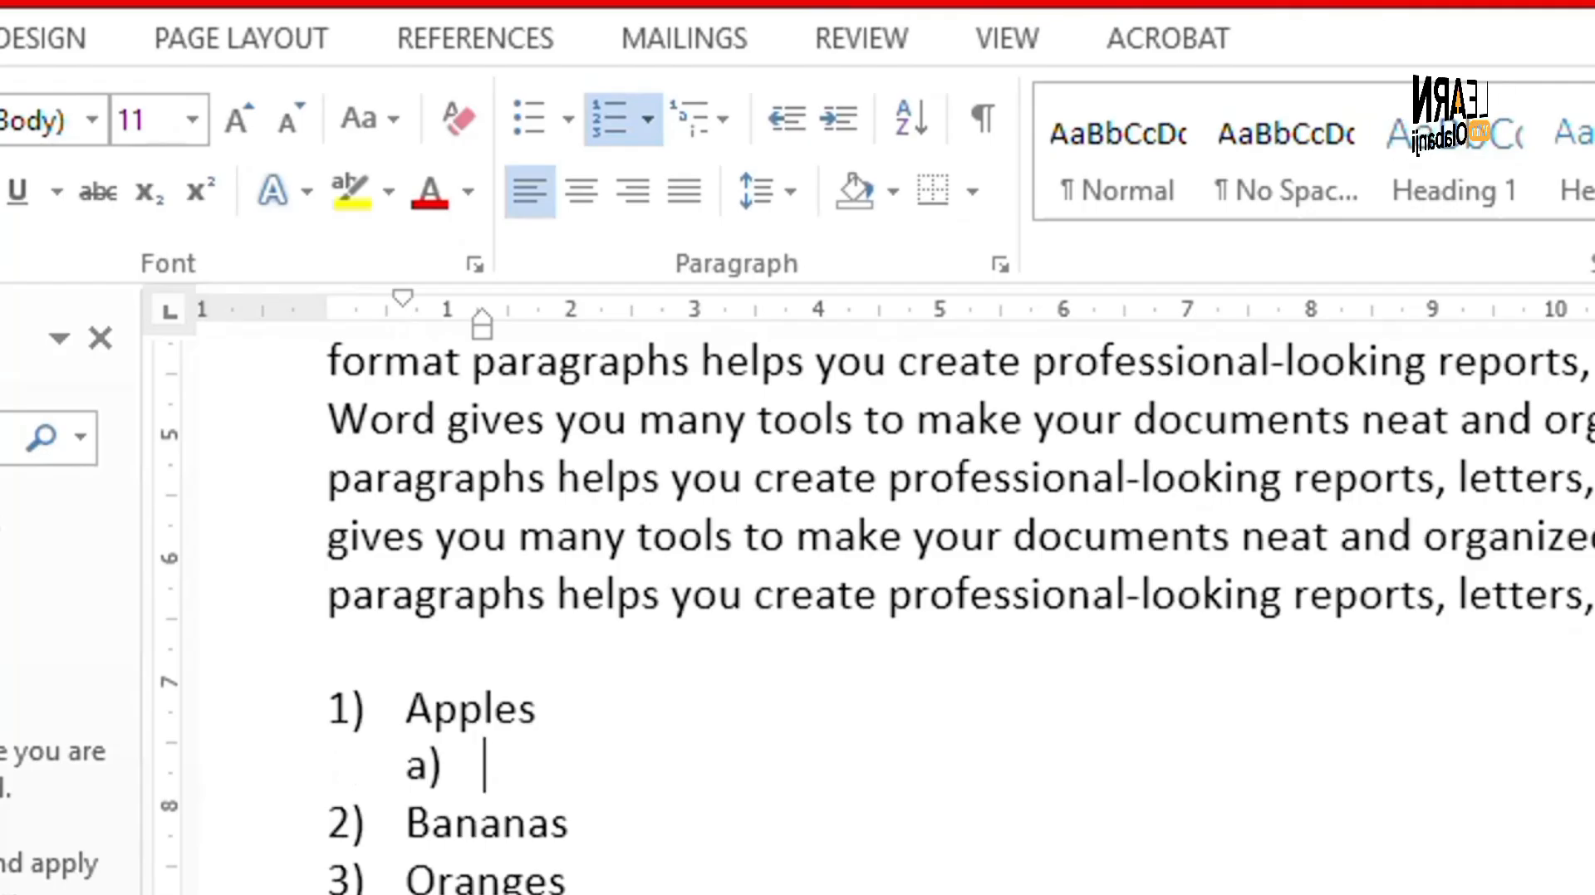
key("Tab")
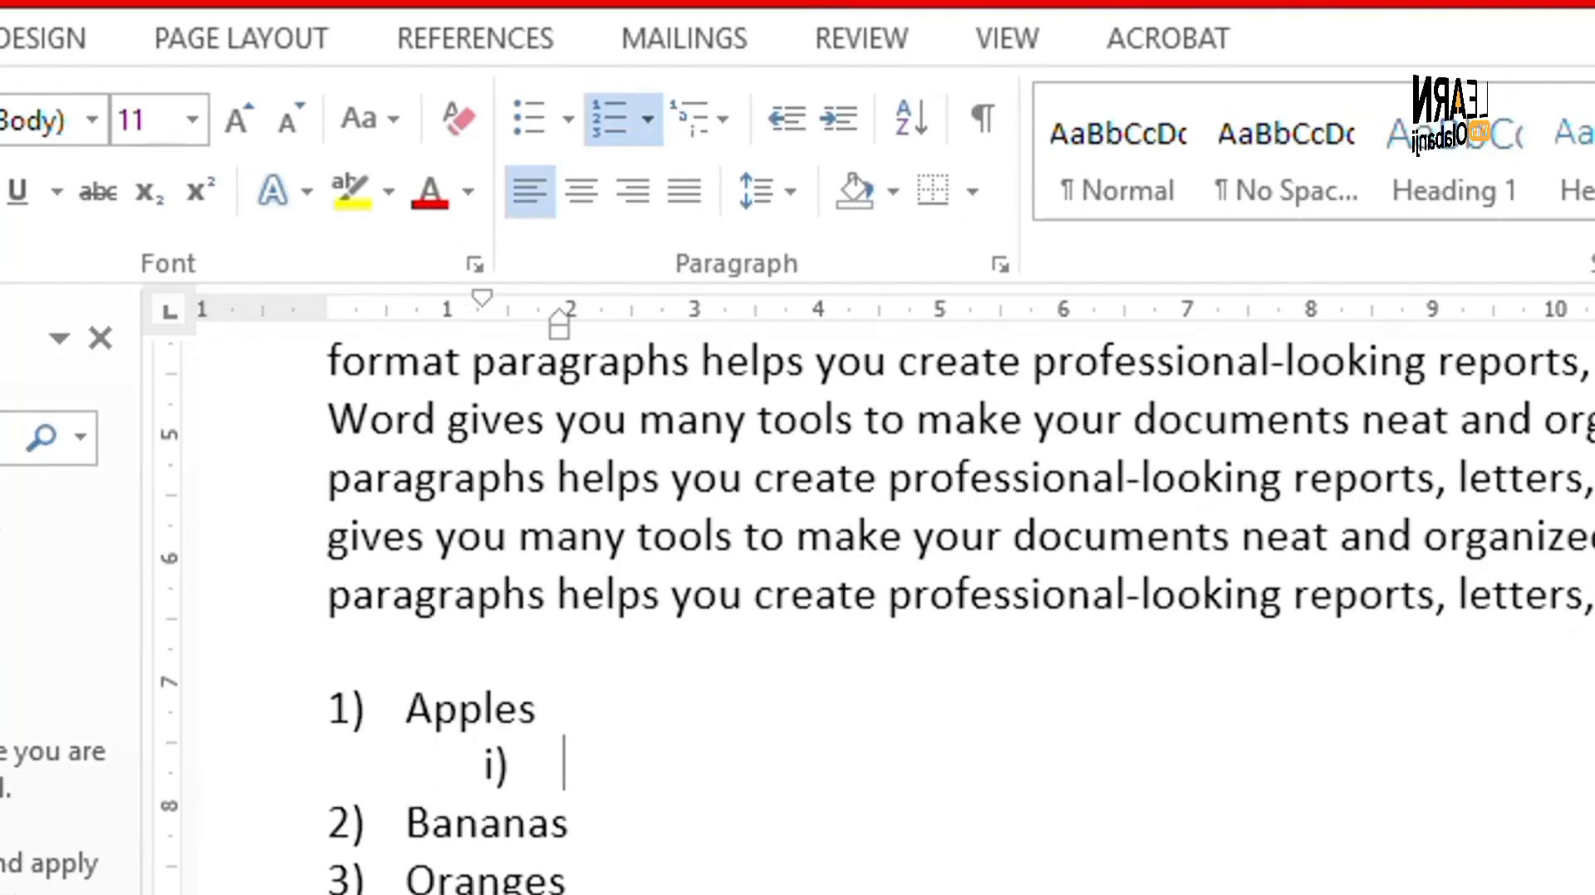
key("shift+Tab")
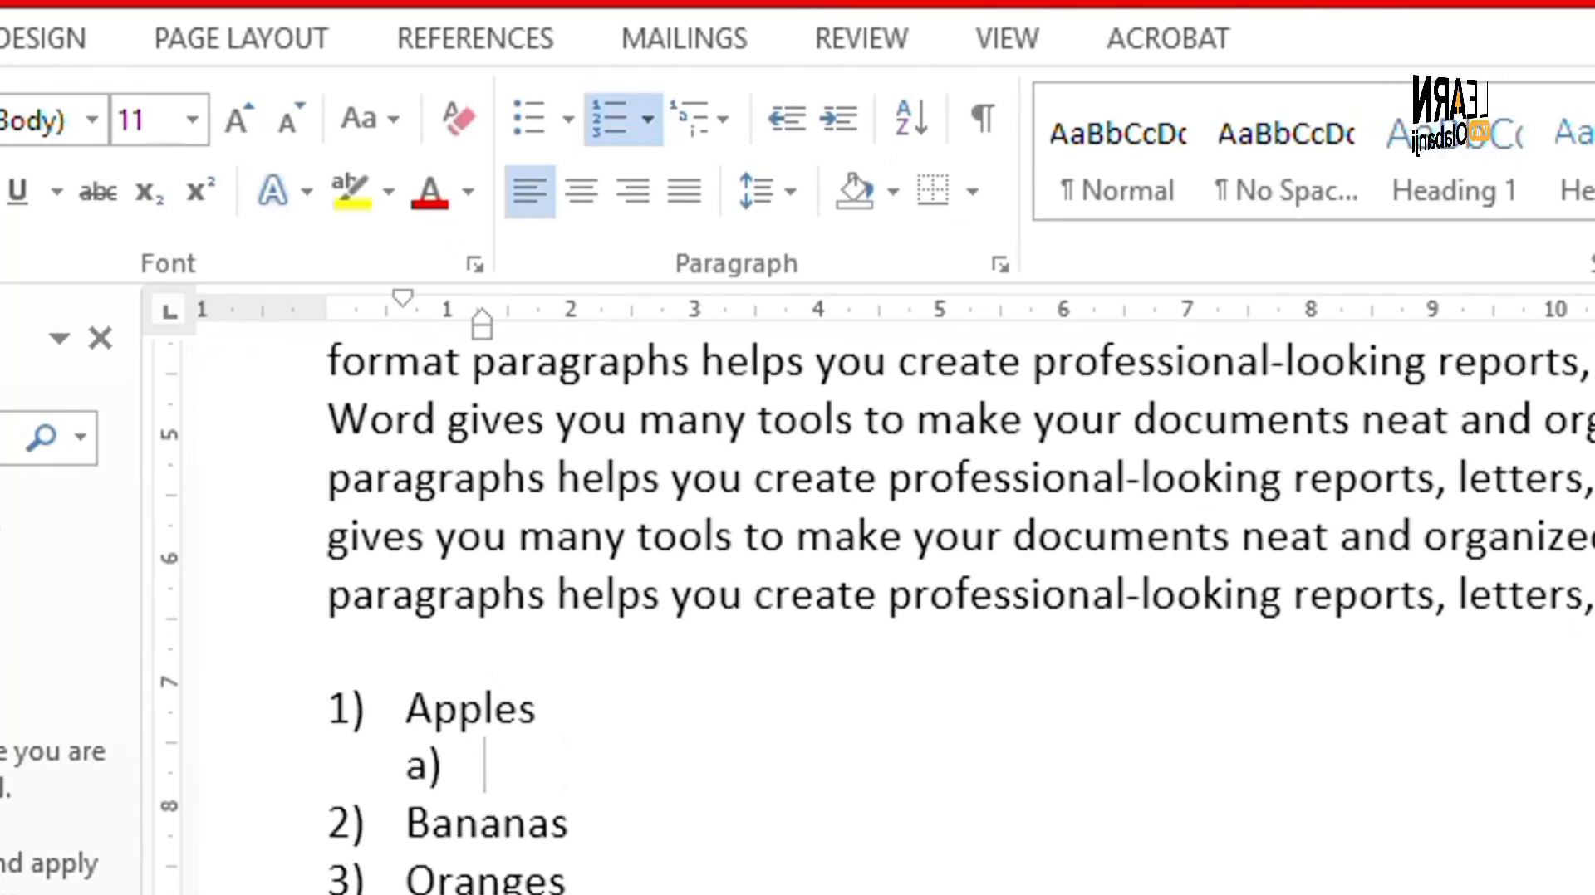
type("o")
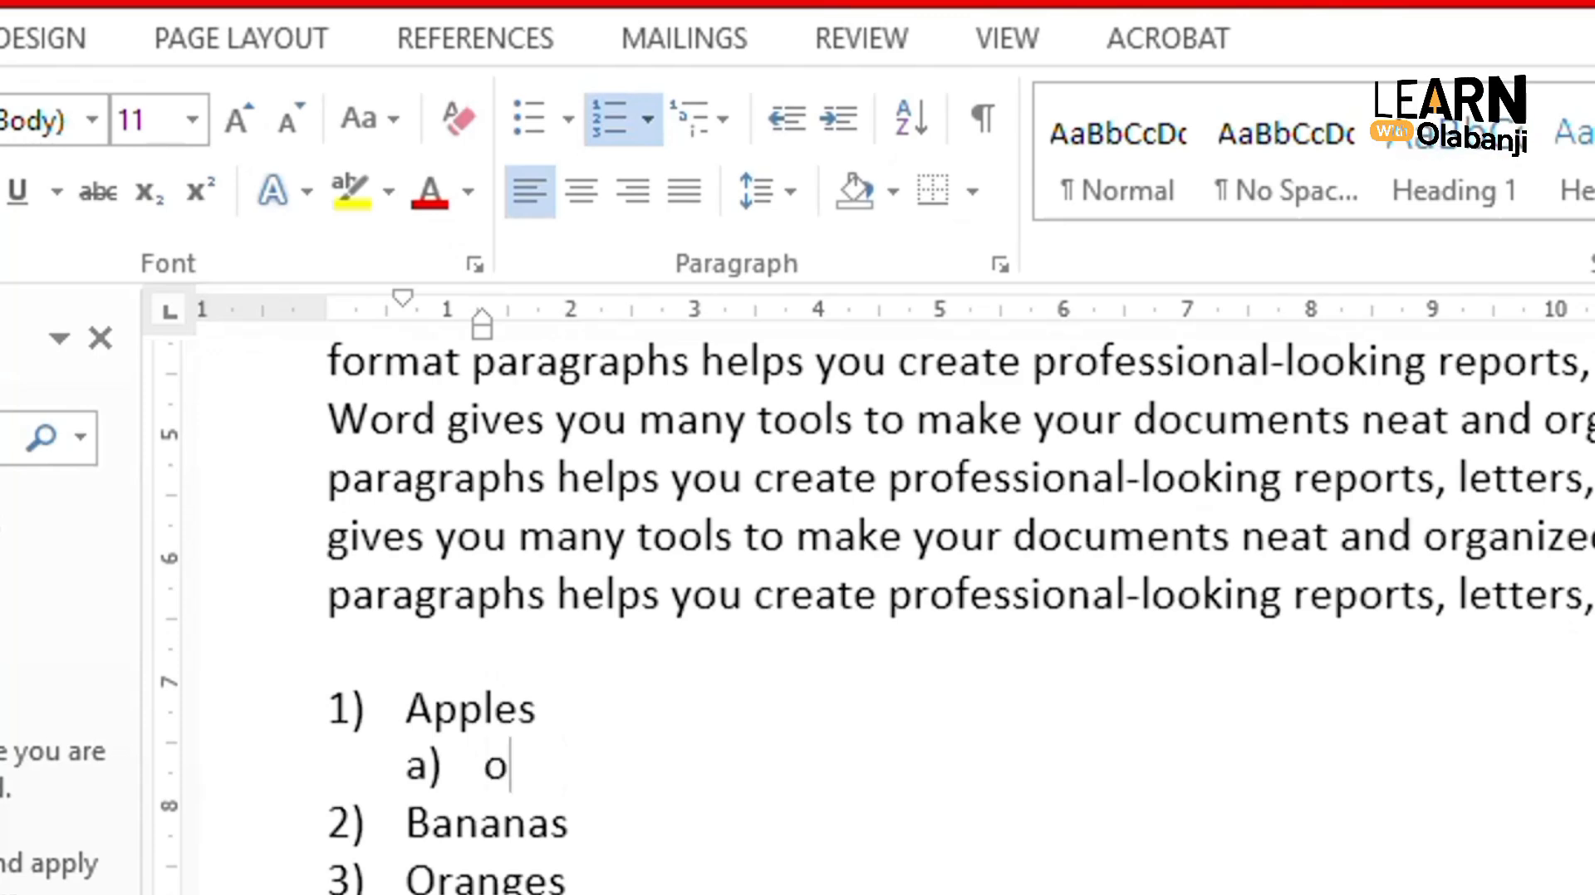
type("ne a")
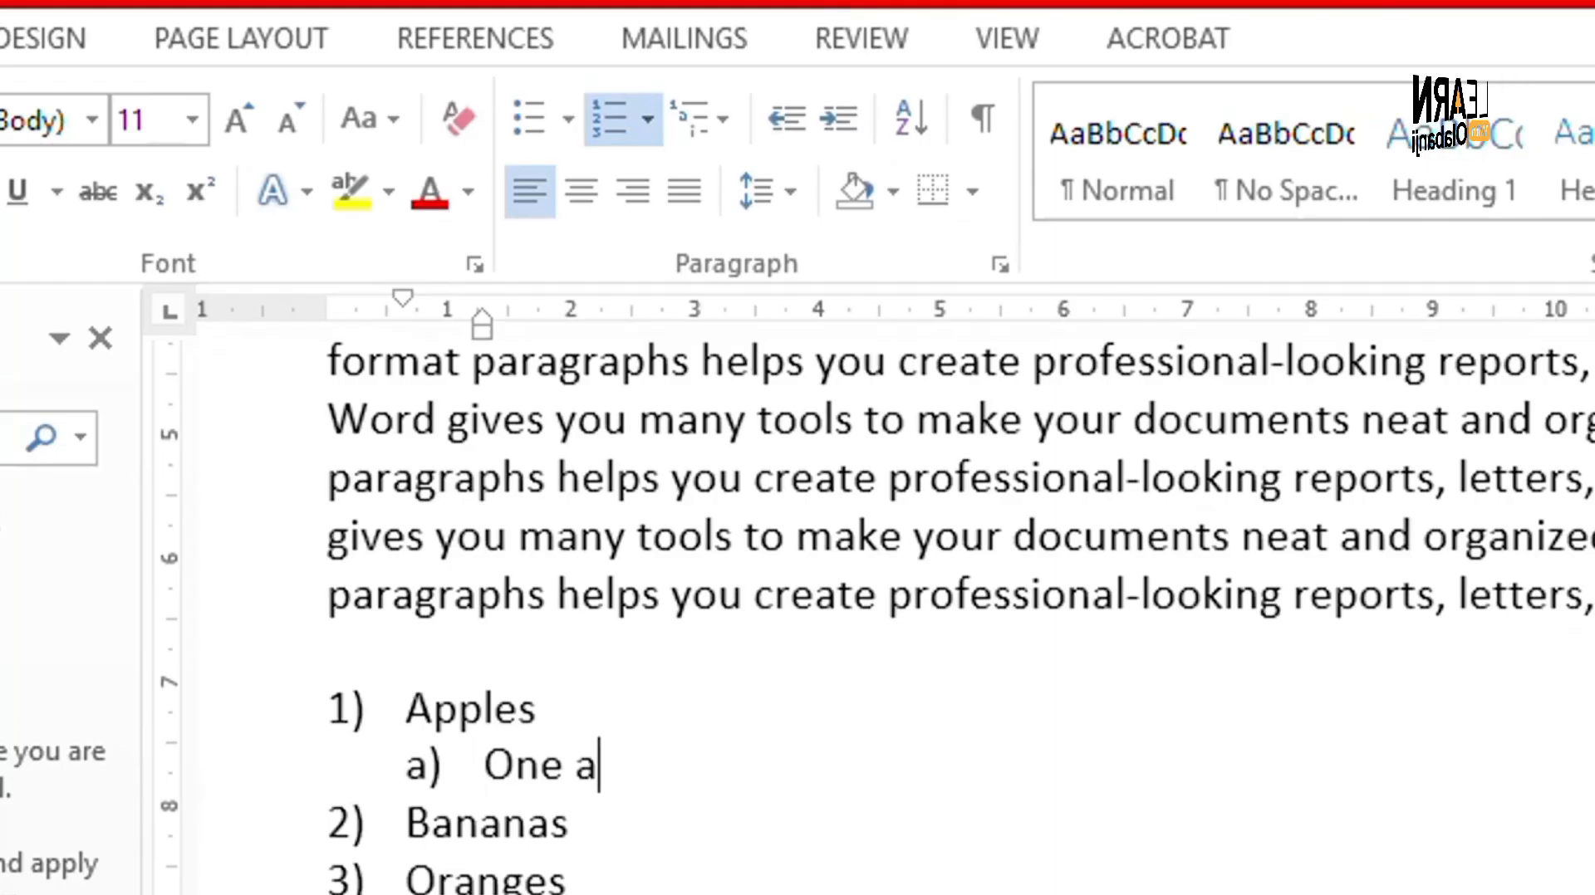
type("pple")
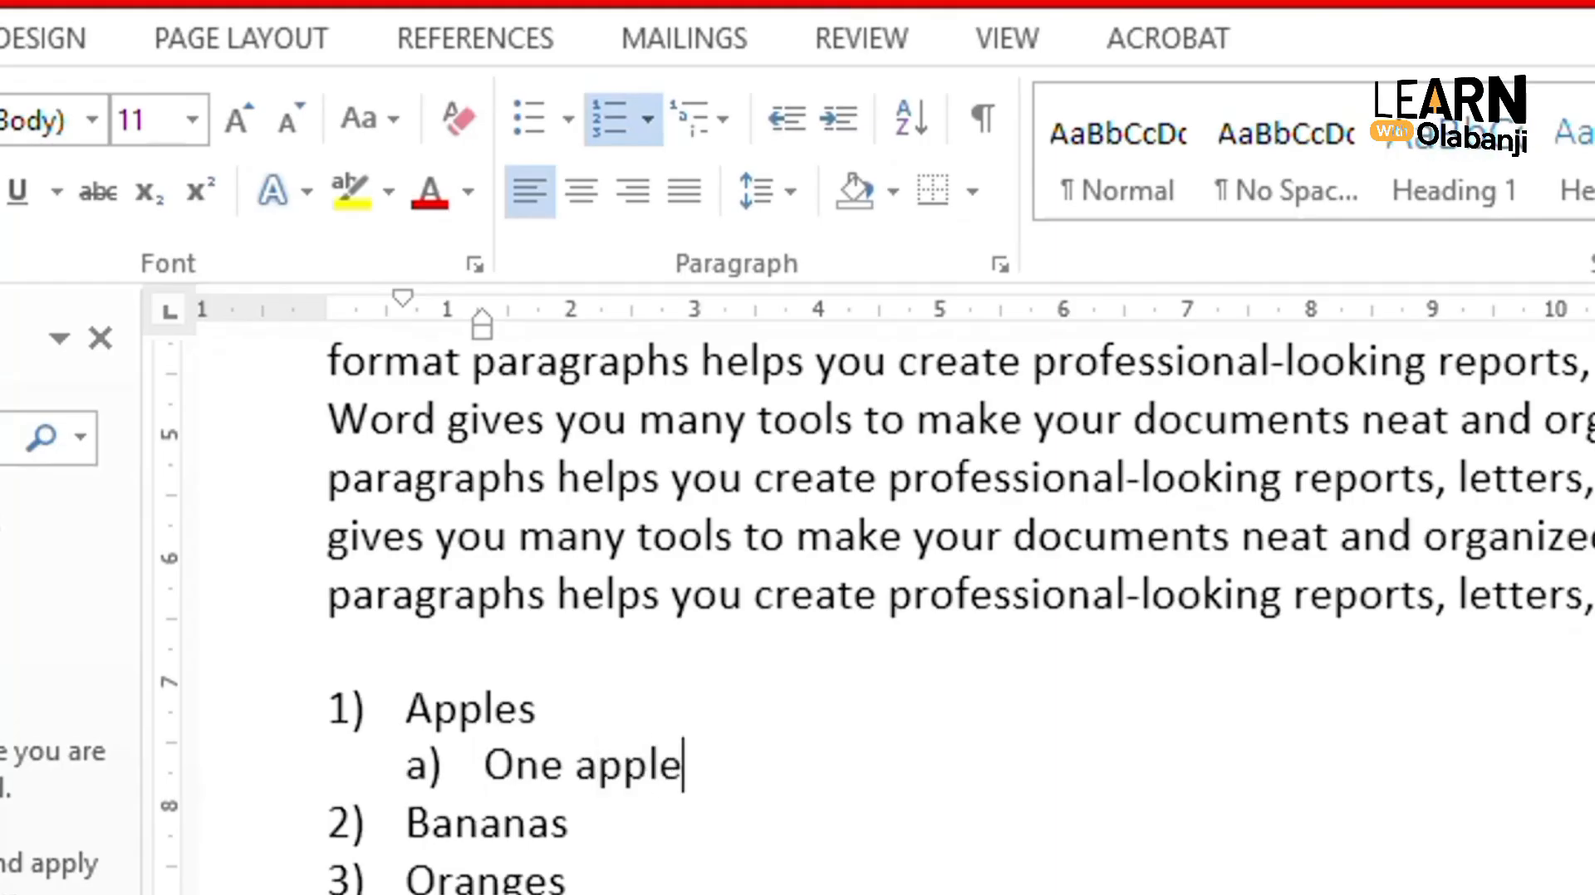
- Add nested items i) 'two apples' and ii) '3 apples' beneath One apple
key("Return")
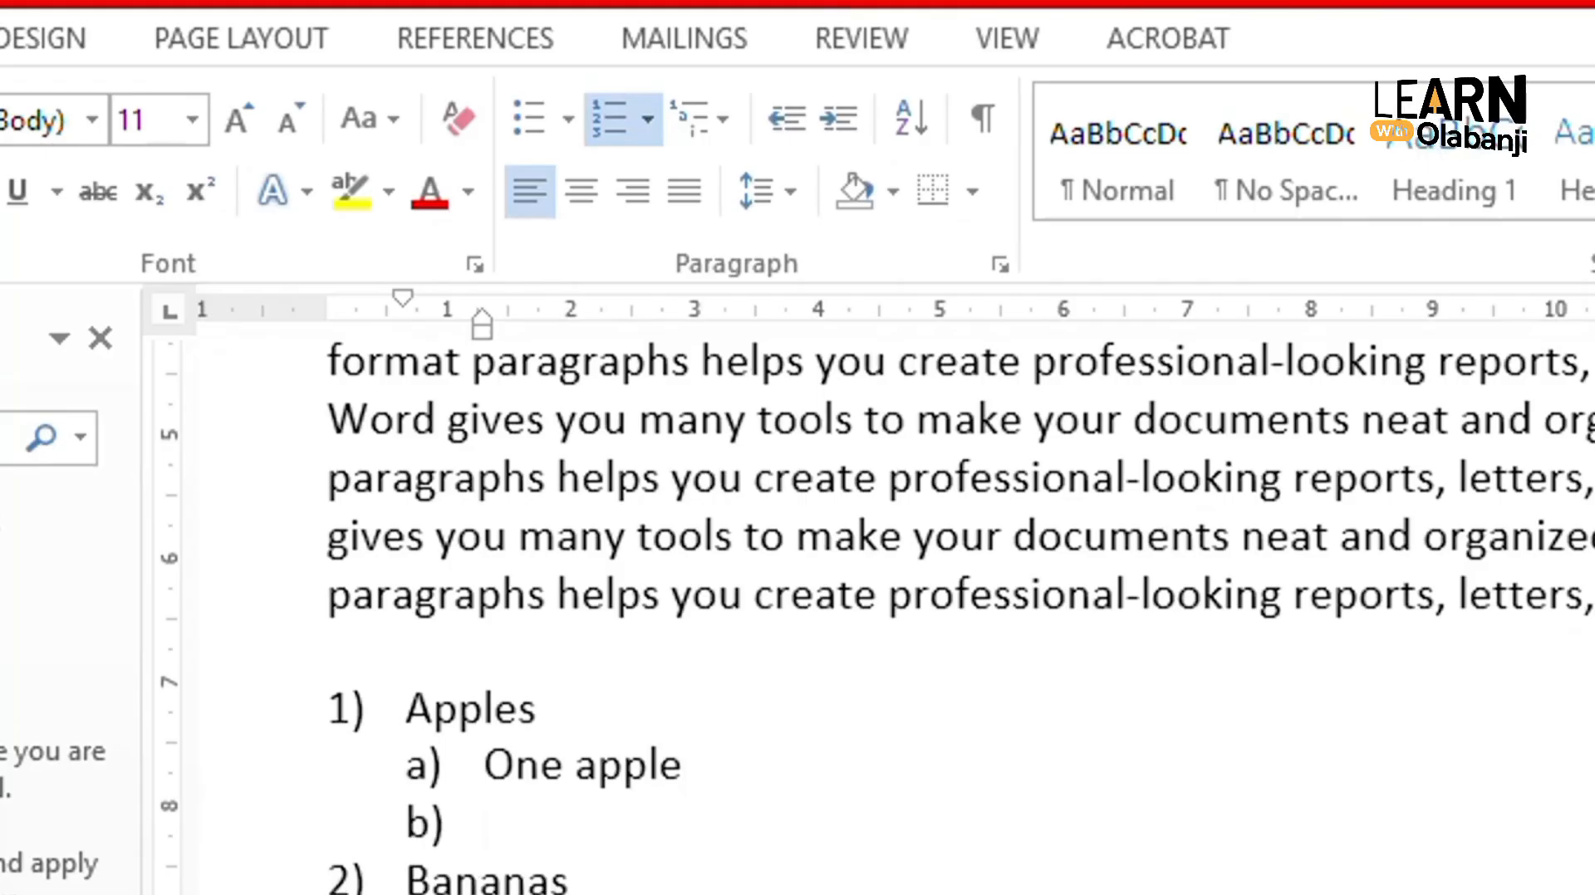
key("Tab")
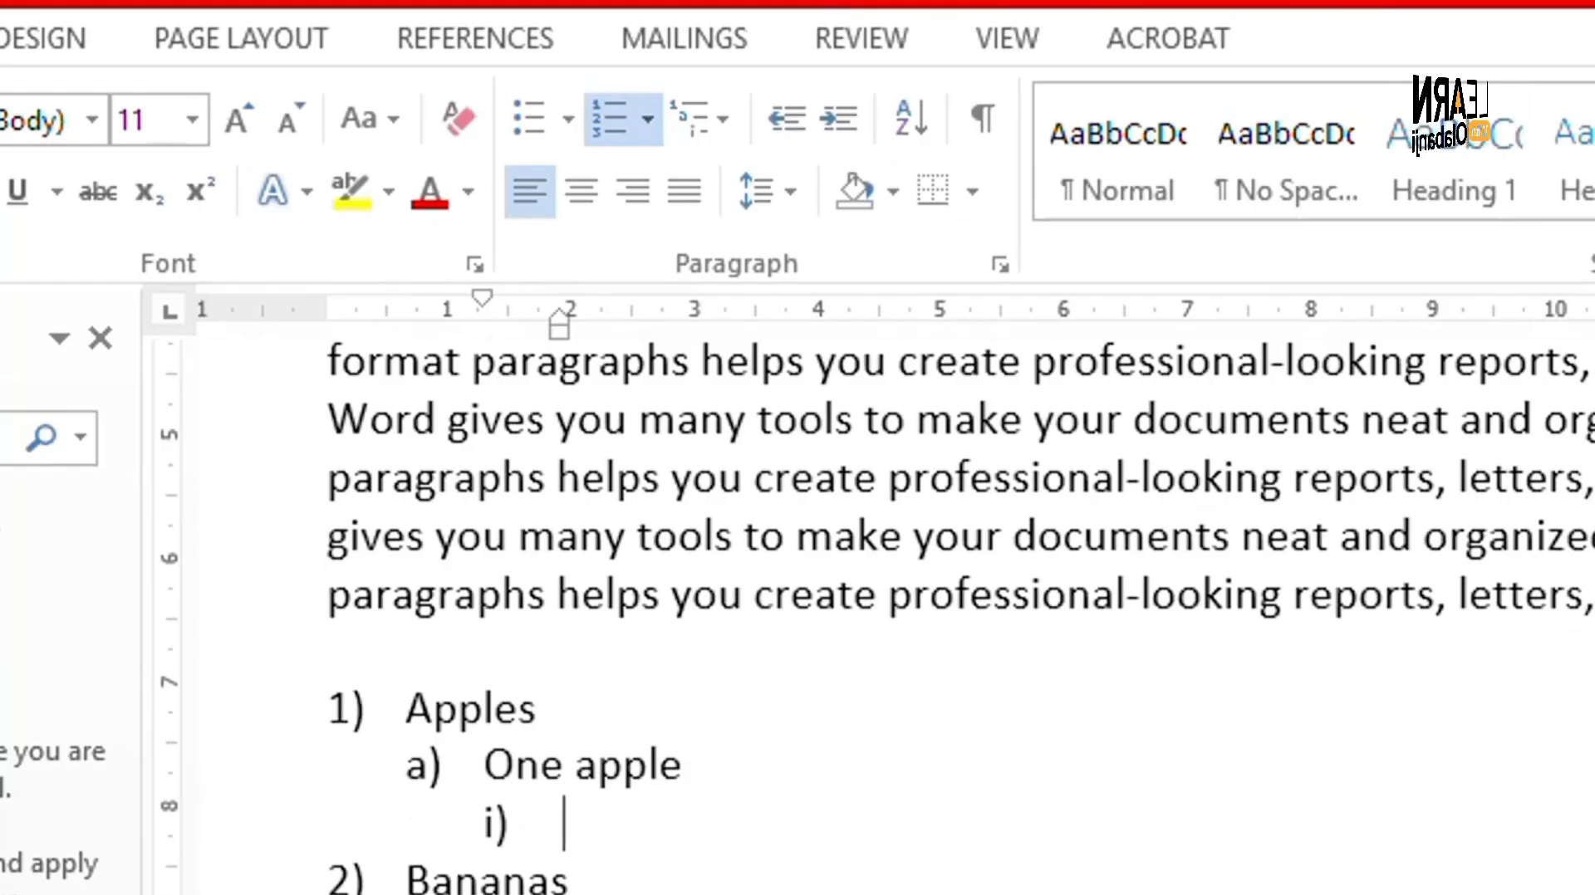
type("tw")
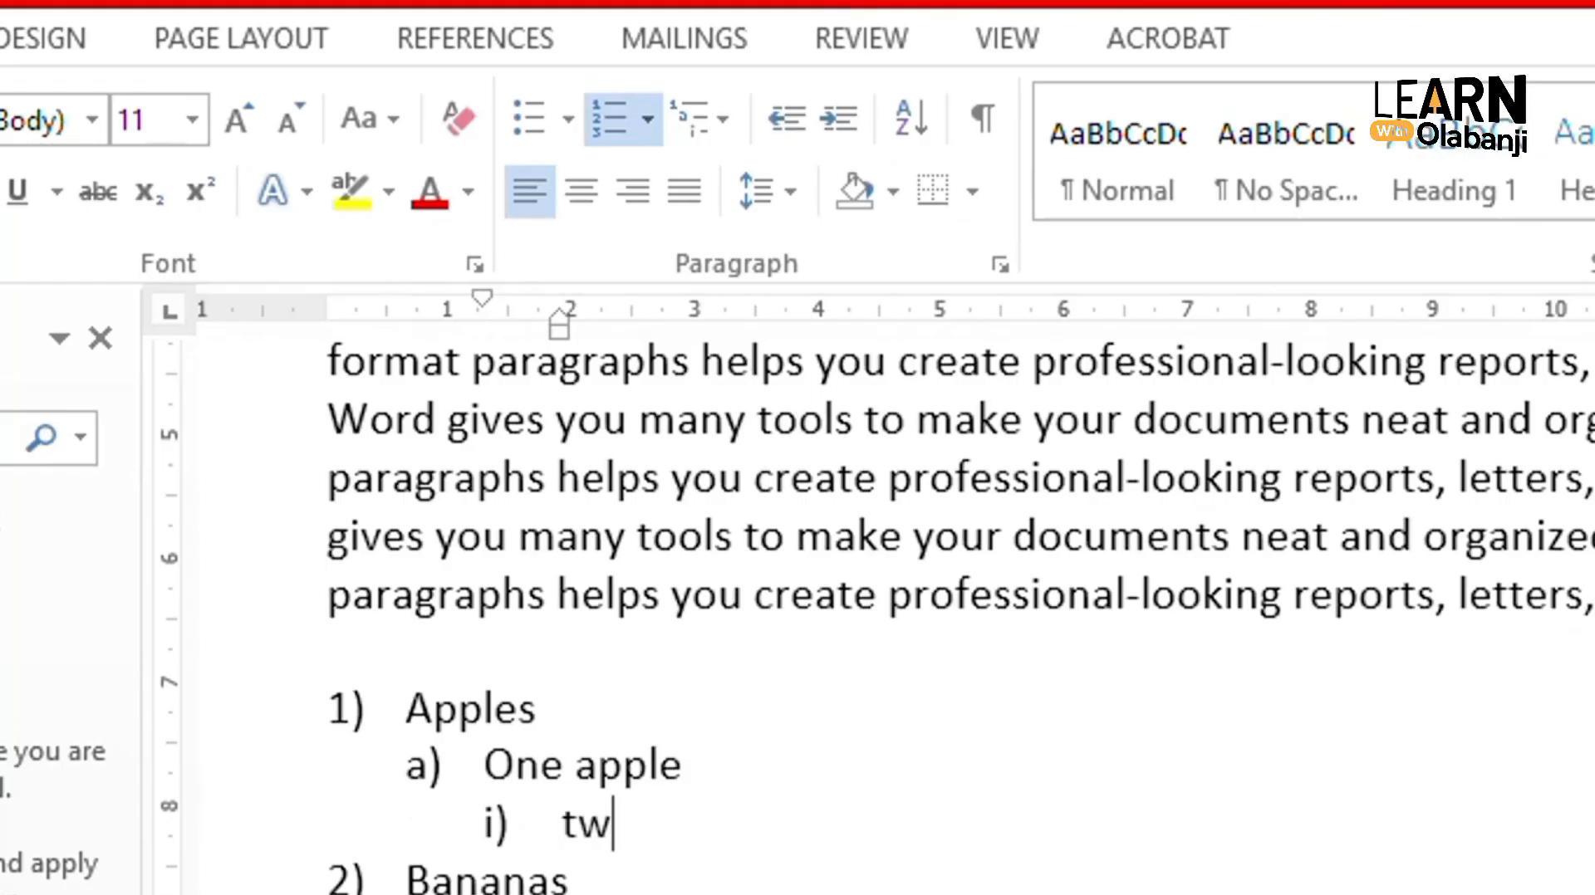
type("o apple")
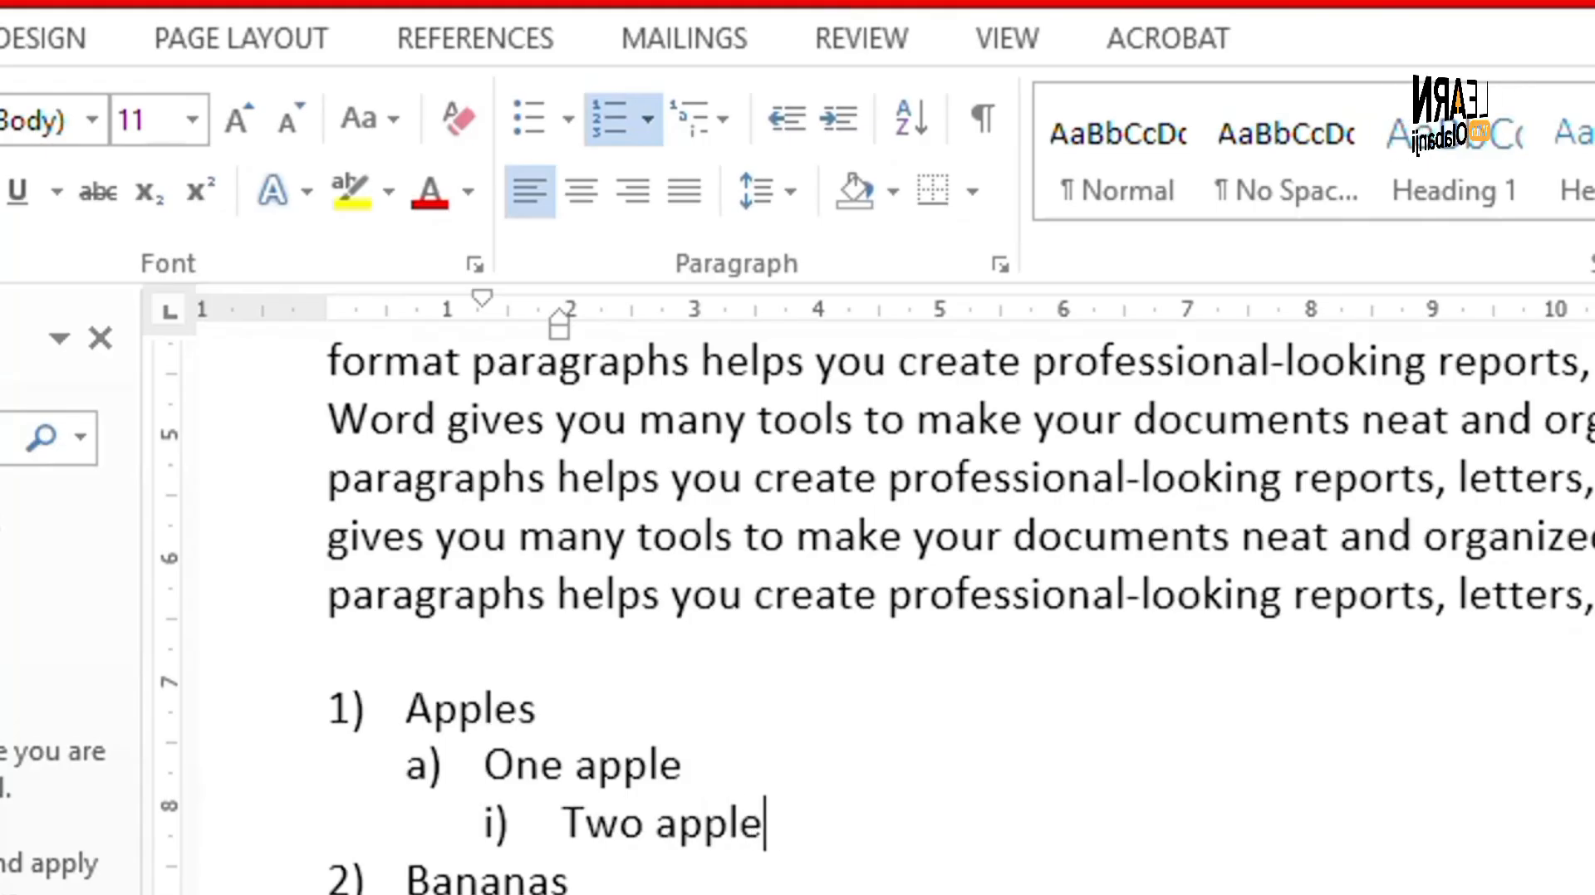
type("s")
key("Return")
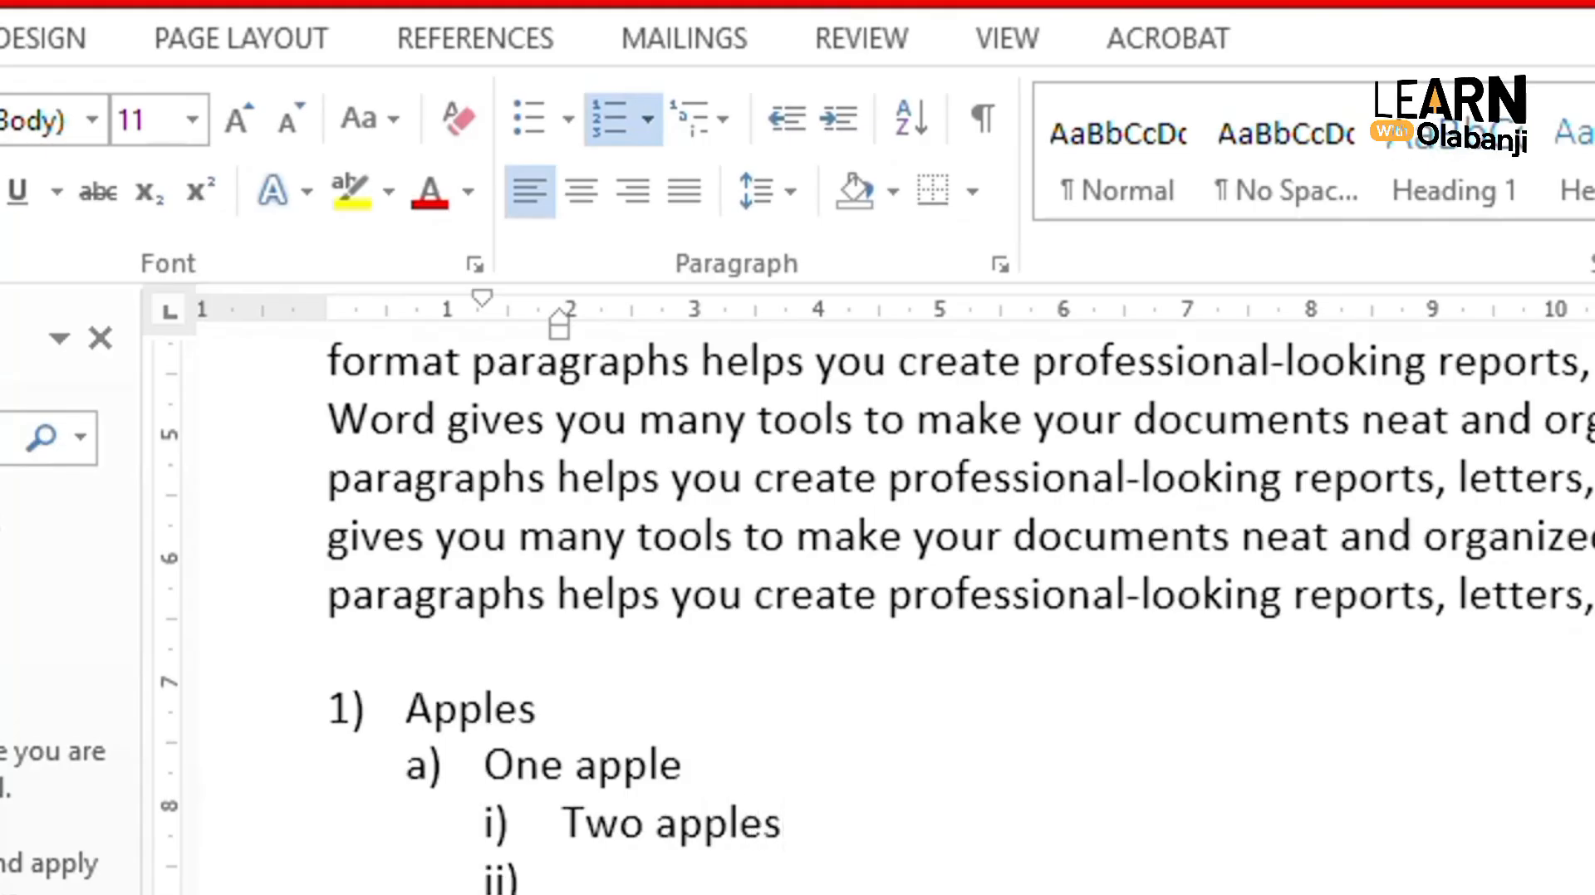
type("t")
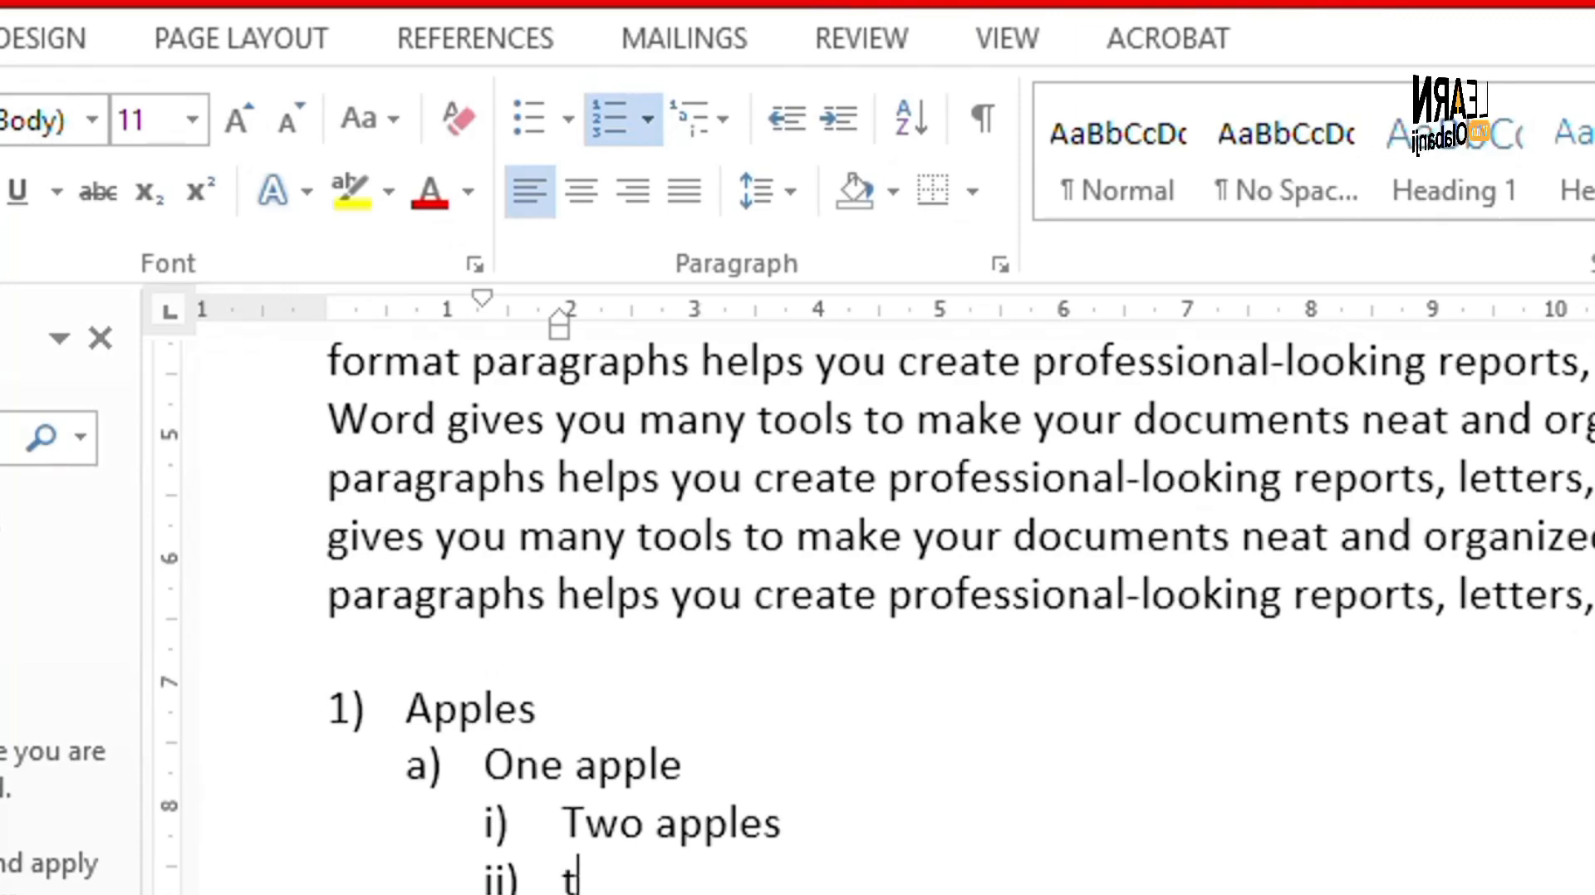
key("BackSpace")
type("3")
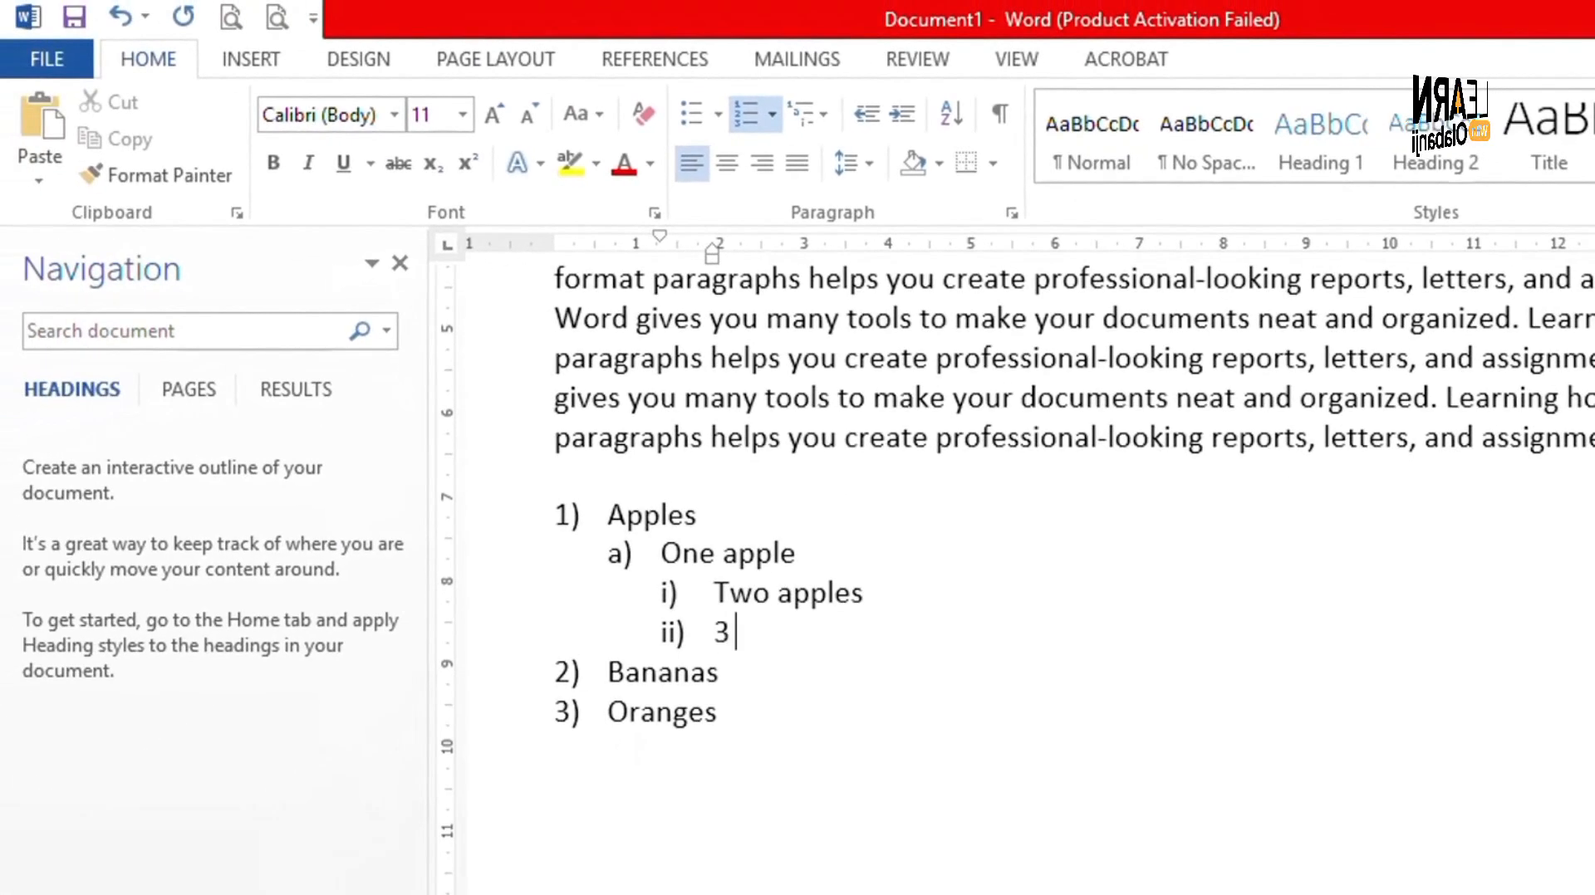
type(" apples")
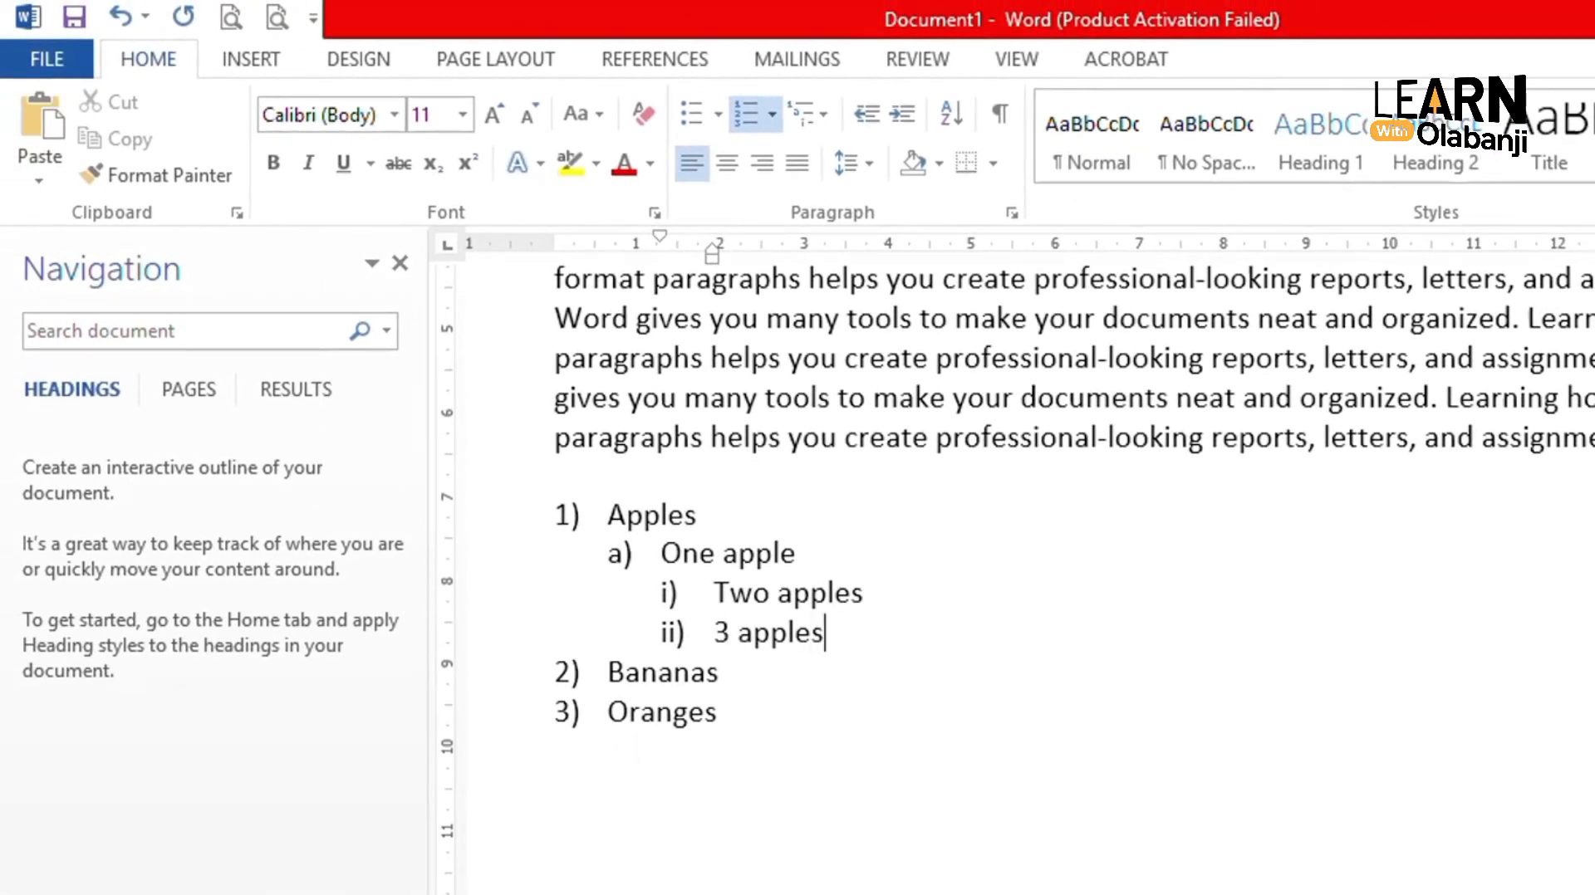
- Create an empty item iii) below 3 apples
key("Return")
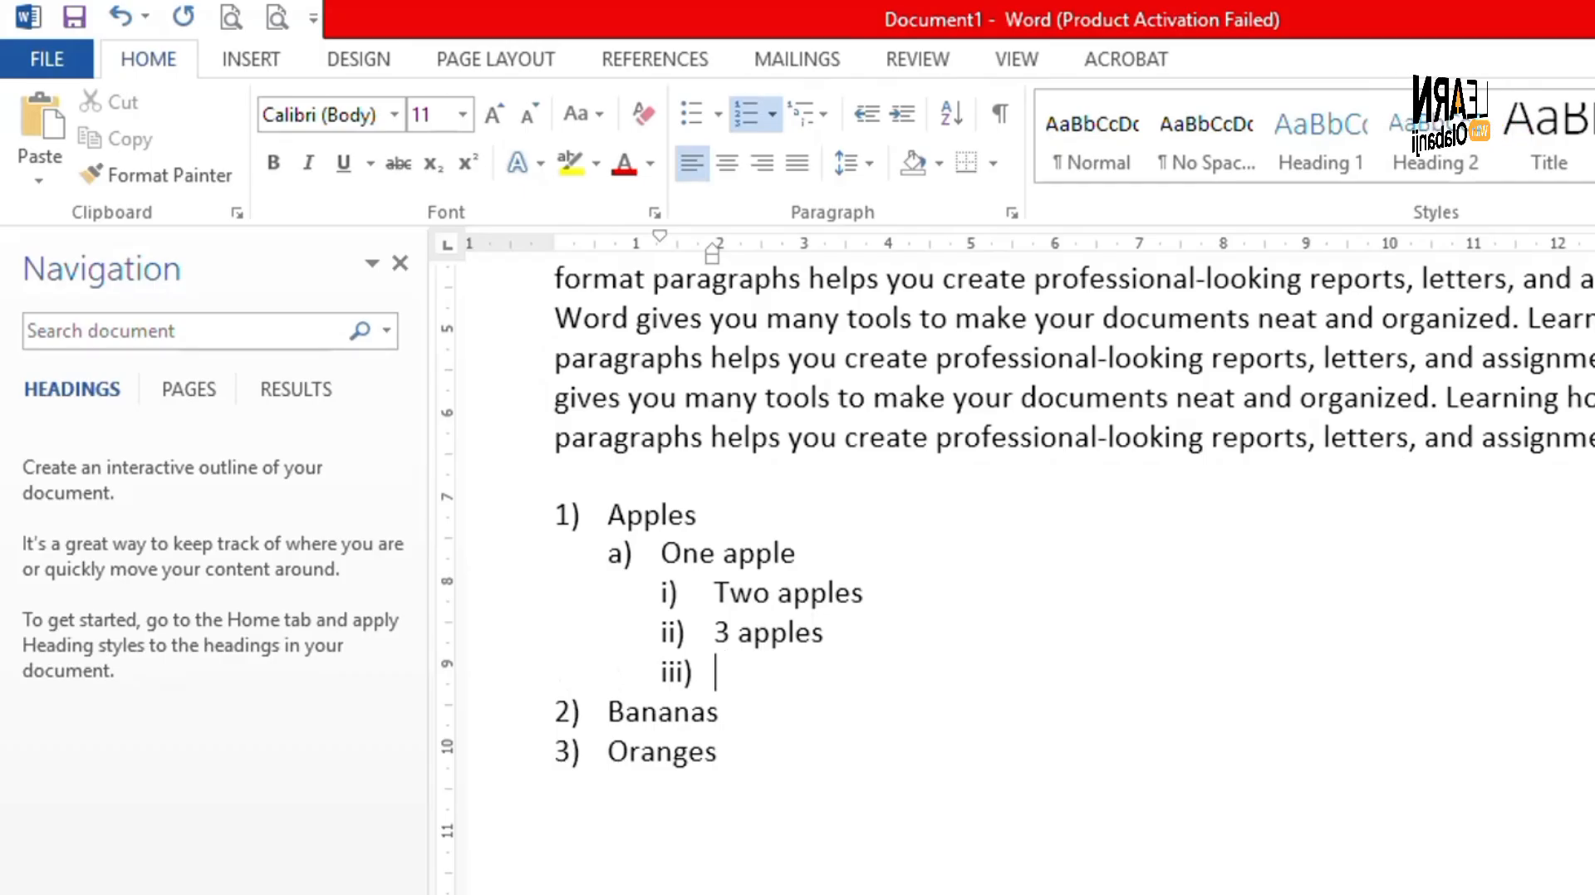
key("Tab")
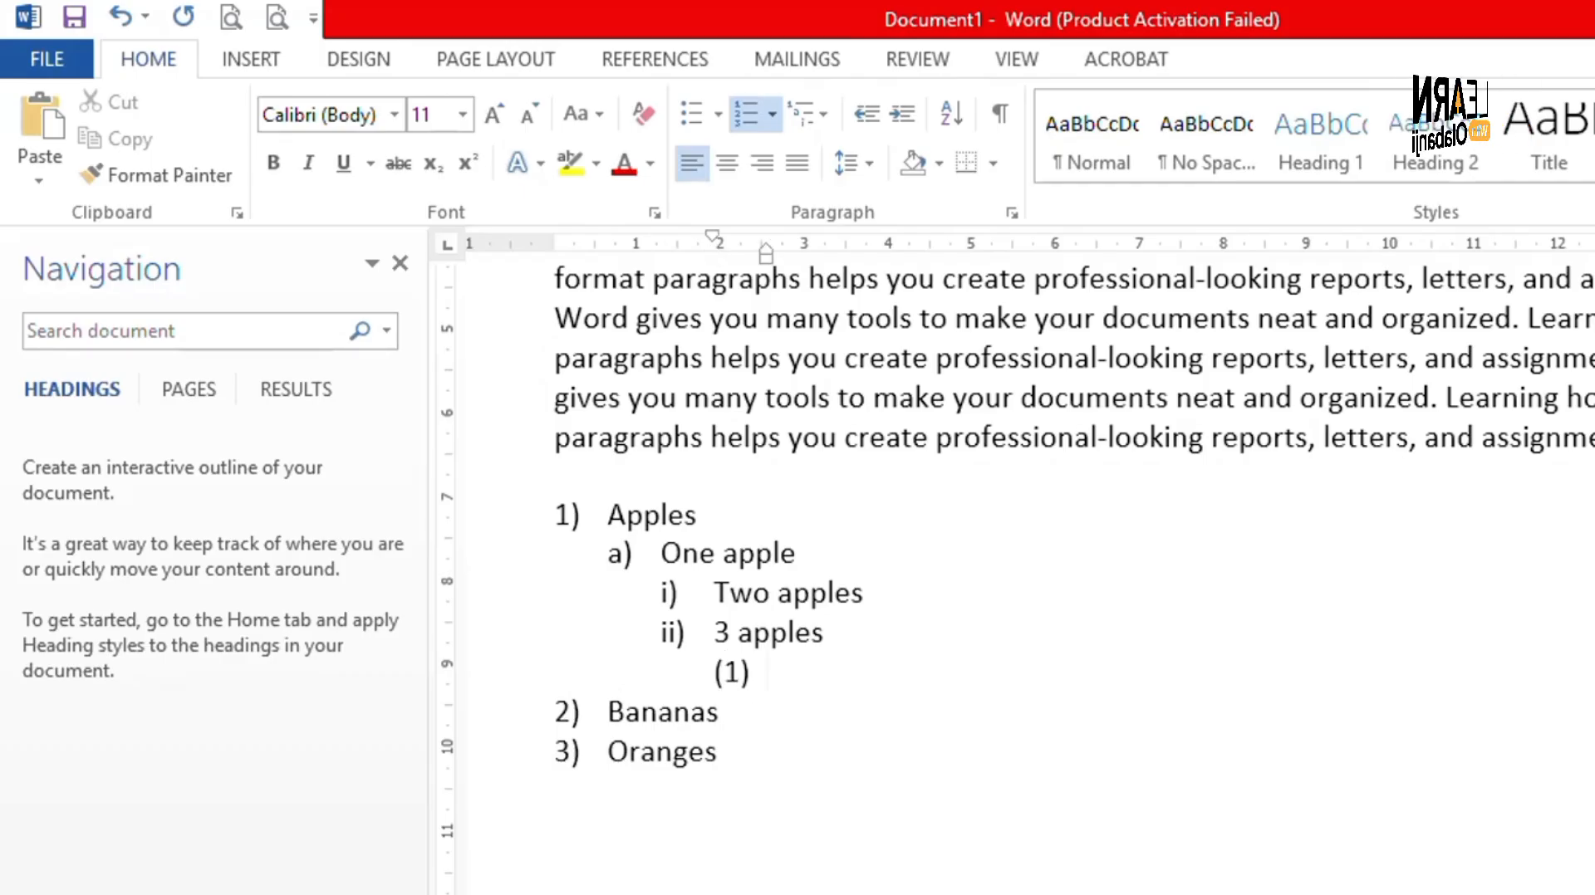
key("shift+Tab")
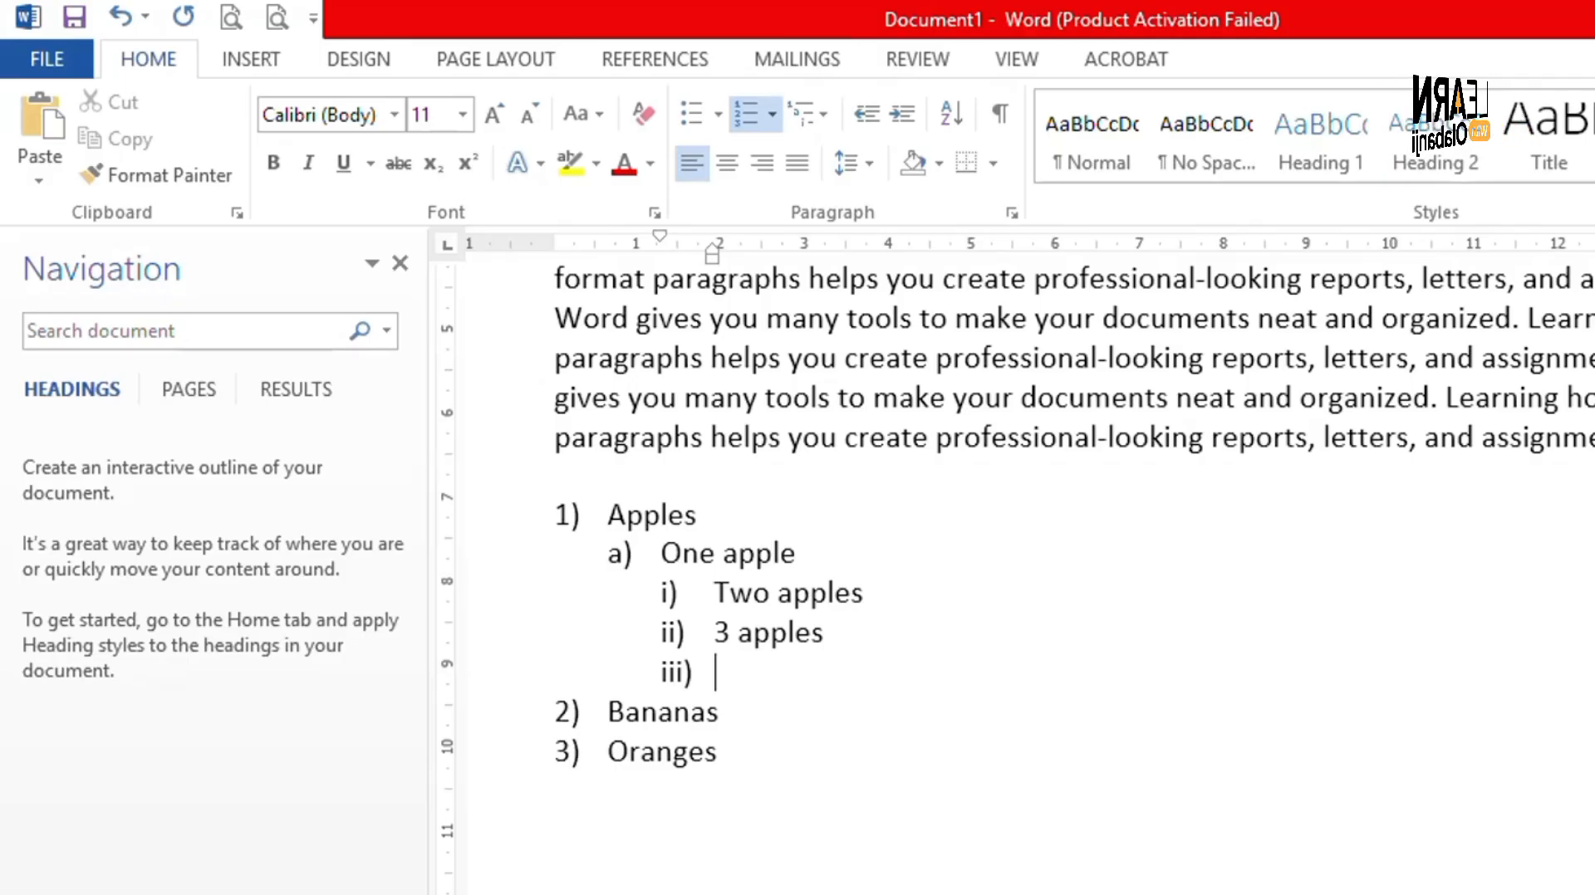
- Add items b) 'two apples', c) 'three apples' and d) 'four apples' under Apples
key("shift+Tab")
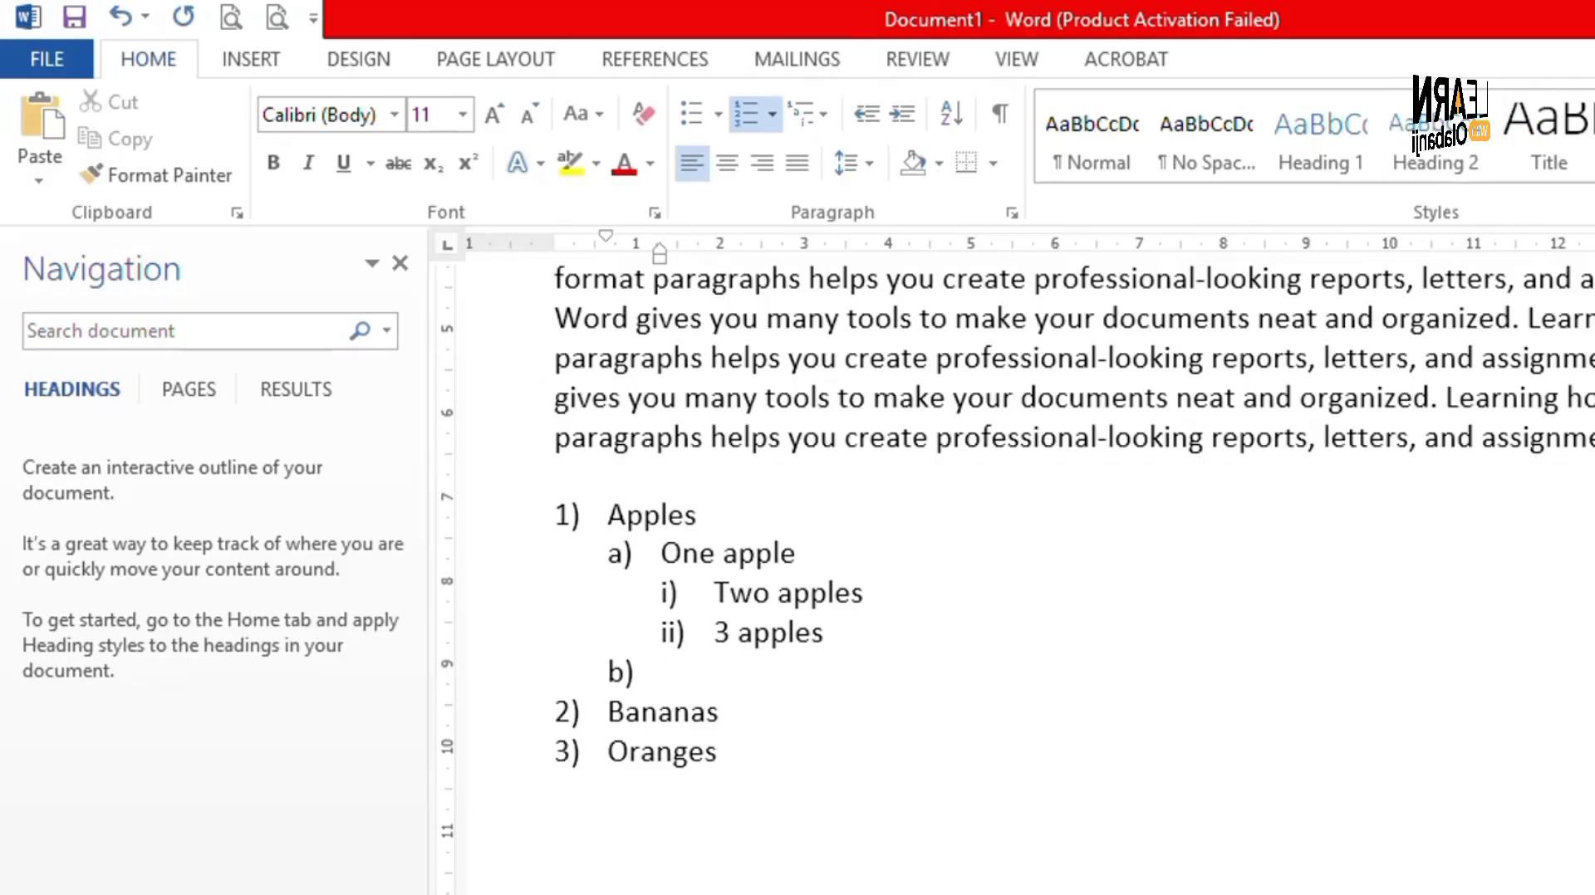
type("twp")
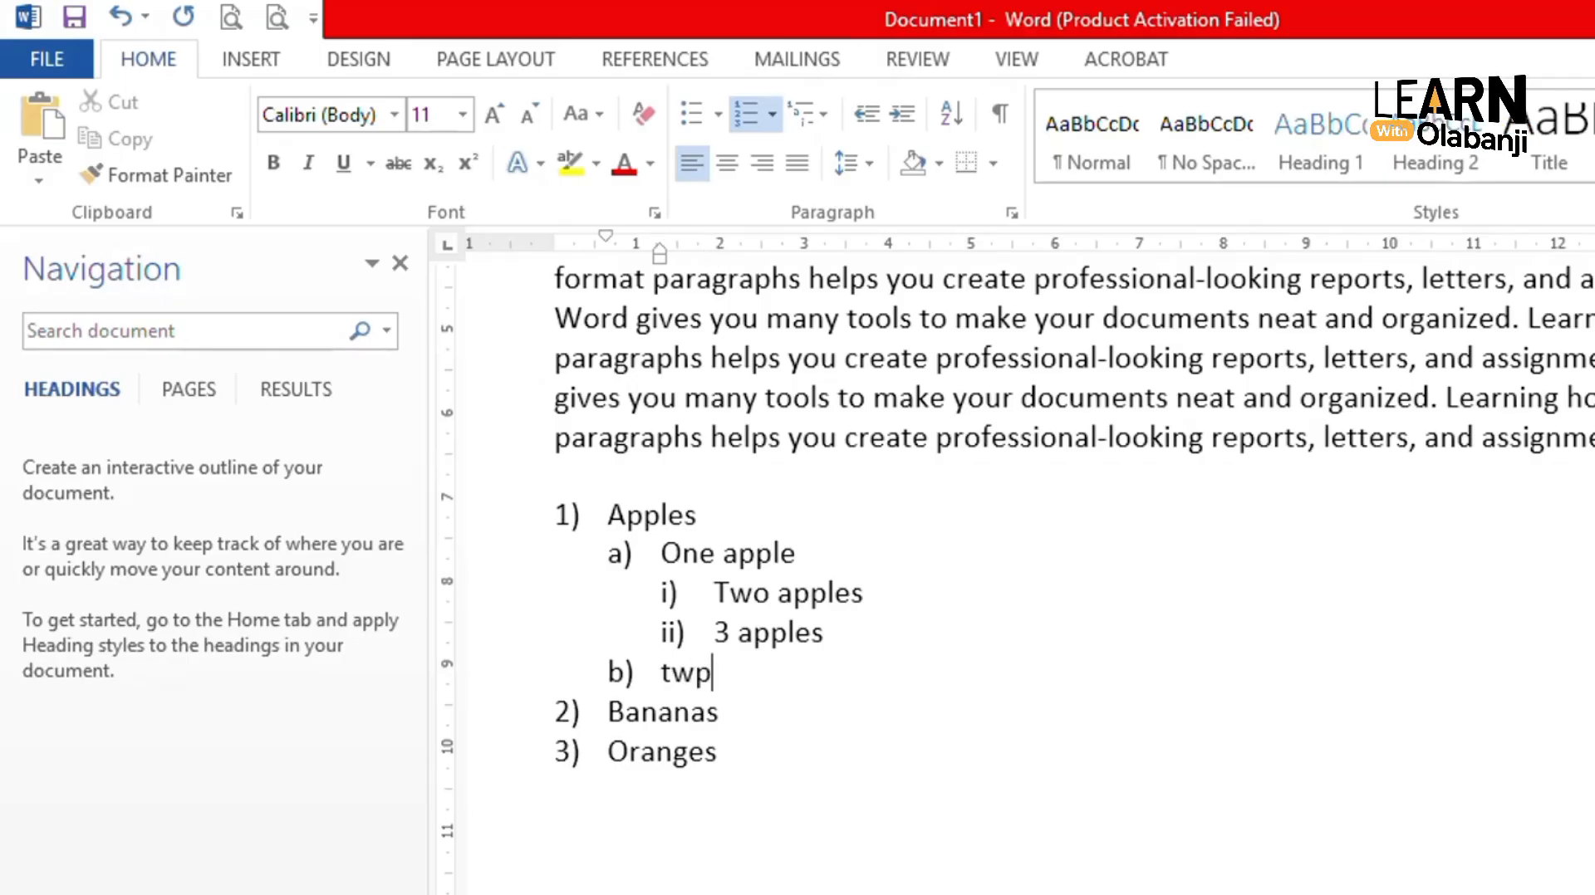
key("BackSpace")
type("o apples")
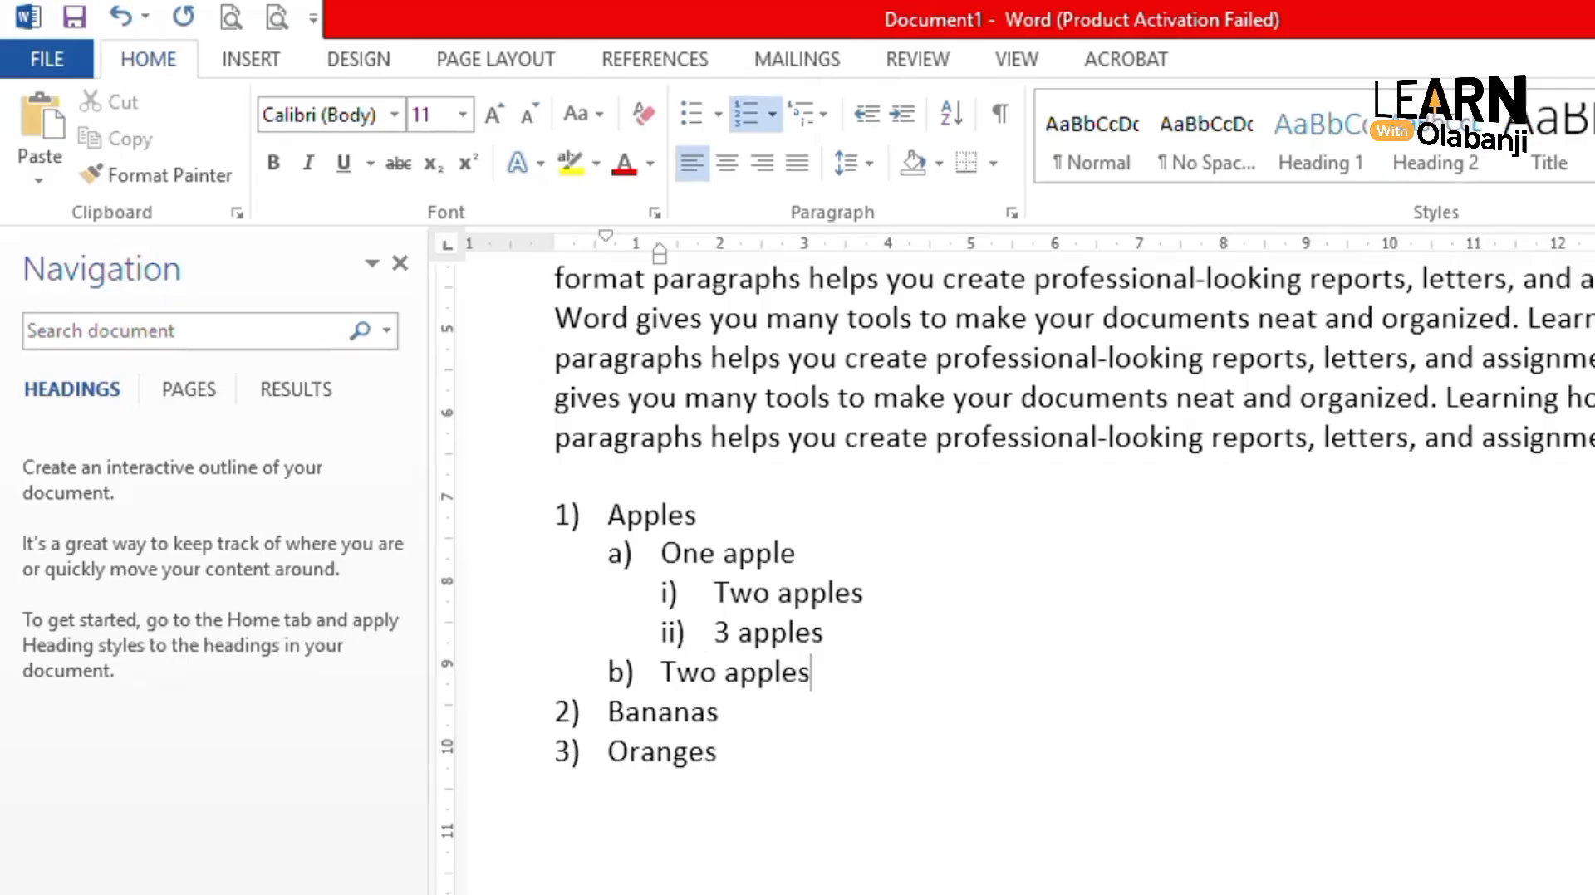
key("Return")
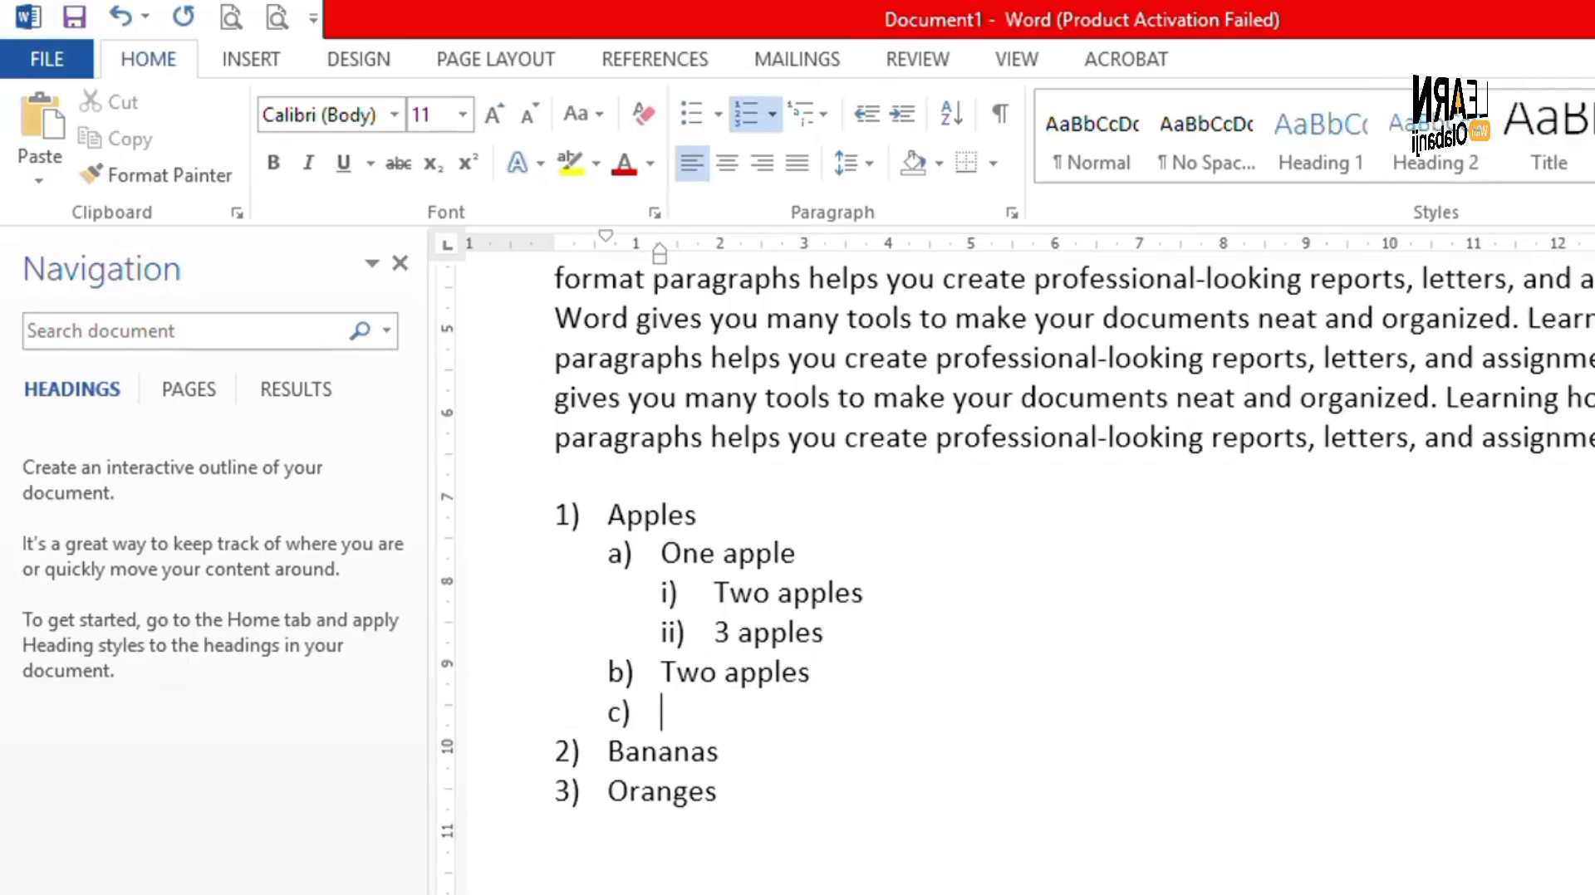
type("thre")
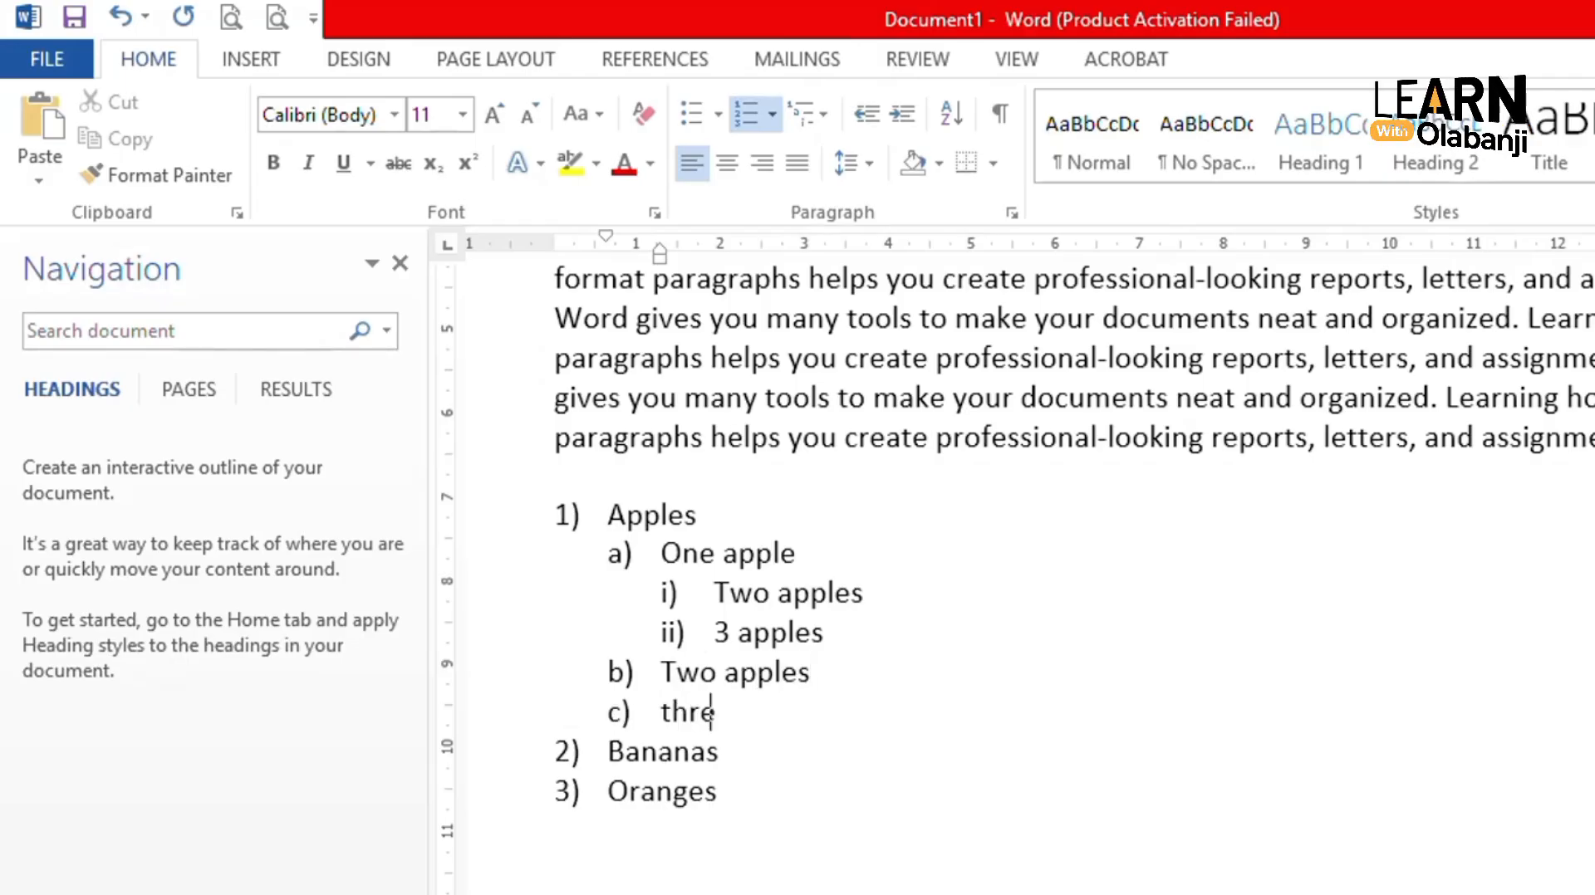
type("e apples")
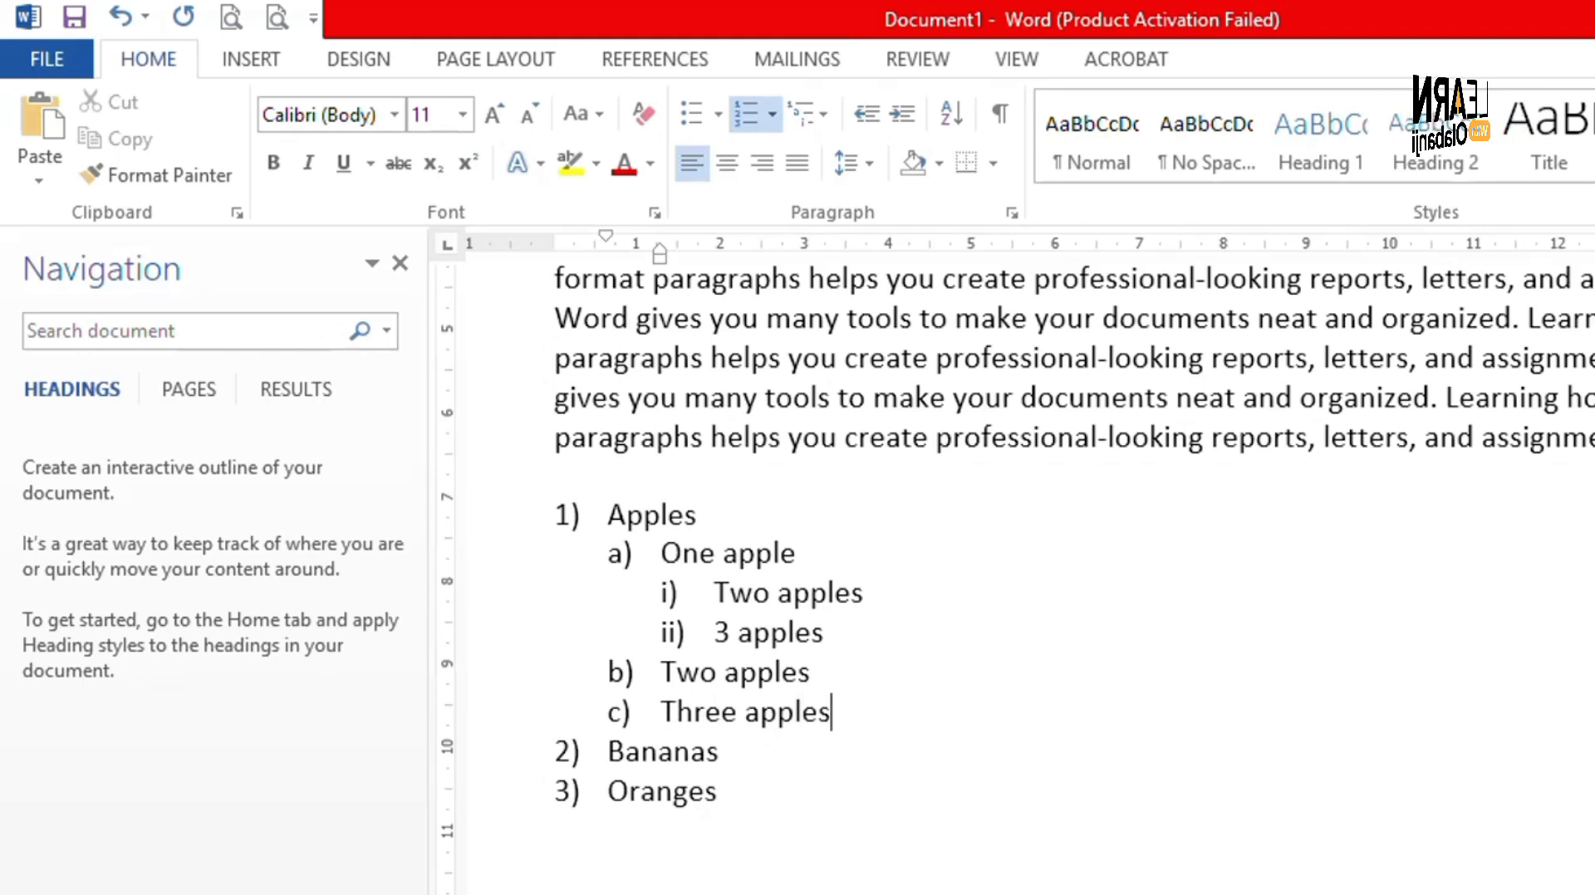
key("Return")
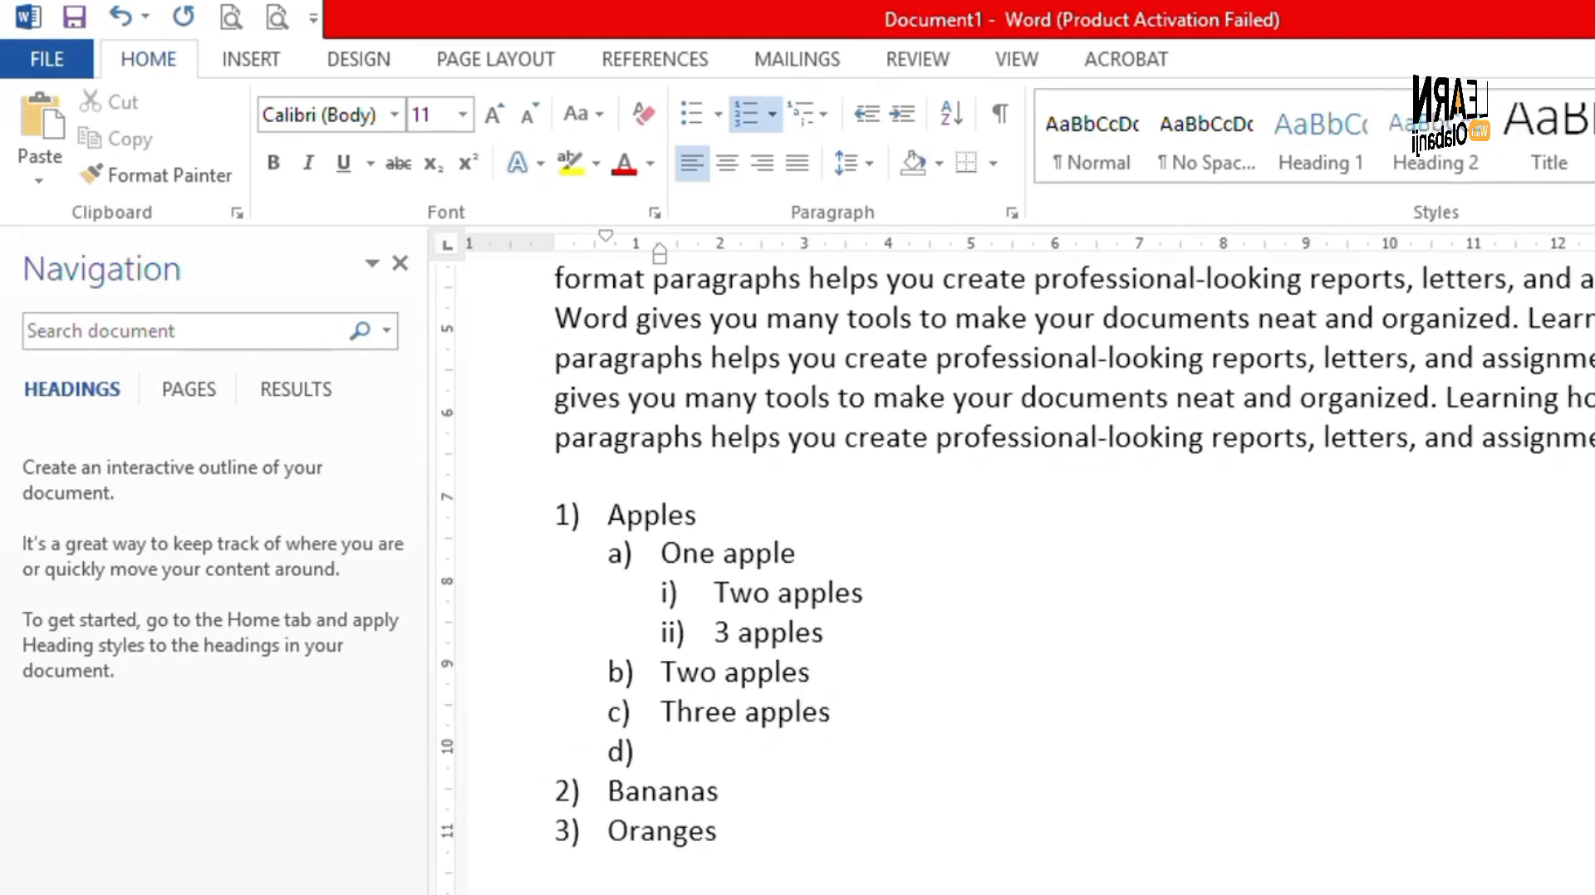
type("four appl")
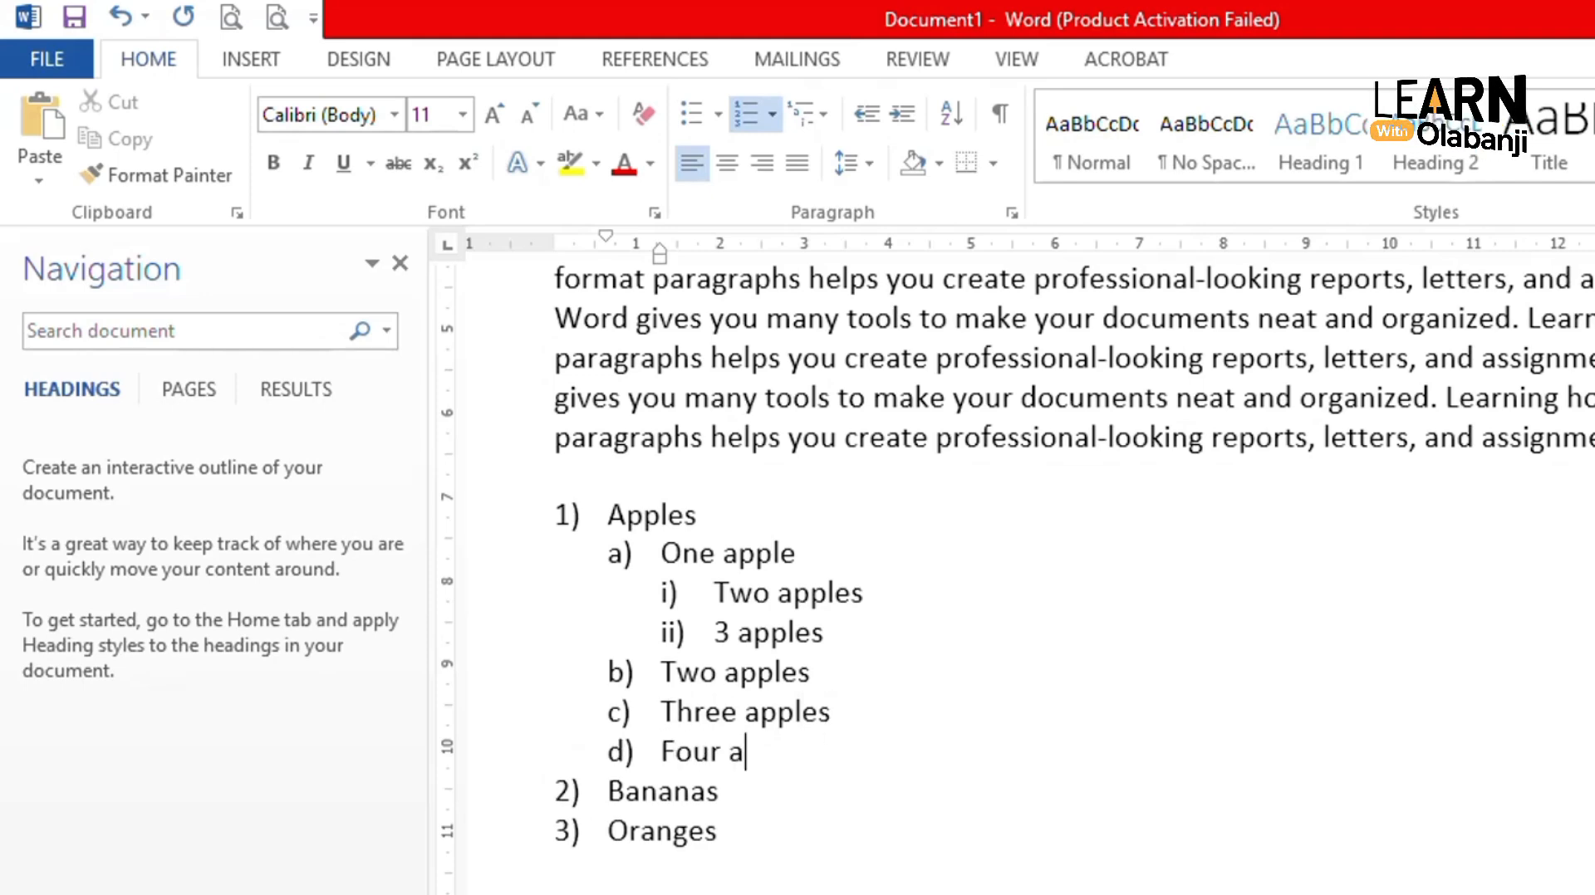
type("es")
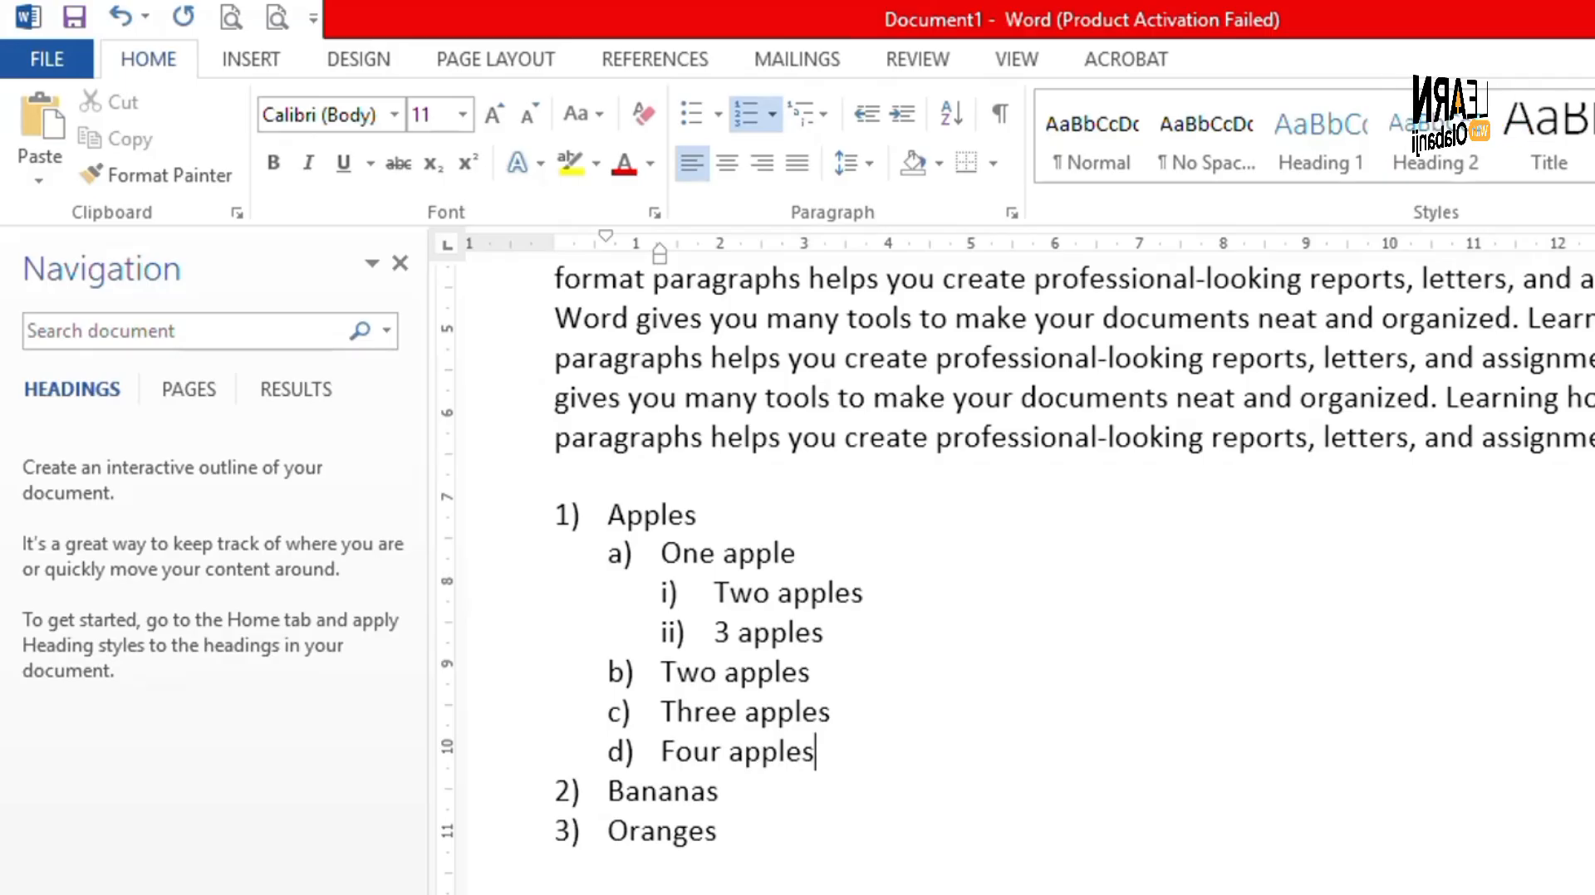
- Add a nested sub-item 'baban' under Four apples
key("Return")
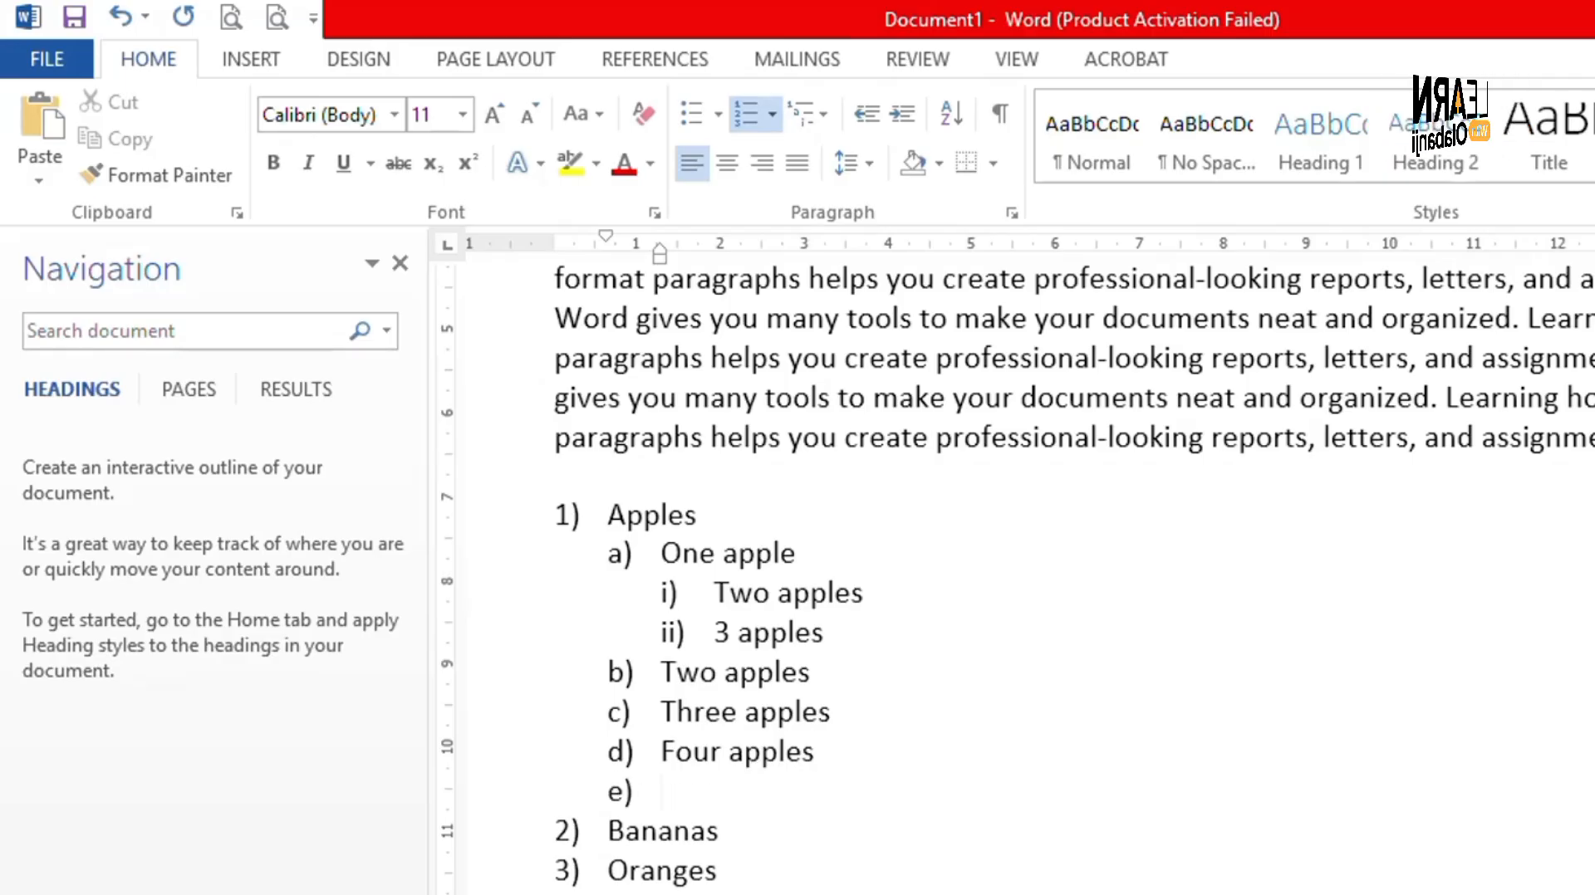
key("Tab")
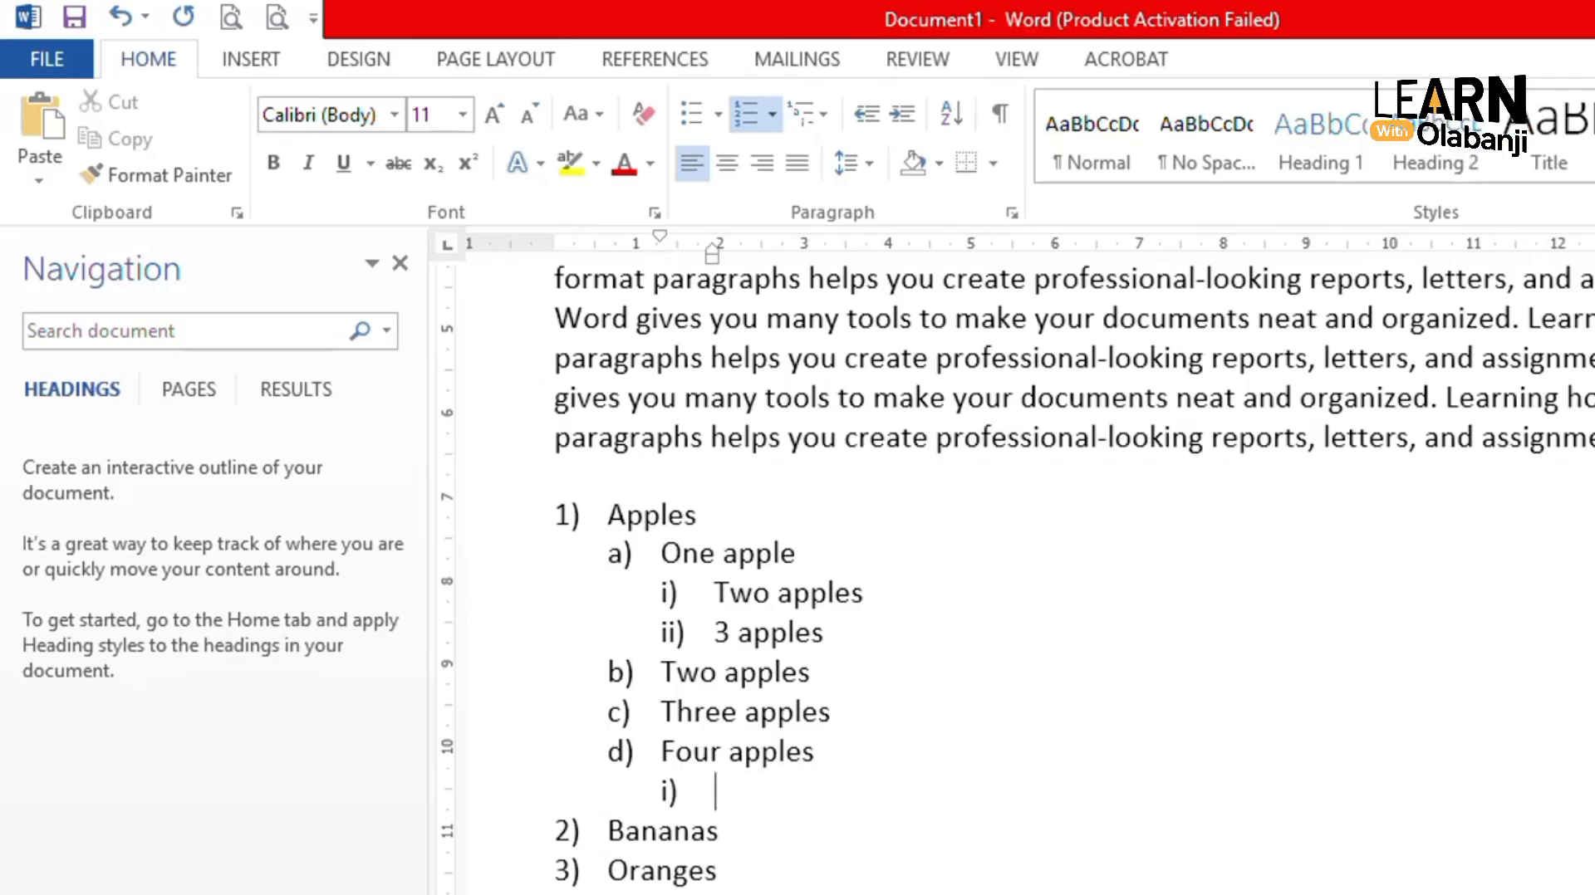
type("baban")
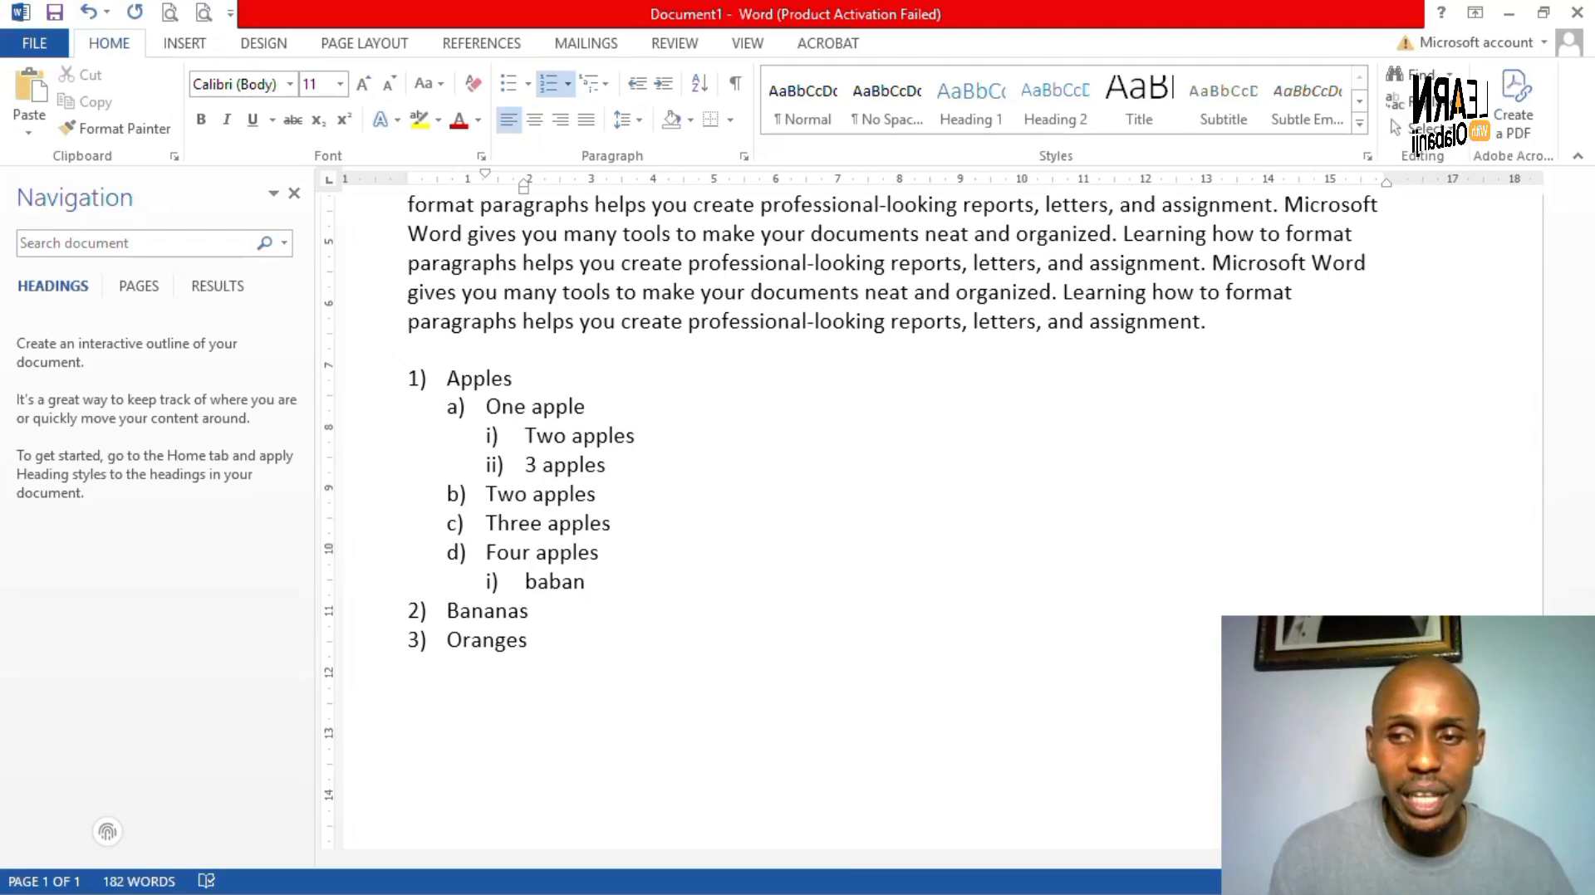
scroll(931, 523, "left", 3)
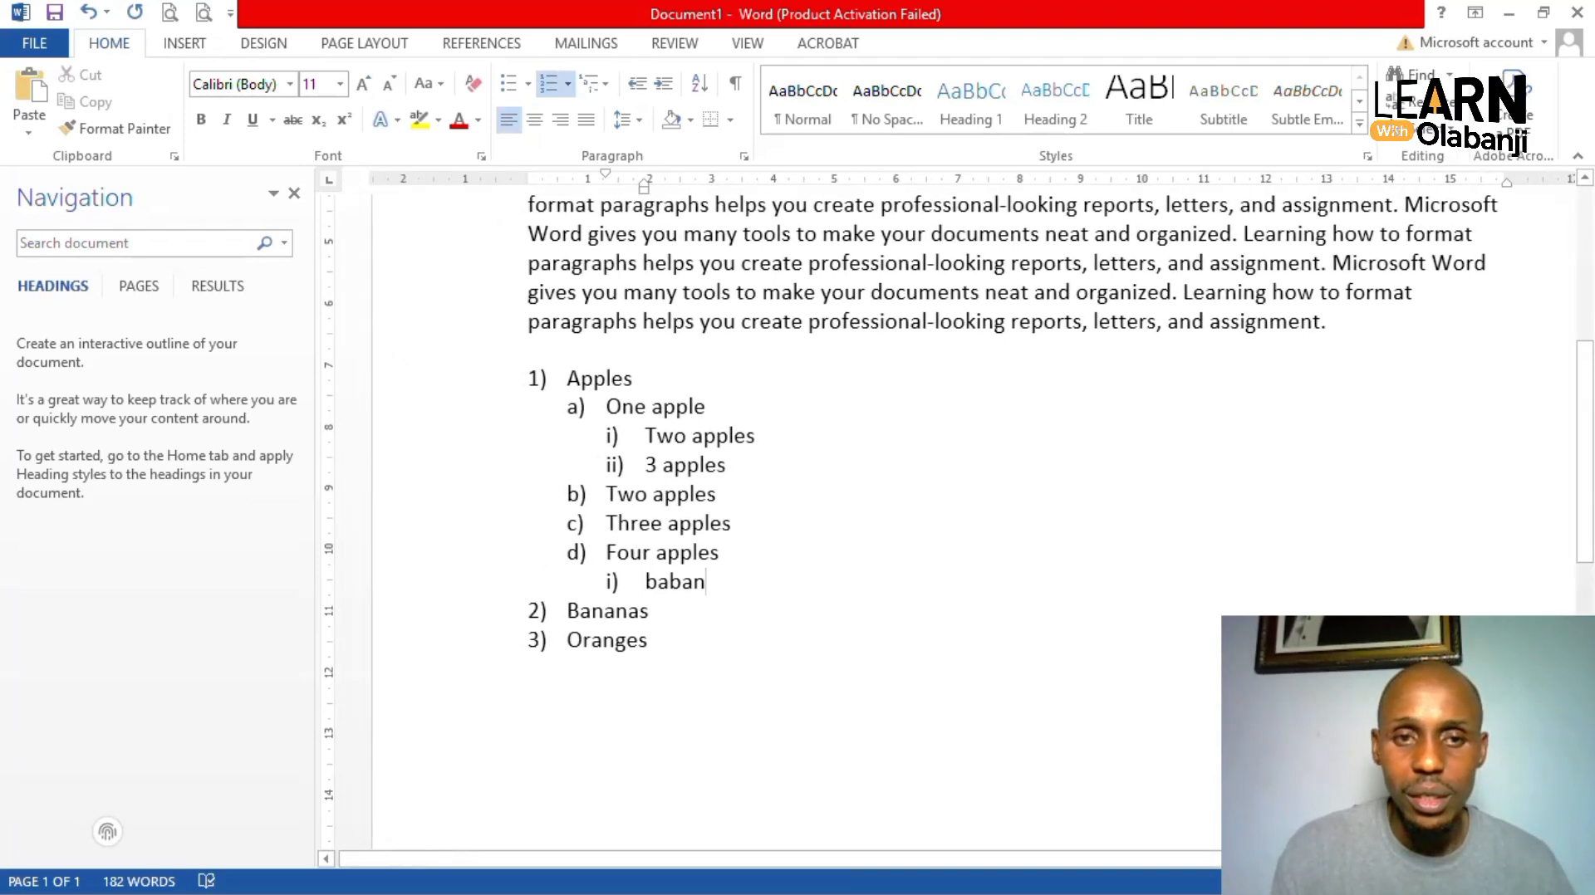
scroll(972, 515, "up", 3)
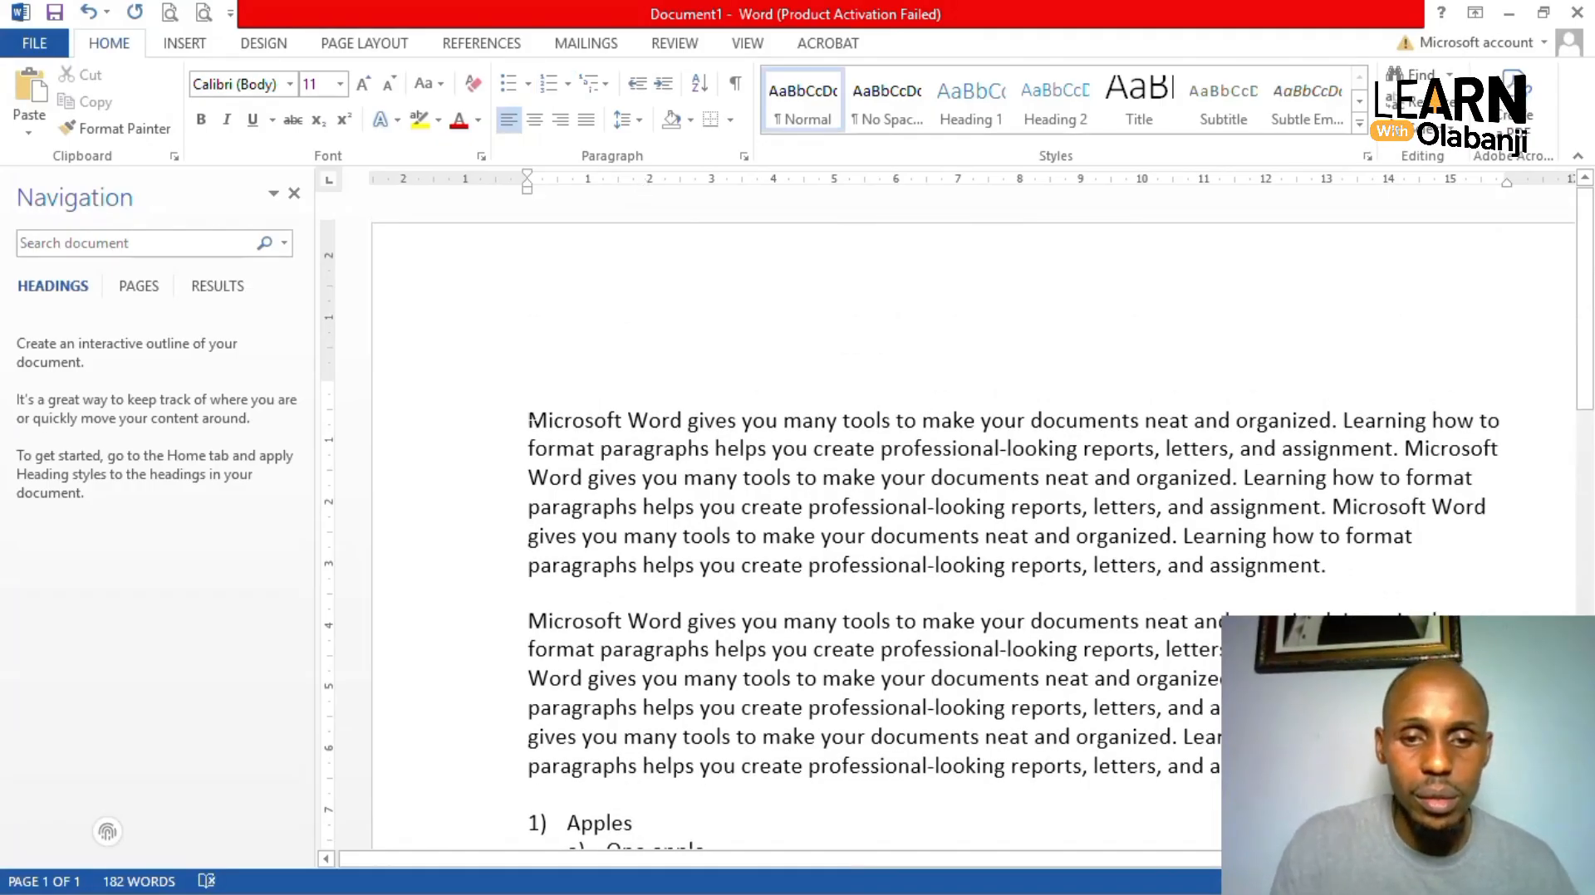
scroll(972, 515, "down", 4)
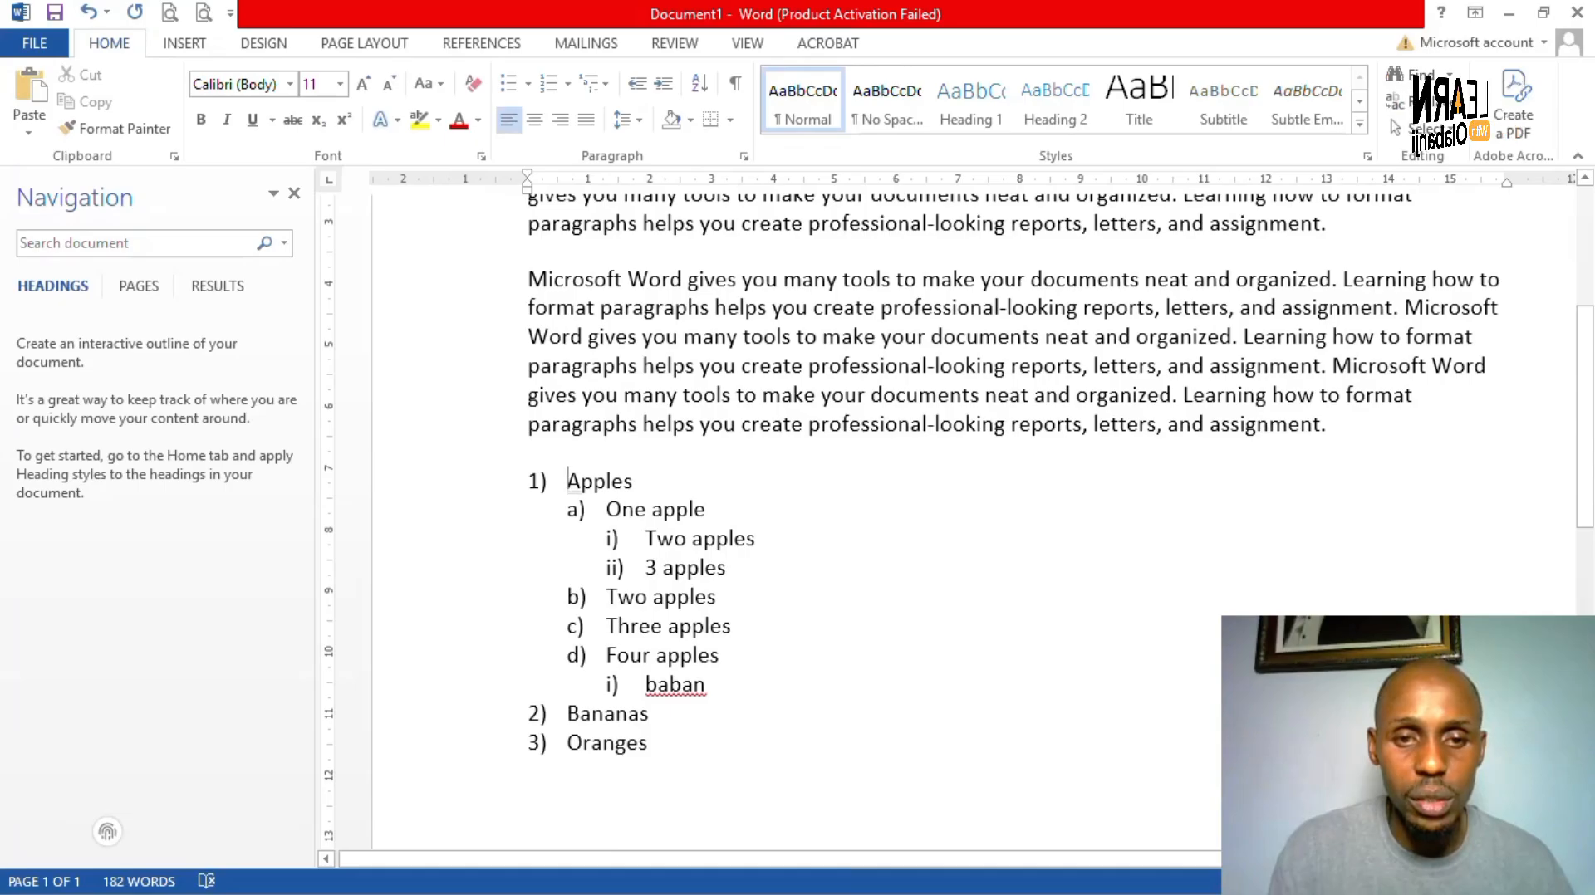
left_click_drag(568, 481, 647, 743)
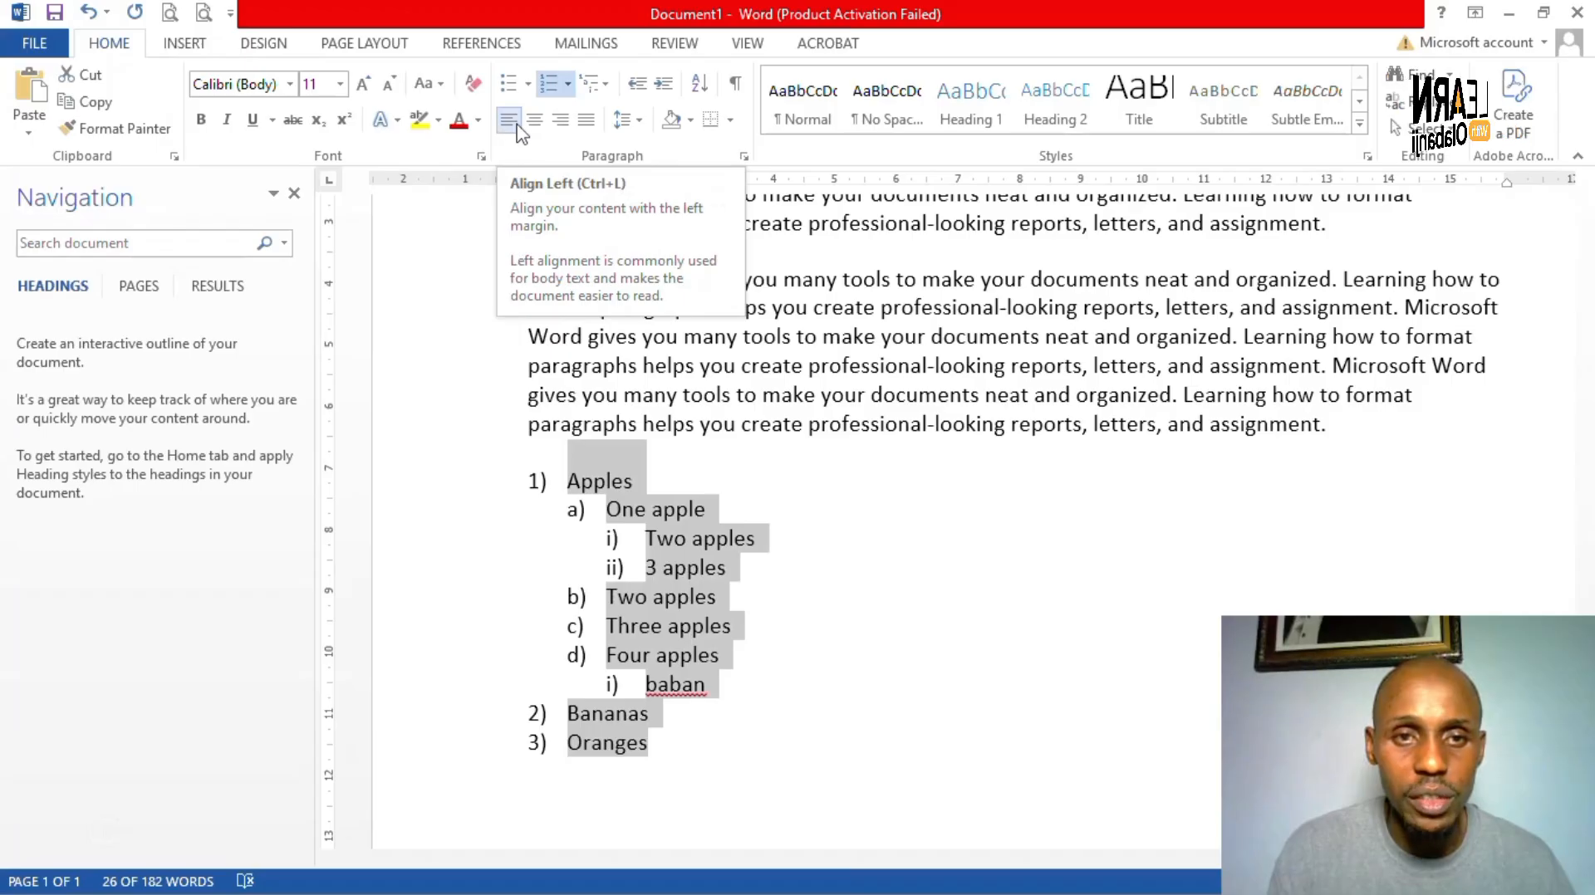
left_click(534, 121)
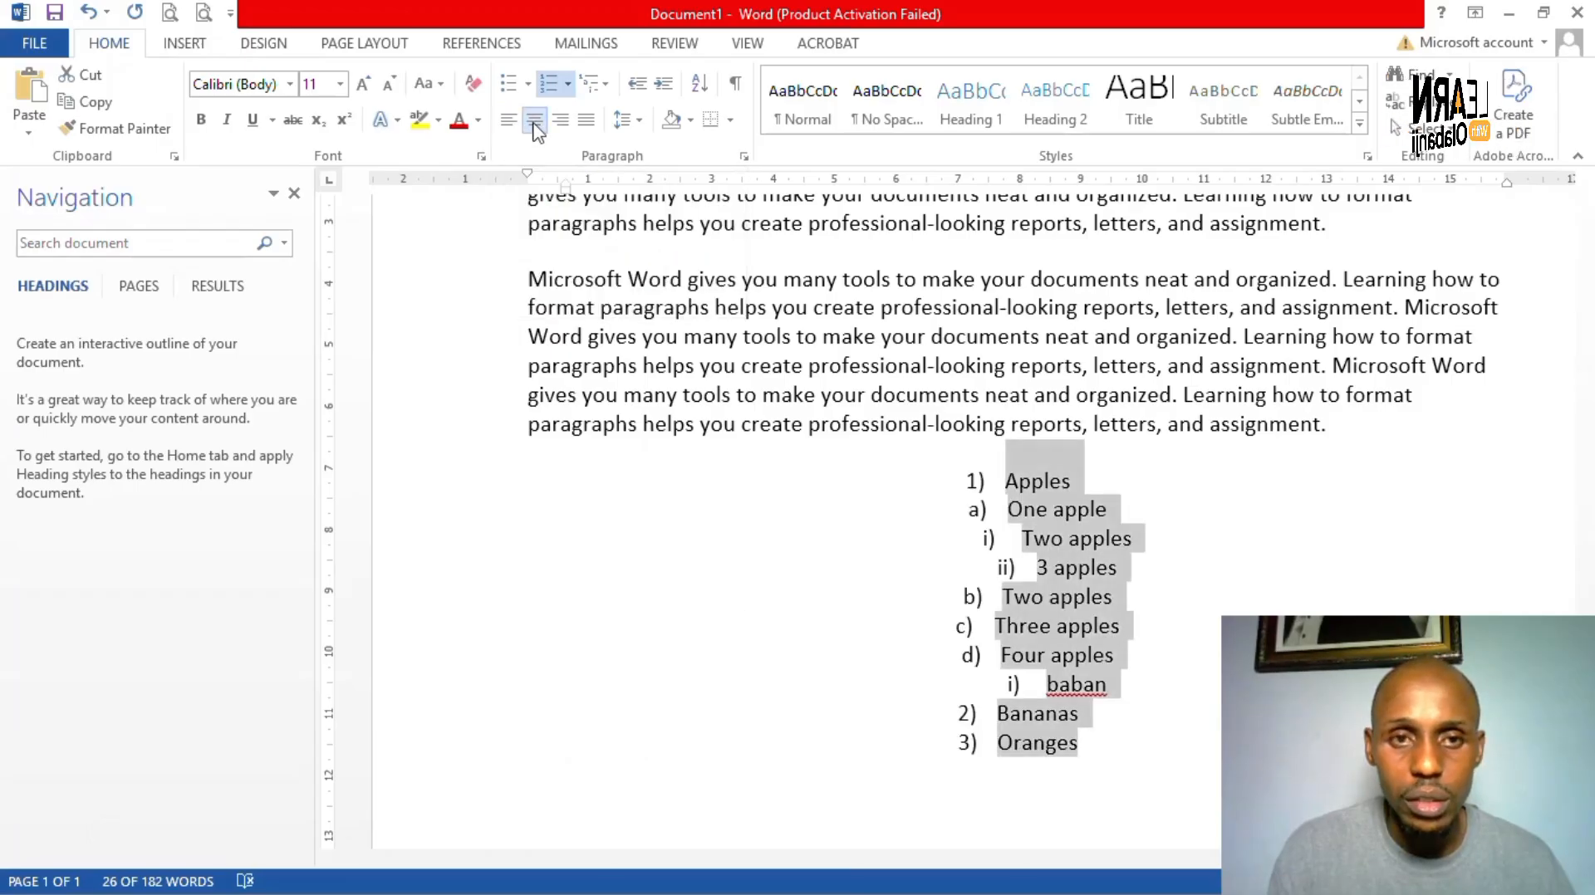
left_click(563, 123)
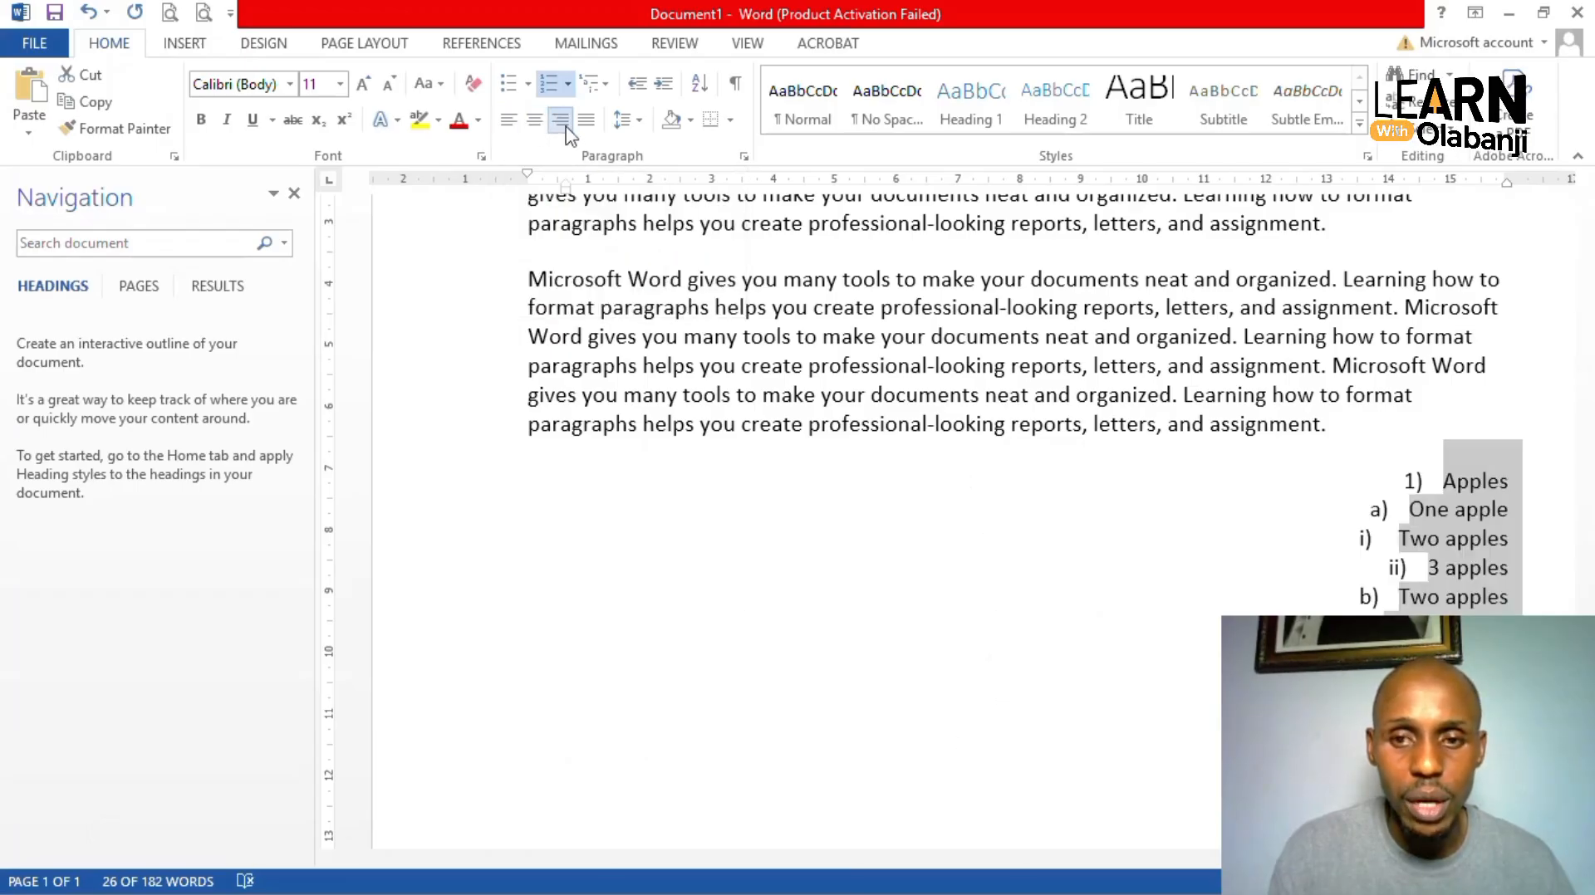
left_click(534, 121)
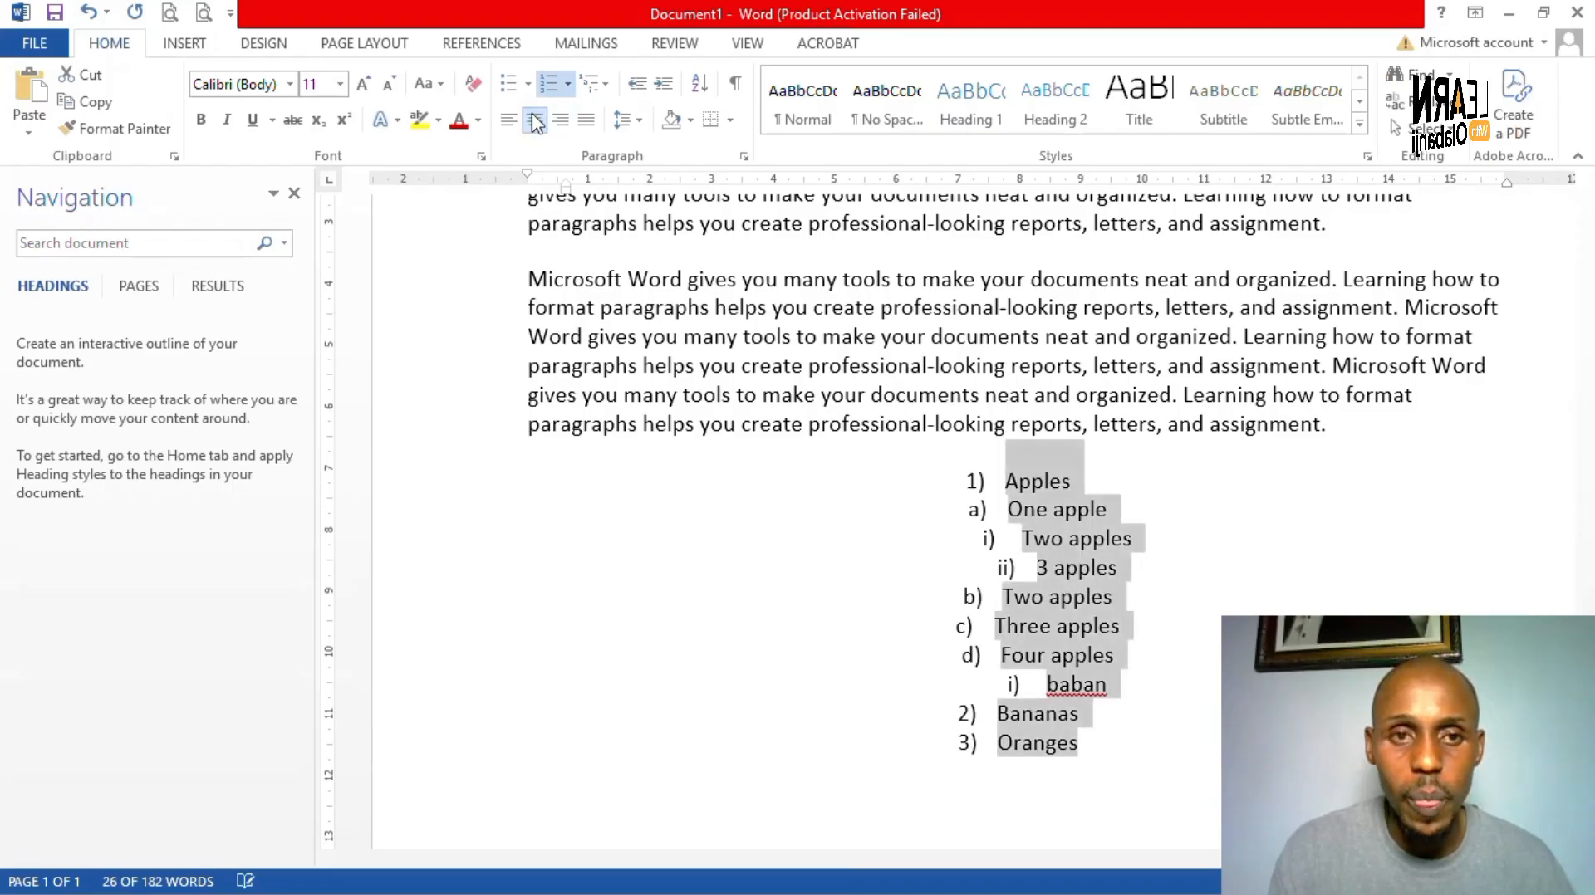
left_click(509, 123)
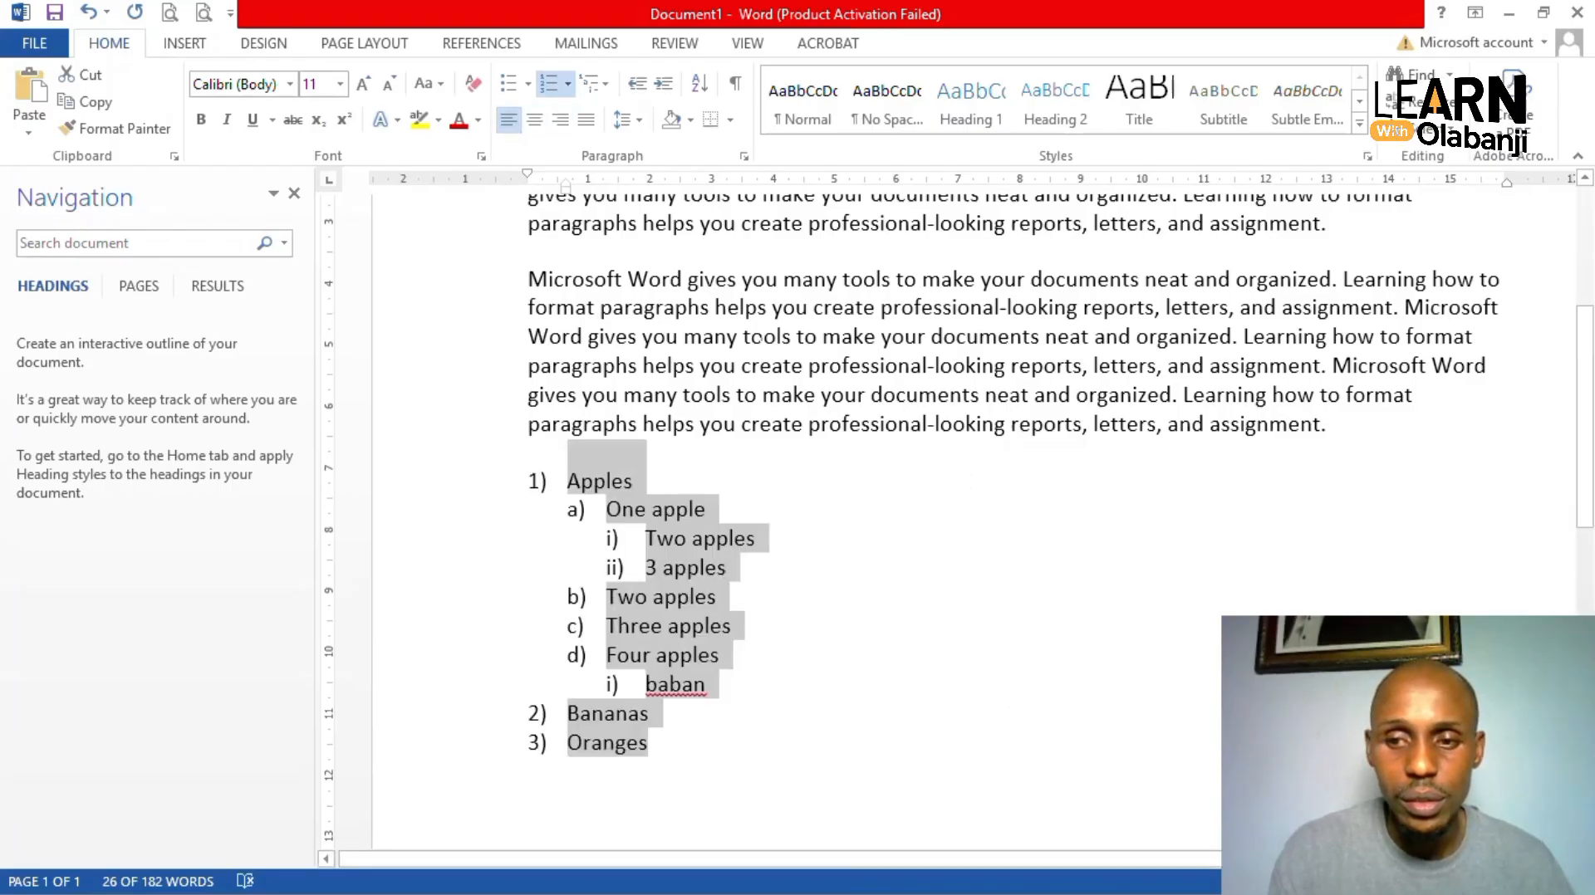
scroll(759, 354, "down", 2)
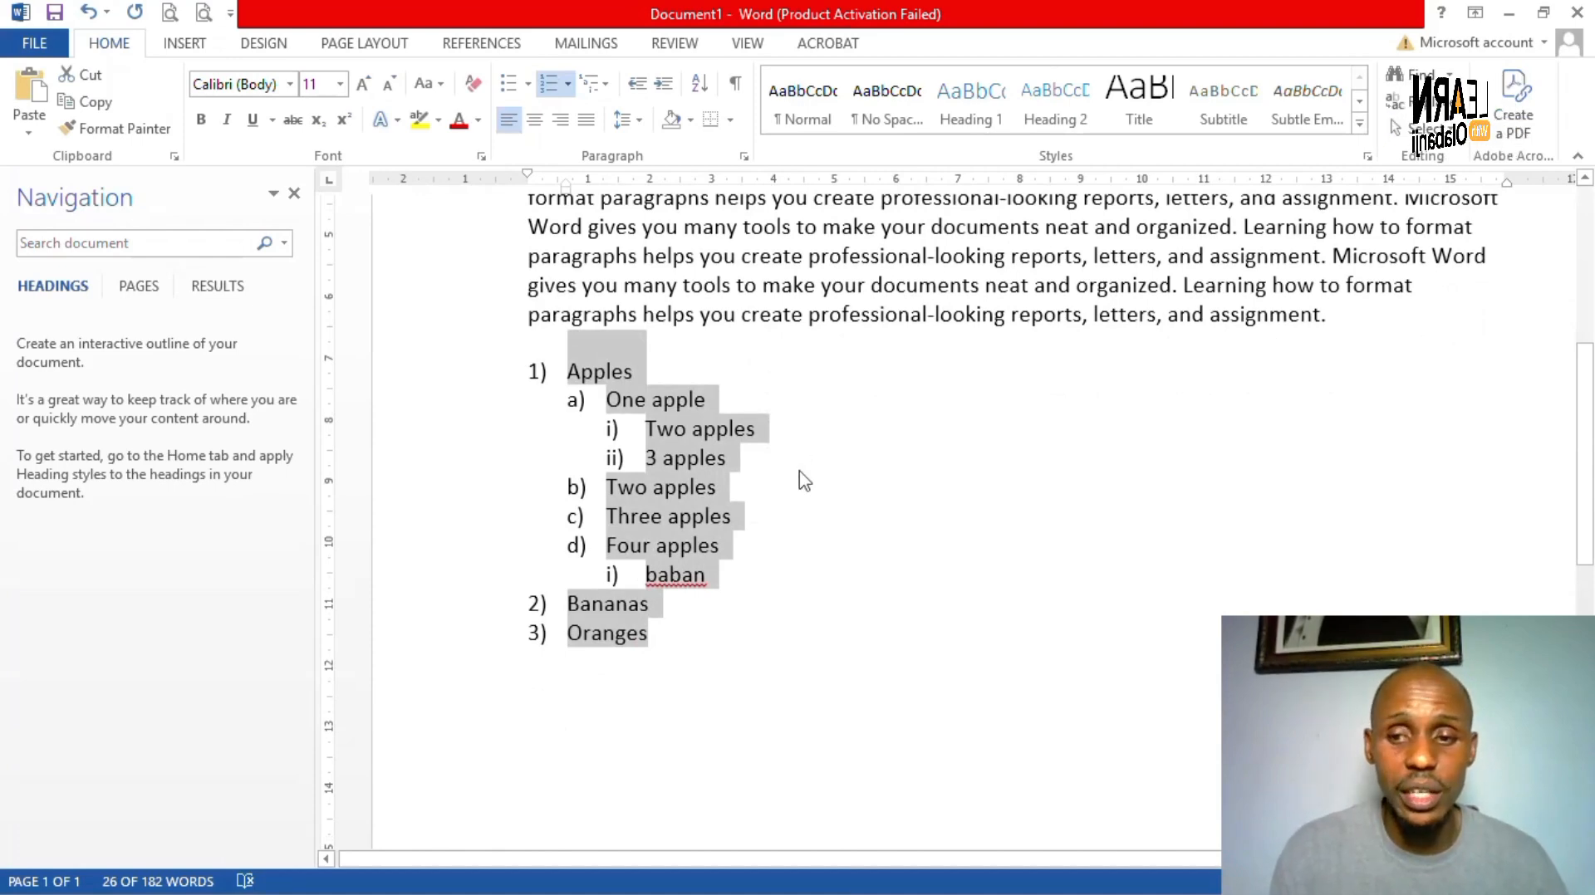
scroll(801, 480, "down", 3)
scroll(665, 374, "down", 2)
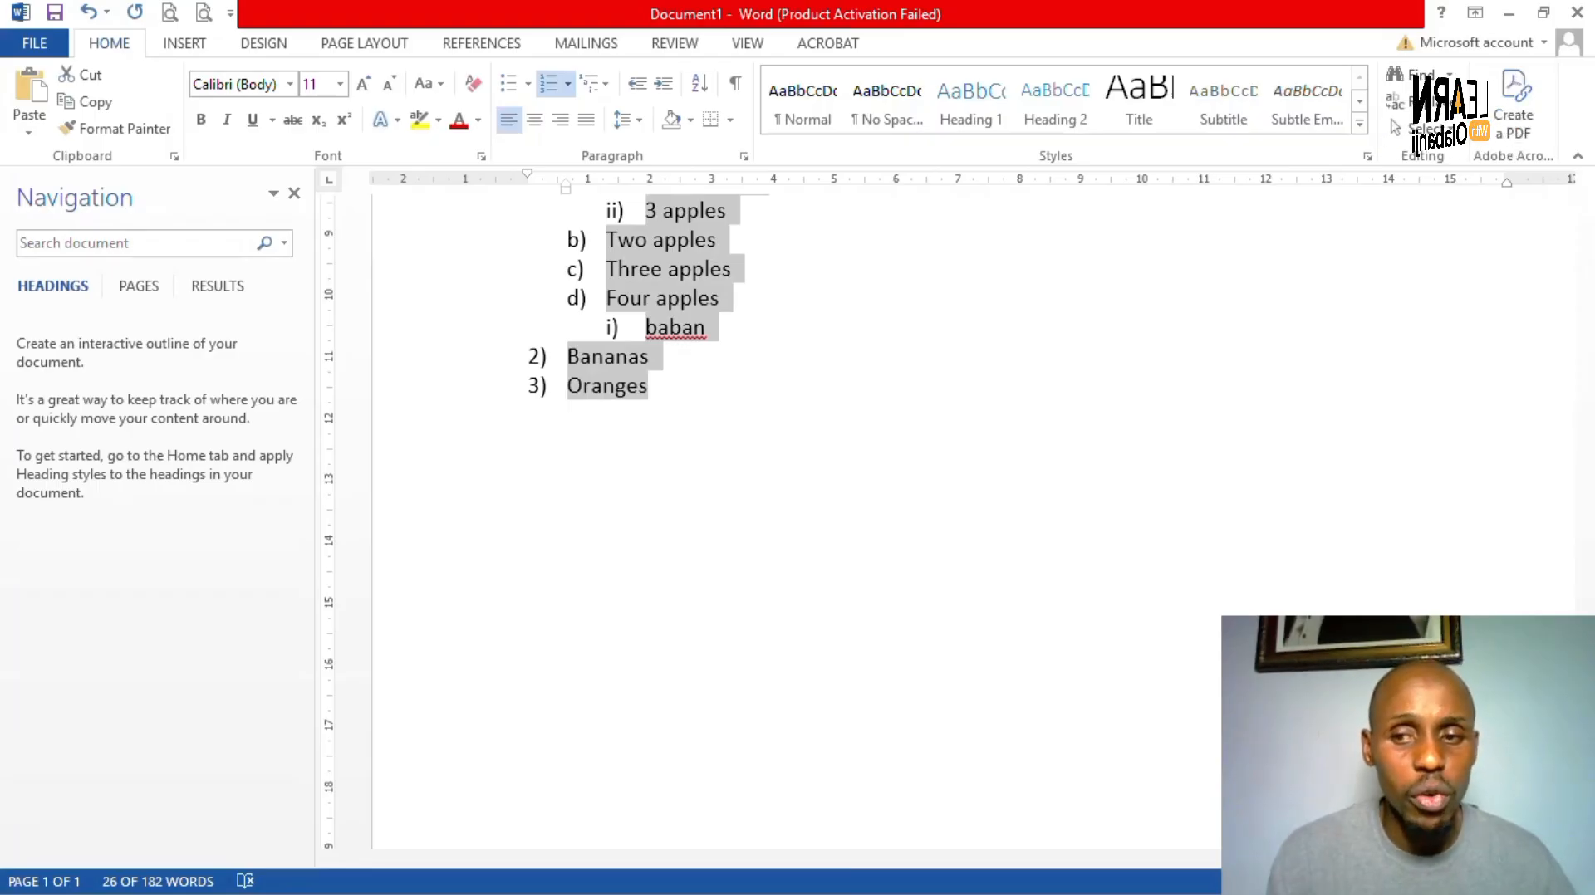
scroll(819, 505, "up", 6)
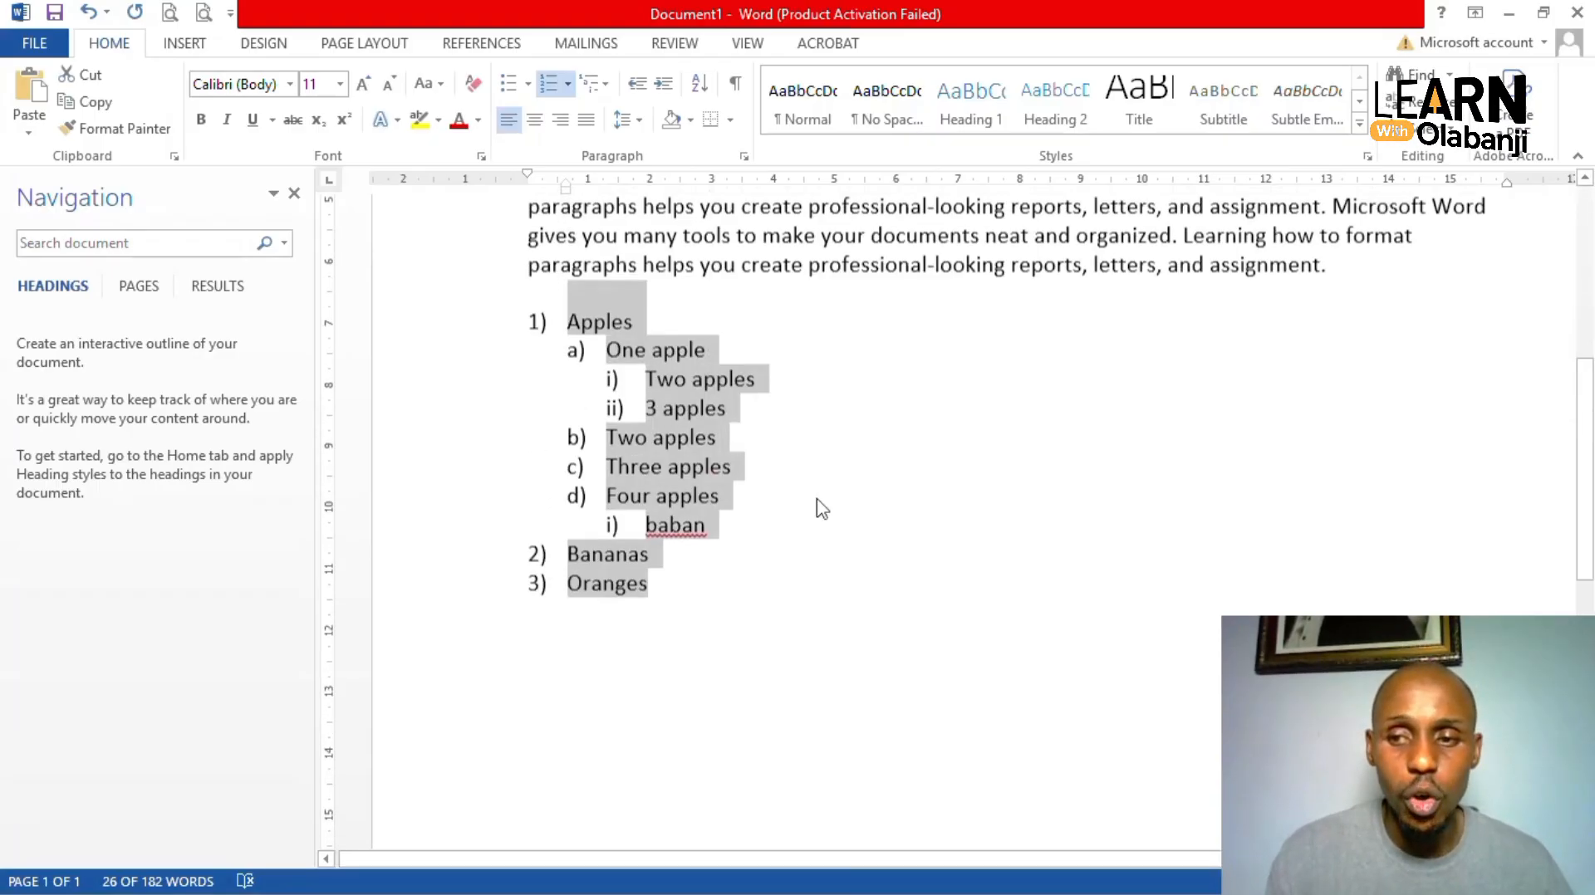
scroll(819, 506, "down", 1)
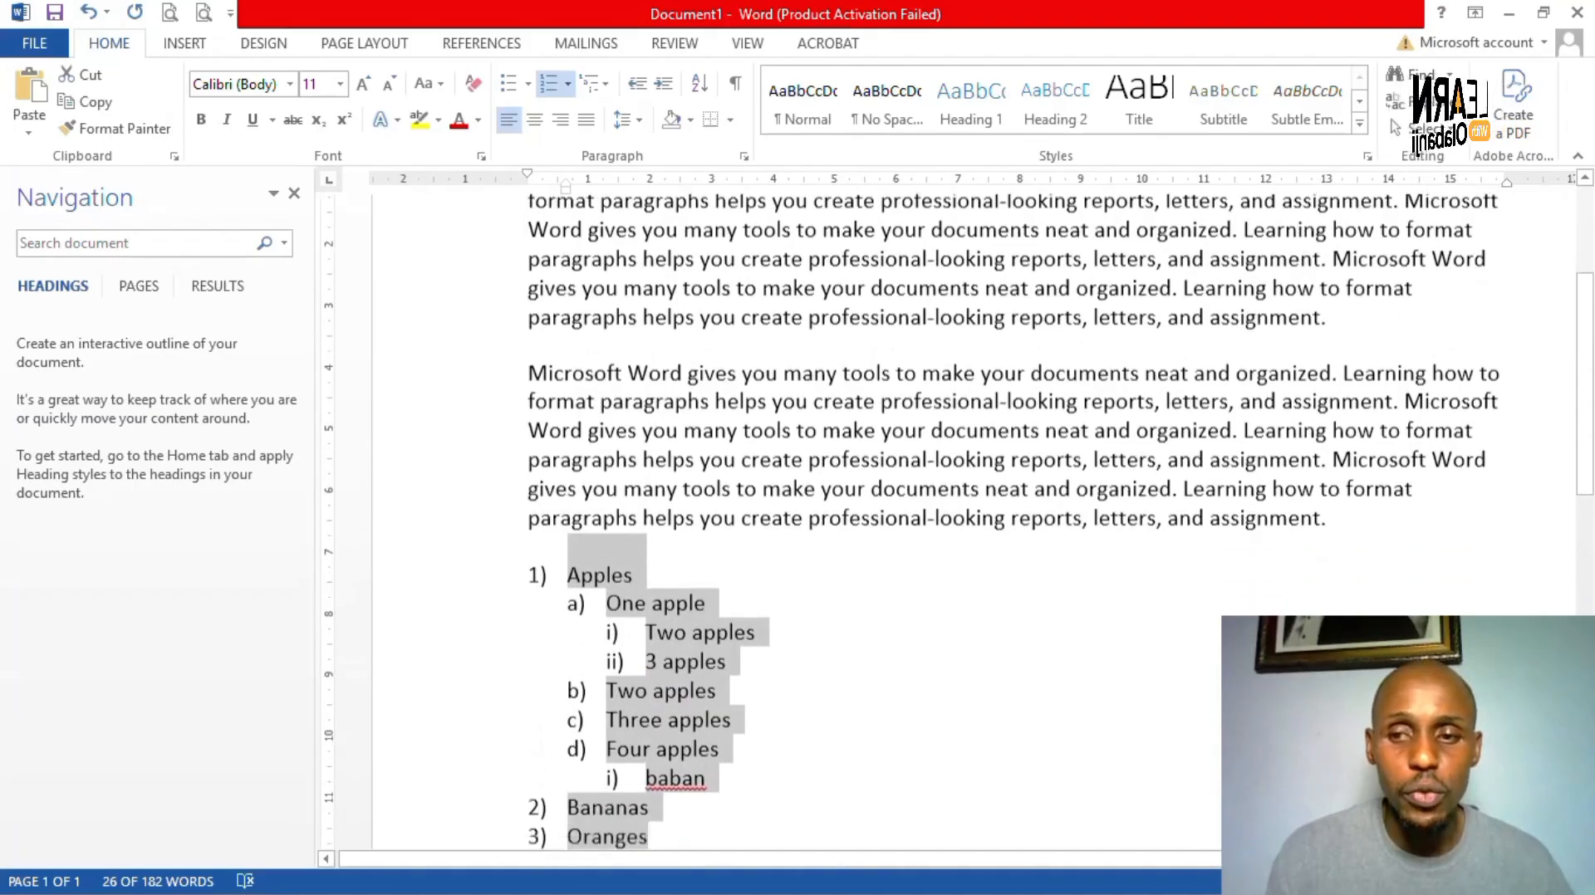